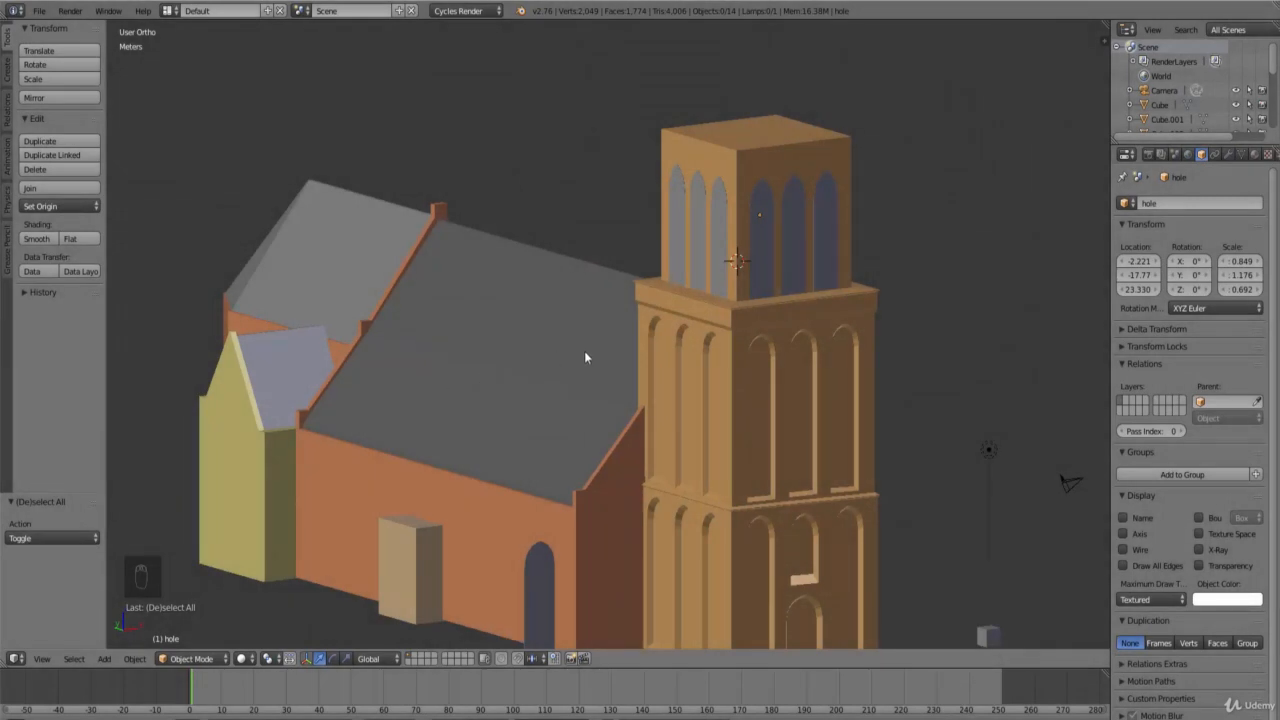
# Step: Examine the arched window cutters around the tower's top storey
pyautogui.moveTo(636, 399); pyautogui.dragTo(664, 398, button='middle')
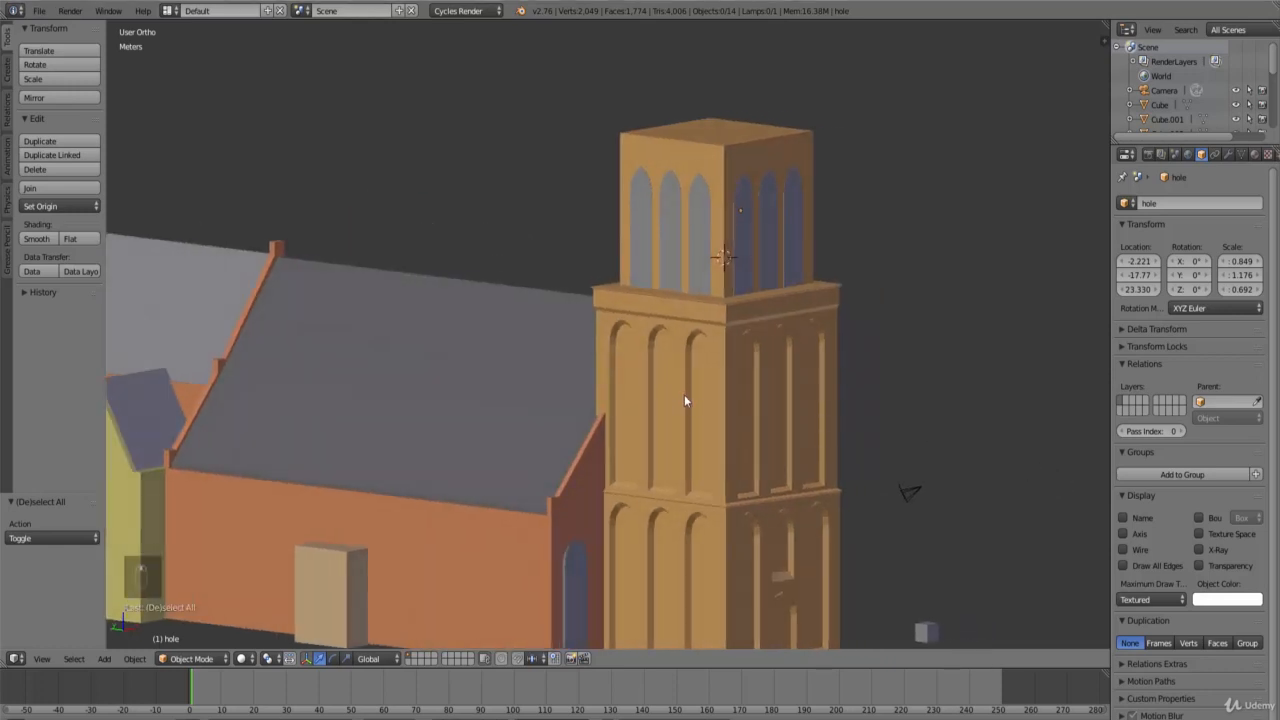
pyautogui.keyDown('shift'); pyautogui.scroll(-4, 684, 394); pyautogui.keyUp('shift')
pyautogui.scroll(2, 698, 394)
pyautogui.keyDown('ctrl'); pyautogui.scroll(7, 711, 381); pyautogui.keyUp('ctrl')
pyautogui.keyDown('shift'); pyautogui.scroll(1, 711, 380); pyautogui.keyUp('shift')
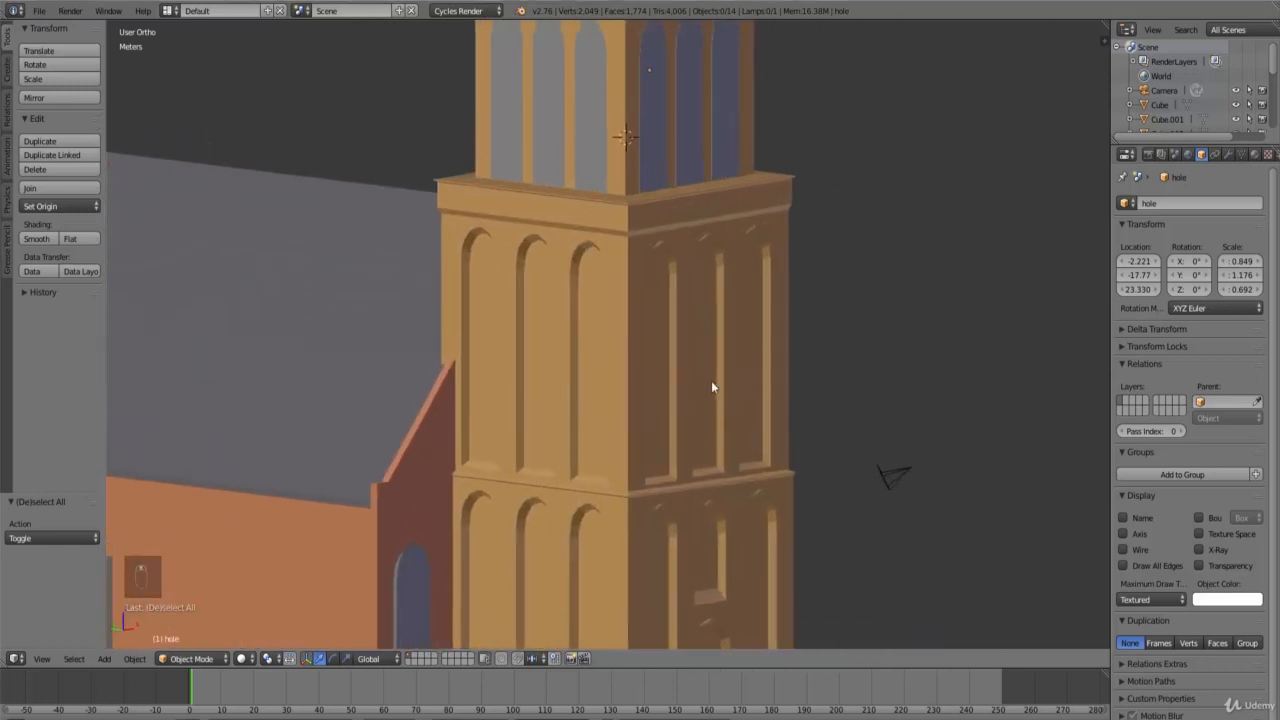
pyautogui.keyDown('shift'); pyautogui.scroll(8, 711, 385); pyautogui.keyUp('shift')
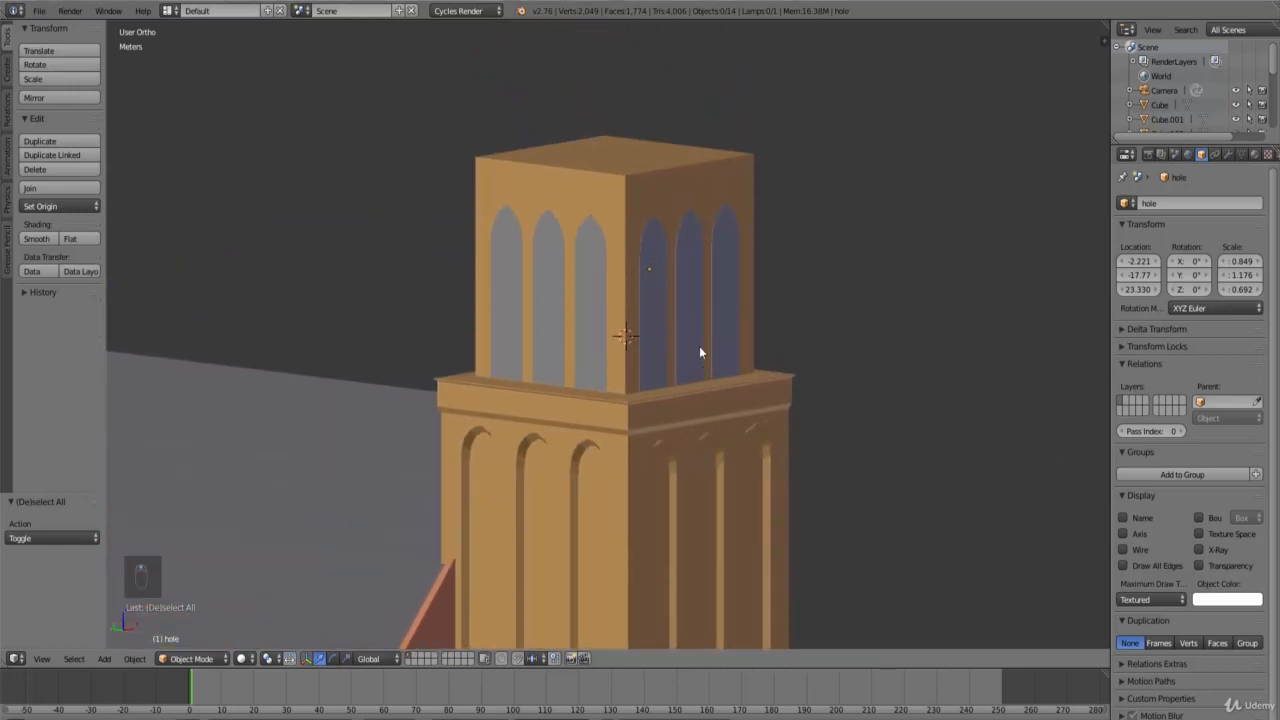
pyautogui.moveTo(699, 346); pyautogui.dragTo(648, 370, button='middle')
pyautogui.keyDown('shift'); pyautogui.scroll(3, 630, 362); pyautogui.keyUp('shift')
pyautogui.scroll(3, 610, 360)
# Step: Try to scale down the pointed top of the first front window cutter along Z in the hole mesh
pyautogui.rightClick(593, 360)
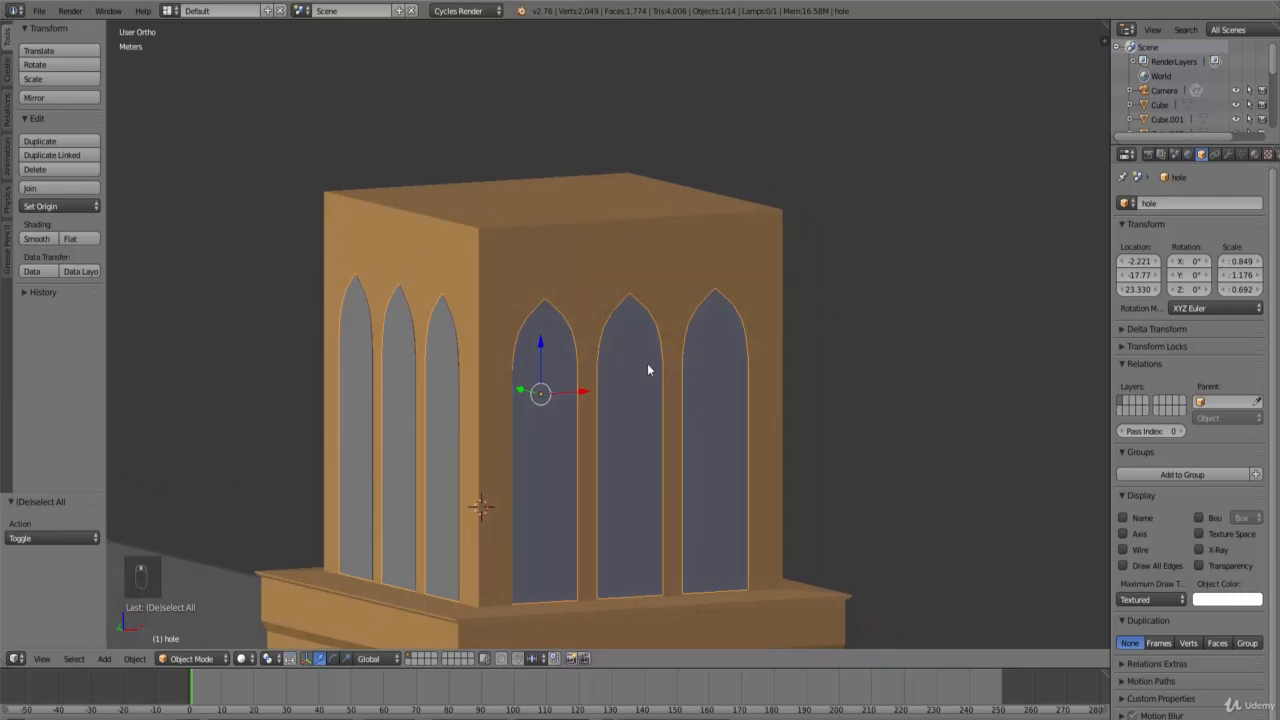
pyautogui.press('KP_1')
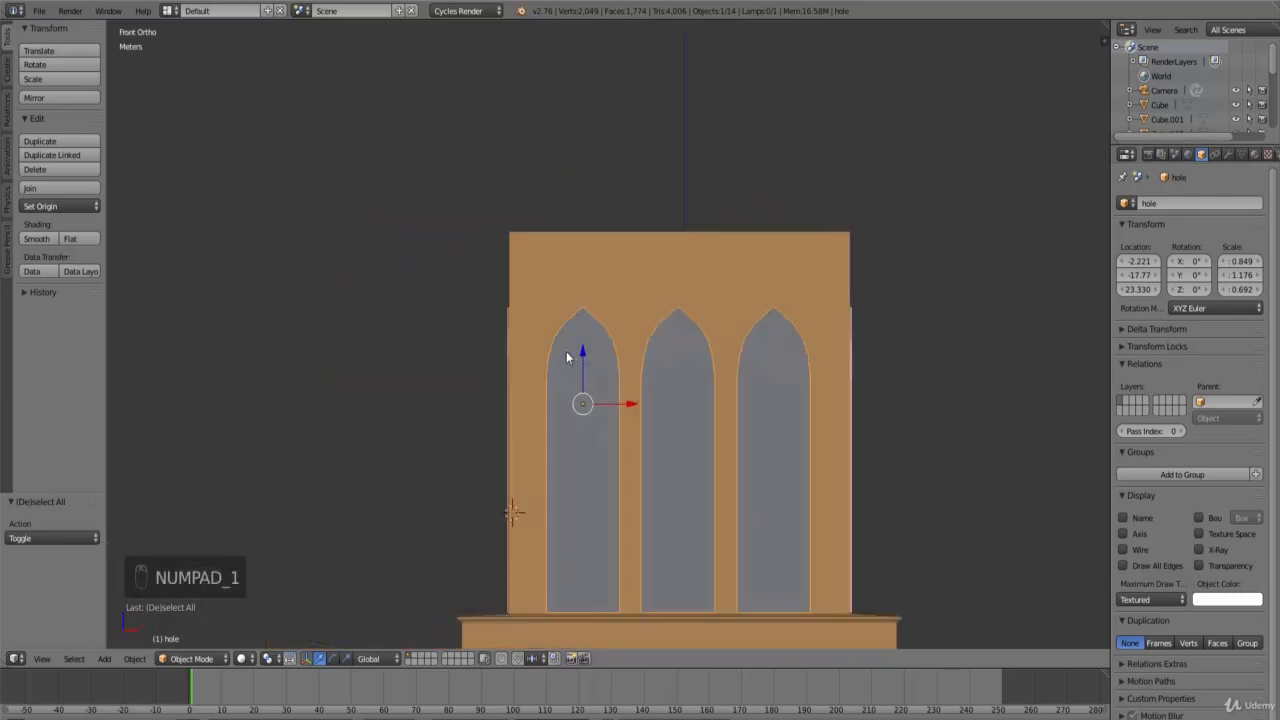
pyautogui.scroll(5, 575, 360)
pyautogui.press('Tab')
pyautogui.press('z')
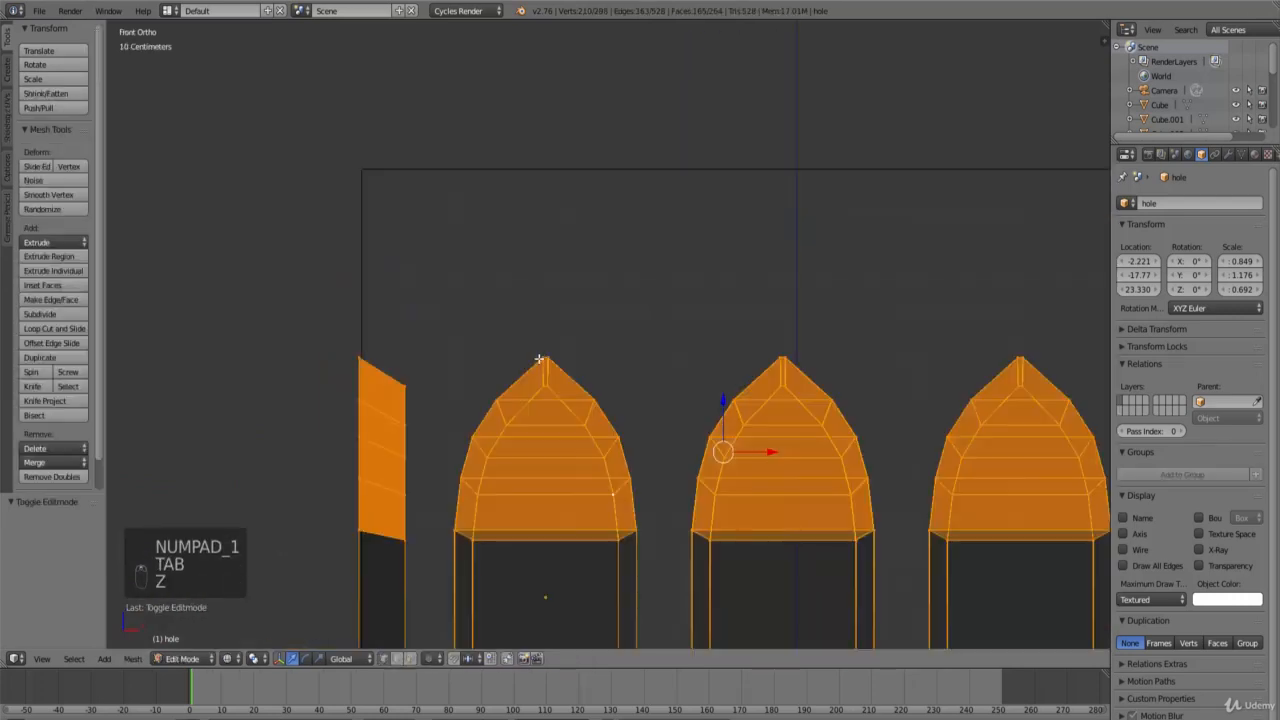
pyautogui.scroll(-2, 583, 464)
pyautogui.press('b')
pyautogui.moveTo(640, 517); pyautogui.dragTo(509, 343)
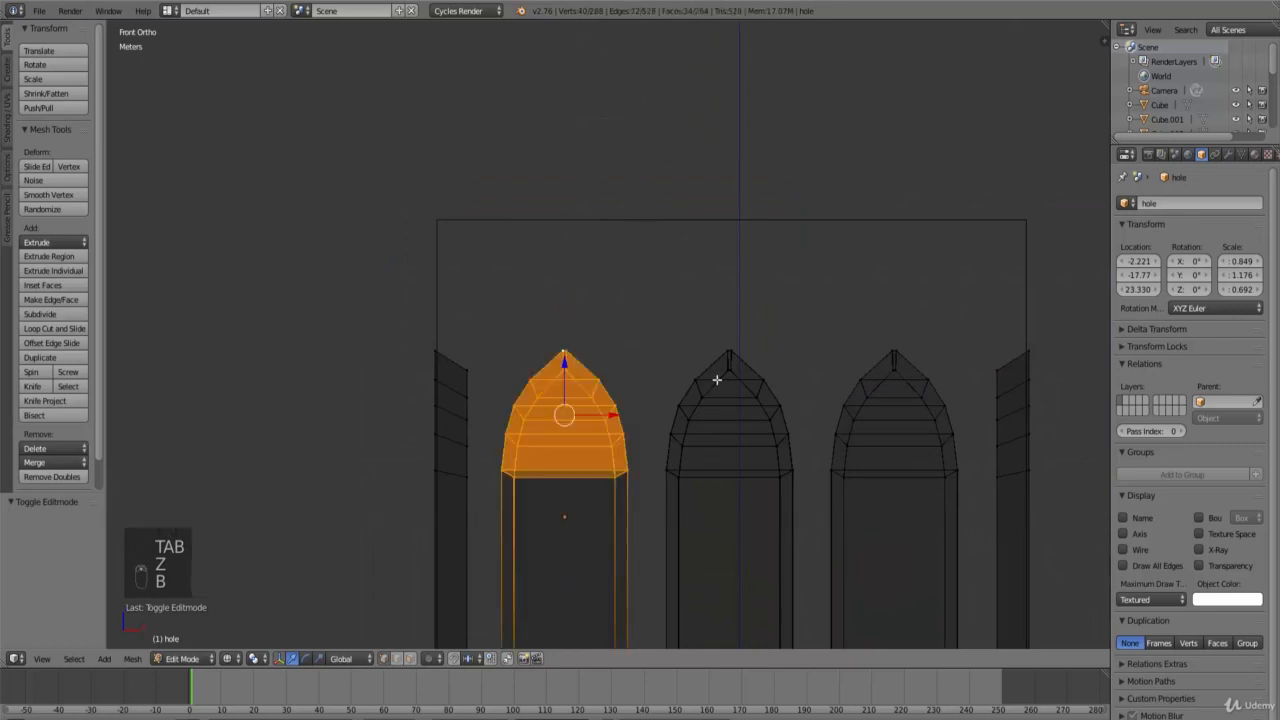
pyautogui.press('s')
pyautogui.press('z')
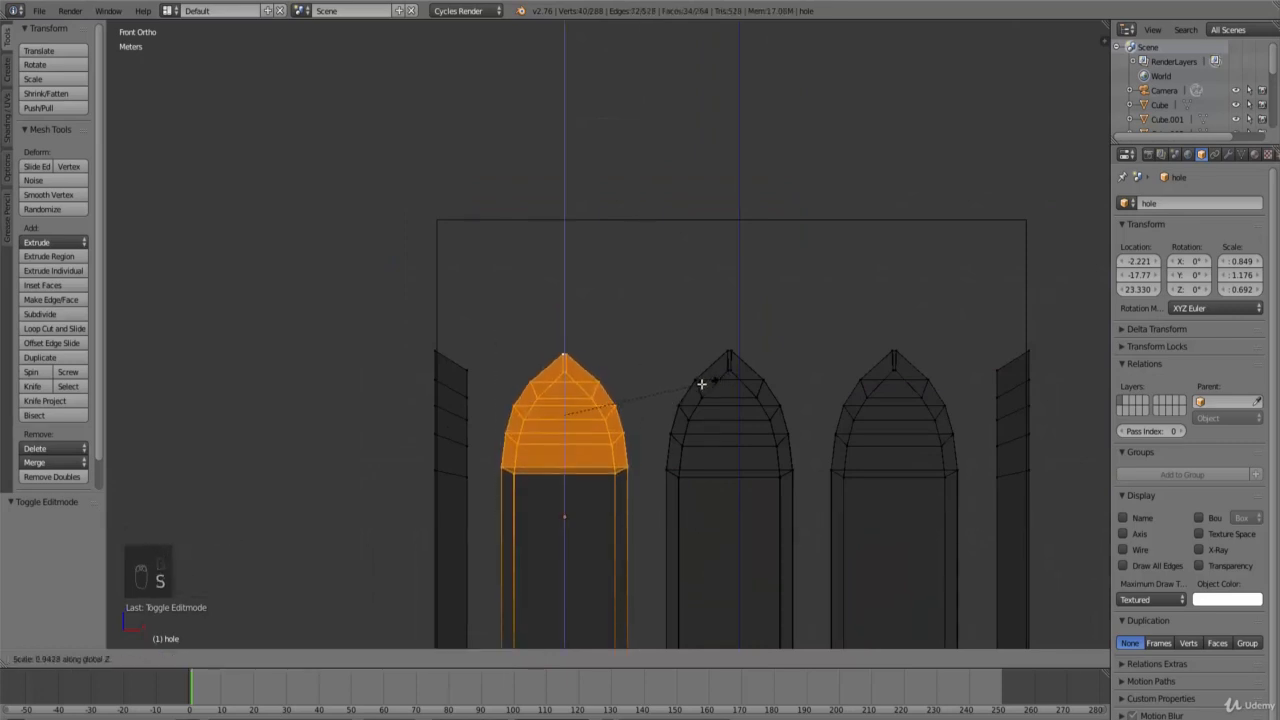
pyautogui.click(693, 386)
# Step: Try to narrow the first arch's tip along X and raise it, undo the change and return to solid Object Mode
pyautogui.rightClick(566, 355)
pyautogui.scroll(3, 566, 358)
pyautogui.press('b')
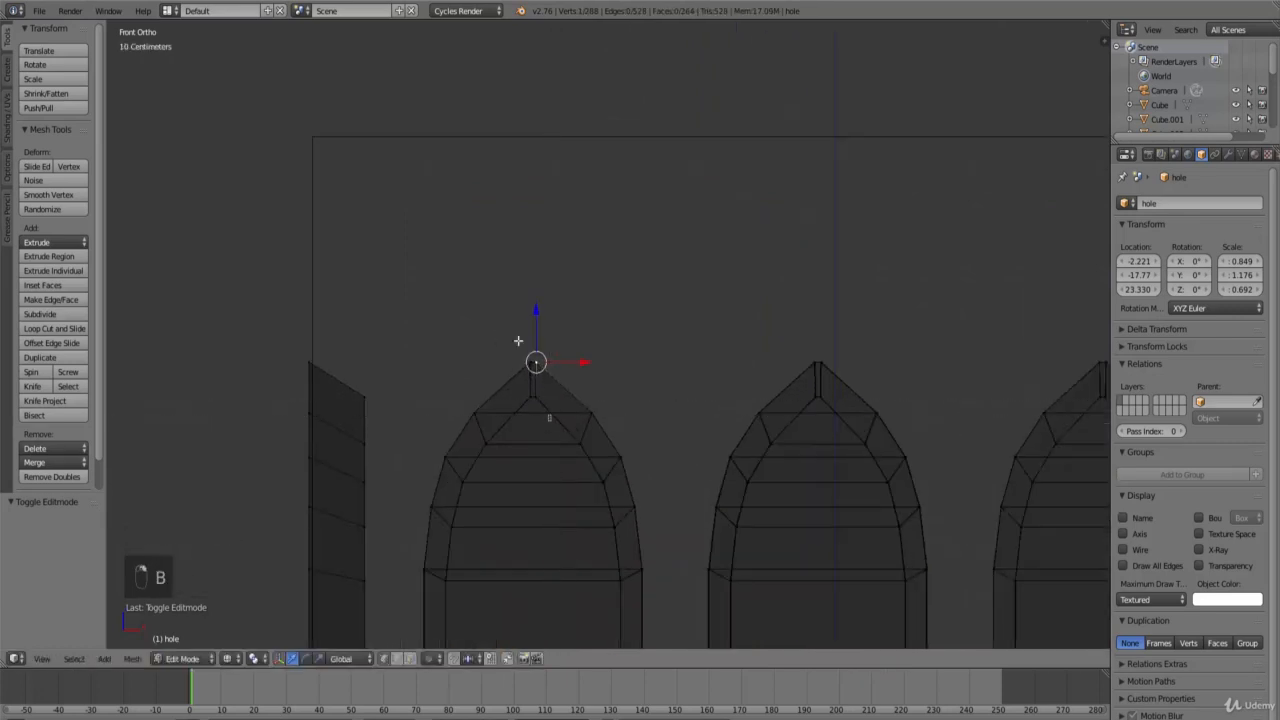
pyautogui.press('s')
pyautogui.press('x')
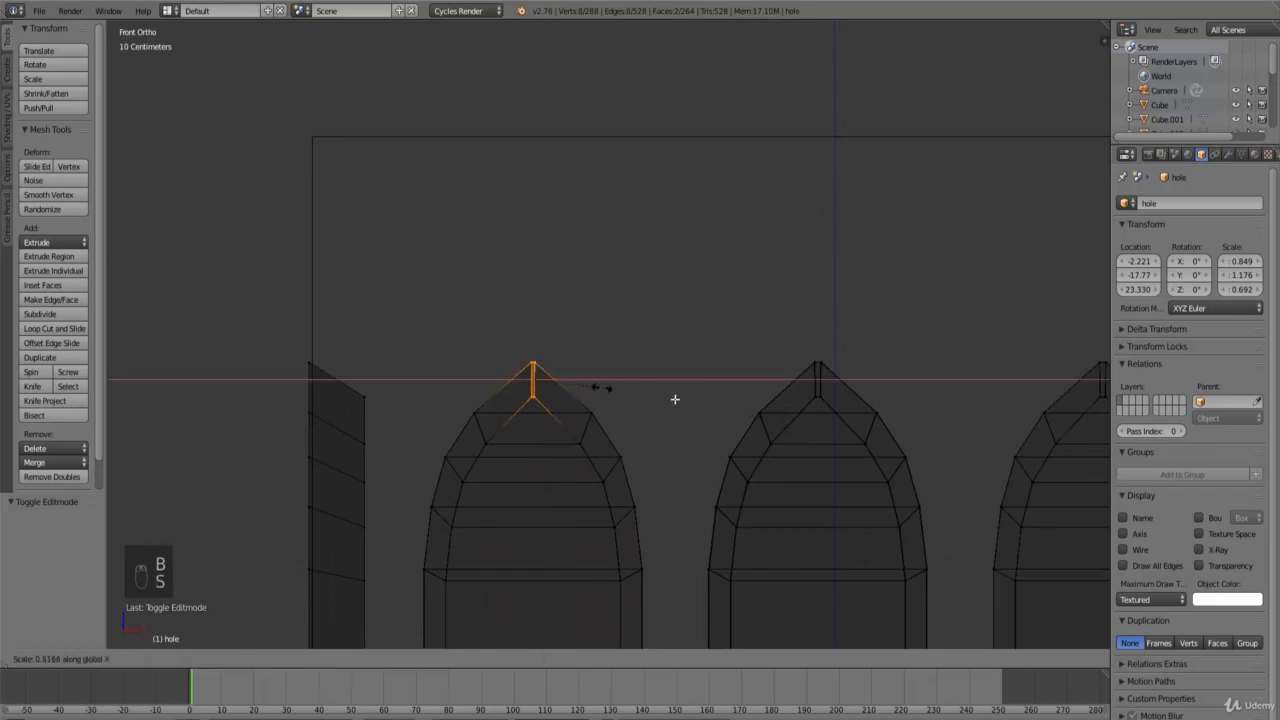
pyautogui.click(647, 393)
pyautogui.keyDown('shift'); pyautogui.moveTo(536, 334); pyautogui.dragTo(536, 284); pyautogui.keyUp('shift')
pyautogui.moveTo(536, 334); pyautogui.dragTo(535, 320)
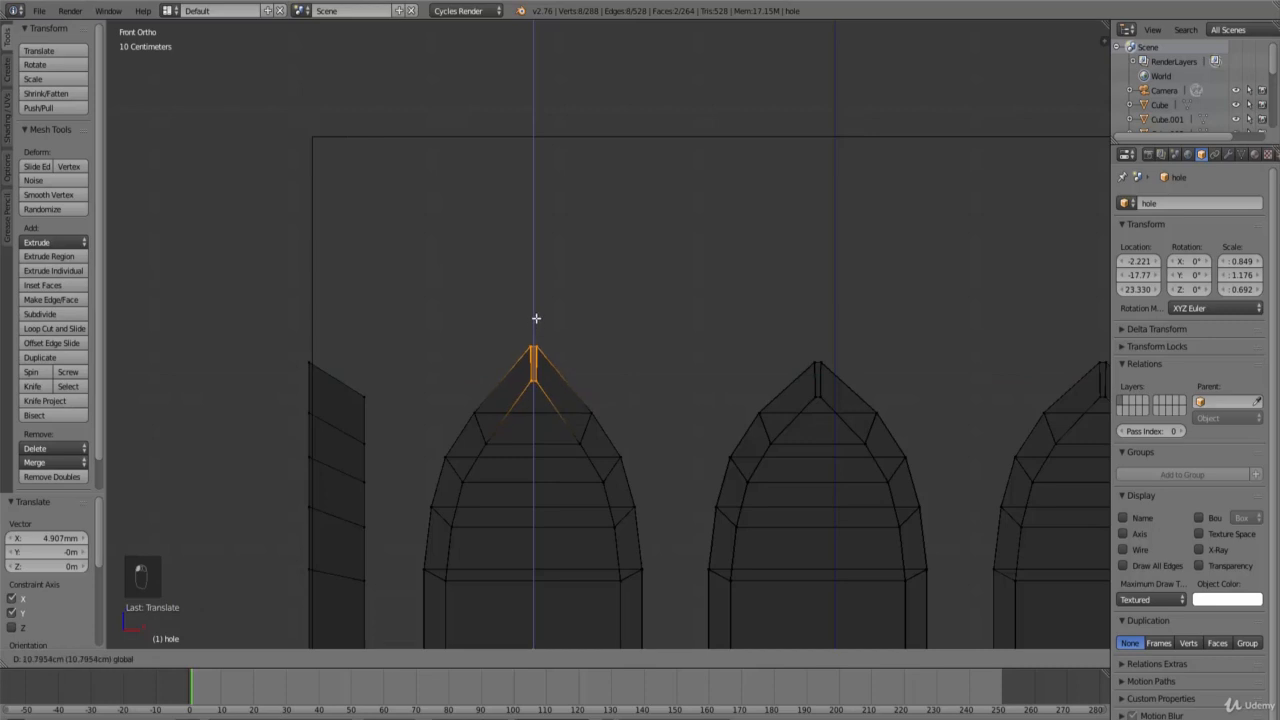
pyautogui.hotkey('ctrl', 'z')
pyautogui.scroll(-5, 590, 380)
pyautogui.press('Tab')
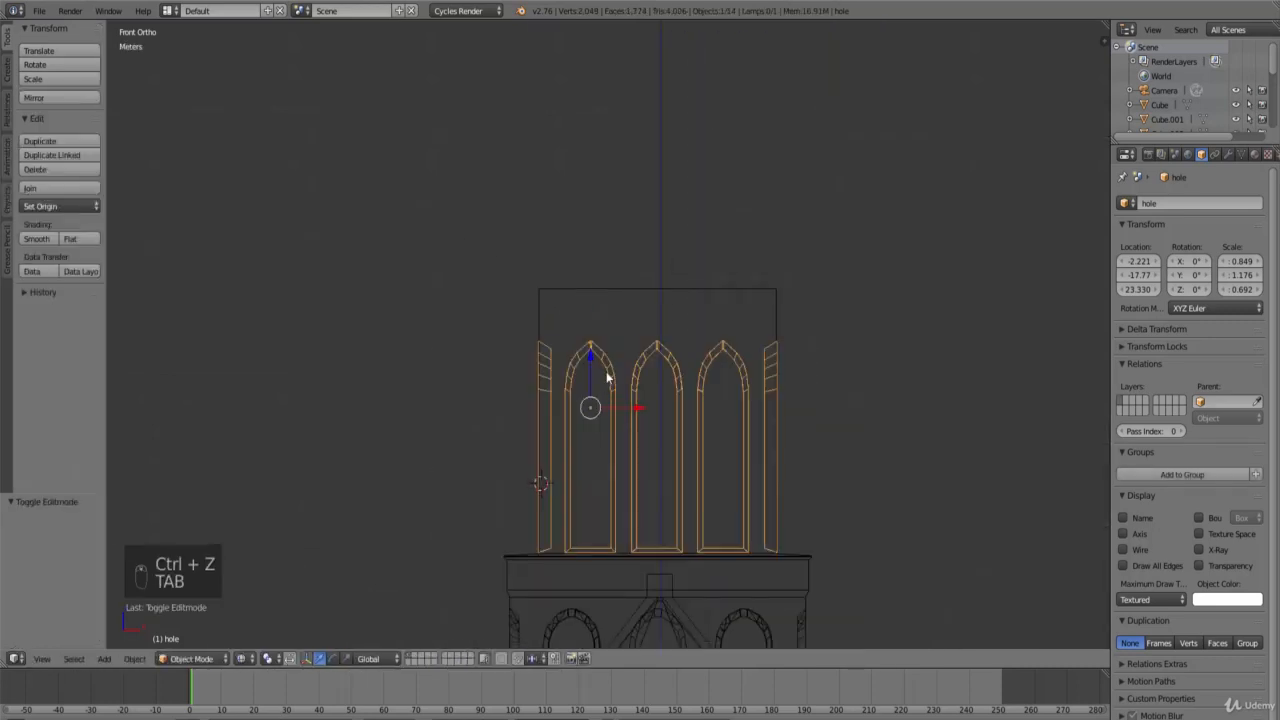
pyautogui.press('z')
# Step: Open the tower mesh in Edit Mode and examine where its edge loops cross the arched side windows
pyautogui.moveTo(589, 387)
pyautogui.mouseDown(button='middle')
pyautogui.moveTo(687, 402)
pyautogui.moveTo(572, 390)
pyautogui.moveTo(657, 392)
pyautogui.mouseUp(button='middle')
pyautogui.scroll(2, 593, 338)
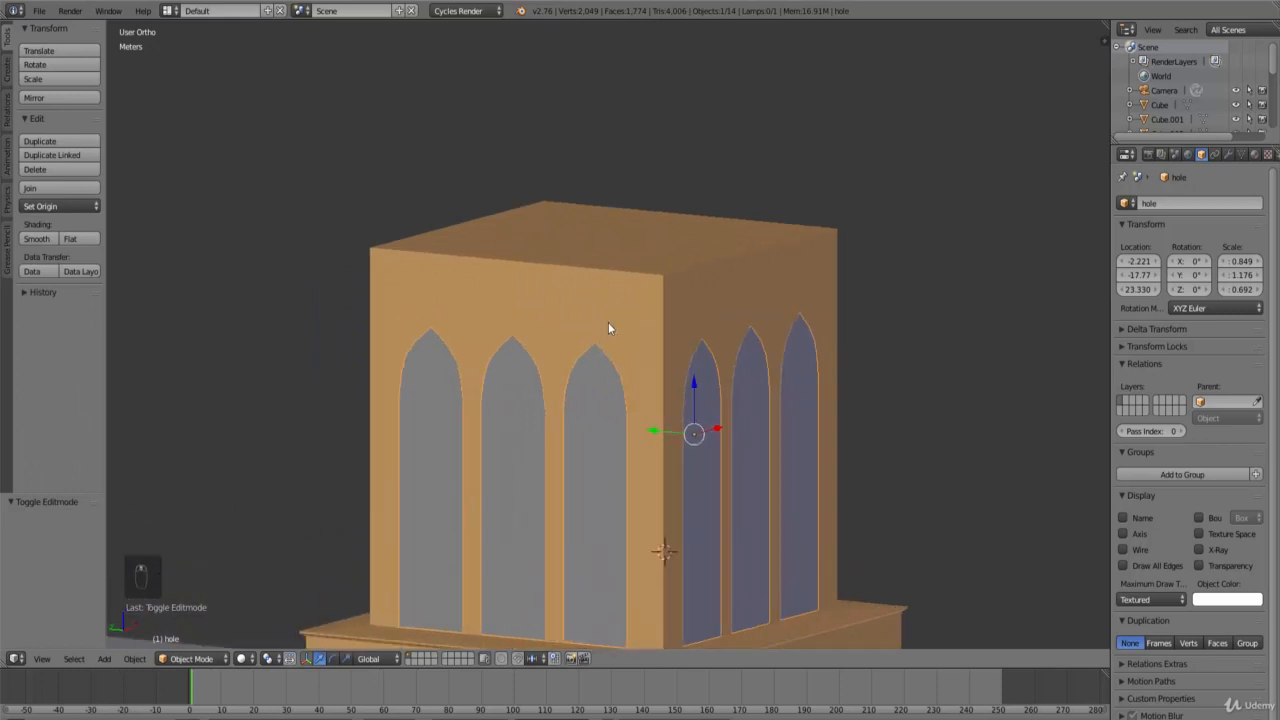
pyautogui.moveTo(645, 317); pyautogui.dragTo(661, 328, button='middle')
pyautogui.rightClick(655, 315)
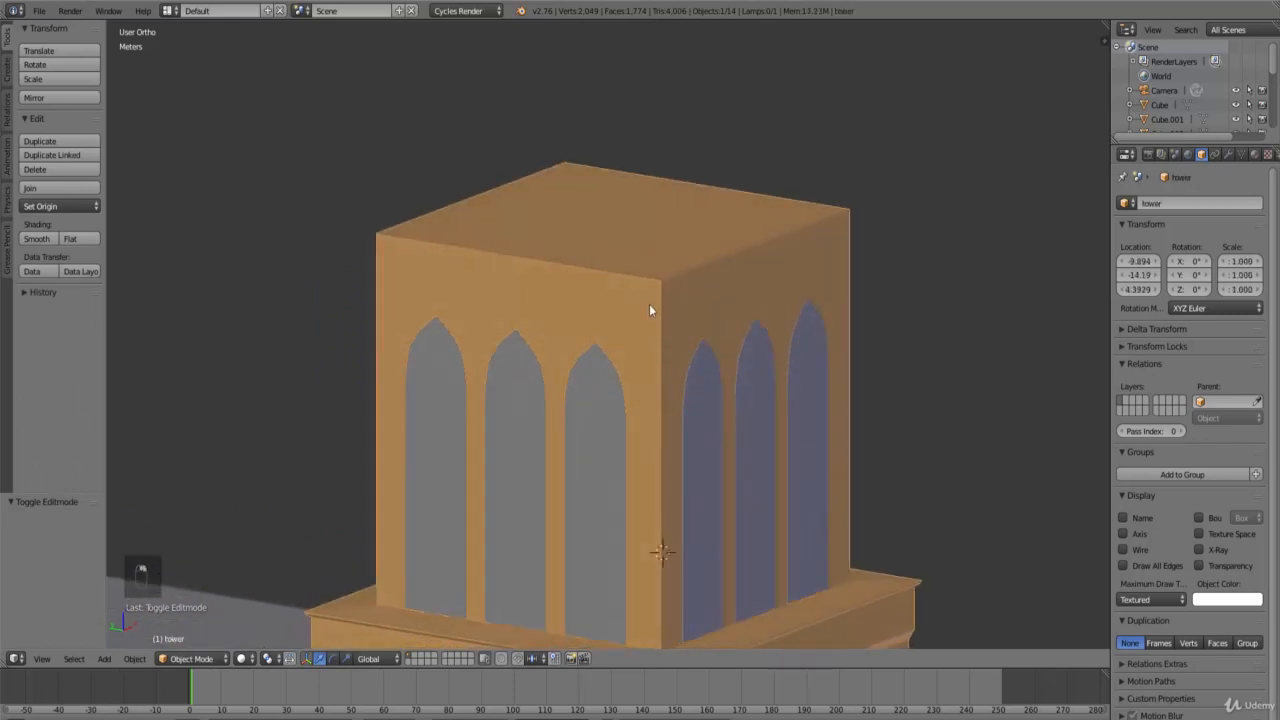
pyautogui.scroll(-3, 680, 350)
pyautogui.scroll(3, 651, 395)
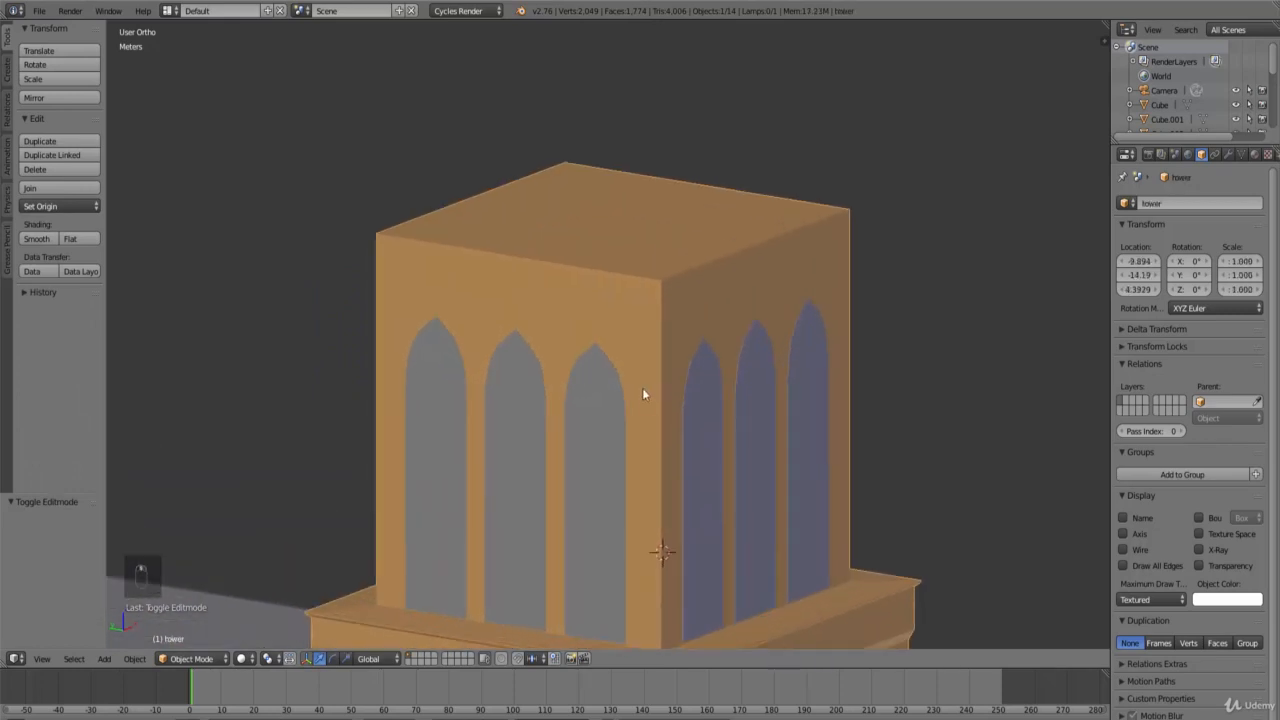
pyautogui.press('Tab')
pyautogui.moveTo(583, 331); pyautogui.dragTo(542, 299, button='middle')
pyautogui.moveTo(696, 374); pyautogui.dragTo(599, 385, button='middle')
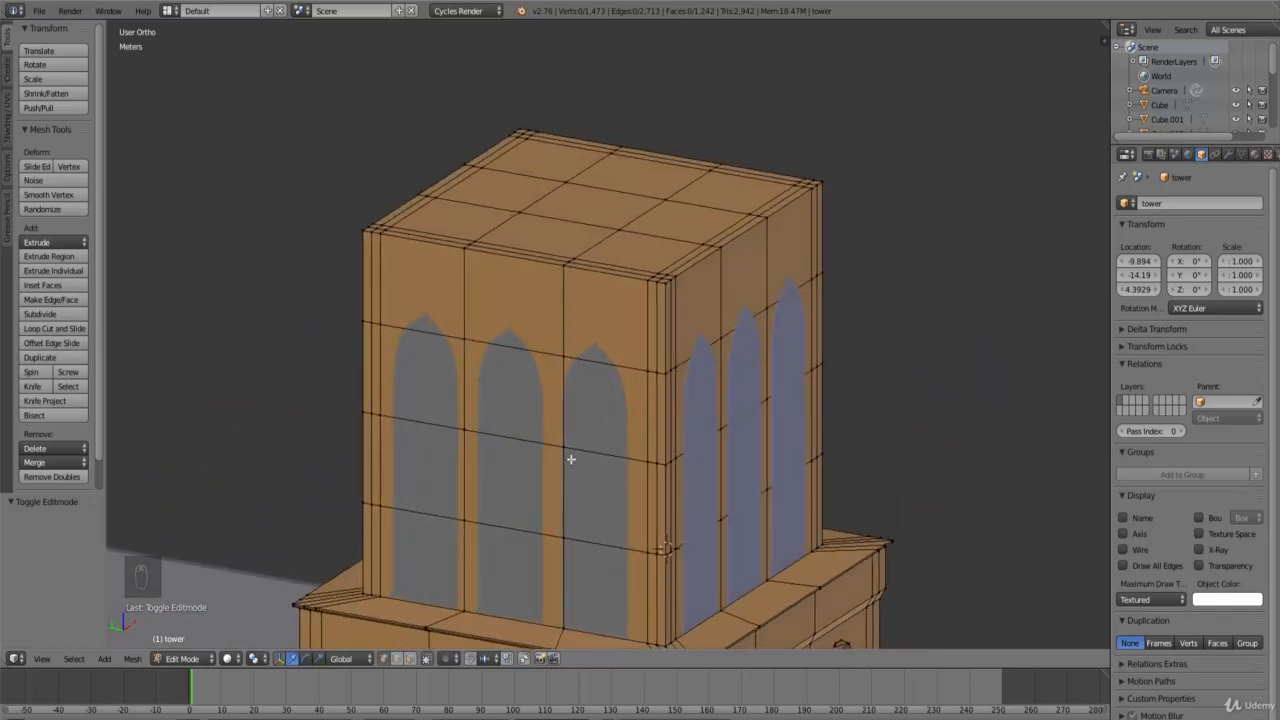
pyautogui.moveTo(570, 459); pyautogui.dragTo(589, 421, button='middle')
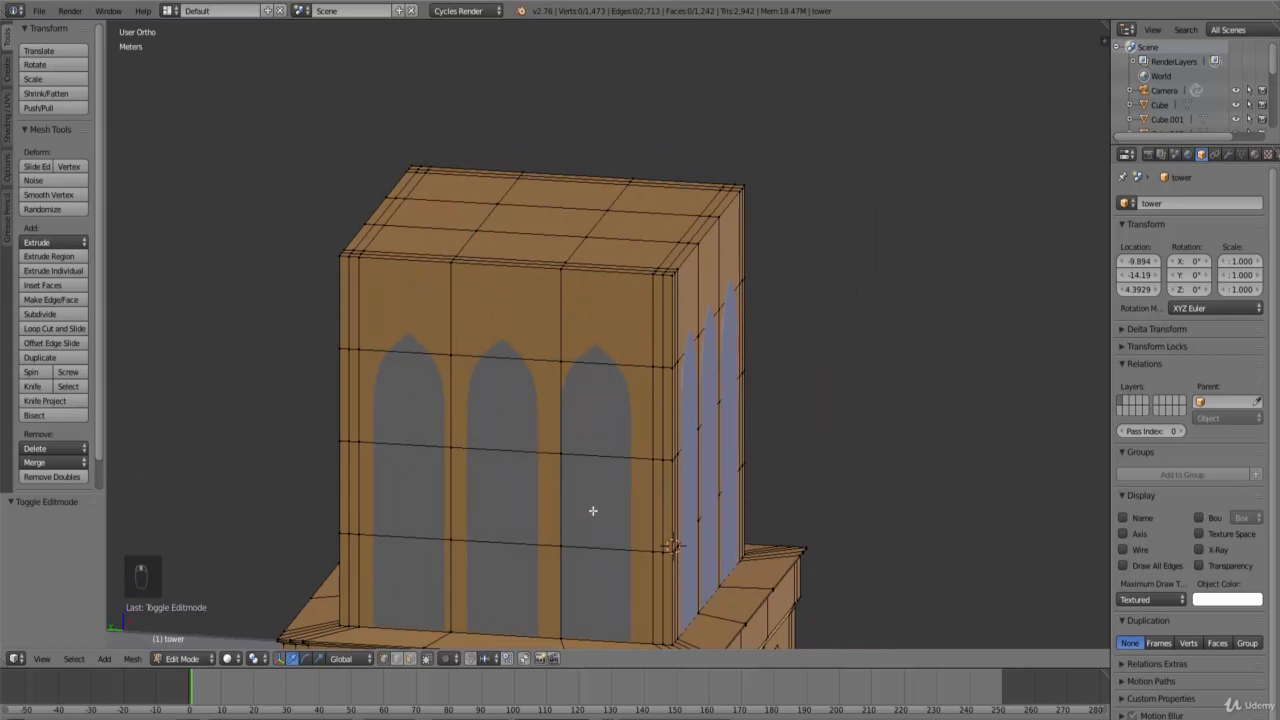
pyautogui.keyDown('shift'); pyautogui.moveTo(593, 511); pyautogui.dragTo(583, 480, button='middle'); pyautogui.keyUp('shift')
pyautogui.scroll(2, 577, 426)
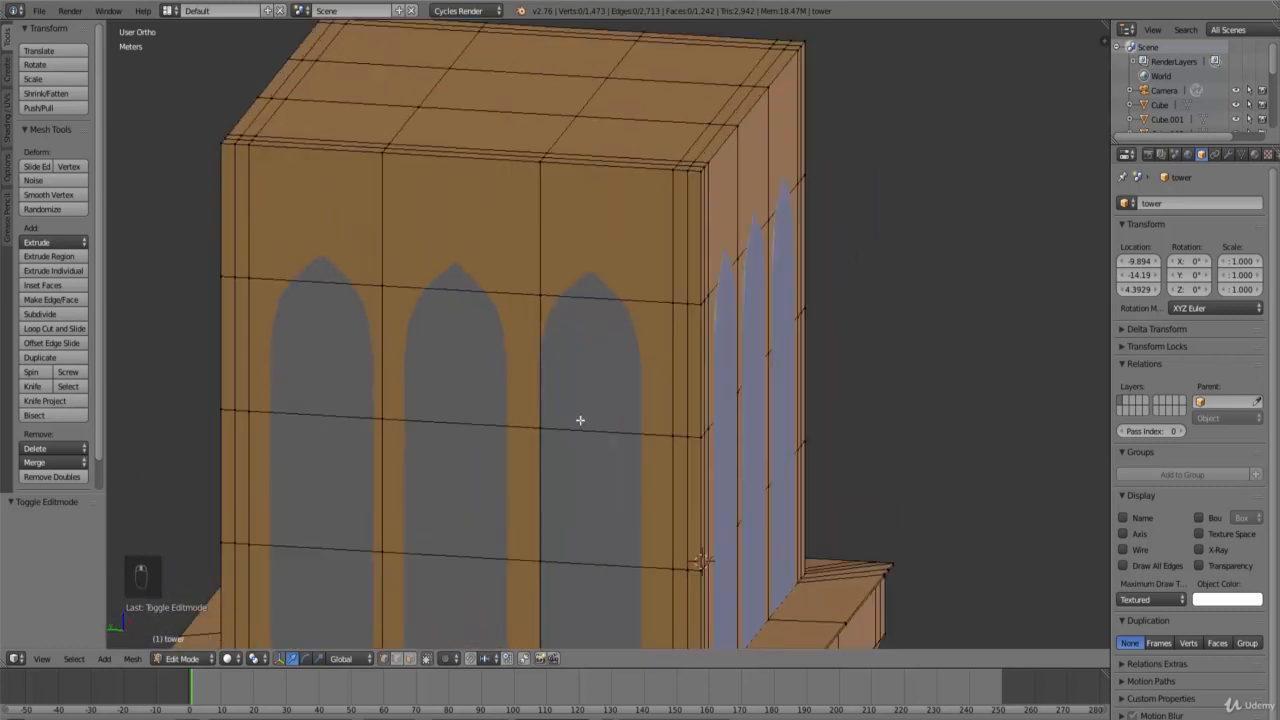
pyautogui.press('Tab')
pyautogui.press('Tab')
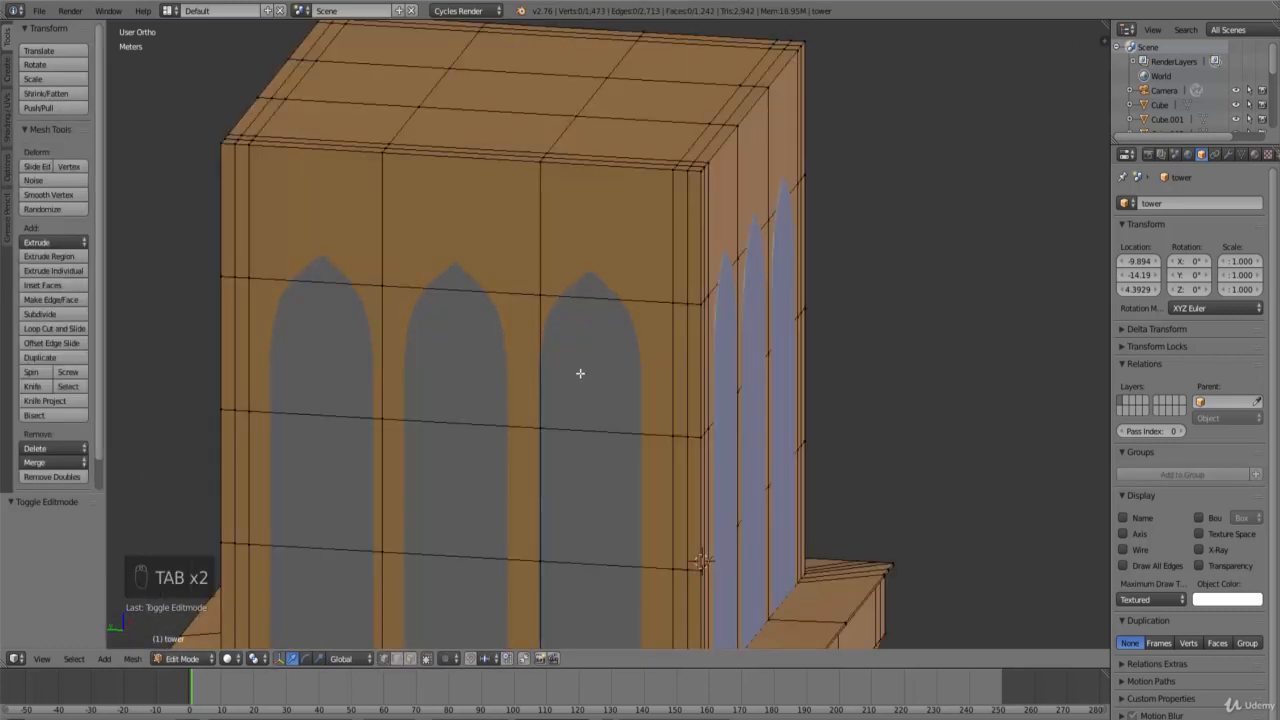
pyautogui.scroll(-1, 573, 271)
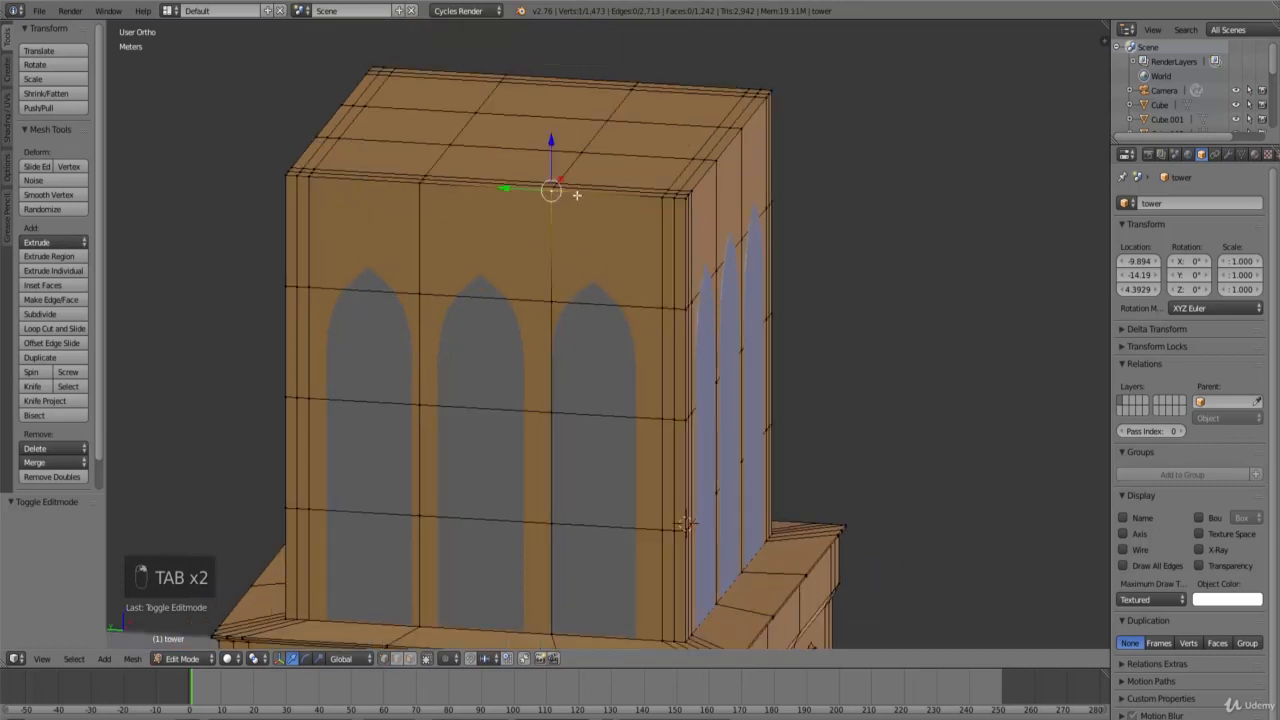
# Step: Select the whole top-storey edge loop that runs up both side walls along the front-most side windows and across the roof
pyautogui.press('KP_7')
pyautogui.press('z')
pyautogui.keyDown('ctrl'); pyautogui.scroll(6, 621, 224); pyautogui.keyUp('ctrl')
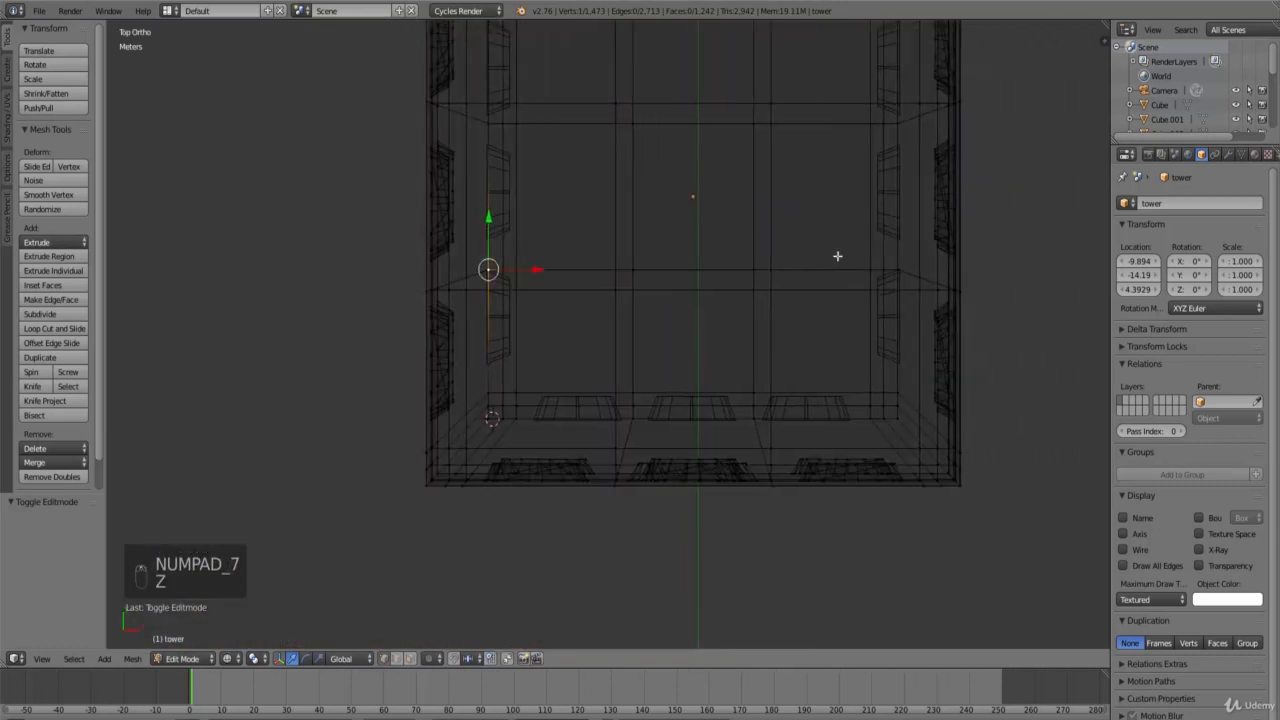
pyautogui.press('b')
pyautogui.moveTo(912, 285); pyautogui.dragTo(480, 257)
pyautogui.scroll(-3, 629, 354)
pyautogui.moveTo(629, 354); pyautogui.dragTo(540, 364, button='middle')
pyautogui.scroll(-2, 698, 406)
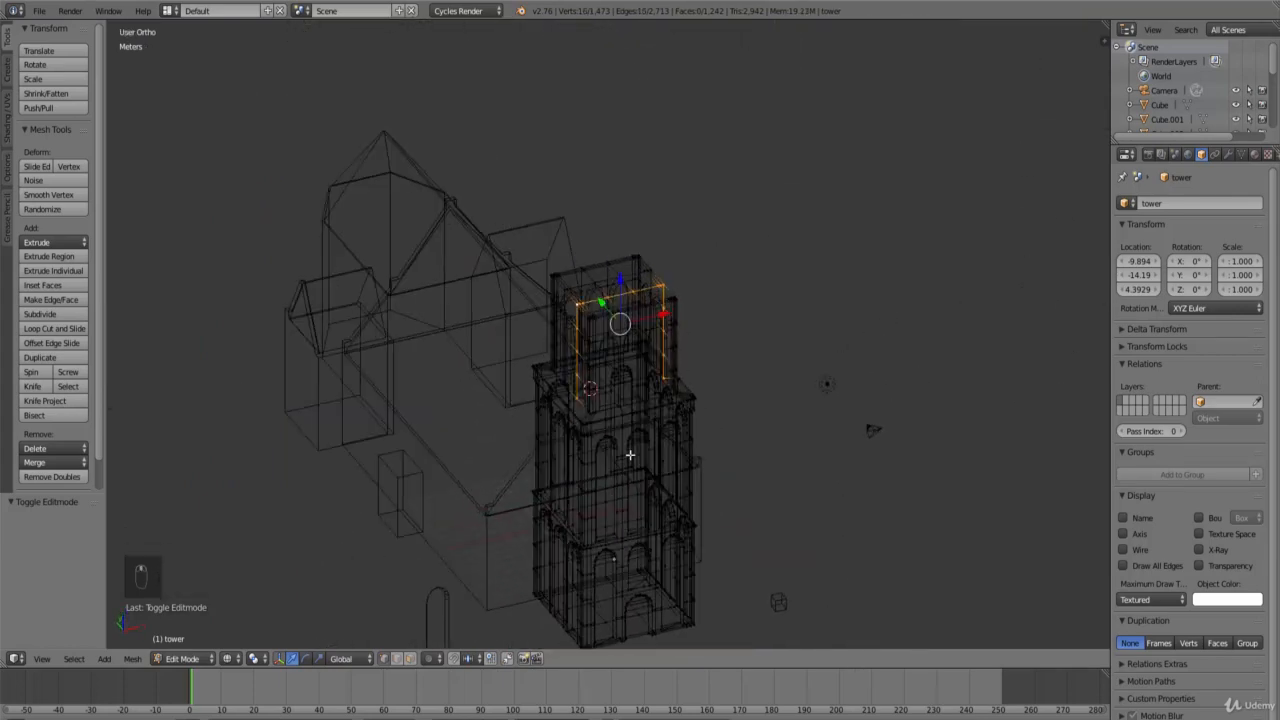
pyautogui.moveTo(630, 455); pyautogui.dragTo(663, 494, button='middle')
pyautogui.scroll(4, 609, 486)
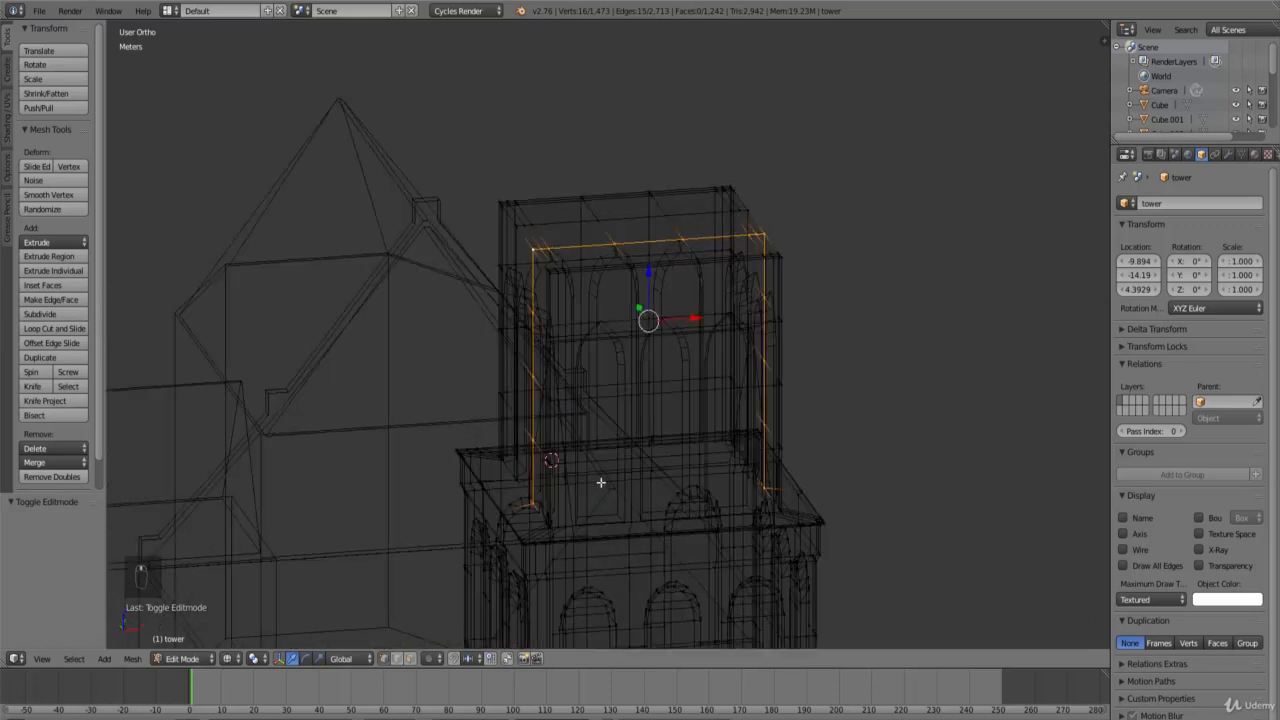
pyautogui.scroll(2, 601, 482)
# Step: Move the selected edge loop about 24.4 cm along Y into the gap between the side windows and leave Edit Mode
pyautogui.press('z')
pyautogui.press('g')
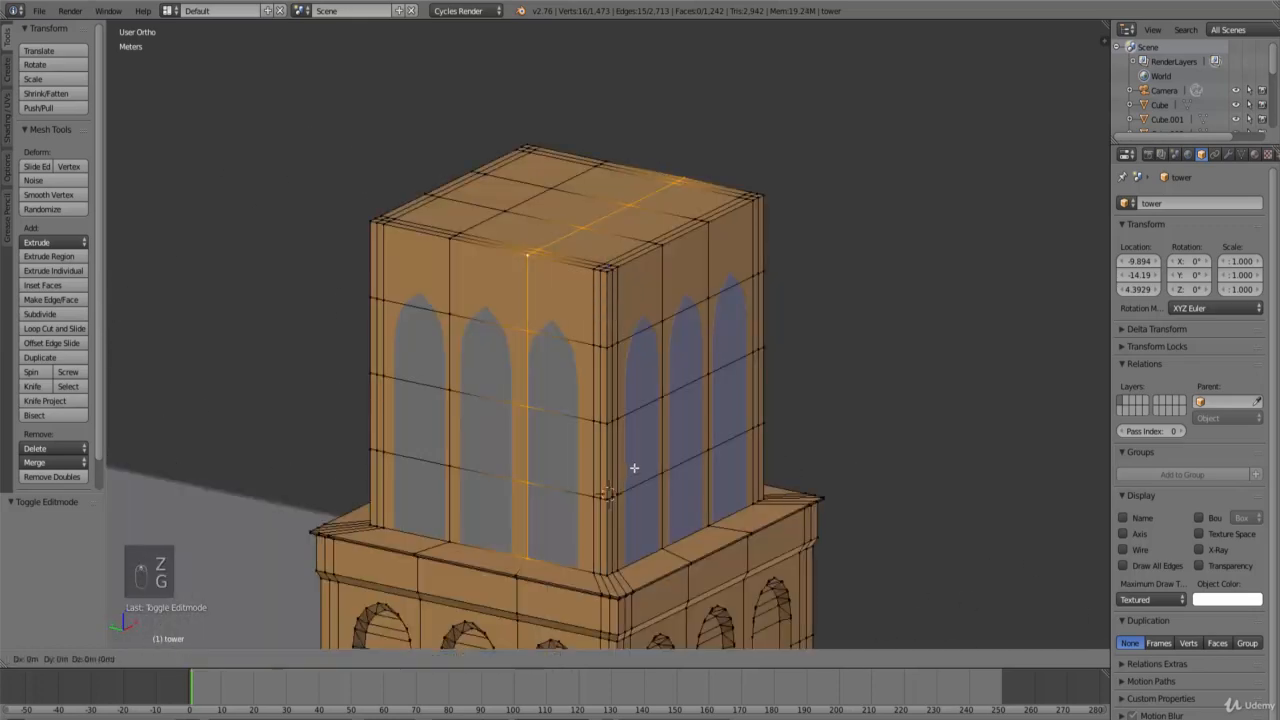
pyautogui.press('y')
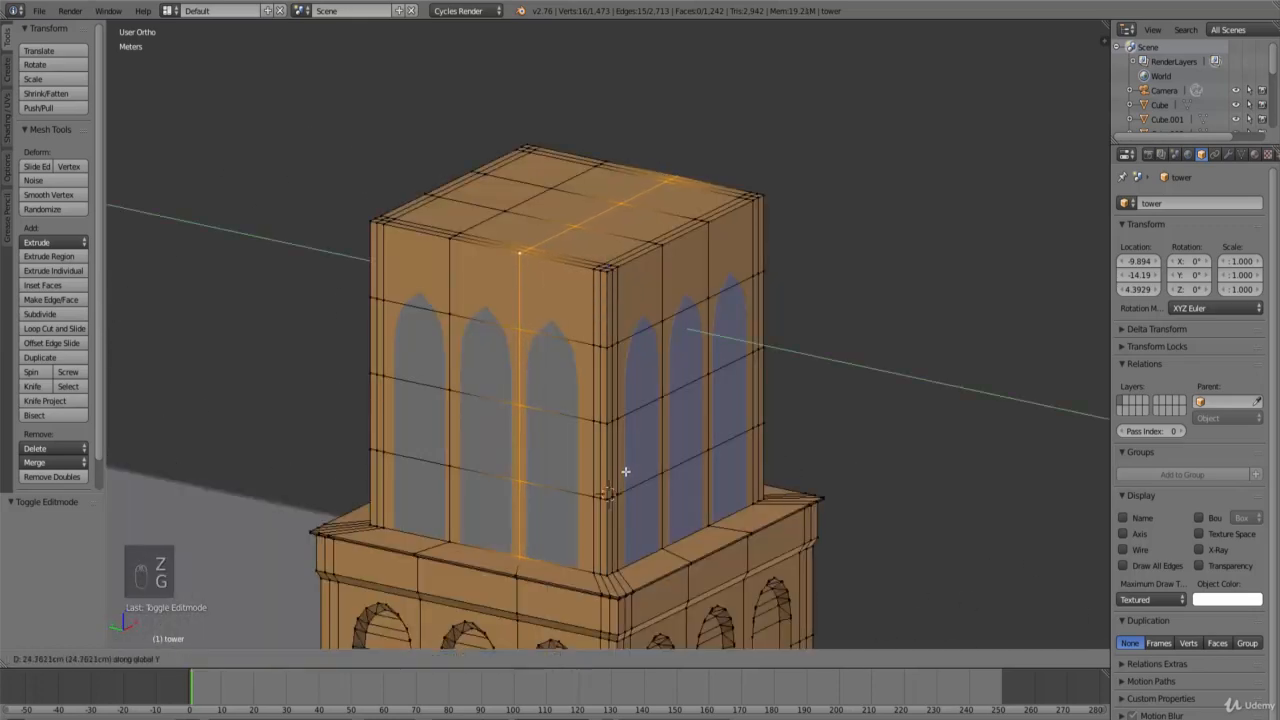
pyautogui.click(625, 471)
pyautogui.moveTo(840, 423)
pyautogui.mouseDown(button='middle')
pyautogui.moveTo(648, 437)
pyautogui.moveTo(600, 409)
pyautogui.moveTo(646, 401)
pyautogui.moveTo(617, 423)
pyautogui.moveTo(520, 429)
pyautogui.moveTo(570, 445)
pyautogui.moveTo(843, 433)
pyautogui.mouseUp(button='middle')
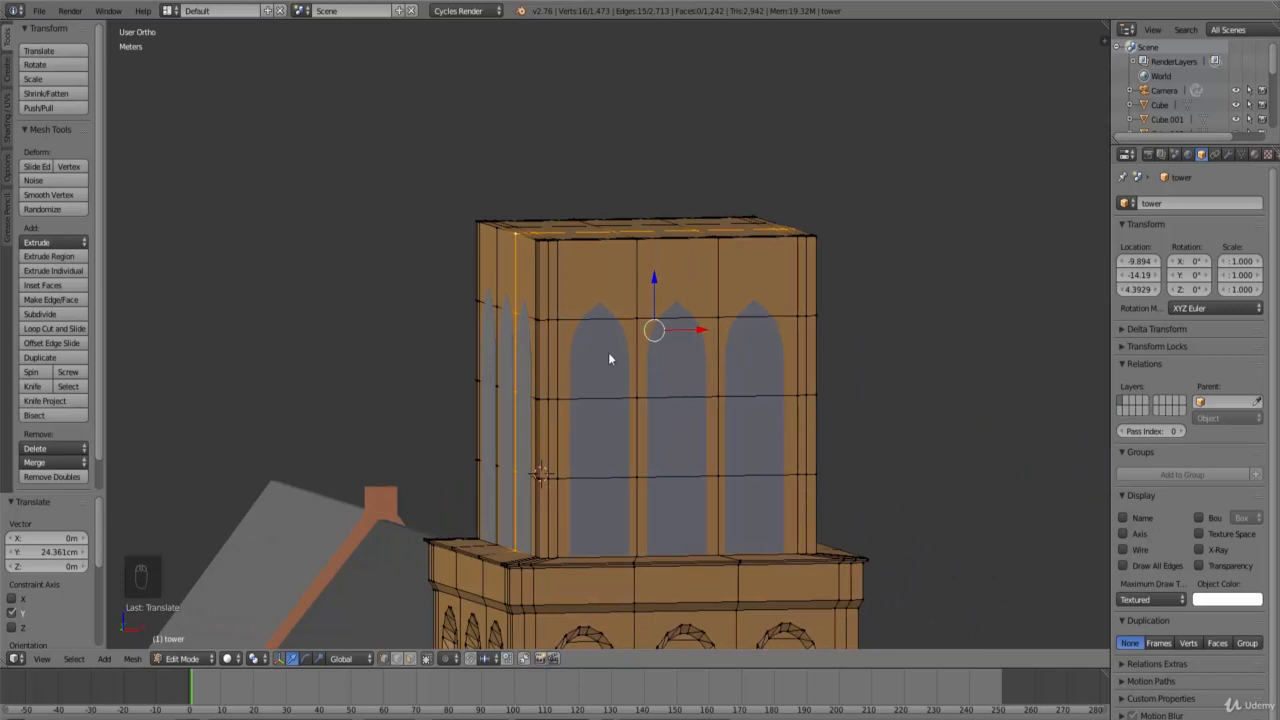
pyautogui.press('Tab')
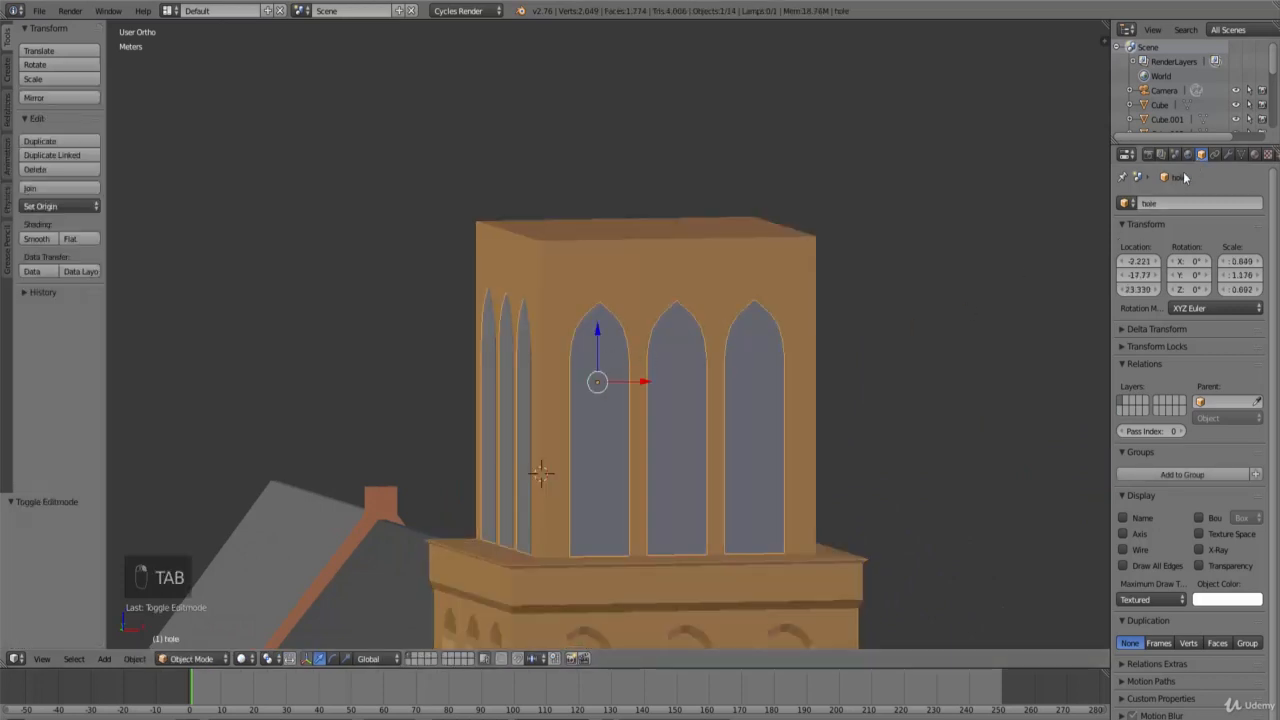
# Step: Select the window cutters together with the tower as active object and add a Boolean modifier with the Difference operation
pyautogui.rightClick(674, 255)
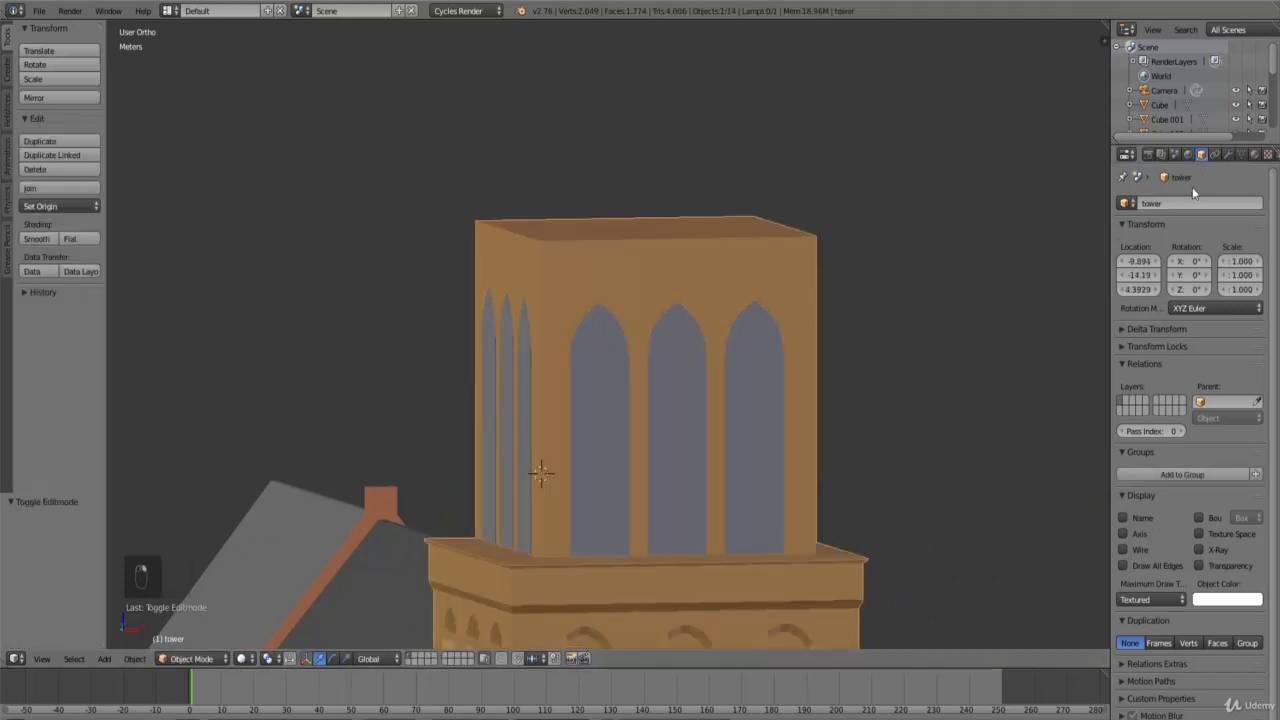
pyautogui.rightClick(685, 332)
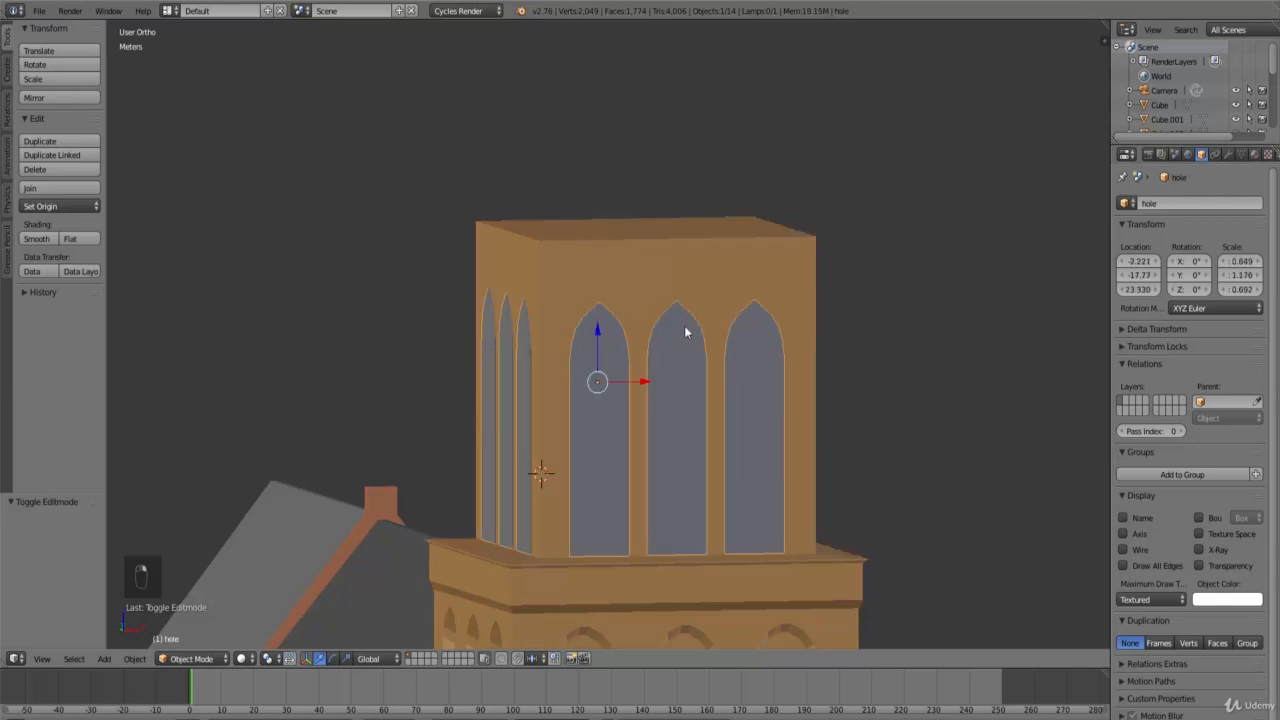
pyautogui.rightClick(682, 261)
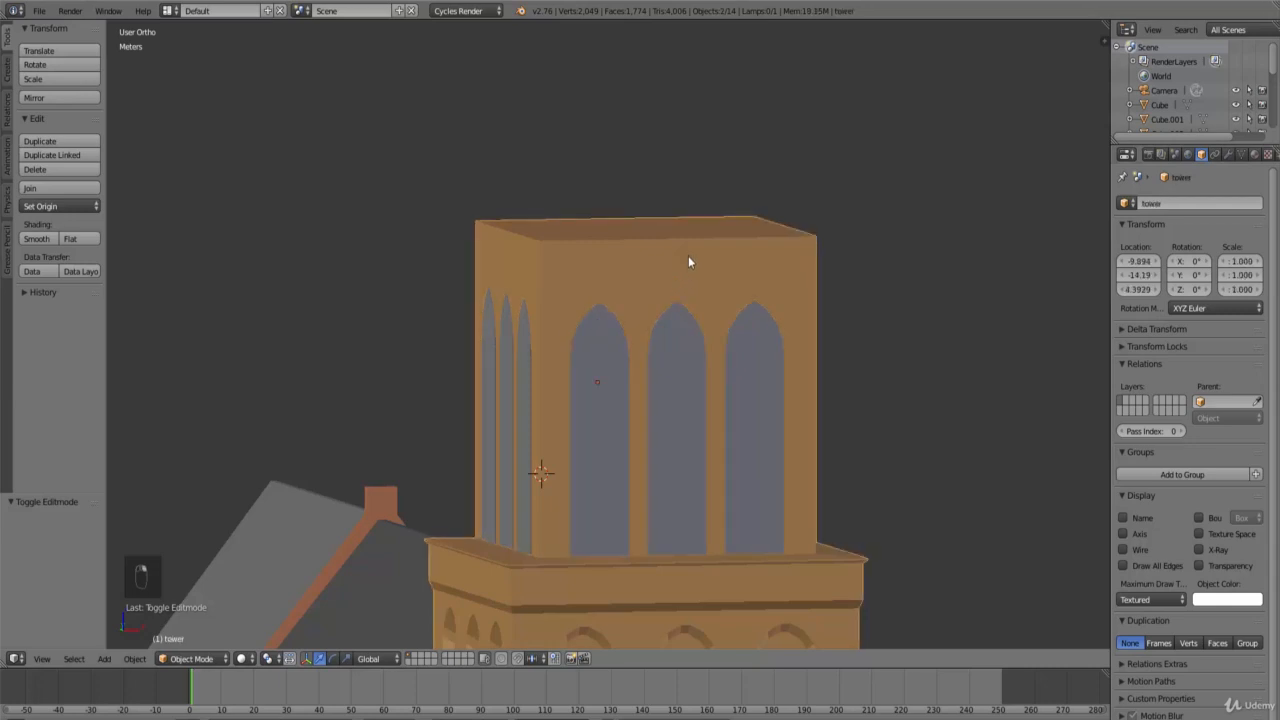
pyautogui.click(1228, 154)
pyautogui.click(1171, 203)
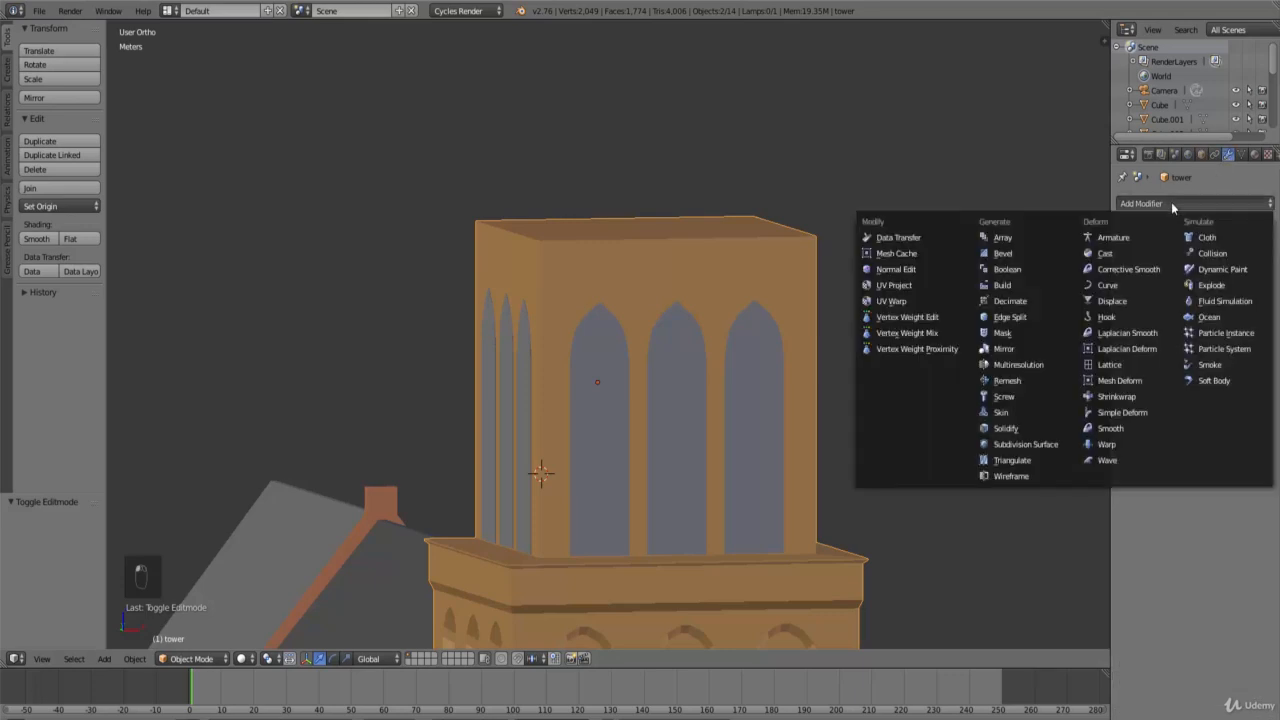
pyautogui.click(1018, 270)
pyautogui.click(1154, 285)
pyautogui.click(1152, 284)
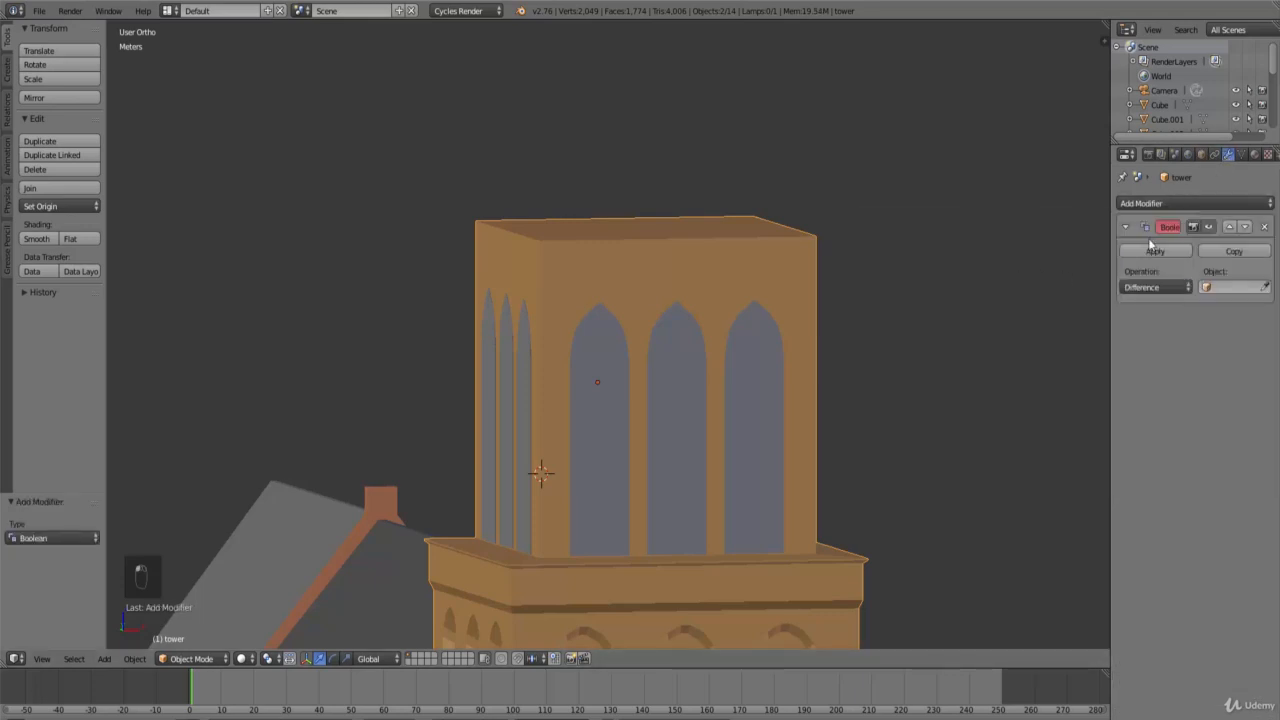
# Step: Set hole as the Boolean modifier's target object and apply the modifier to the tower
pyautogui.click(1230, 288)
pyautogui.write('hole')
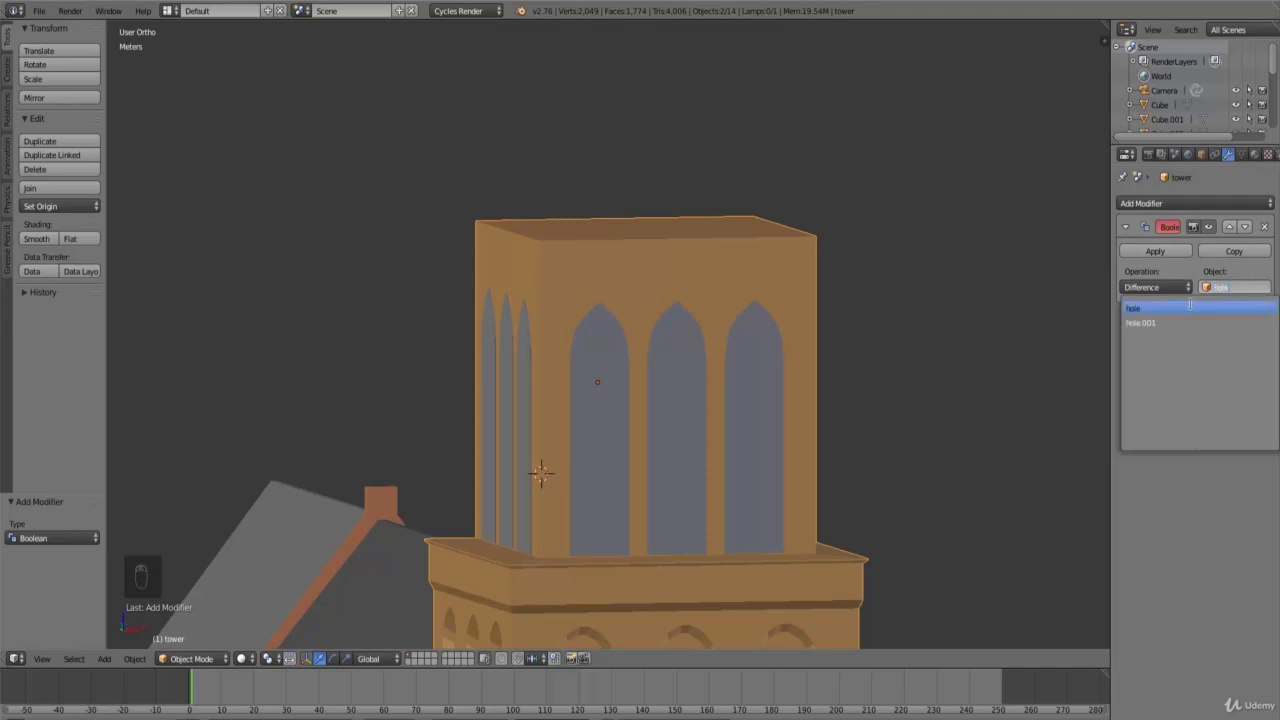
pyautogui.click(1189, 307)
pyautogui.click(1156, 251)
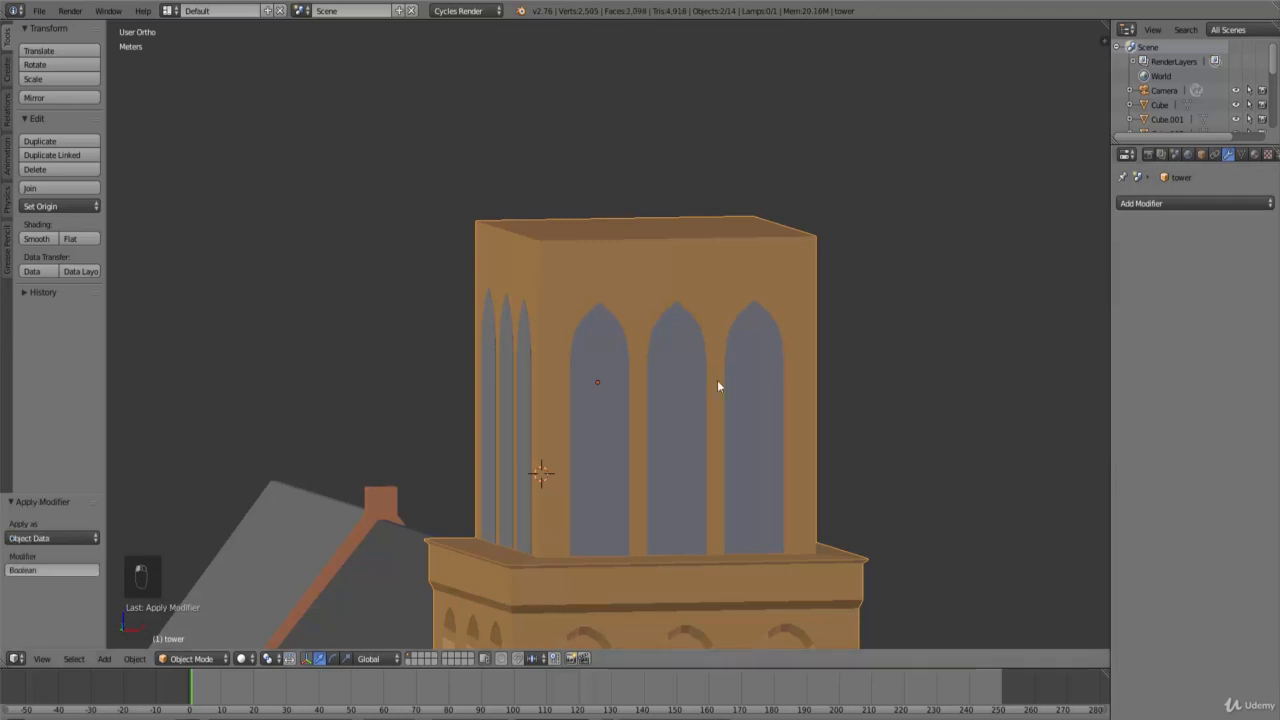
# Step: Delete the used hole cutter object from the tower's top storey
pyautogui.rightClick(687, 385)
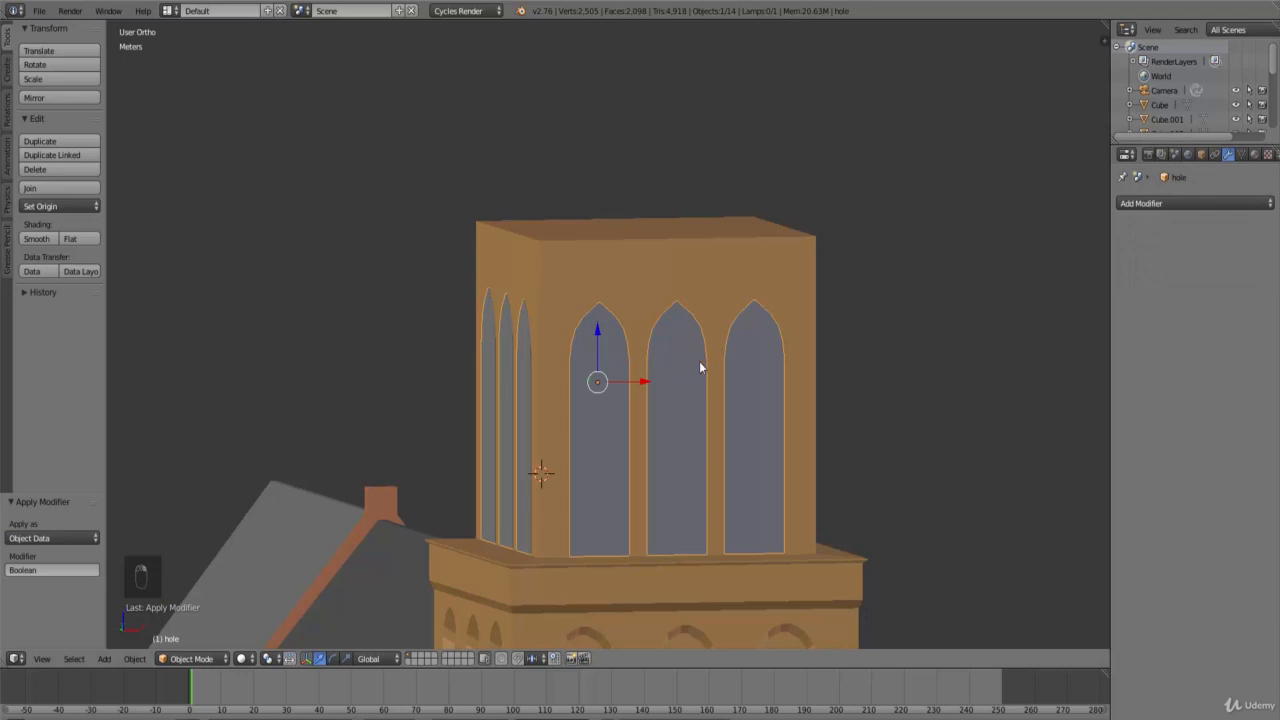
pyautogui.press('x')
pyautogui.click(699, 363)
pyautogui.moveTo(677, 377)
pyautogui.mouseDown(button='middle')
pyautogui.moveTo(665, 390)
pyautogui.moveTo(649, 377)
pyautogui.moveTo(658, 364)
pyautogui.moveTo(723, 371)
pyautogui.moveTo(692, 385)
pyautogui.mouseUp(button='middle')
pyautogui.scroll(-3, 660, 367)
pyautogui.keyDown('shift'); pyautogui.scroll(-2, 680, 396); pyautogui.keyUp('shift')
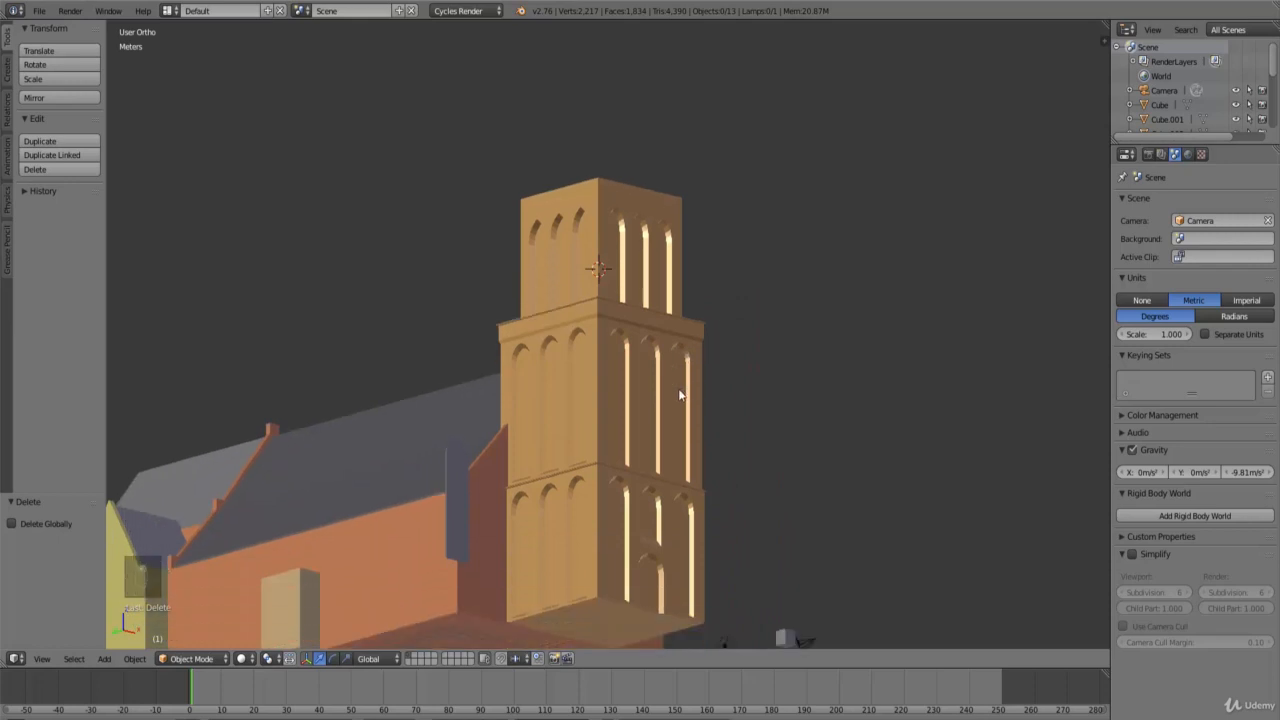
pyautogui.moveTo(676, 380); pyautogui.dragTo(623, 491, button='middle')
# Step: Select the church's main wall body and set the viewport to front view
pyautogui.rightClick(613, 471)
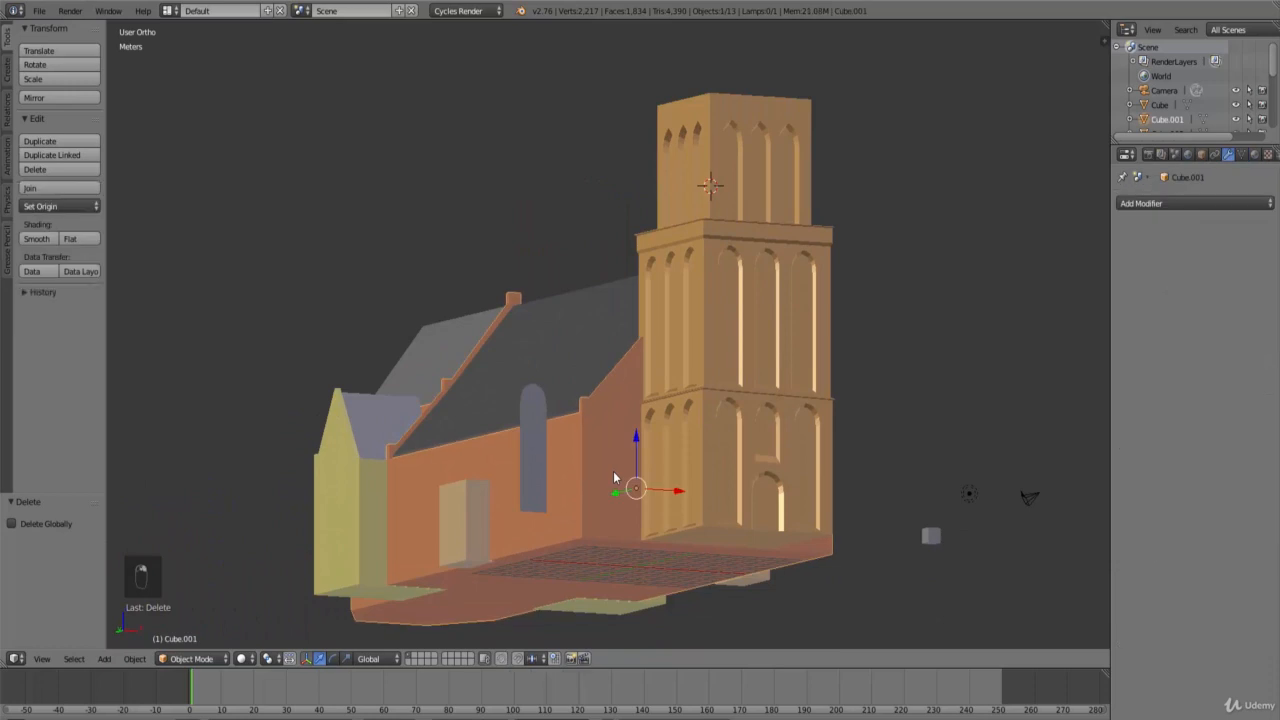
pyautogui.scroll(5, 613, 470)
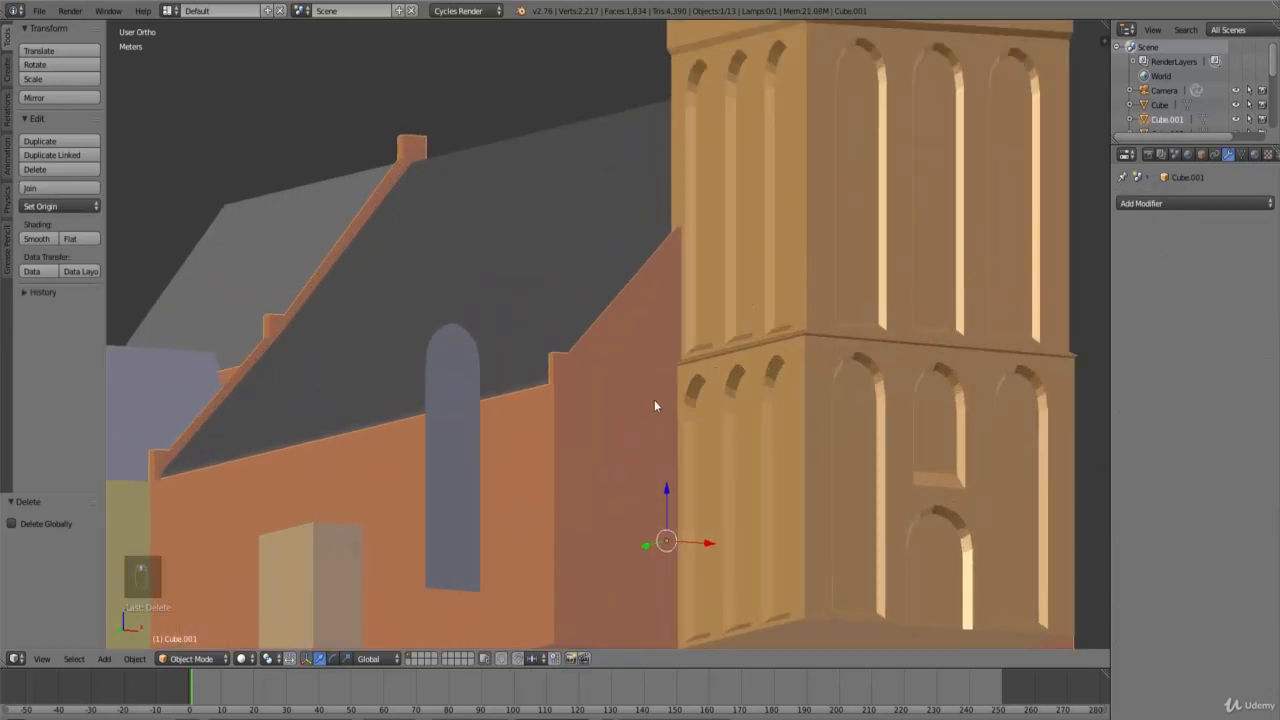
pyautogui.scroll(-3, 655, 403)
pyautogui.moveTo(643, 412); pyautogui.dragTo(651, 430, button='middle')
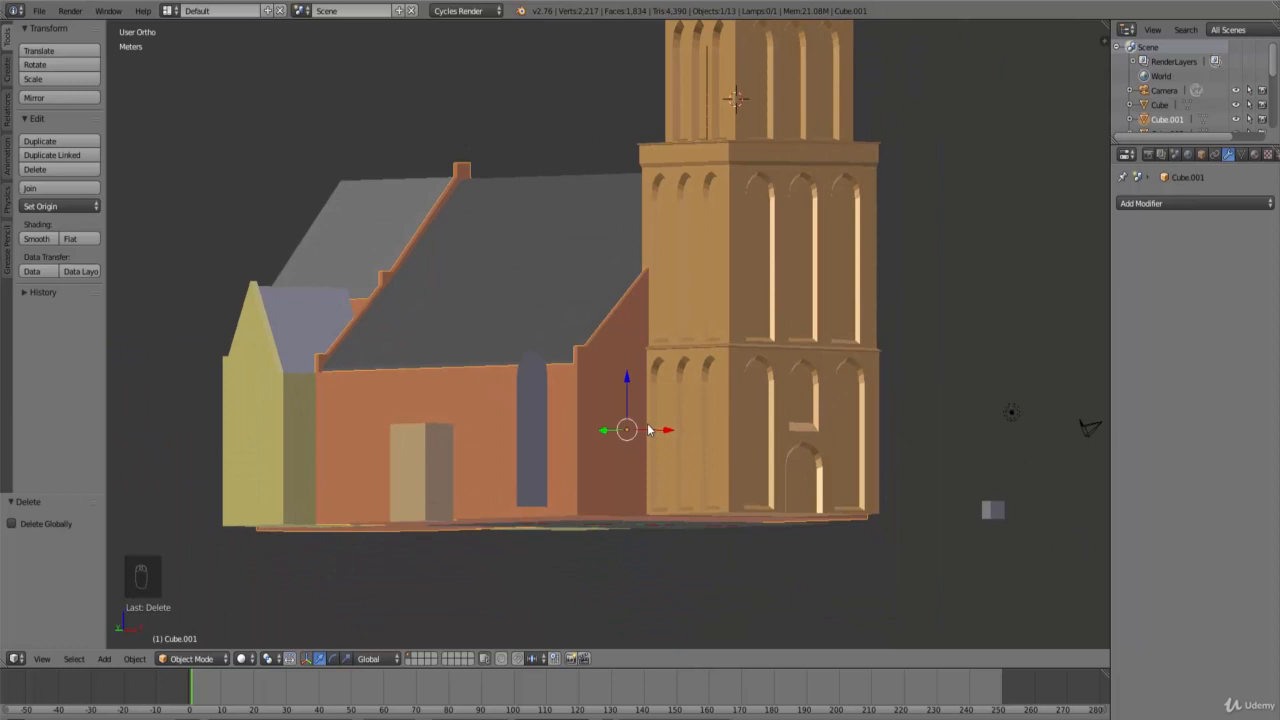
pyautogui.press('KP_1')
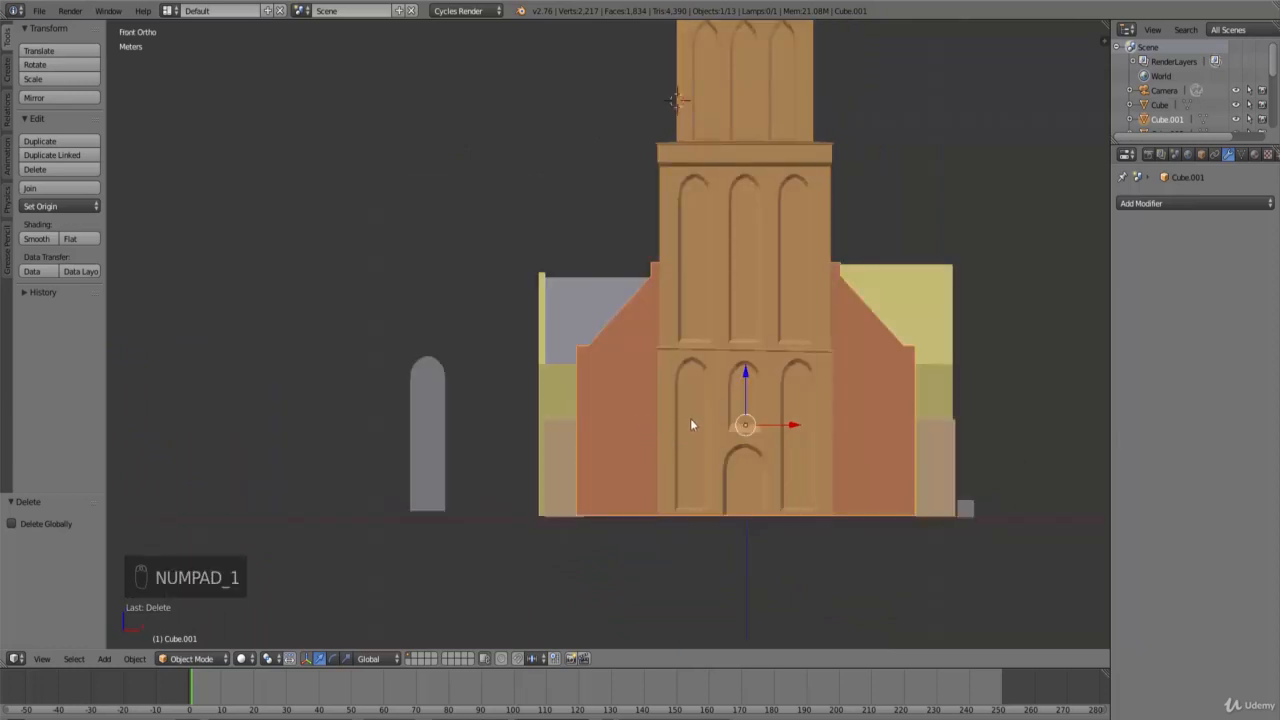
# Step: Load Church_side_window.jpg from the window texture folder as the viewport's background image
pyautogui.press('n')
pyautogui.click(993, 343)
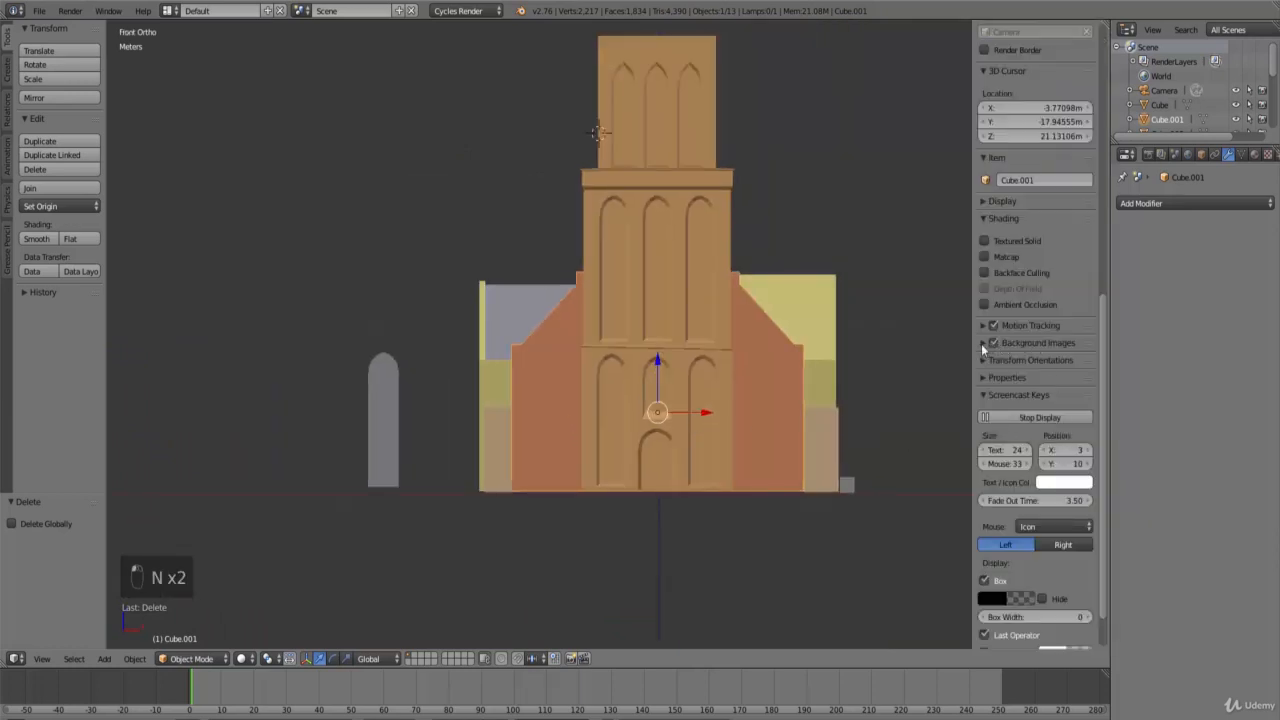
pyautogui.click(982, 343)
pyautogui.click(1070, 451)
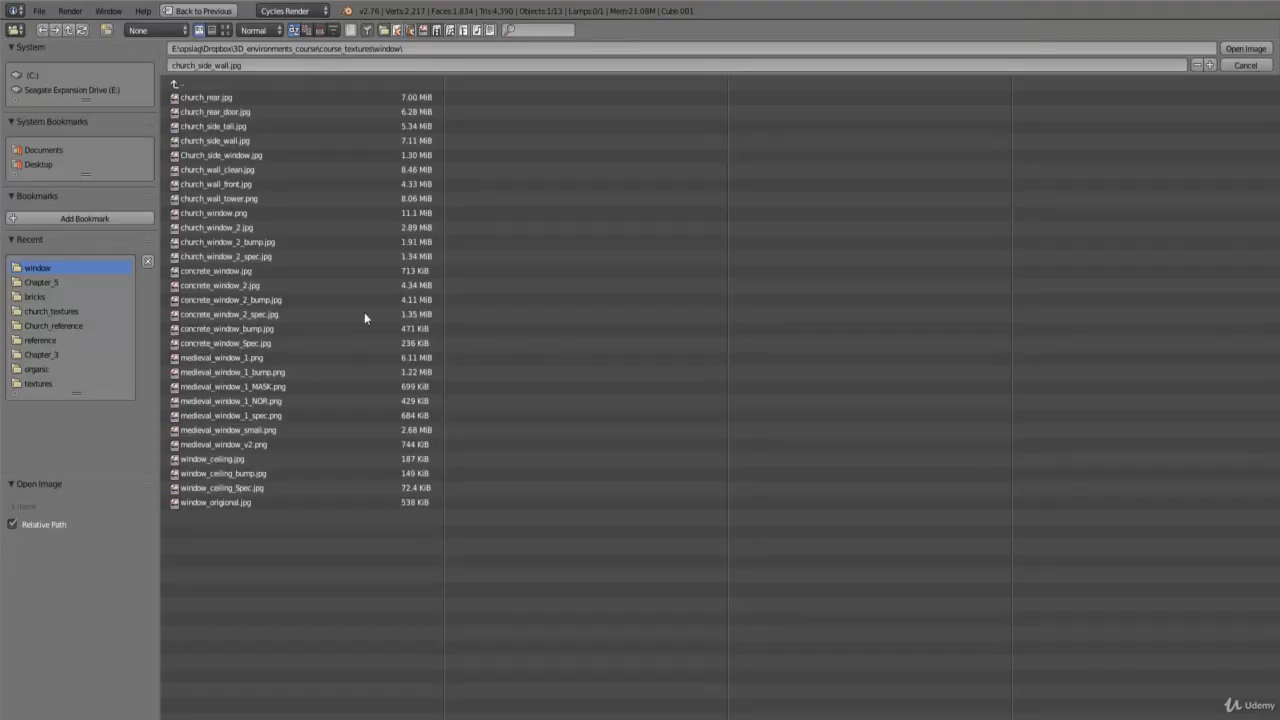
pyautogui.click(225, 30)
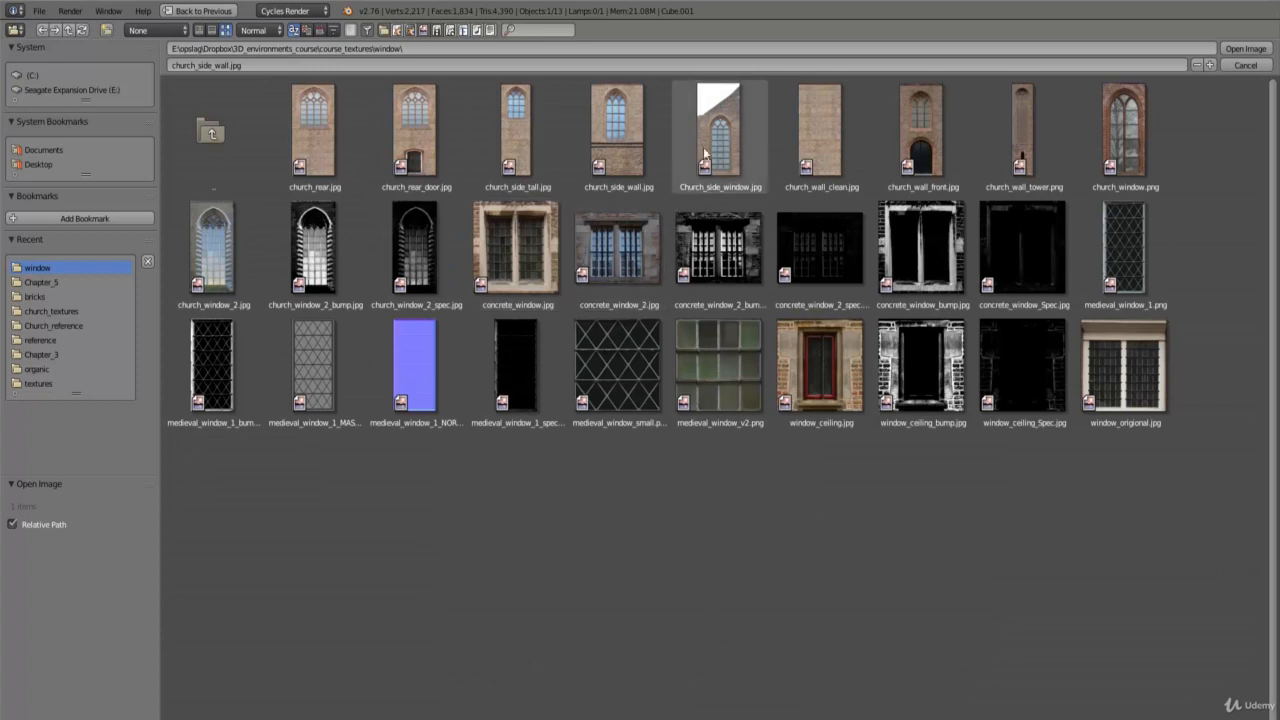
pyautogui.click(731, 128)
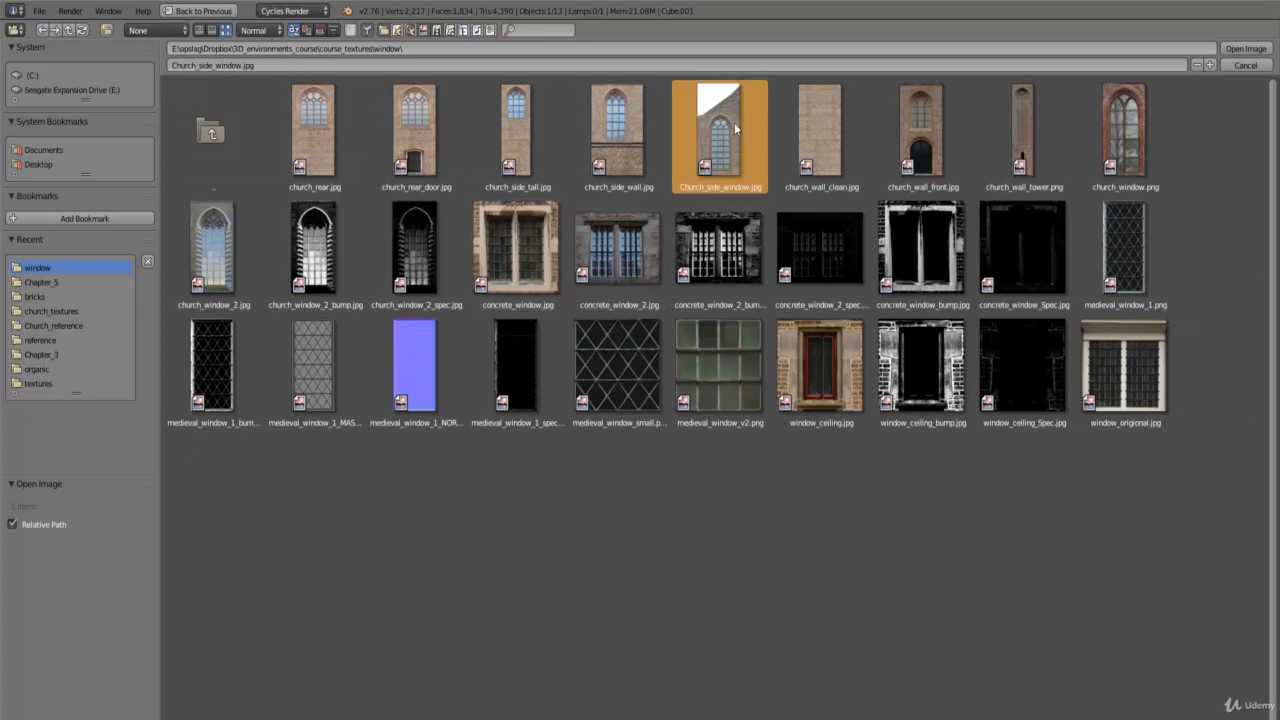
pyautogui.click(1245, 48)
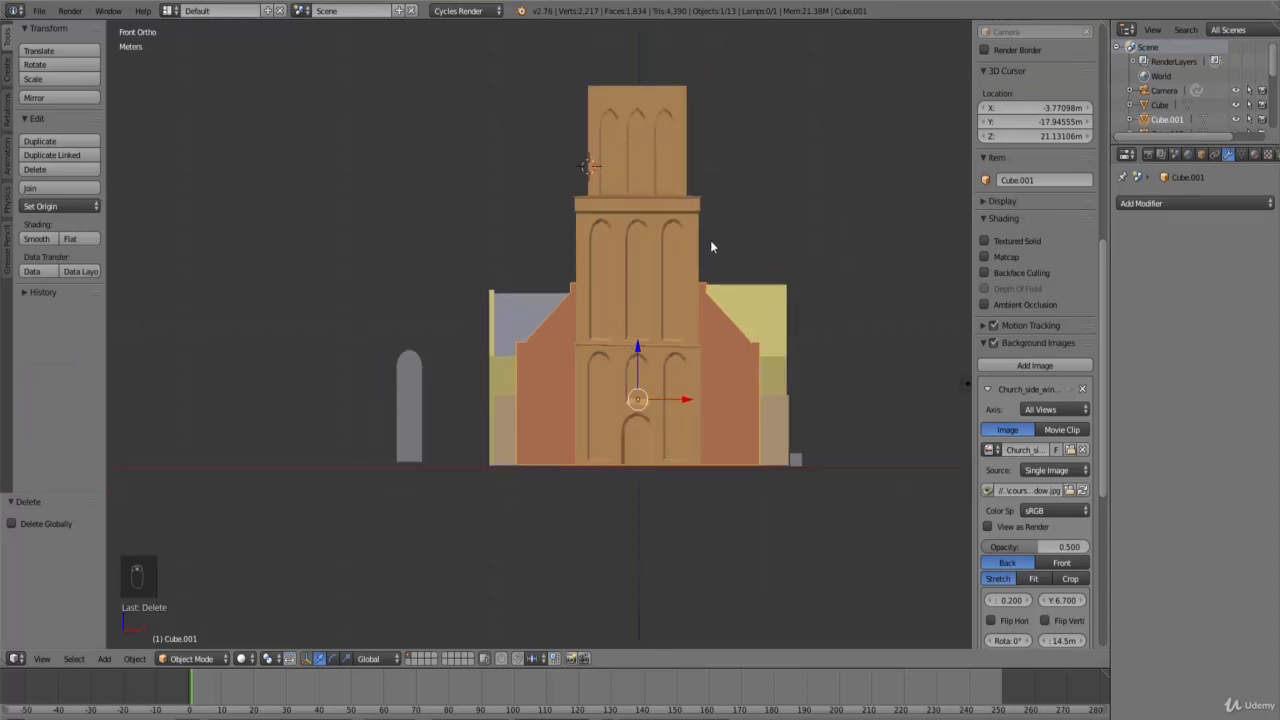
# Step: Switch to wireframe shading and hide the church building objects, keeping the spare window cutter beside them
pyautogui.press('z')
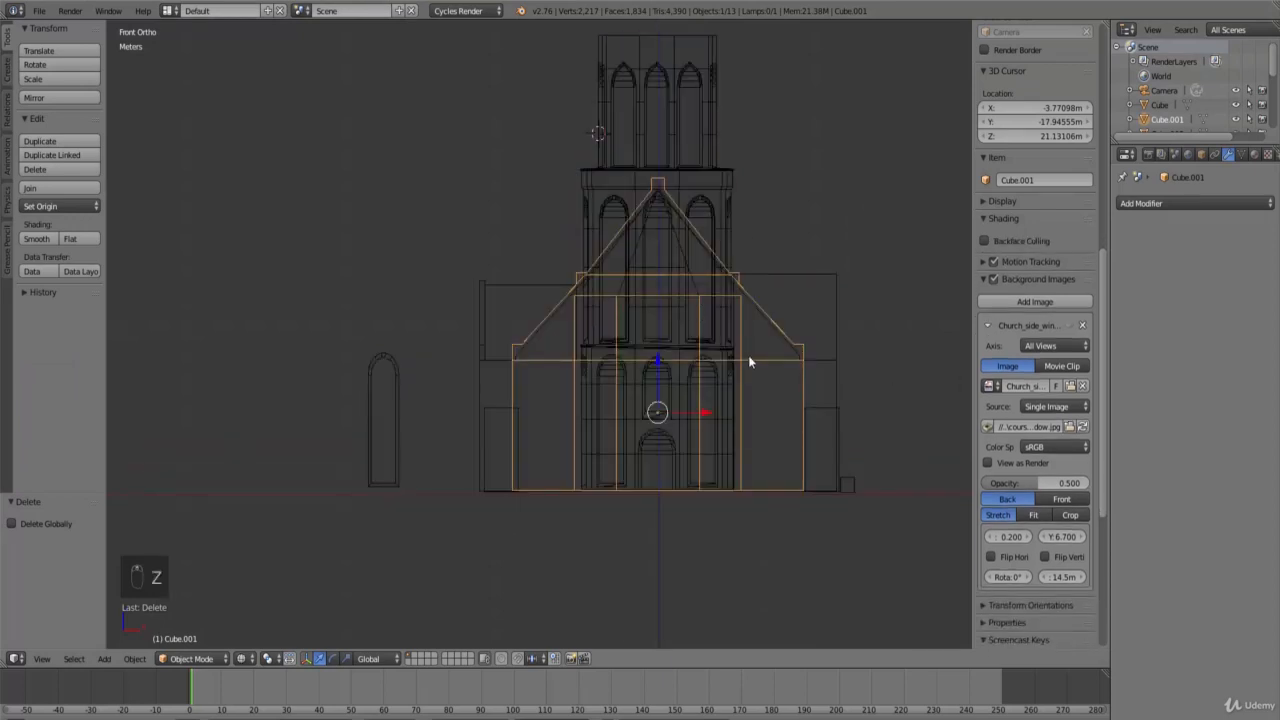
pyautogui.press('b')
pyautogui.click(1067, 326)
pyautogui.scroll(-1, 735, 337)
pyautogui.press('b')
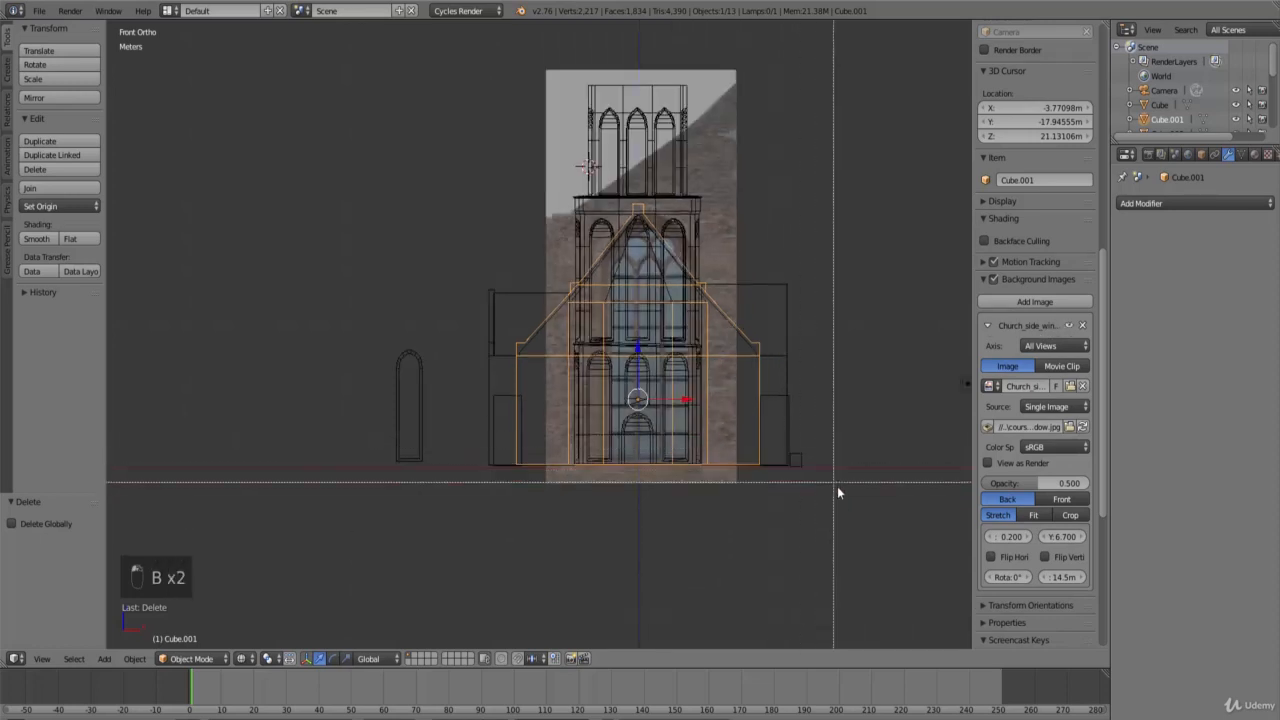
pyautogui.moveTo(837, 486); pyautogui.dragTo(482, 172)
pyautogui.press('h')
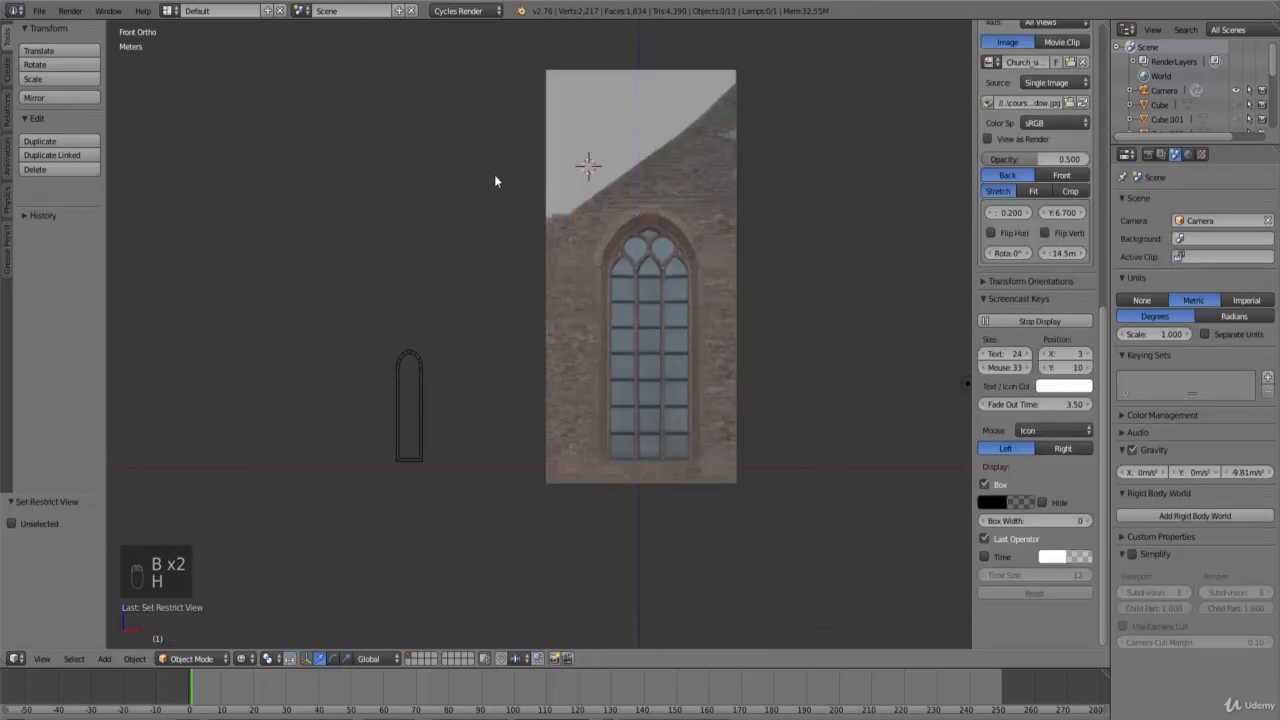
# Step: Move the window cutter about 18 m along X and 4 m up onto the window photo and scale it by about 2.004
pyautogui.rightClick(422, 381)
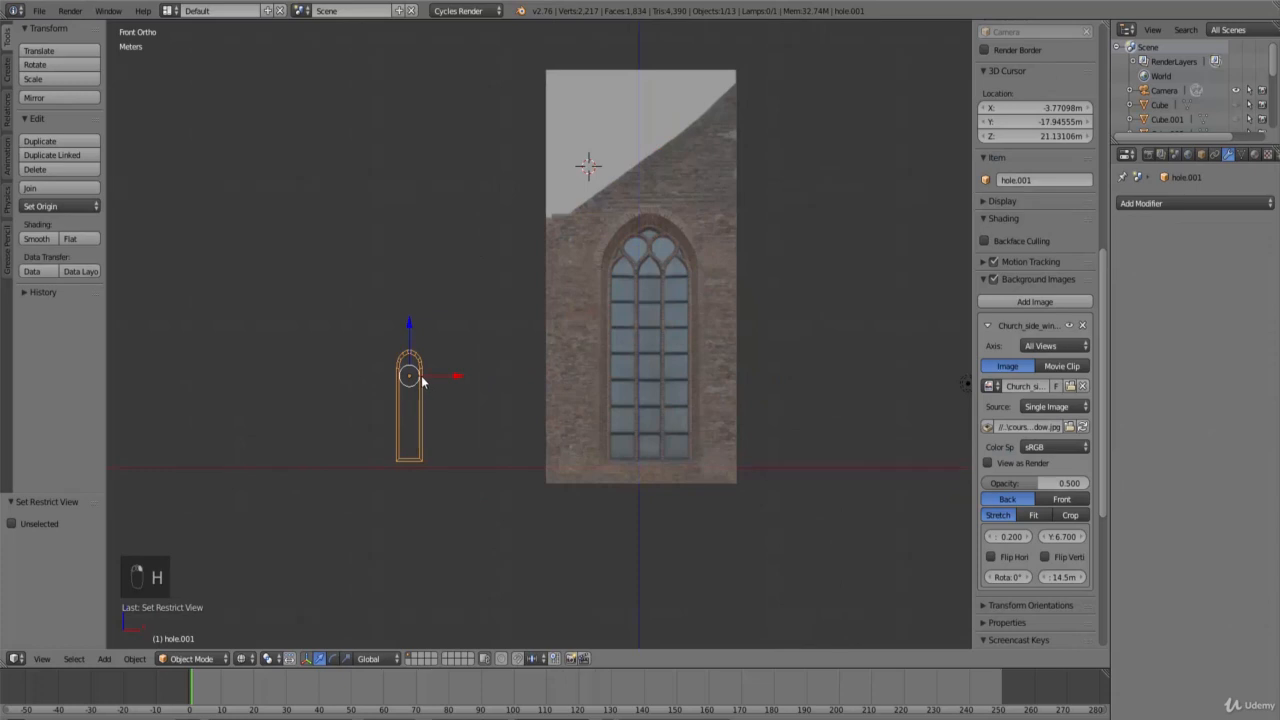
pyautogui.press('g')
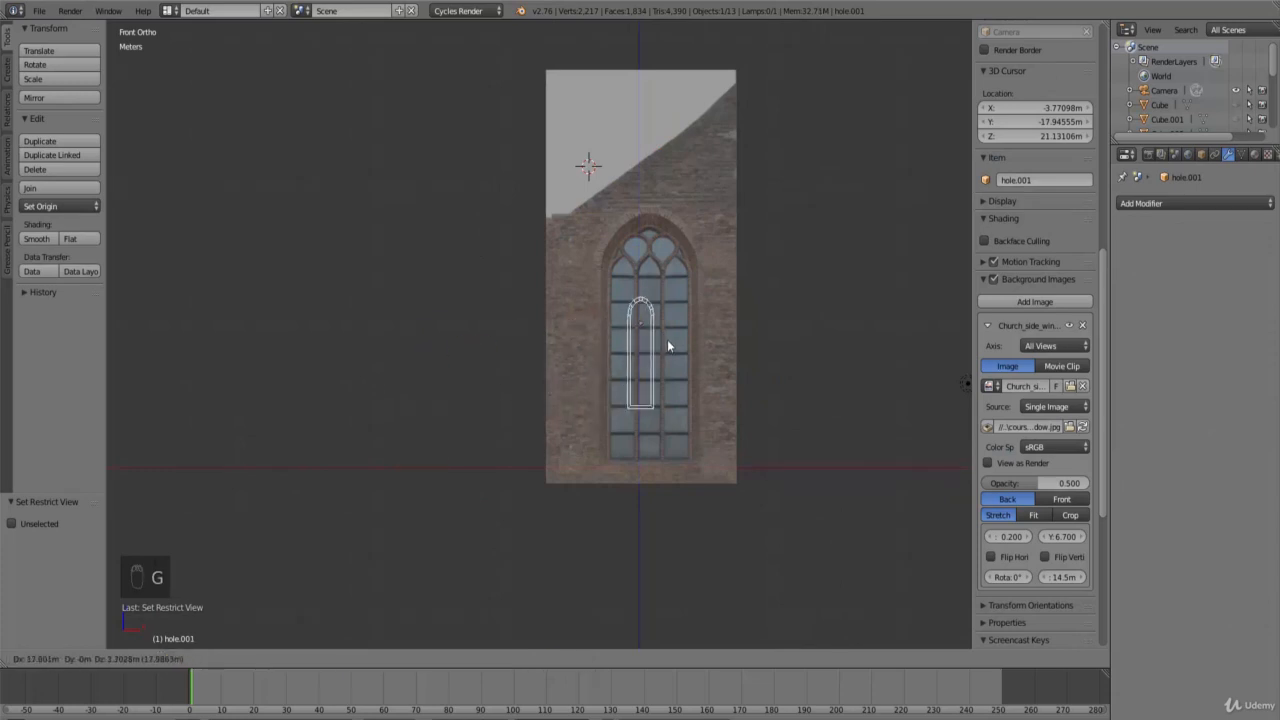
pyautogui.click(664, 349)
pyautogui.scroll(4, 640, 370)
pyautogui.press('s')
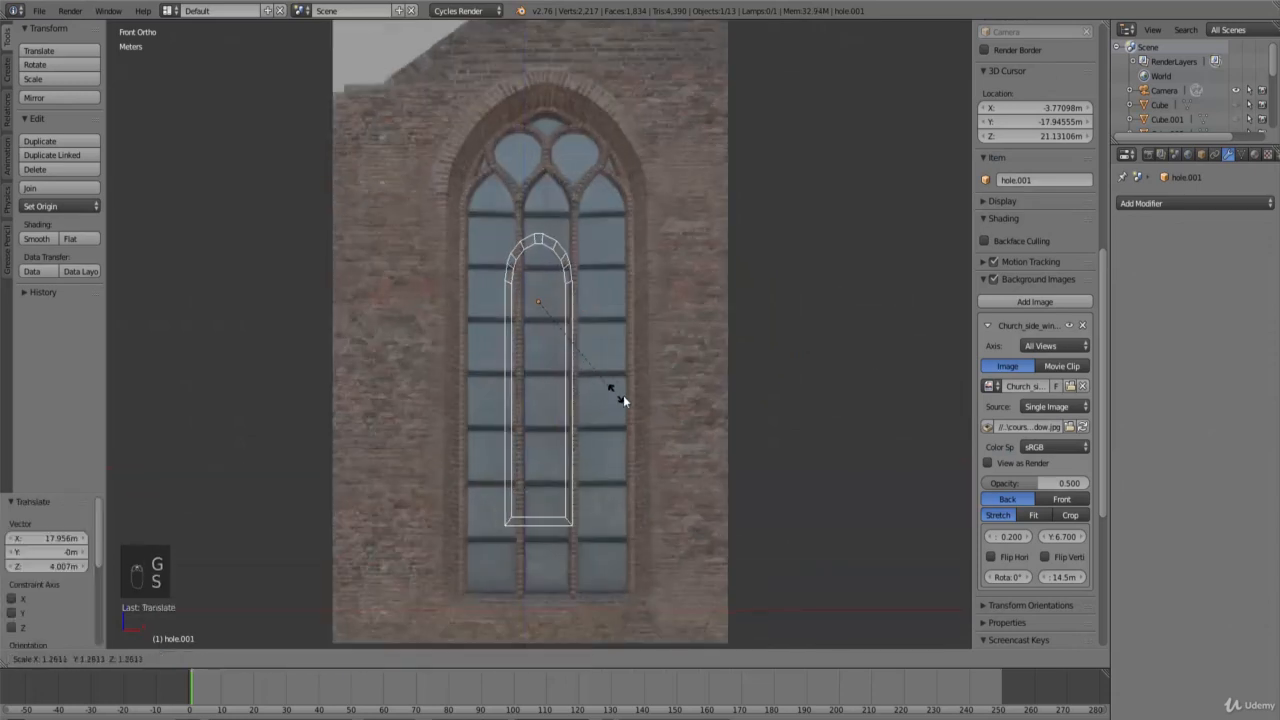
pyautogui.click(683, 415)
# Step: Move the cutter about 3 m up and 51 cm along X over the photographed window and scale it by about 1.123
pyautogui.scroll(-5, 645, 420)
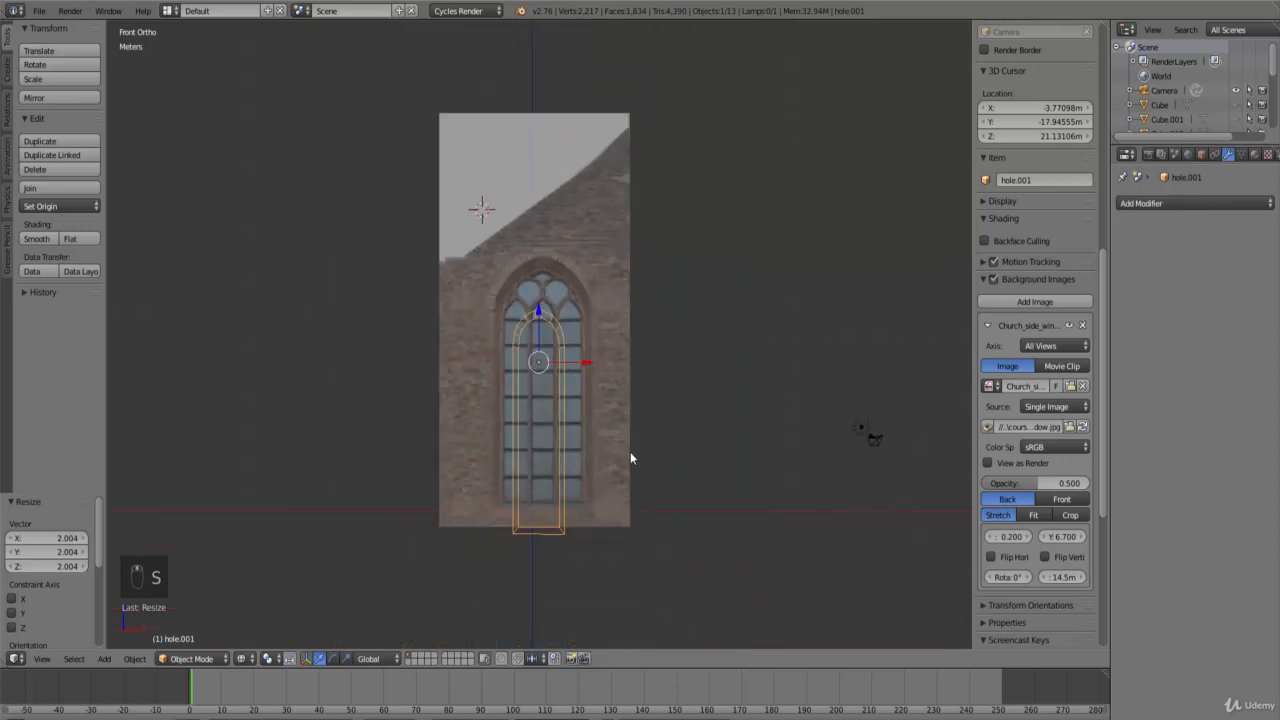
pyautogui.press('g')
pyautogui.click(635, 342)
pyautogui.scroll(4, 635, 342)
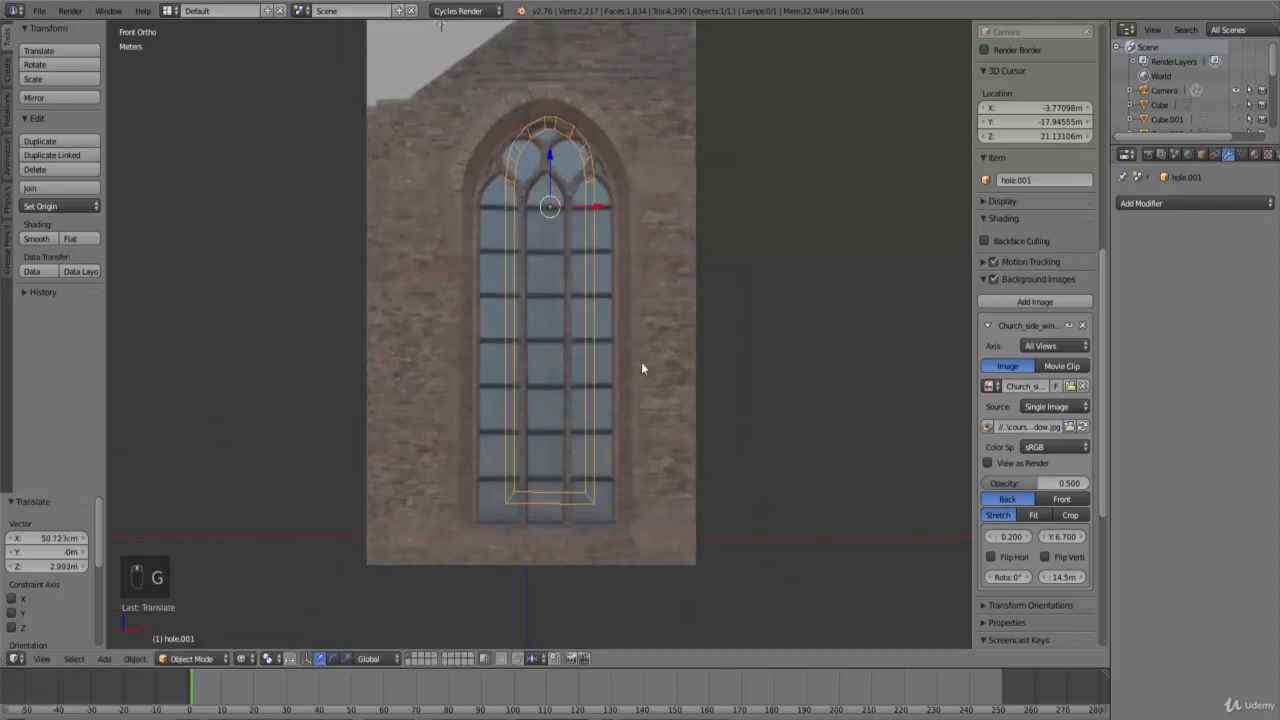
pyautogui.press('s')
pyautogui.click(664, 375)
# Step: Nudge the cutter up and along negative X to centre it on the photographed window, and scale it by about 1.003
pyautogui.press('g')
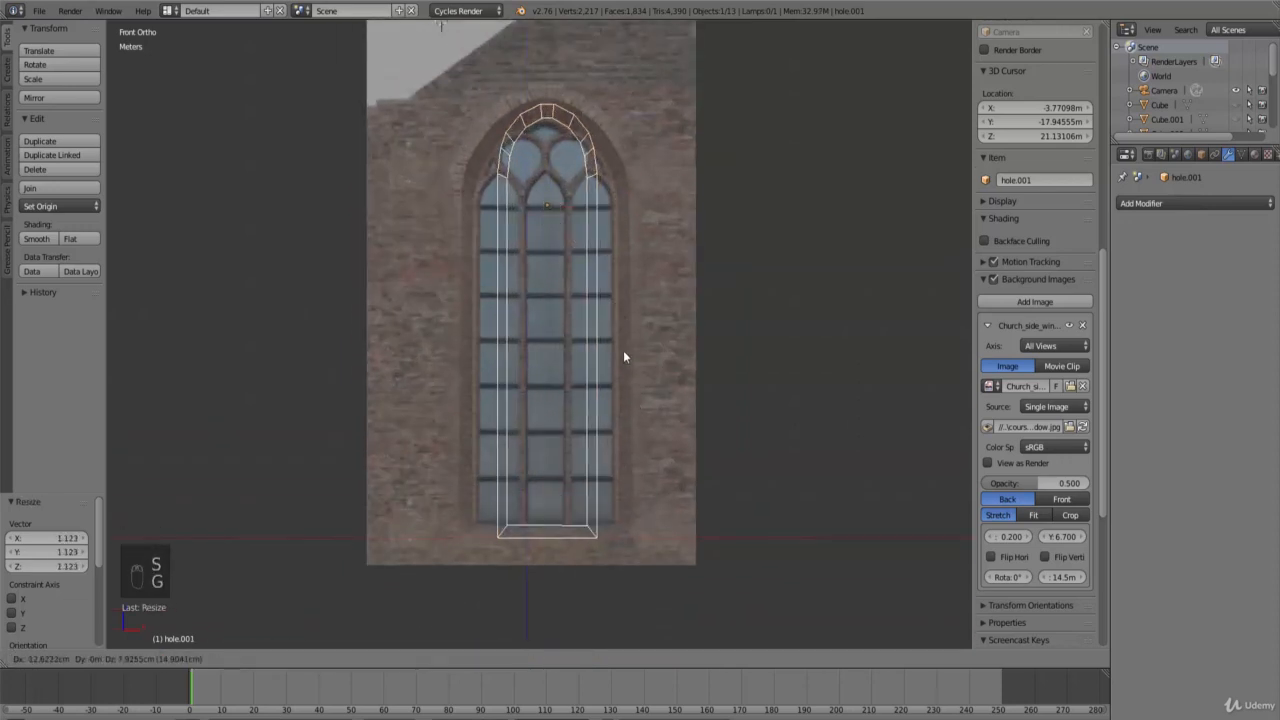
pyautogui.click(606, 321)
pyautogui.press('s')
pyautogui.click(641, 349)
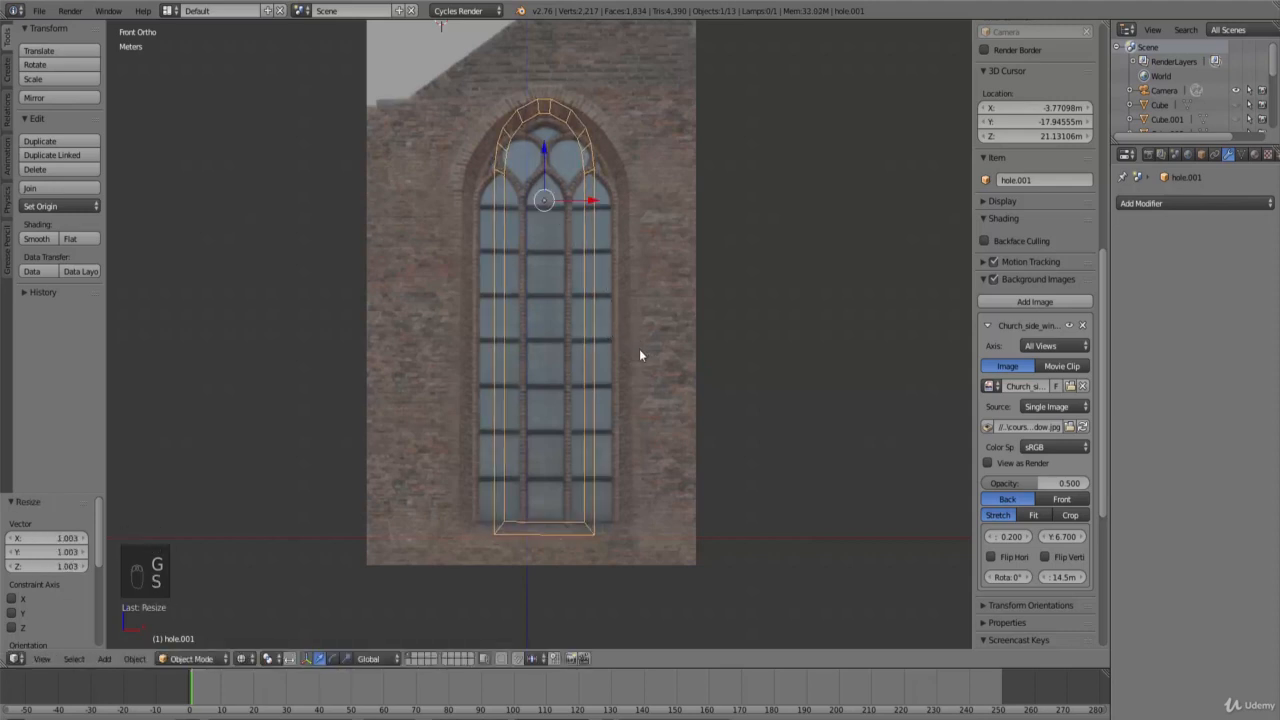
# Step: Widen the cutter by about 1.55 along X to the photographed window frame and lower it about 22.9 cm
pyautogui.press('s')
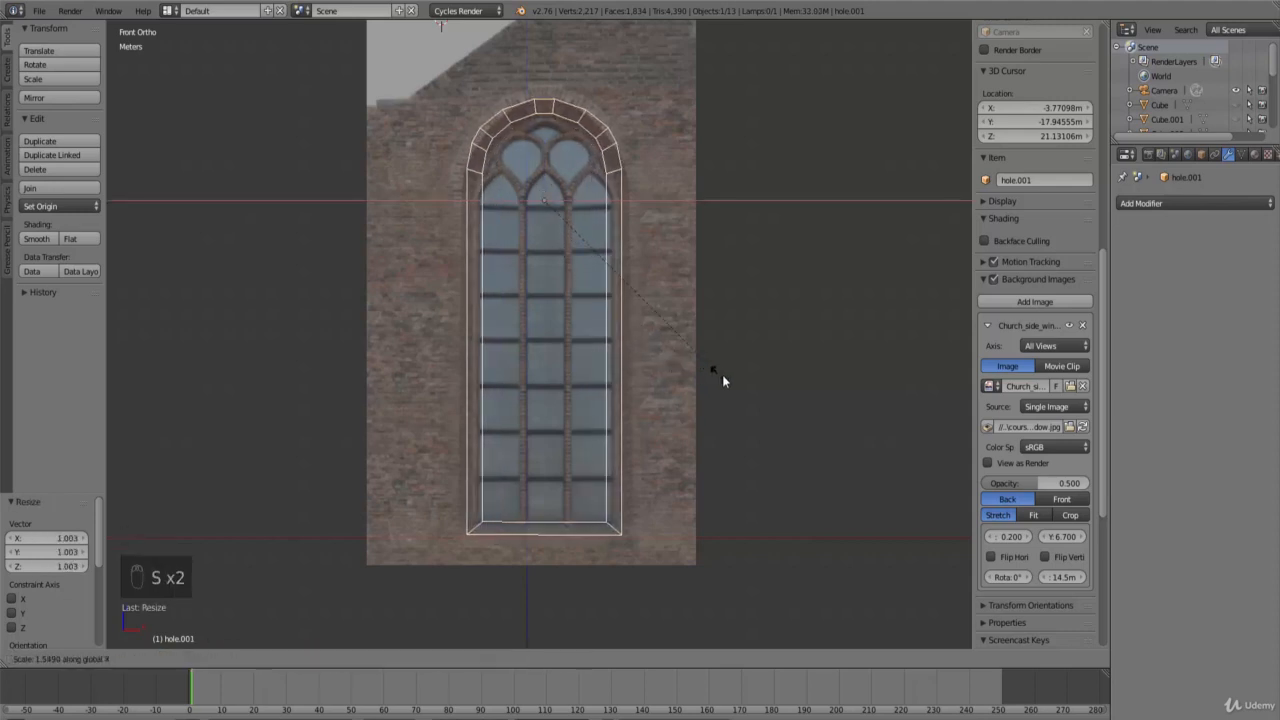
pyautogui.click(722, 376)
pyautogui.press('s')
pyautogui.click(722, 375)
pyautogui.press('g')
pyautogui.click(722, 420)
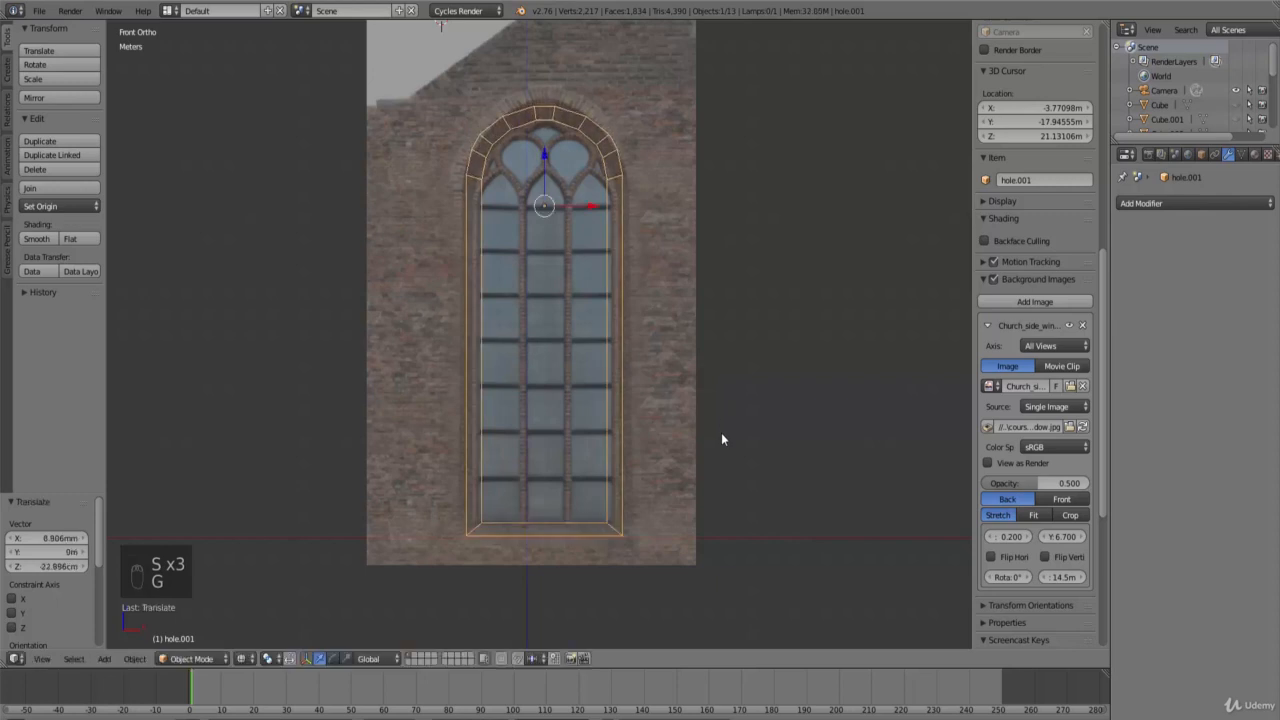
# Step: Widen the cutter along X by about 1.034 and again by 1.014, and shift it along X to fit the window frame
pyautogui.press('s')
pyautogui.click(648, 305)
pyautogui.scroll(4, 552, 241)
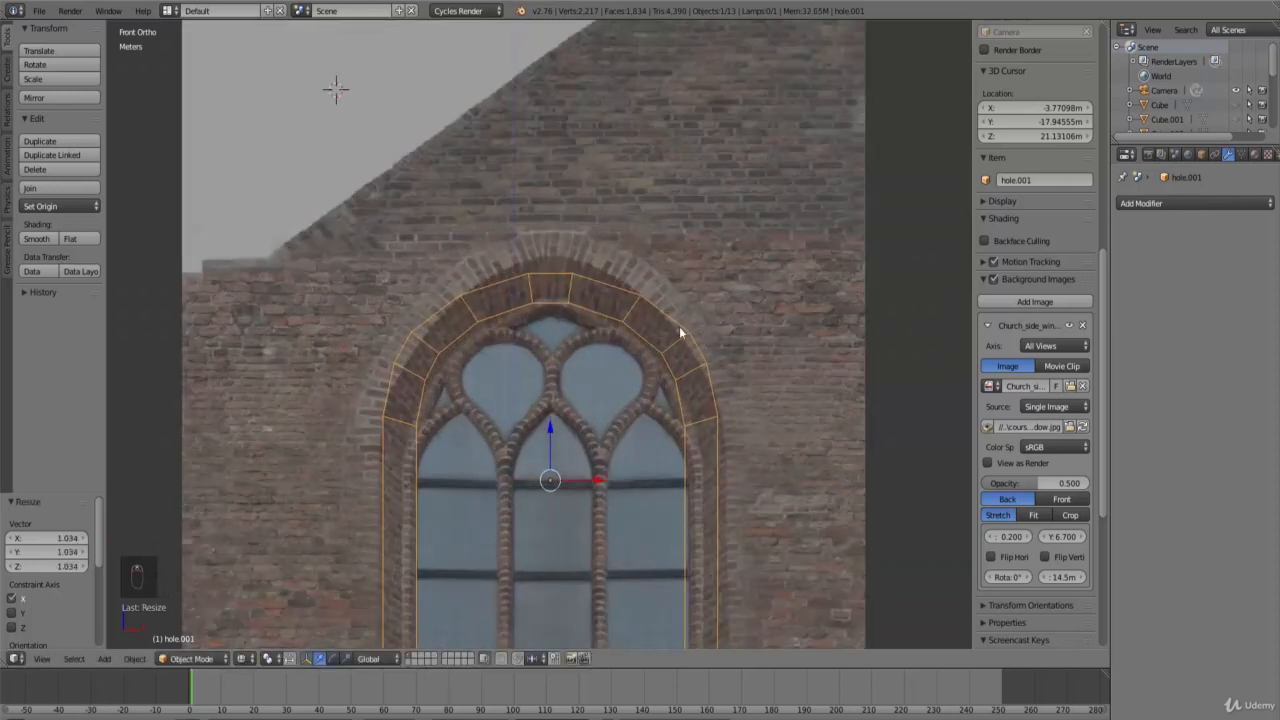
pyautogui.scroll(-3, 681, 326)
pyautogui.press('s')
pyautogui.press('x')
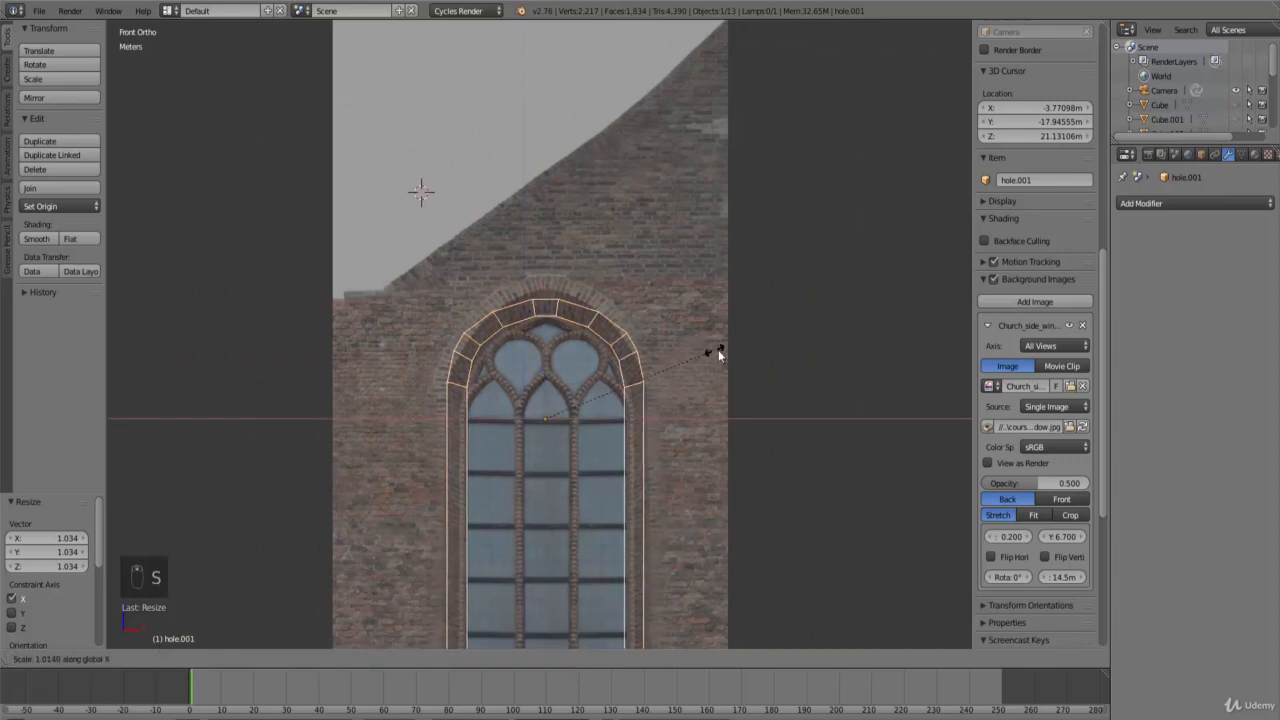
pyautogui.click(720, 350)
pyautogui.press('g')
pyautogui.press('x')
pyautogui.click(723, 350)
pyautogui.scroll(1, 690, 350)
# Step: In Edit Mode, select the cutter's arch vertices above the springing line and narrow them to about 0.941 along X
pyautogui.press('Tab')
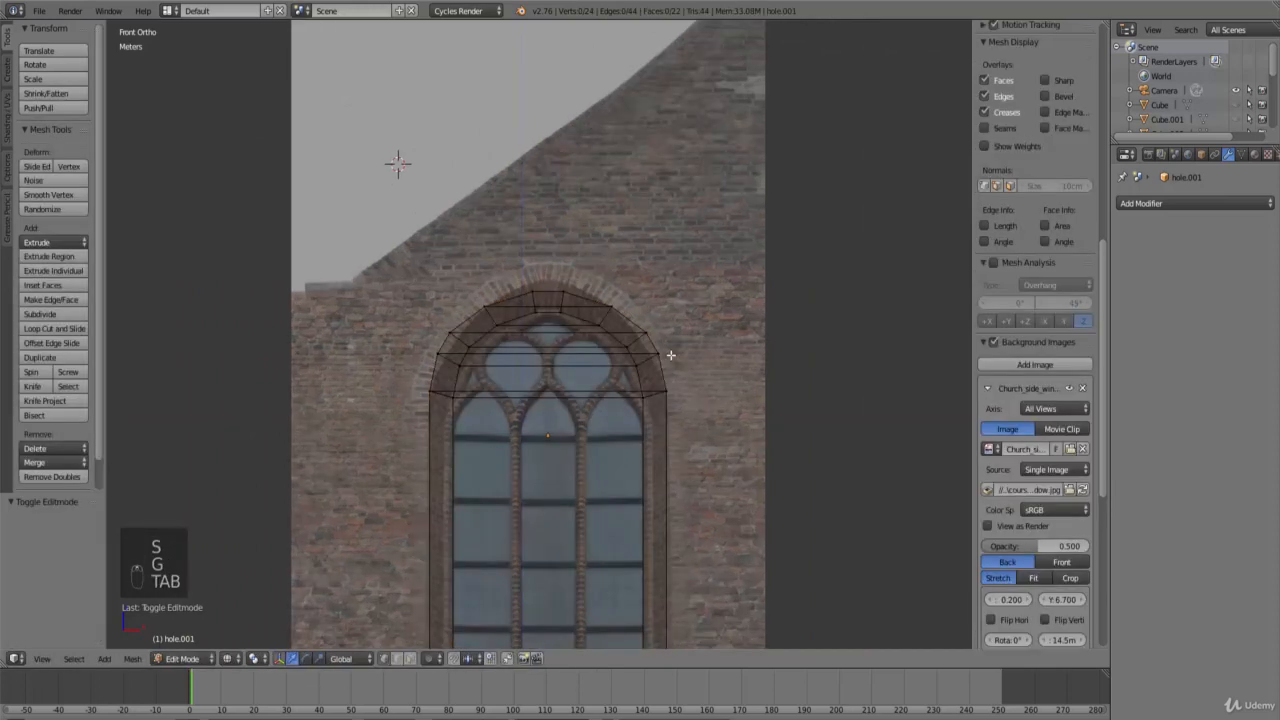
pyautogui.press('z')
pyautogui.press('z')
pyautogui.press('b')
pyautogui.moveTo(430, 282); pyautogui.dragTo(690, 372)
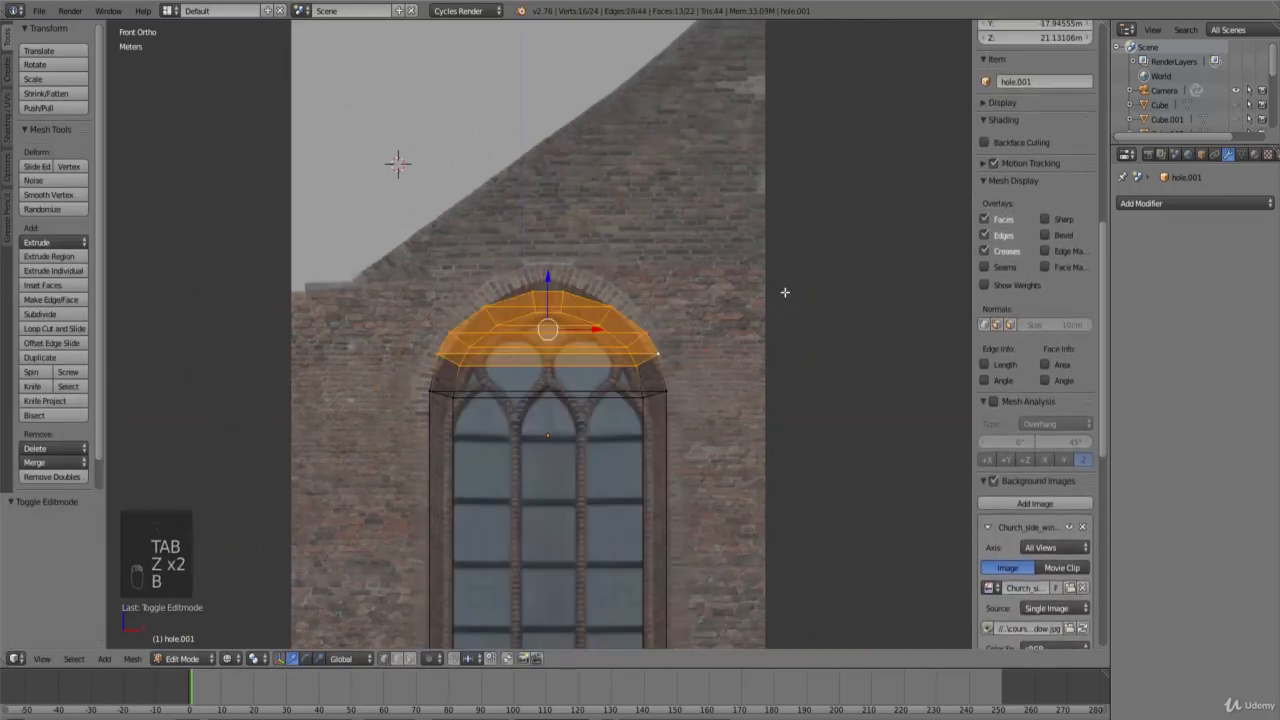
pyautogui.scroll(1, 785, 292)
pyautogui.press('s')
pyautogui.click(766, 294)
# Step: Select the twelve uppermost arch vertices and narrow them to about 0.947 along X
pyautogui.rightClick(684, 330)
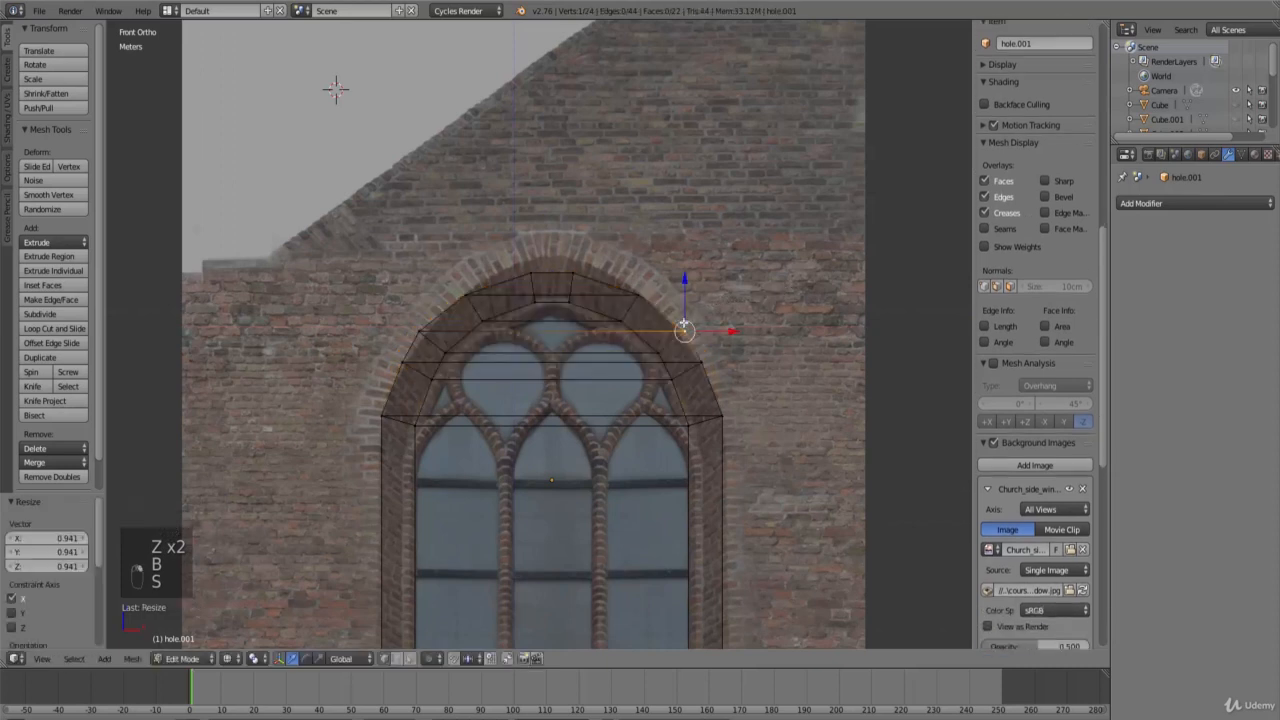
pyautogui.hotkey('ctrl', 'z')
pyautogui.press('s')
pyautogui.press('x')
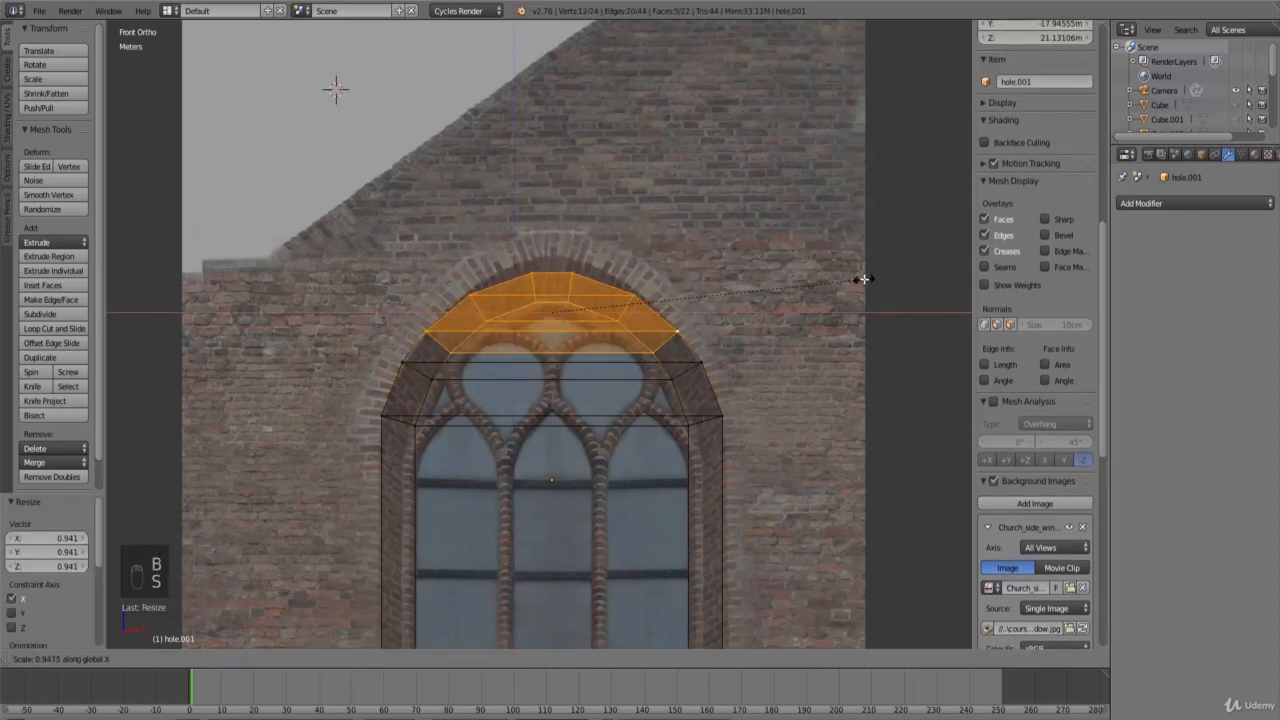
pyautogui.click(865, 280)
# Step: Select the eight vertices of the arch crown and raise them about 15 cm along Z
pyautogui.rightClick(574, 303)
pyautogui.press('b')
pyautogui.moveTo(645, 332); pyautogui.dragTo(457, 215)
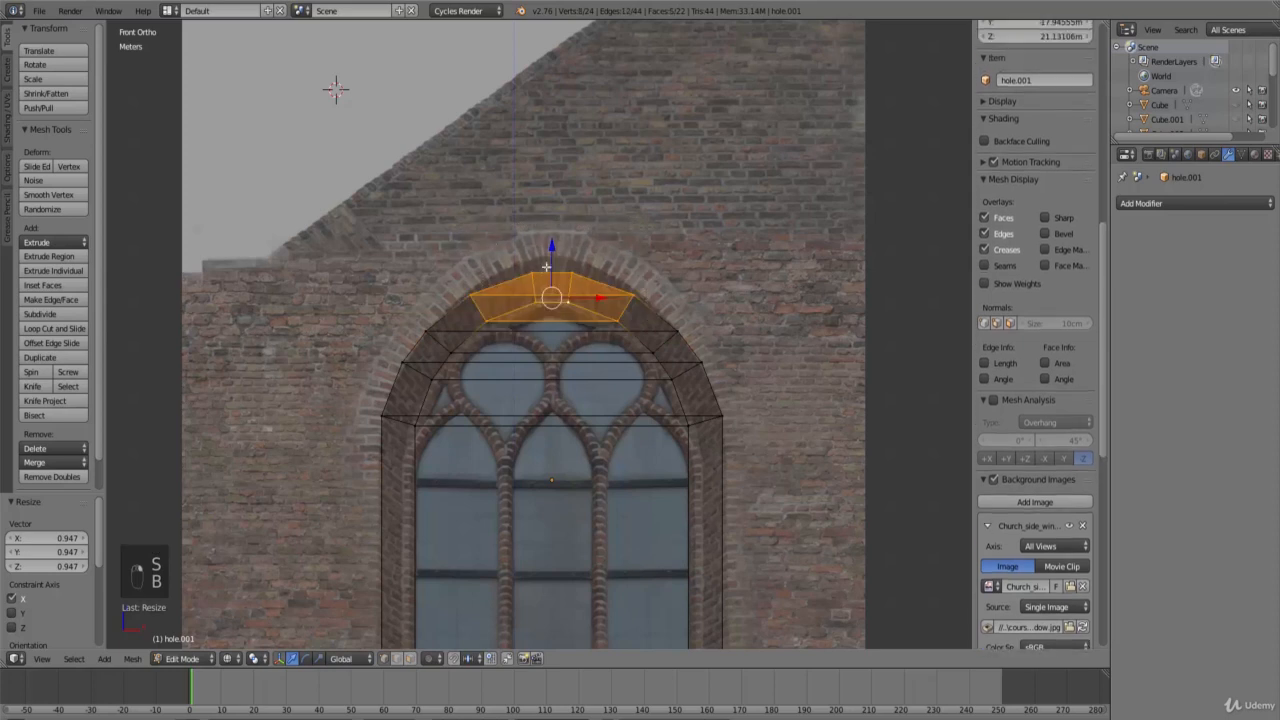
pyautogui.moveTo(551, 259); pyautogui.dragTo(556, 208)
# Step: Raise the four apex vertices about 19.8 cm along Z, narrow them into a more pointed tip, and leave Edit Mode
pyautogui.rightClick(577, 280)
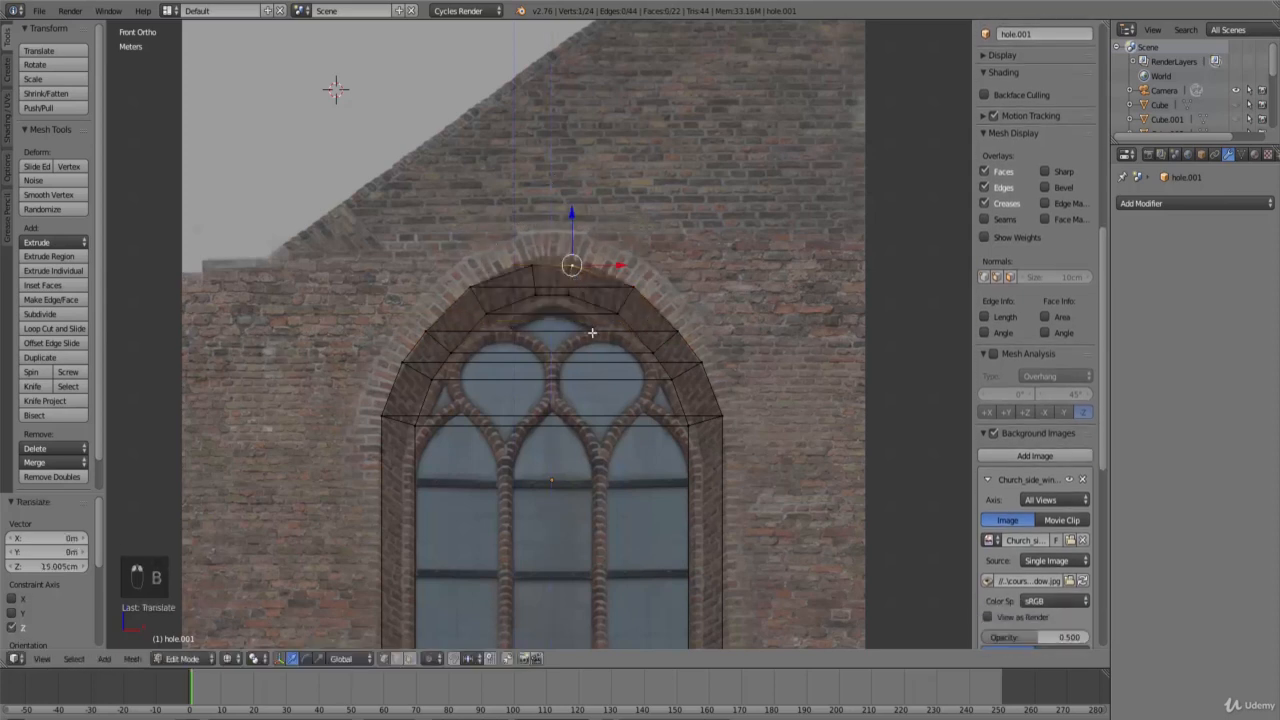
pyautogui.press('b')
pyautogui.moveTo(592, 333); pyautogui.dragTo(527, 240)
pyautogui.press('s')
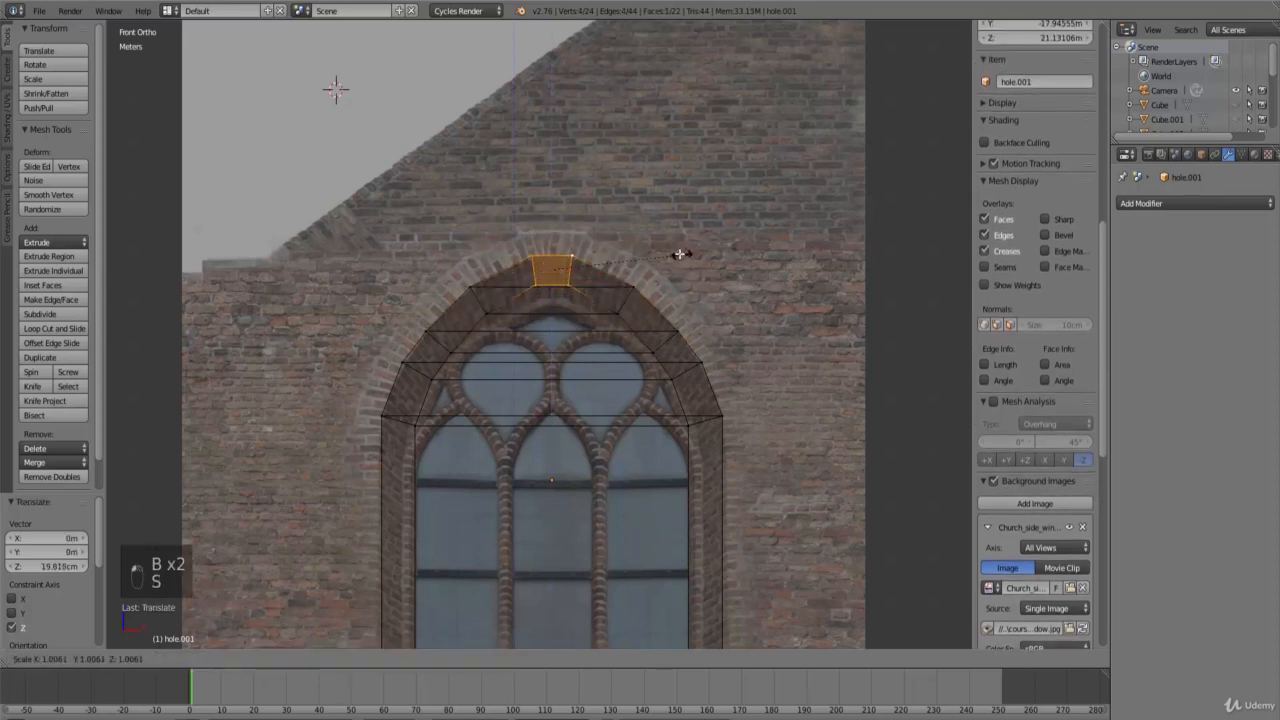
pyautogui.click(647, 251)
pyautogui.scroll(-6, 647, 251)
pyautogui.press('Tab')
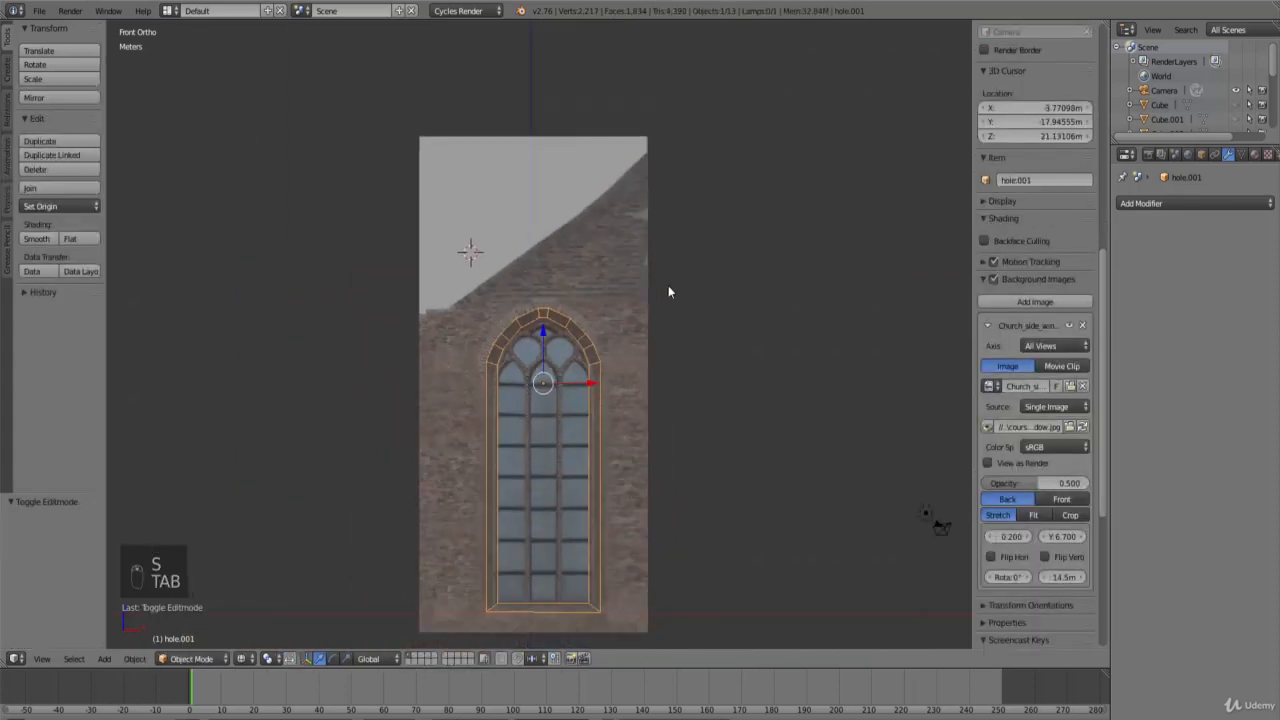
# Step: In Edit Mode, select the cutter's four inner vertices at the springing line and sill, widen them to 1.040 along X, and leave Edit Mode
pyautogui.keyDown('shift'); pyautogui.moveTo(674, 390); pyautogui.dragTo(674, 282, button='middle'); pyautogui.keyUp('shift')
pyautogui.scroll(6, 674, 282)
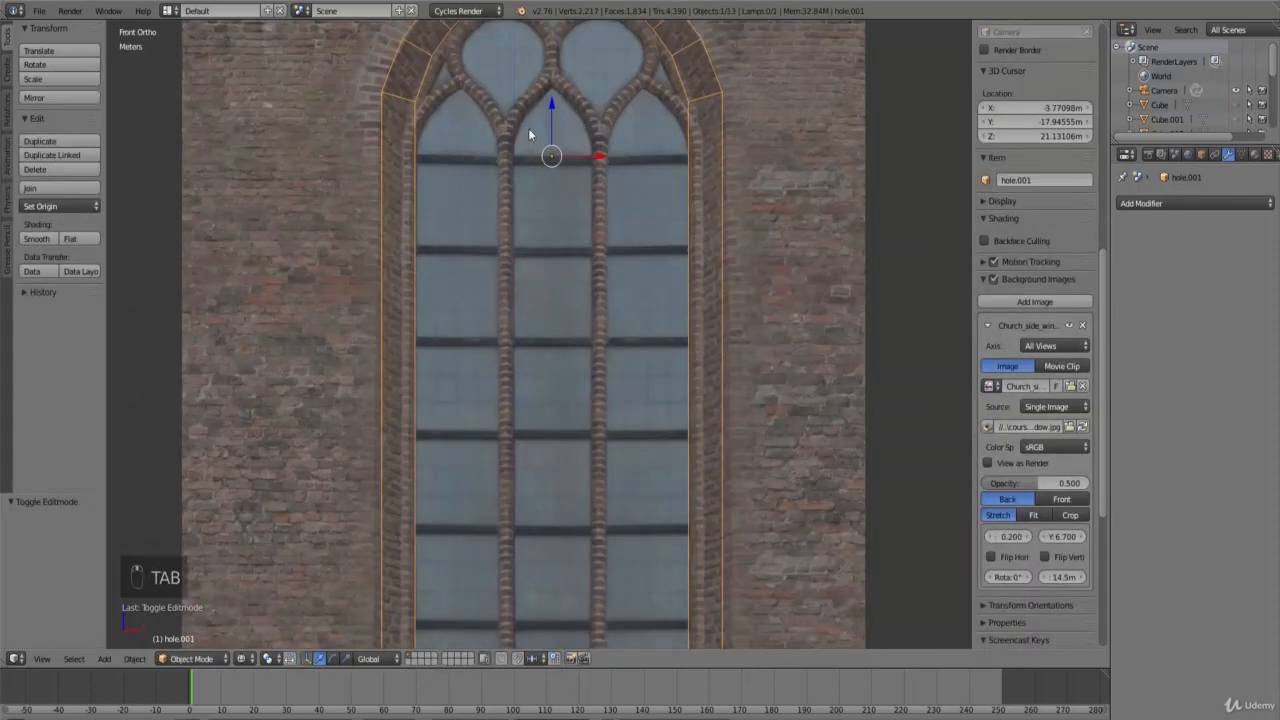
pyautogui.press('Tab')
pyautogui.press('b')
pyautogui.moveTo(702, 150); pyautogui.dragTo(402, 78)
pyautogui.scroll(-4, 456, 167)
pyautogui.press('b')
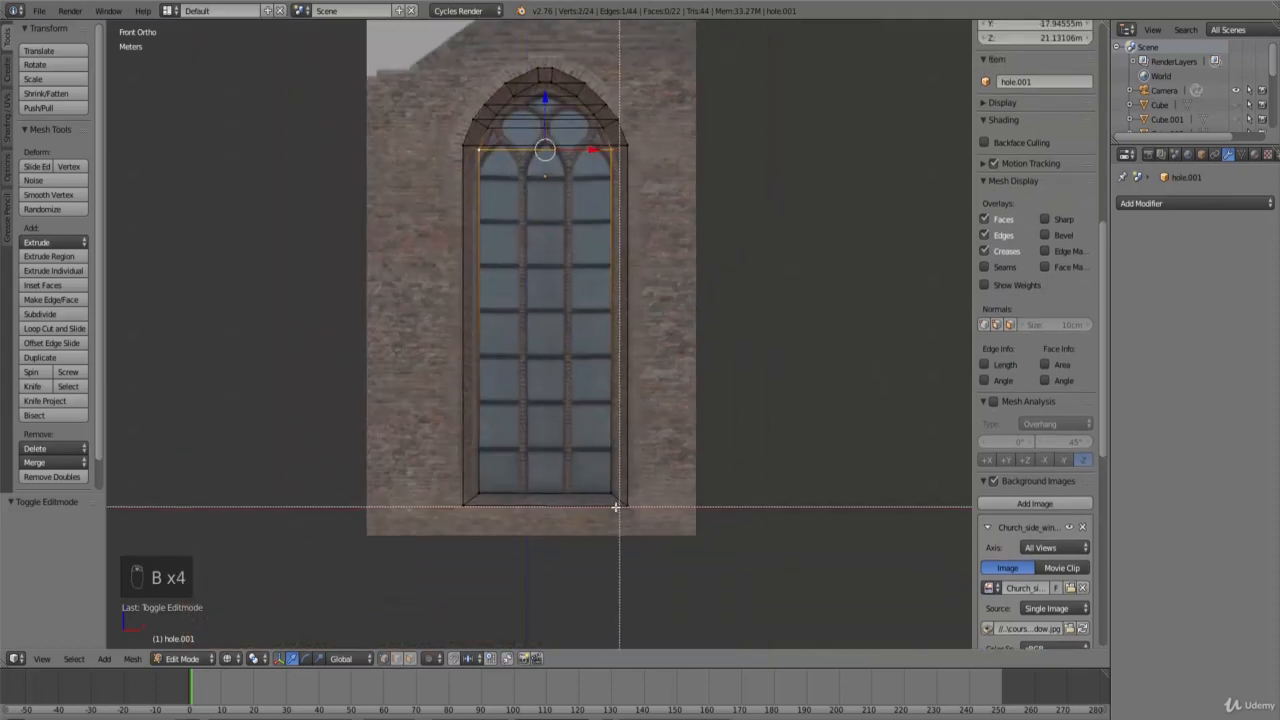
pyautogui.moveTo(618, 505); pyautogui.dragTo(466, 438)
pyautogui.scroll(2, 737, 331)
pyautogui.press('s')
pyautogui.press('x')
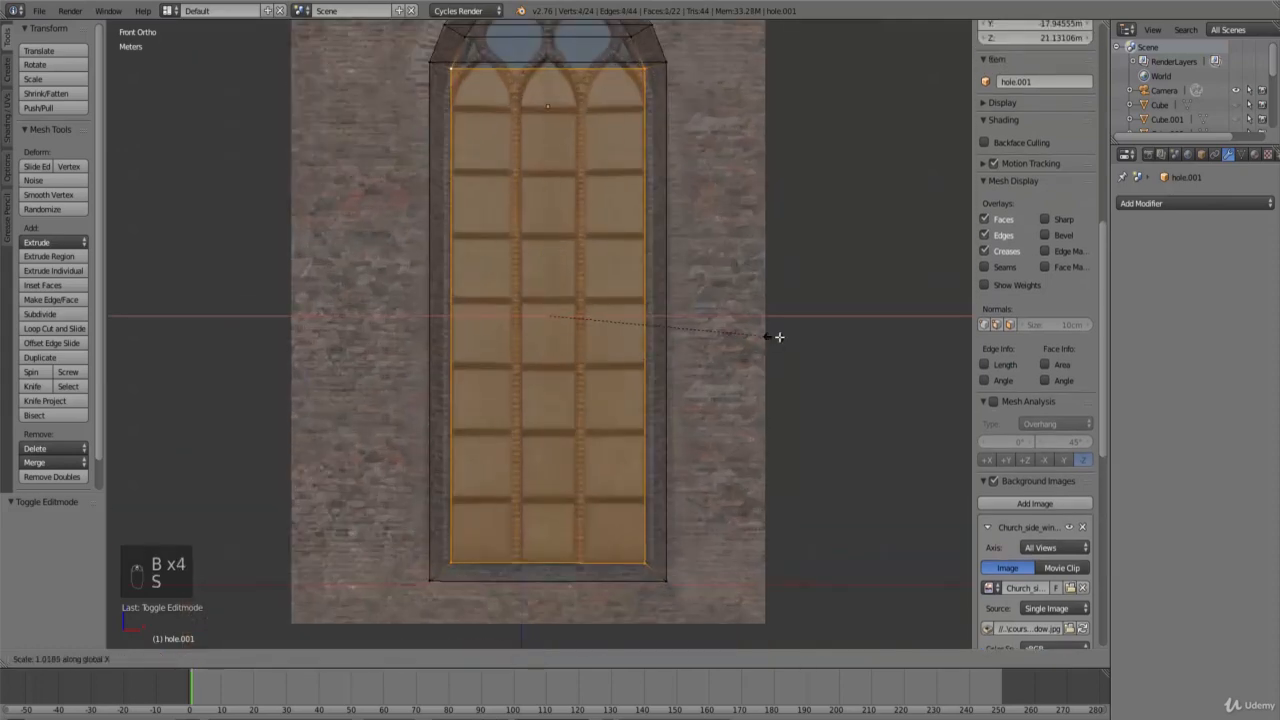
pyautogui.click(814, 346)
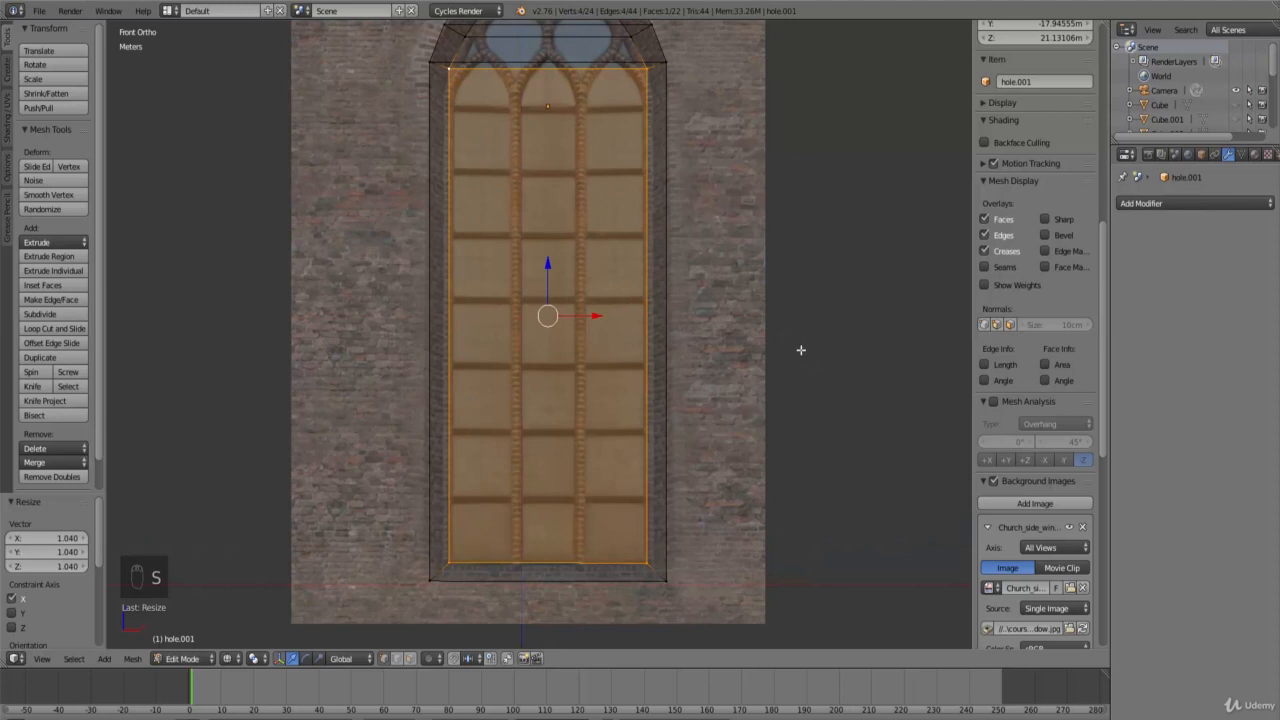
pyautogui.scroll(-5, 784, 353)
pyautogui.press('Tab')
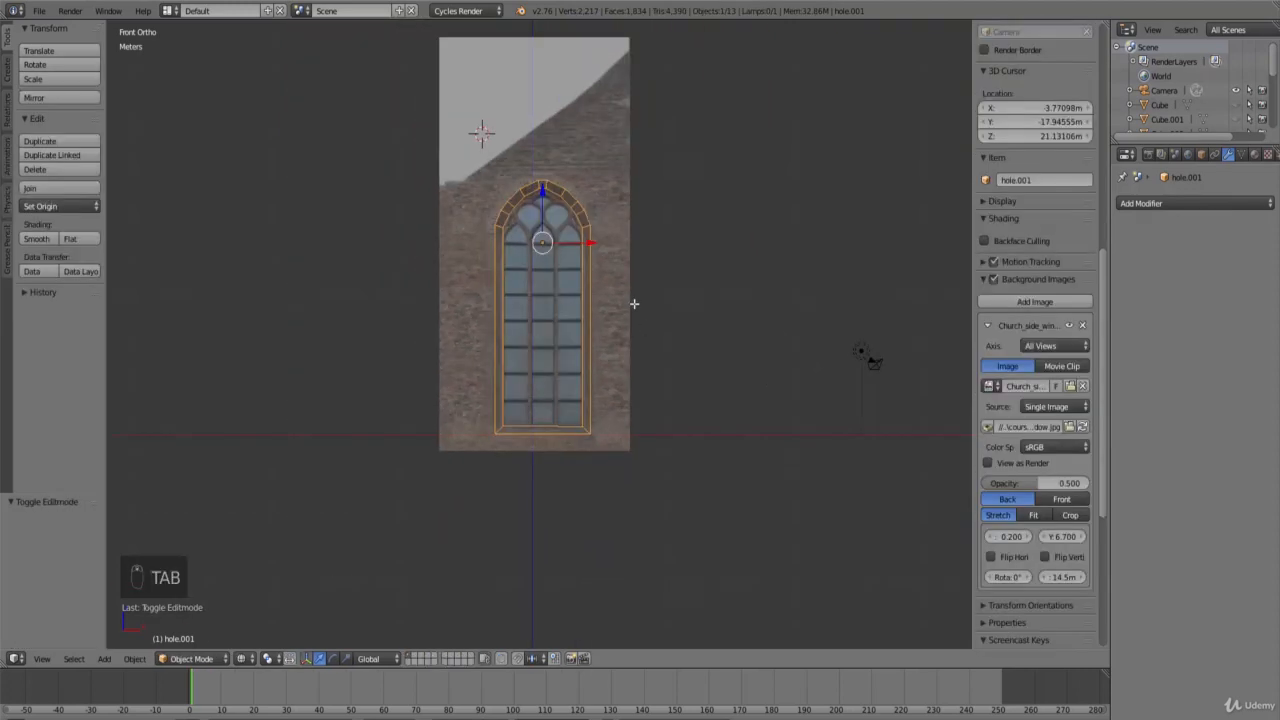
pyautogui.keyDown('shift'); pyautogui.scroll(7, 640, 306); pyautogui.keyUp('shift')
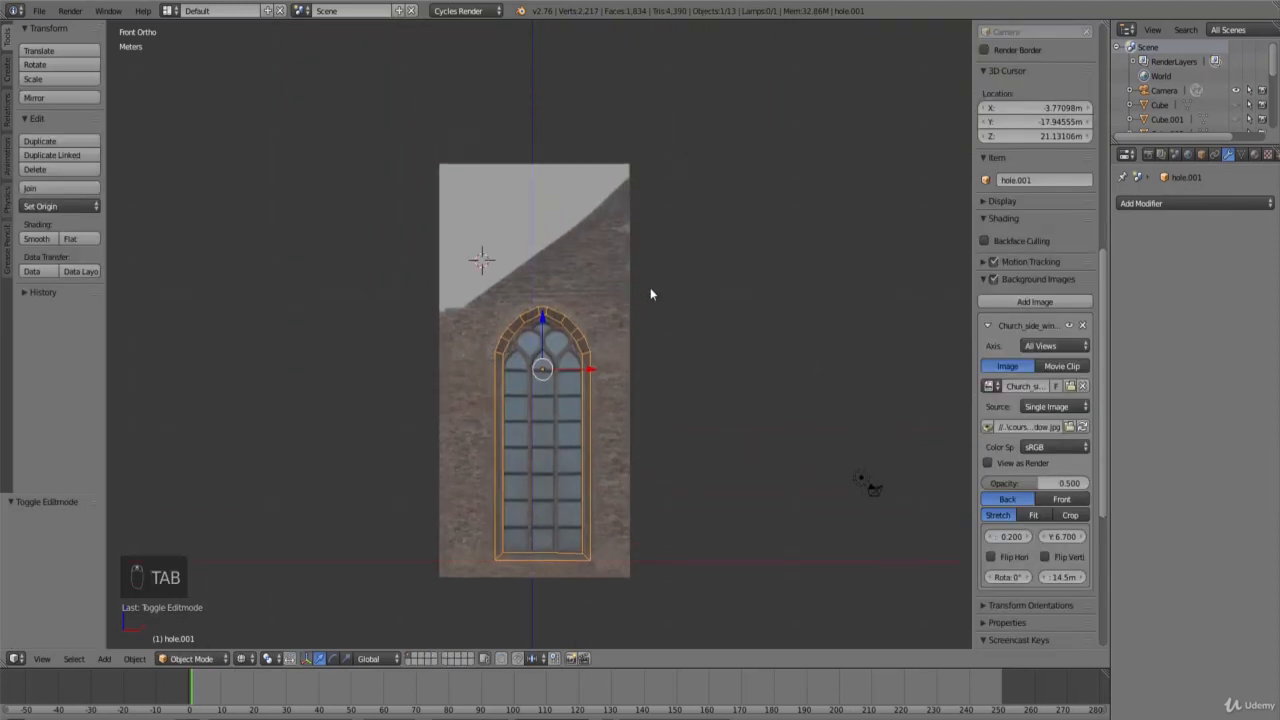
# Step: Switch to Windows Photo Viewer and examine the side window's size and position beside the tower in the church reference photos
pyautogui.moveTo(450, 719)
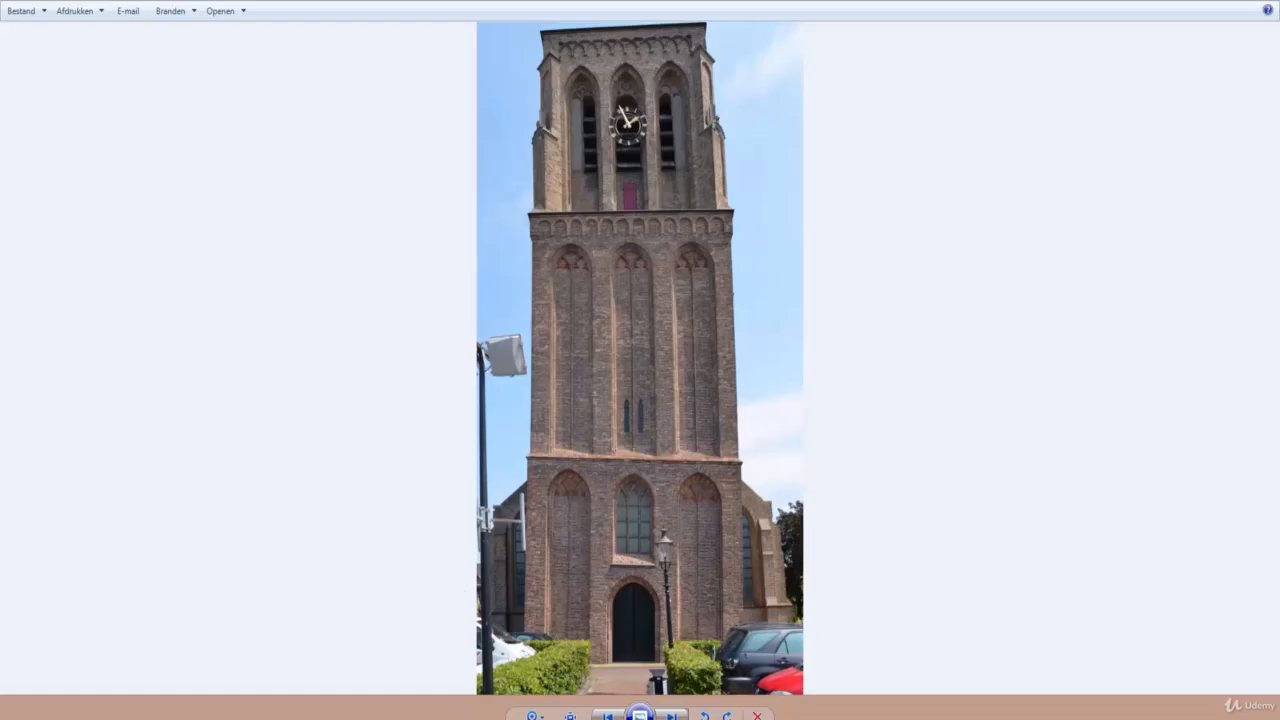
pyautogui.press('Right')
pyautogui.press('Right')
pyautogui.press('Right')
pyautogui.press('Right')
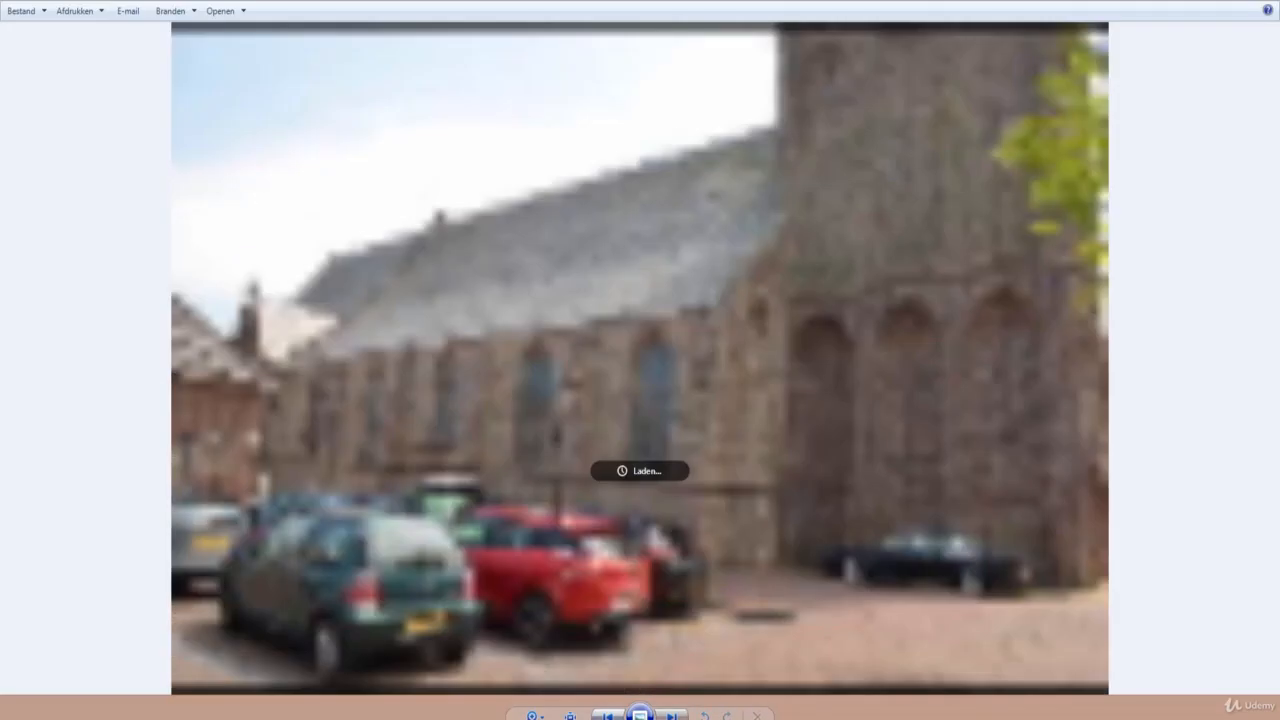
pyautogui.scroll(3, 580, 497)
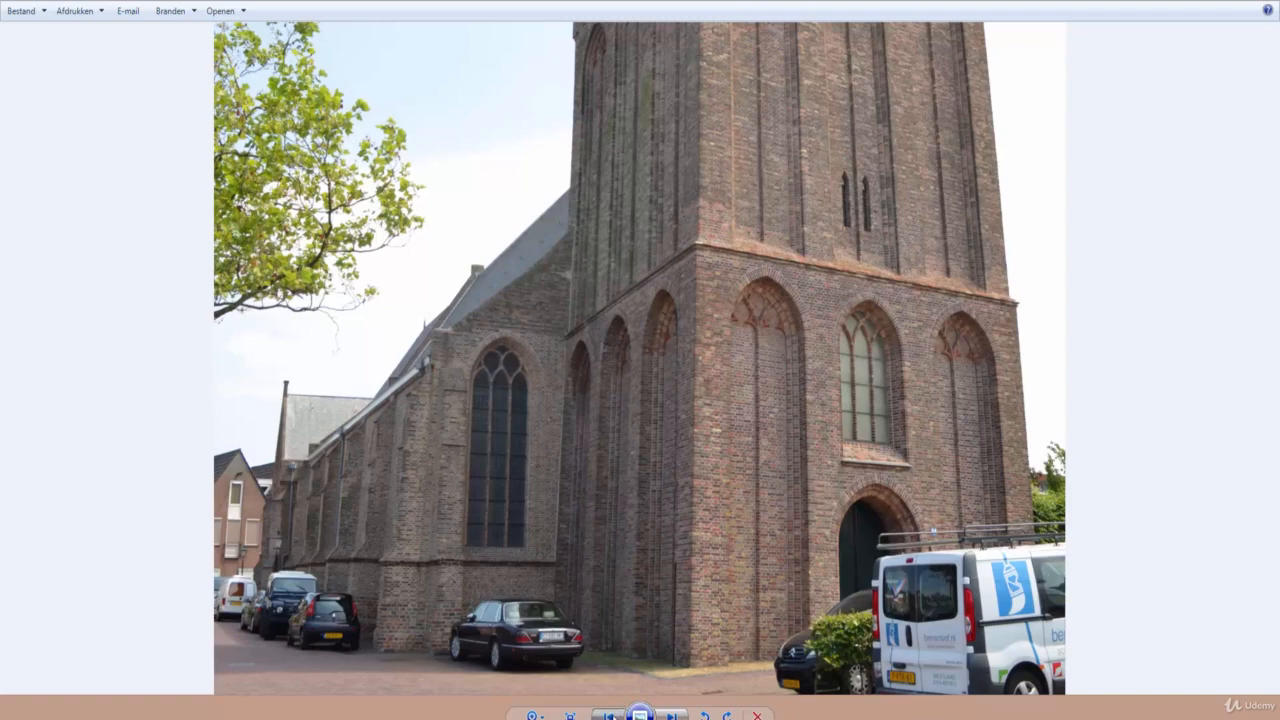
pyautogui.click(609, 716)
pyautogui.scroll(3, 792, 565)
pyautogui.scroll(2, 825, 464)
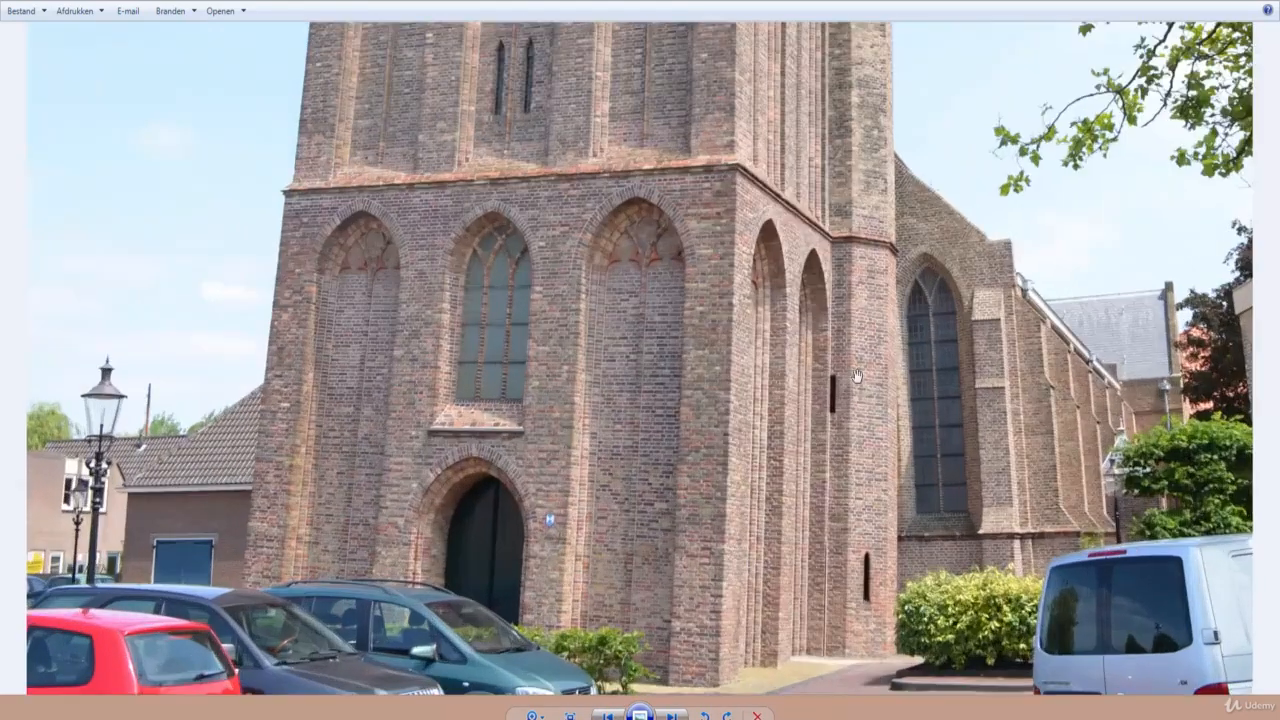
pyautogui.scroll(-2, 889, 342)
pyautogui.moveTo(881, 344); pyautogui.dragTo(779, 582)
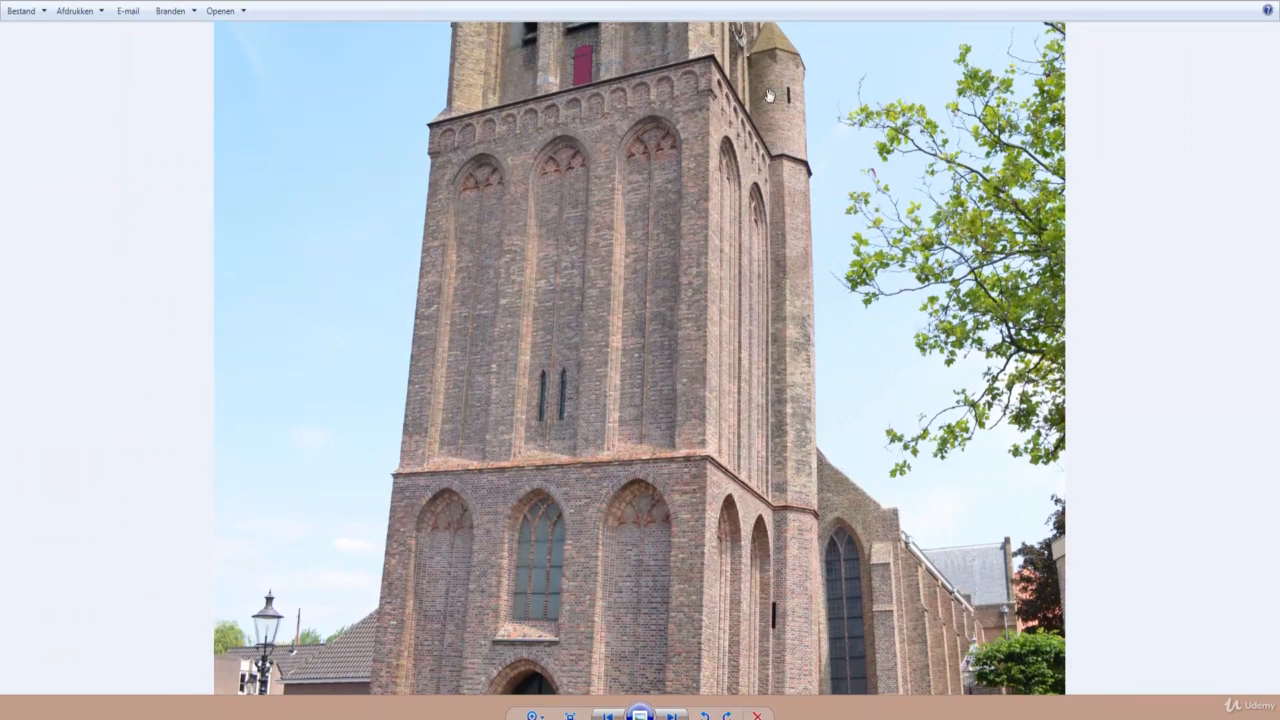
pyautogui.moveTo(818, 543); pyautogui.dragTo(818, 461)
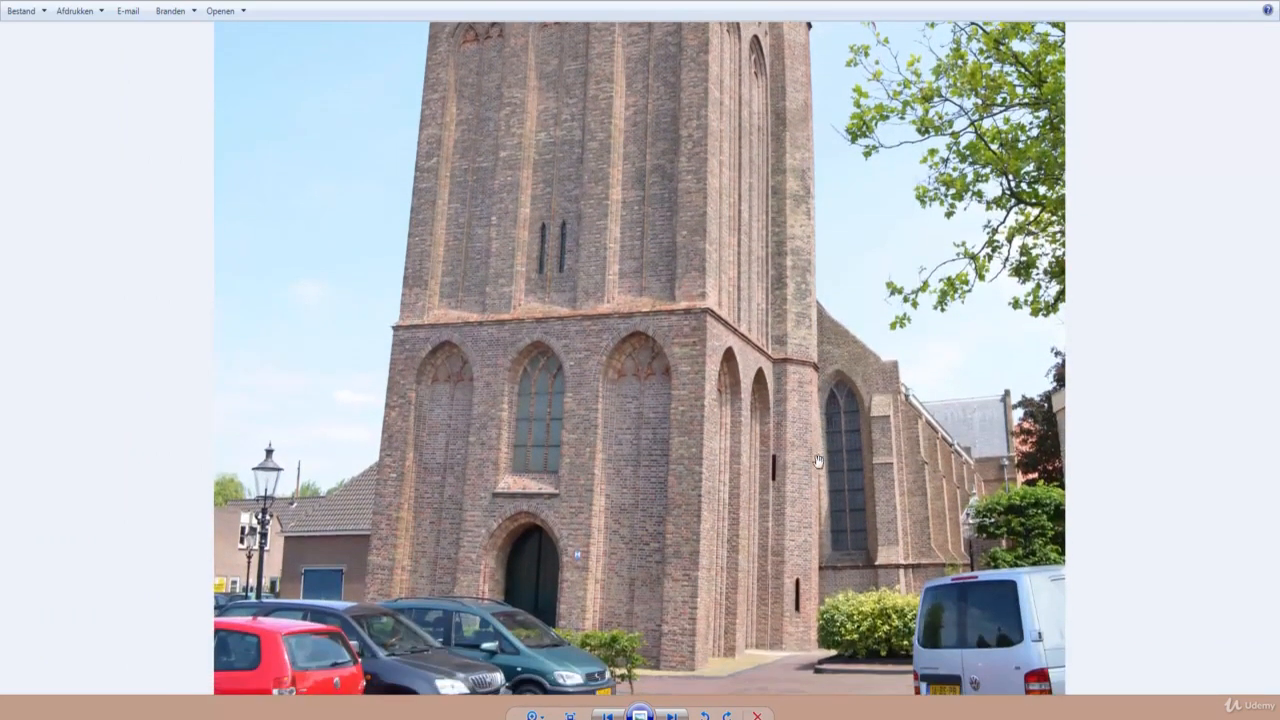
pyautogui.click(673, 716)
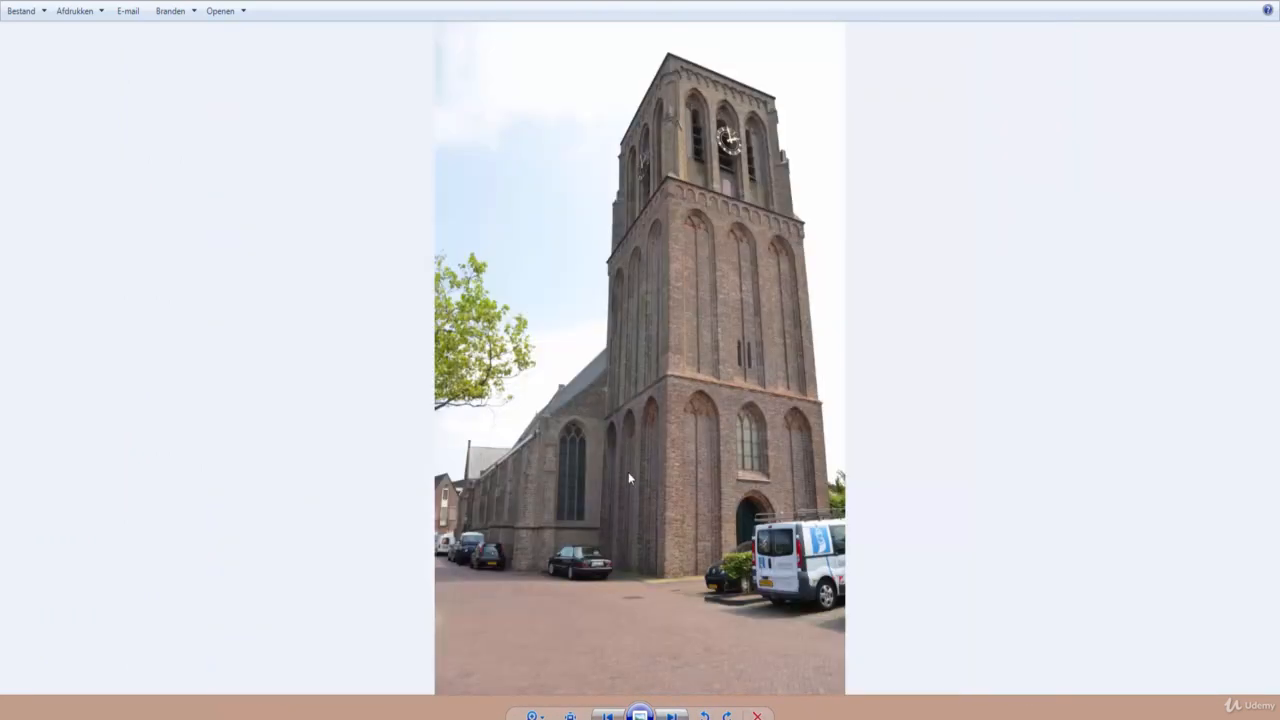
pyautogui.scroll(2, 582, 436)
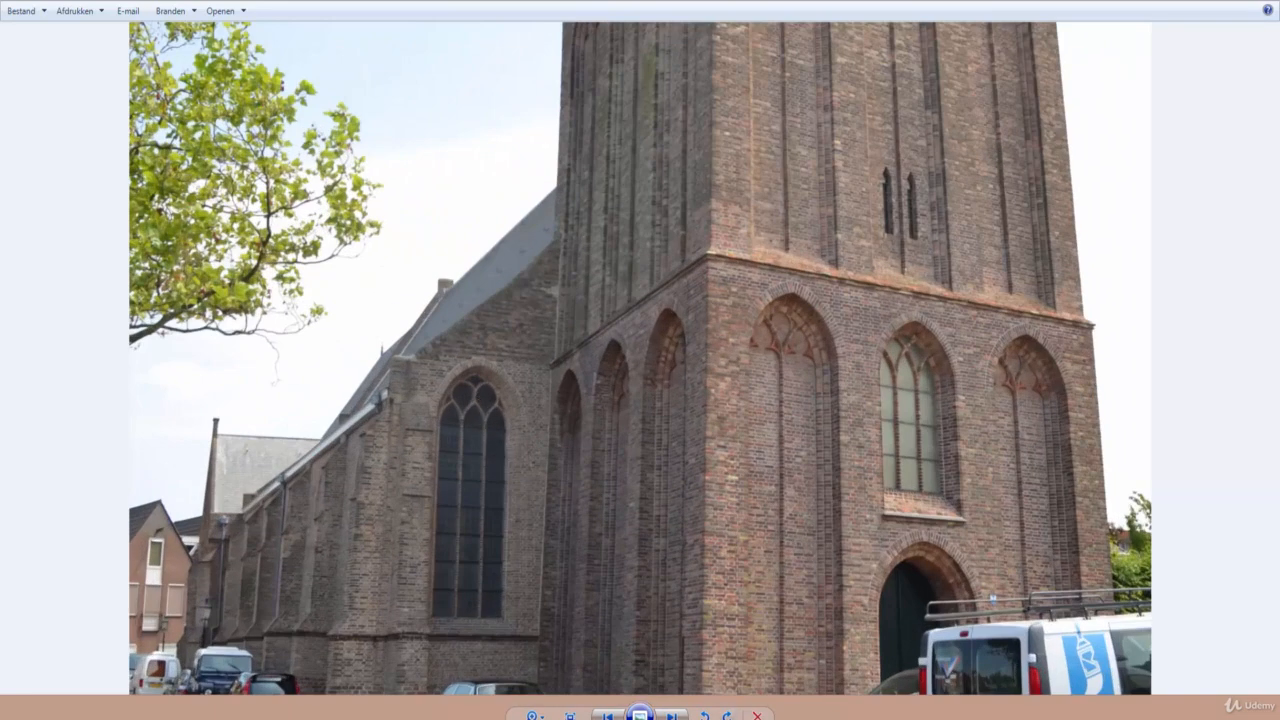
pyautogui.press('Left')
pyautogui.scroll(3, 757, 501)
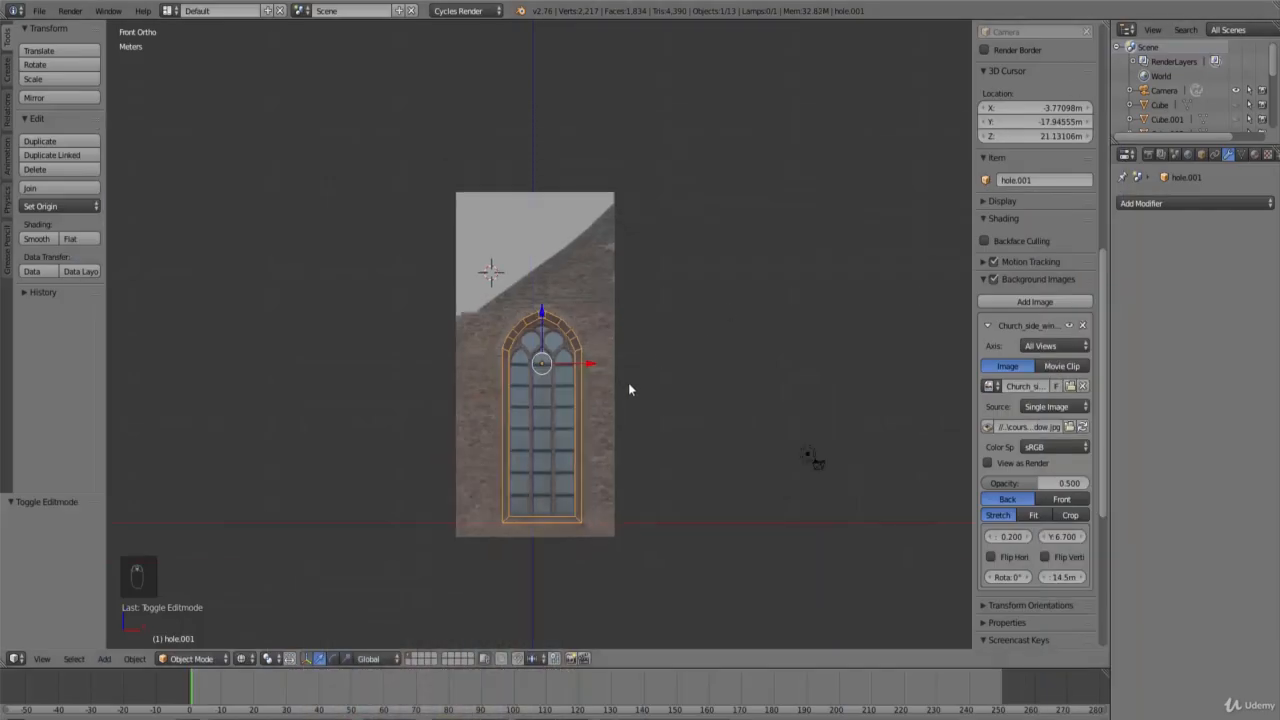
# Step: Back in Blender, unhide all the church objects and clear the selection
pyautogui.hotkey('alt', 'h')
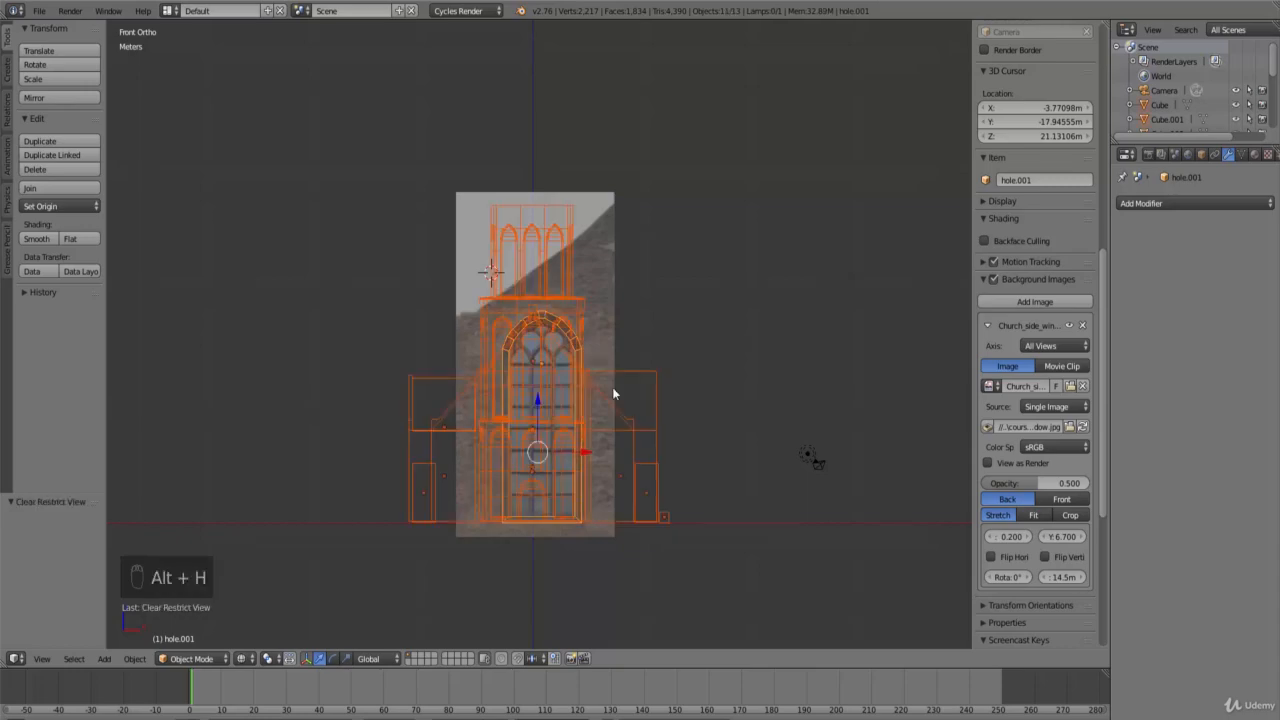
pyautogui.scroll(5, 544, 370)
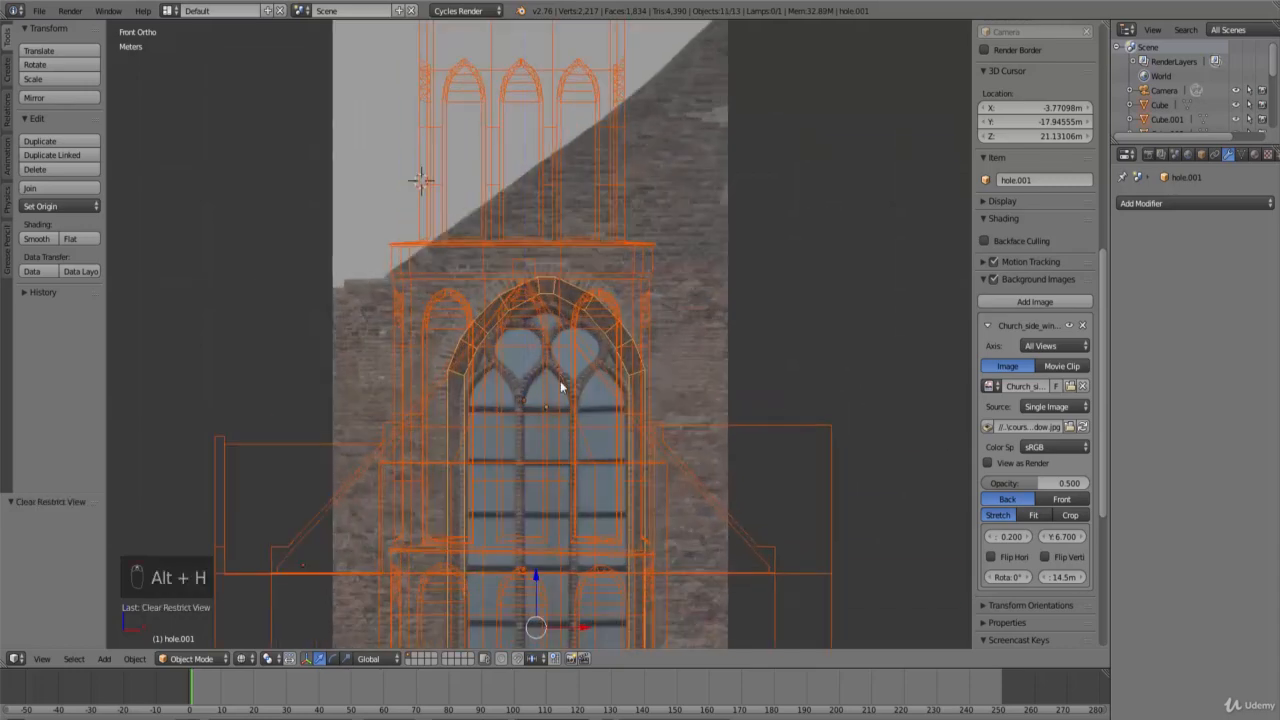
pyautogui.scroll(-5, 565, 395)
pyautogui.moveTo(580, 420); pyautogui.dragTo(648, 455, button='middle')
pyautogui.scroll(-3, 614, 448)
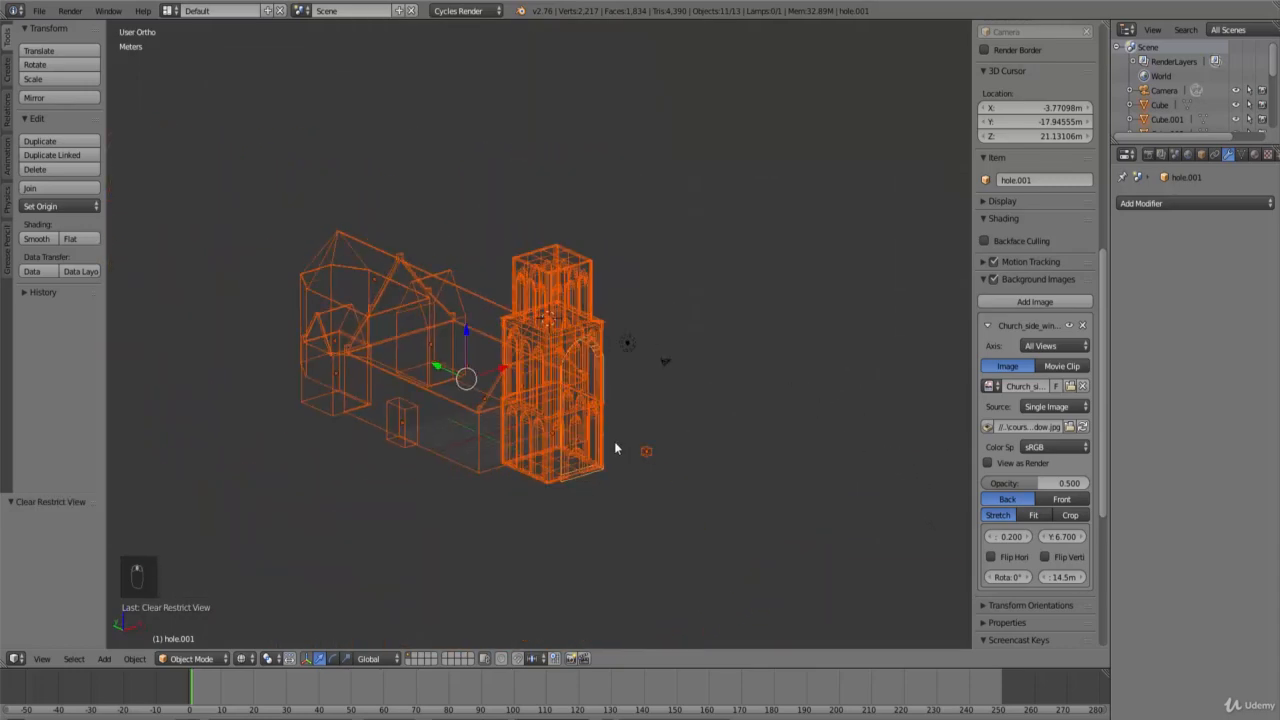
pyautogui.scroll(2, 600, 450)
pyautogui.press('a')
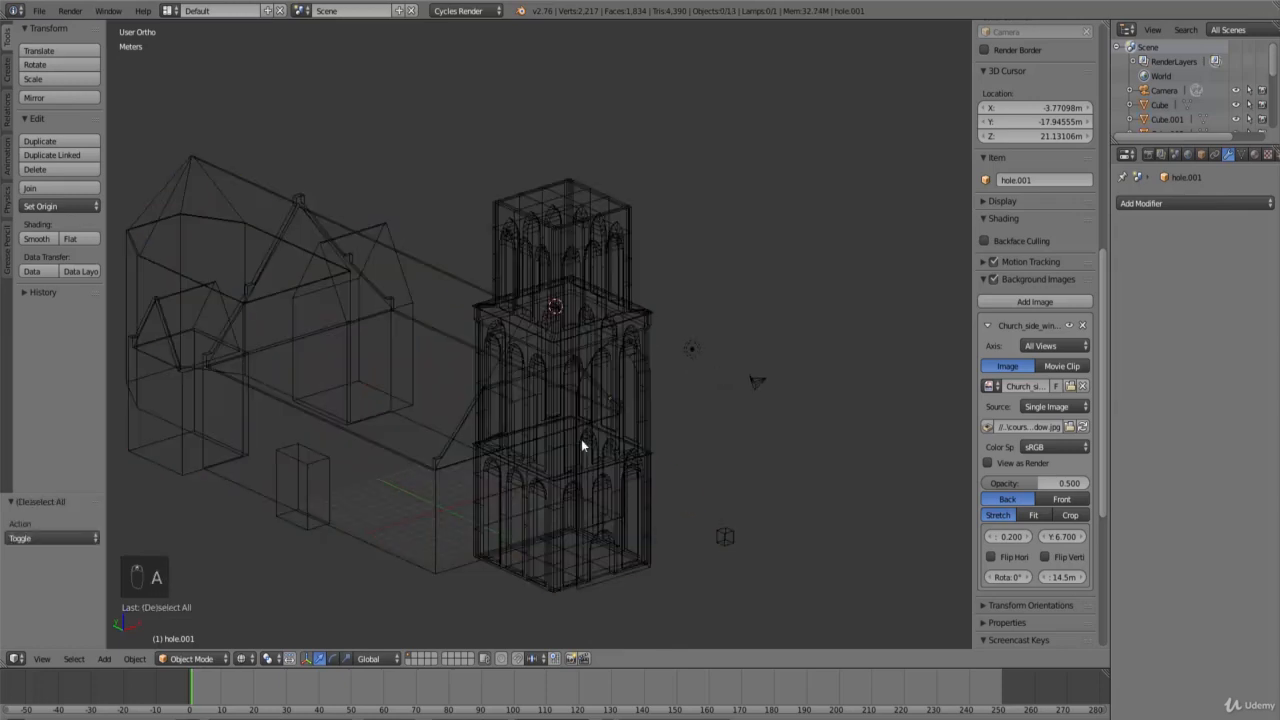
# Step: Select the arched window cutter and scale it uniformly to 0.408 in front view
pyautogui.scroll(2, 583, 443)
pyautogui.rightClick(582, 390)
pyautogui.rightClick(582, 390)
pyautogui.press('KP_1')
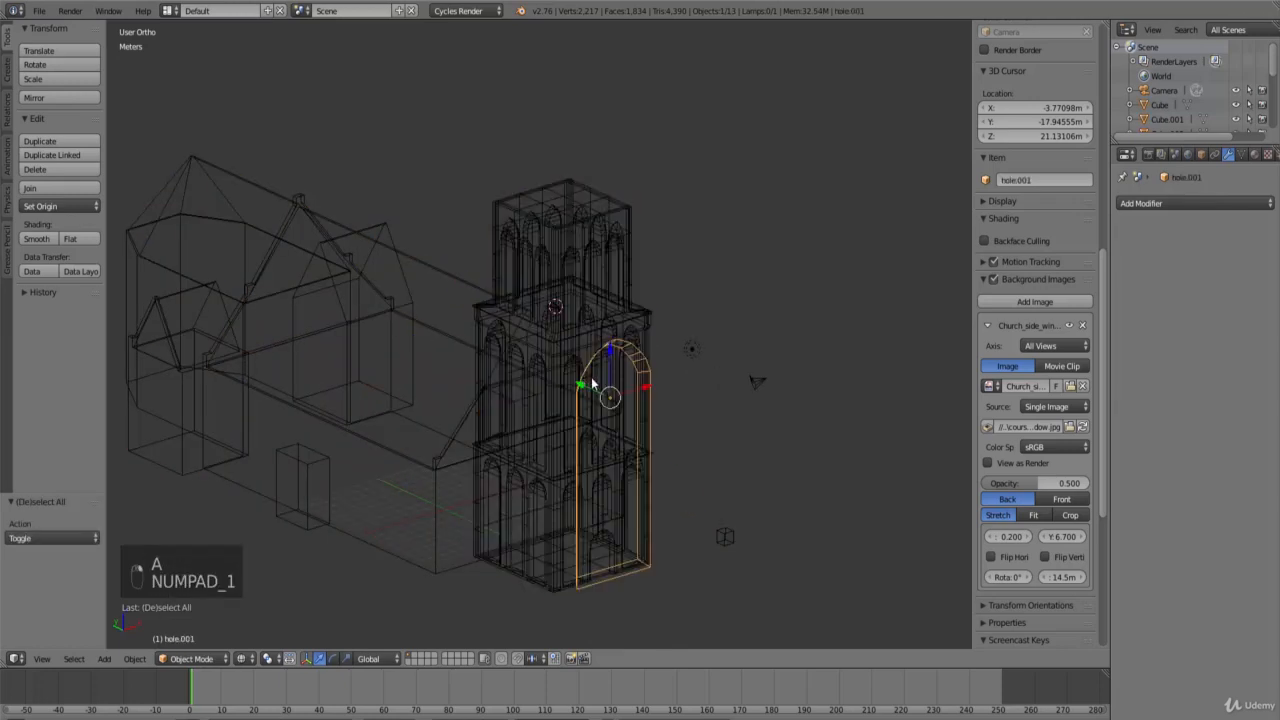
pyautogui.press('s')
pyautogui.click(609, 423)
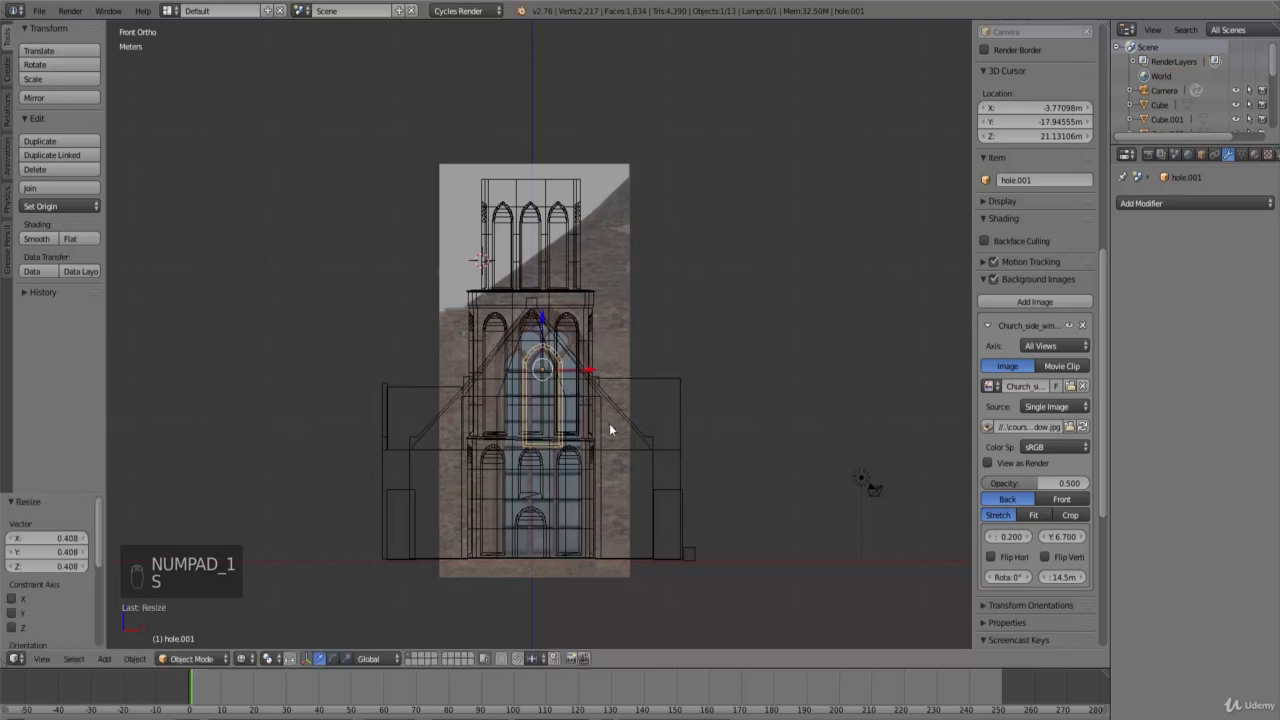
# Step: Move the cutter sideways and down onto the church's front wall, just left of the tower
pyautogui.keyDown('shift'); pyautogui.moveTo(564, 428); pyautogui.dragTo(671, 429, button='middle'); pyautogui.keyUp('shift')
pyautogui.keyDown('shift'); pyautogui.moveTo(742, 499); pyautogui.dragTo(742, 410, button='middle'); pyautogui.keyUp('shift')
pyautogui.scroll(5, 742, 409)
pyautogui.press('g')
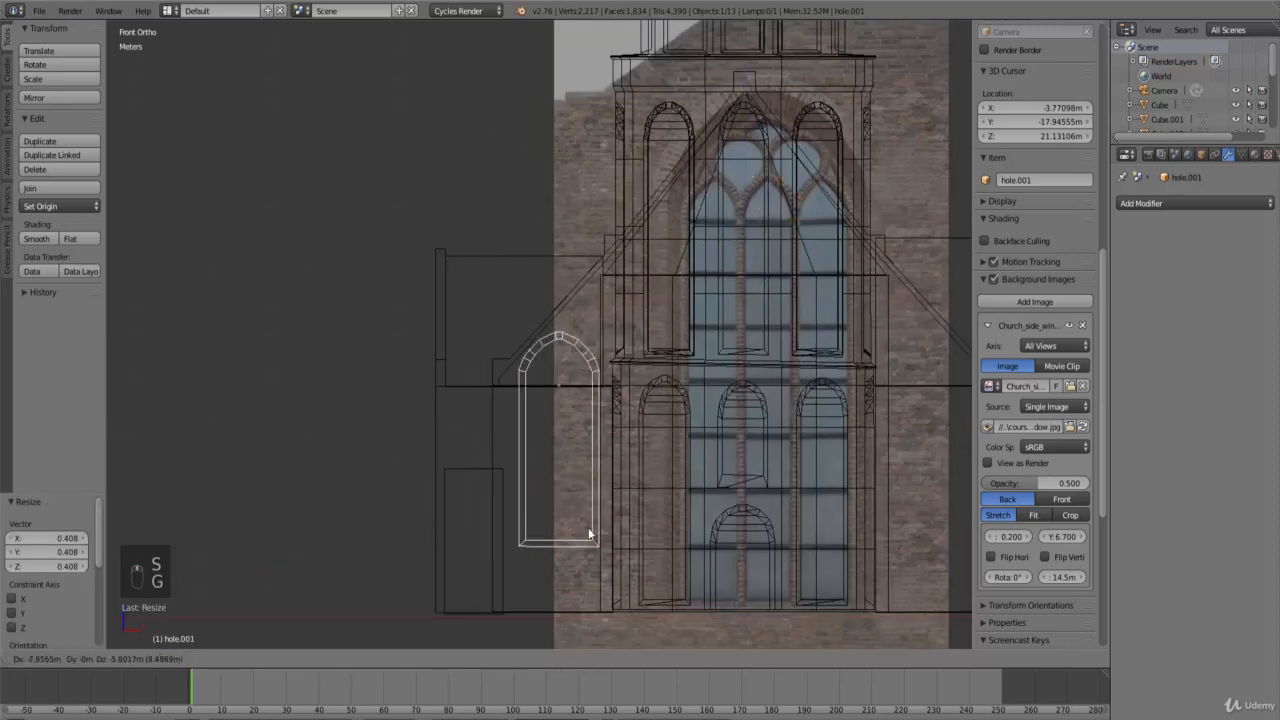
pyautogui.click(588, 527)
# Step: Check the cutter's size and placement against the tower and front wall in solid shading
pyautogui.press('z')
pyautogui.rightClick(702, 97)
pyautogui.press('Tab')
pyautogui.scroll(-3, 753, 207)
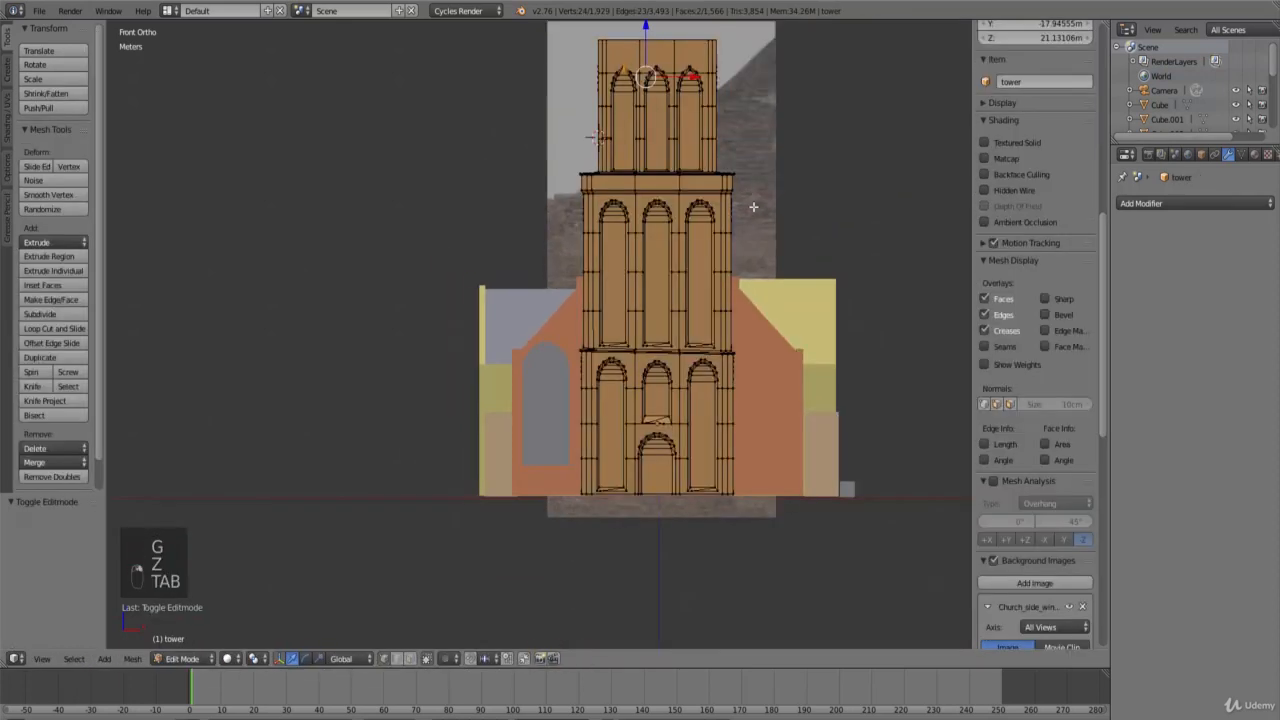
pyautogui.press('Tab')
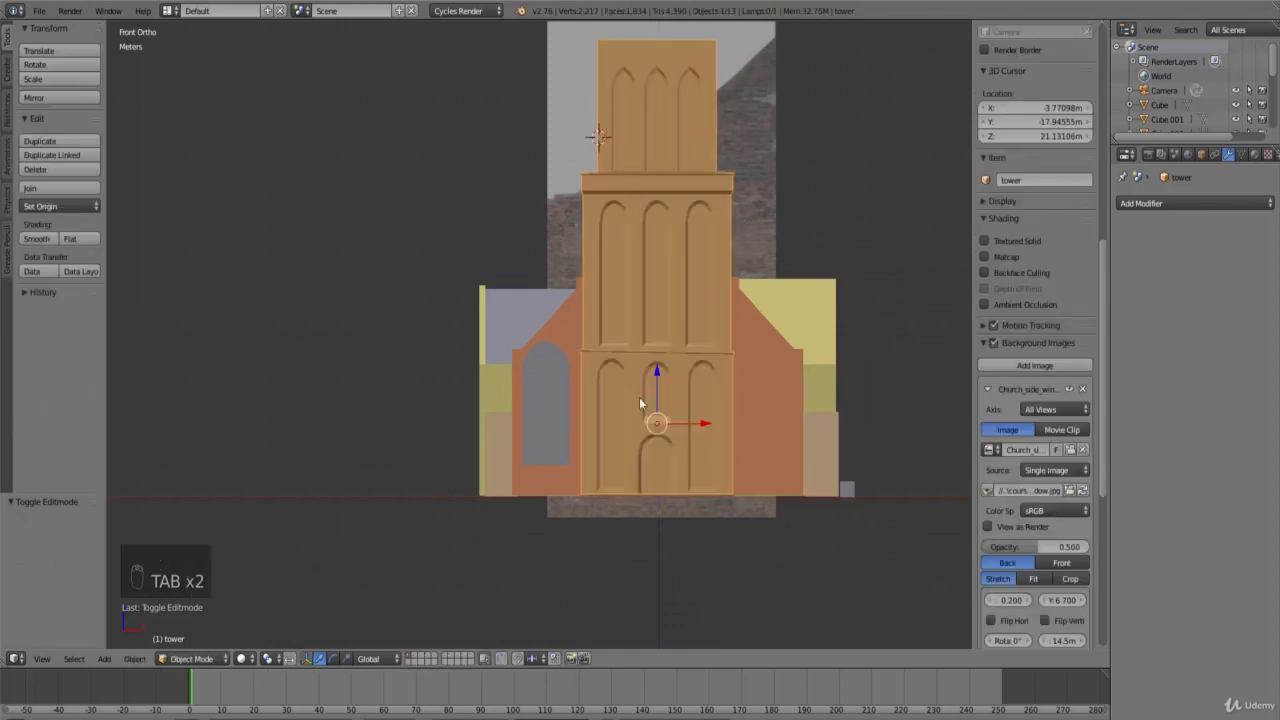
# Step: Reselect the cutter, return to wireframe, shrink it slightly, and move it about 20.4 cm along X and -1.138 m along Z
pyautogui.scroll(5, 545, 473)
pyautogui.rightClick(545, 473)
pyautogui.scroll(-1, 545, 473)
pyautogui.scroll(-3, 645, 470)
pyautogui.press('z')
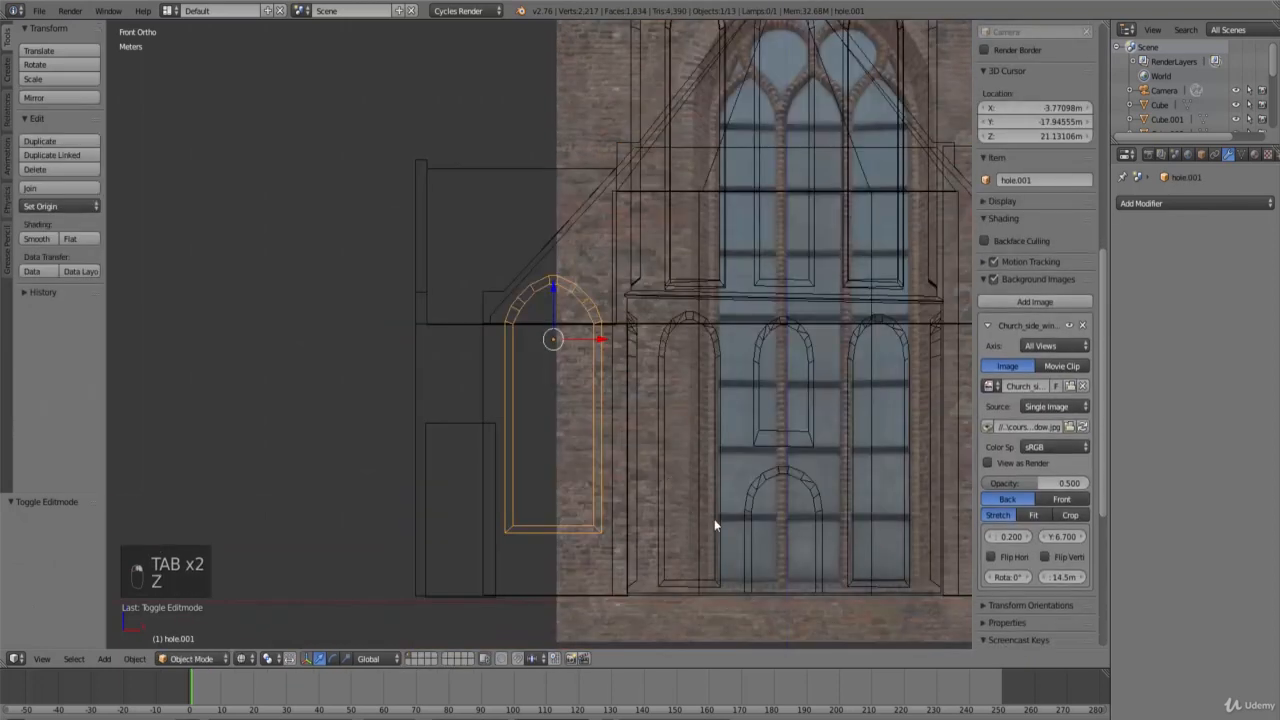
pyautogui.scroll(4, 700, 505)
pyautogui.press('s')
pyautogui.click(671, 497)
pyautogui.press('g')
pyautogui.click(682, 536)
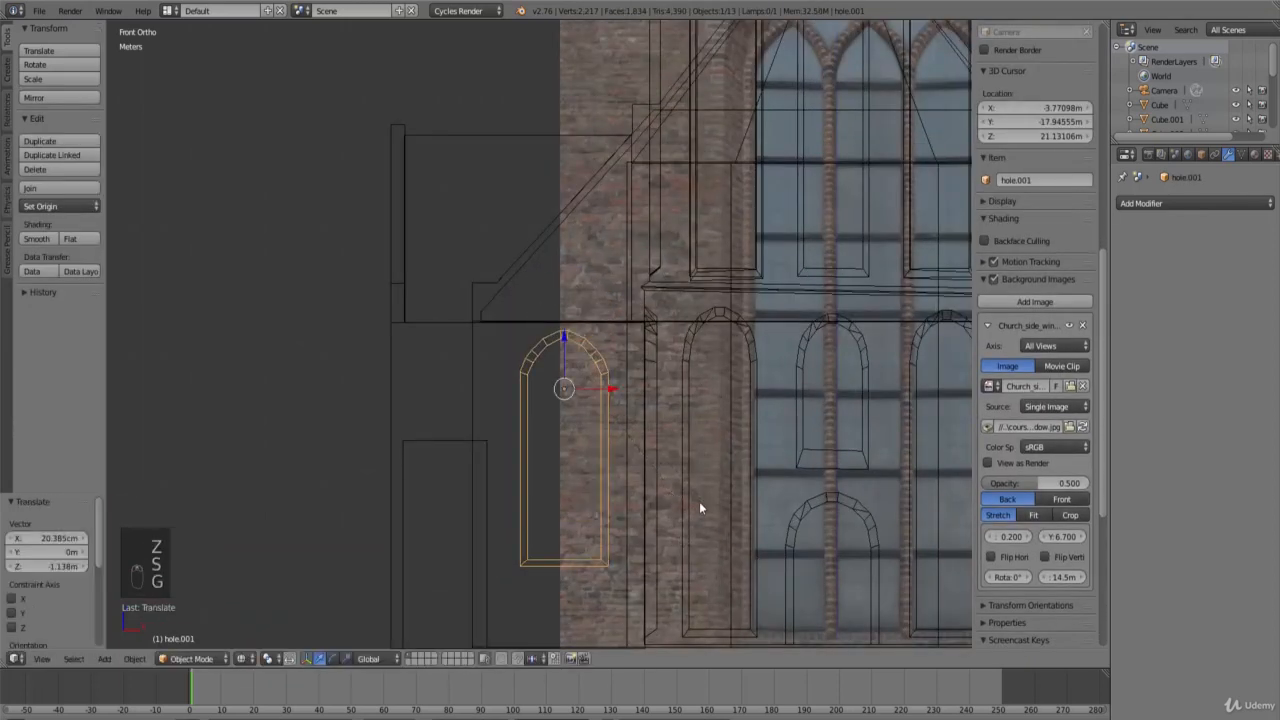
# Step: In solid shading, move the cutter about 8.71 m along Y to the church's front wall beside the tower
pyautogui.moveTo(700, 511)
pyautogui.mouseDown(button='middle')
pyautogui.moveTo(755, 480)
pyautogui.moveTo(763, 456)
pyautogui.moveTo(826, 440)
pyautogui.mouseUp(button='middle')
pyautogui.press('z')
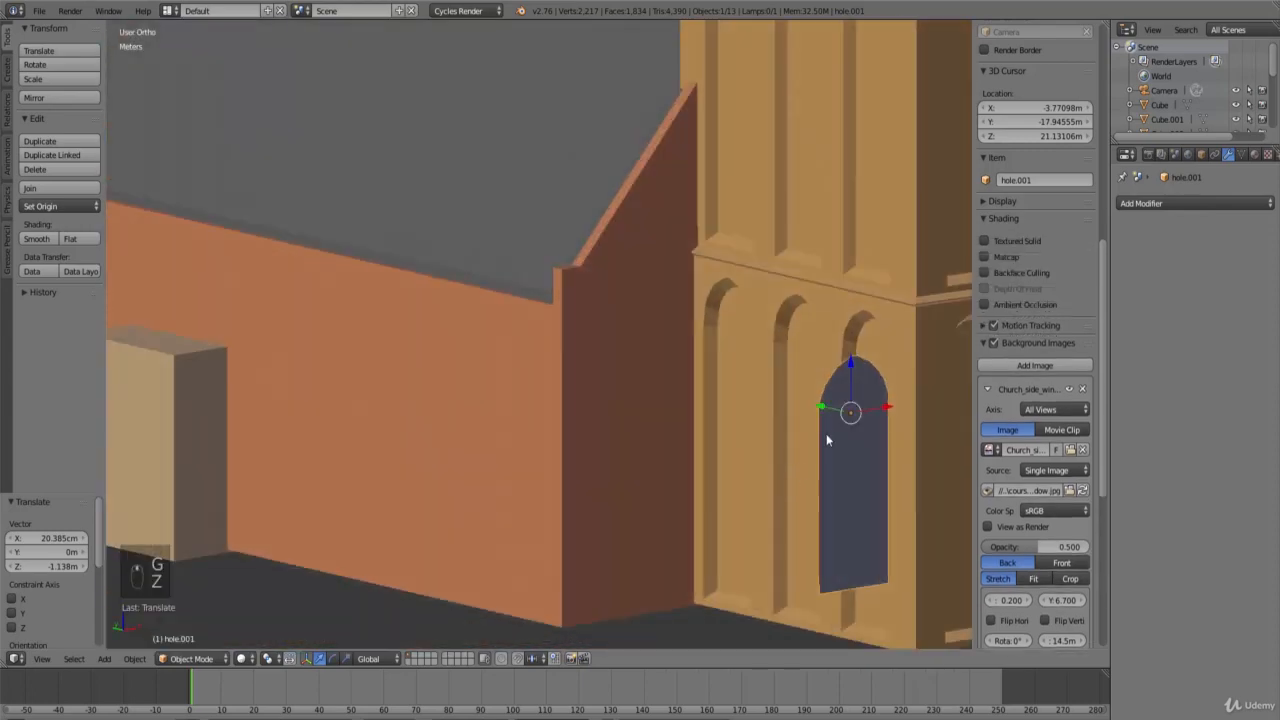
pyautogui.moveTo(821, 407); pyautogui.dragTo(613, 381)
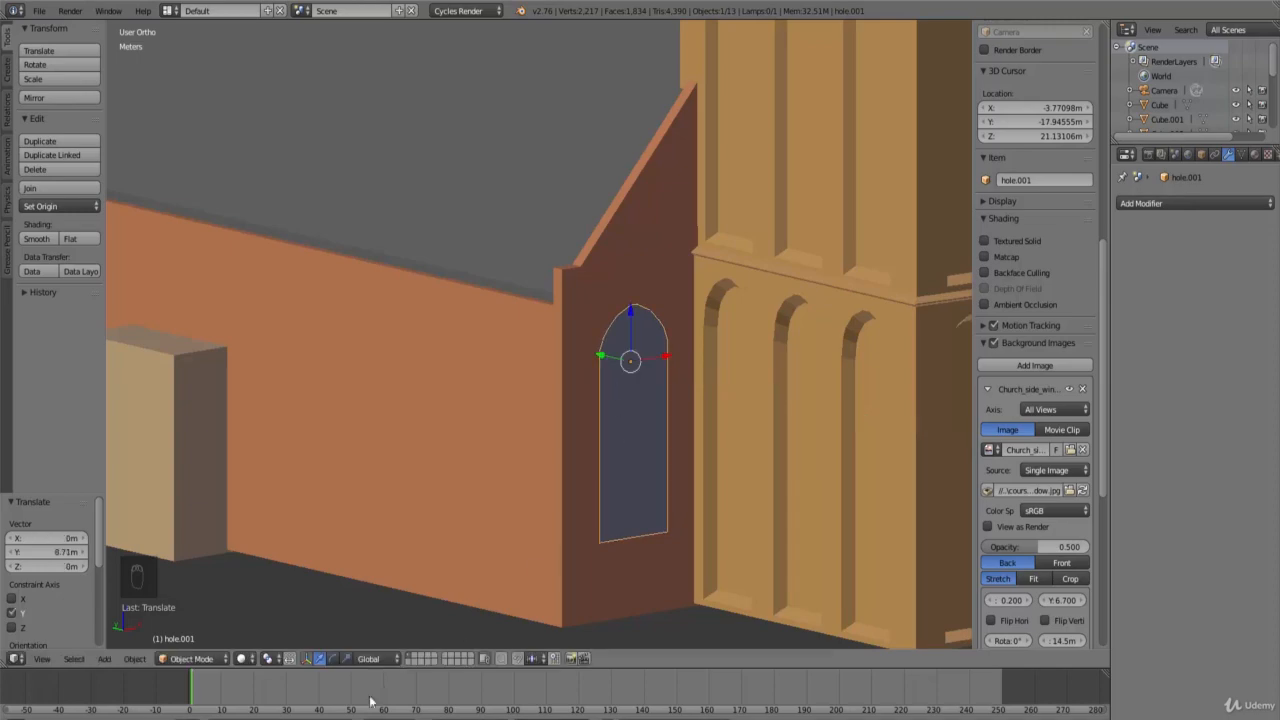
# Step: Switch to Windows Photo Viewer and examine the side window's height and spacing in the wall beside the tower
pyautogui.click(375, 672)
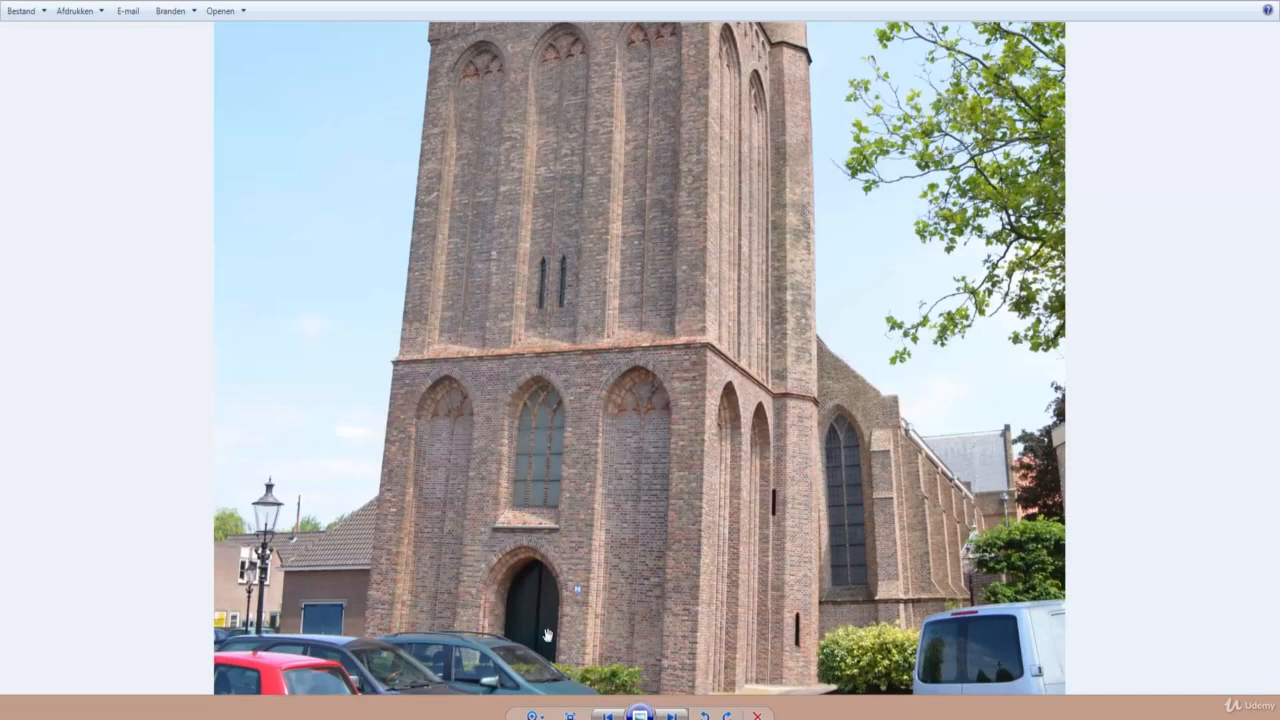
pyautogui.click(608, 717)
pyautogui.click(608, 717)
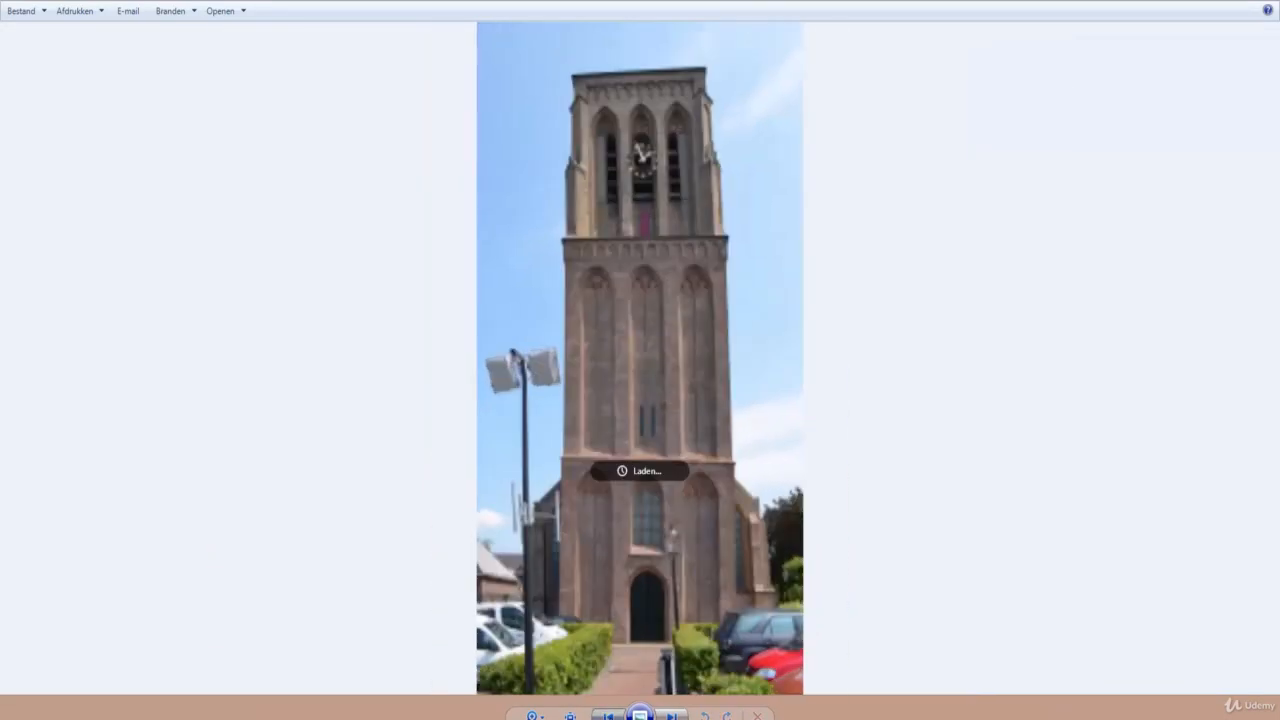
pyautogui.click(608, 717)
pyautogui.click(608, 717)
pyautogui.click(608, 717)
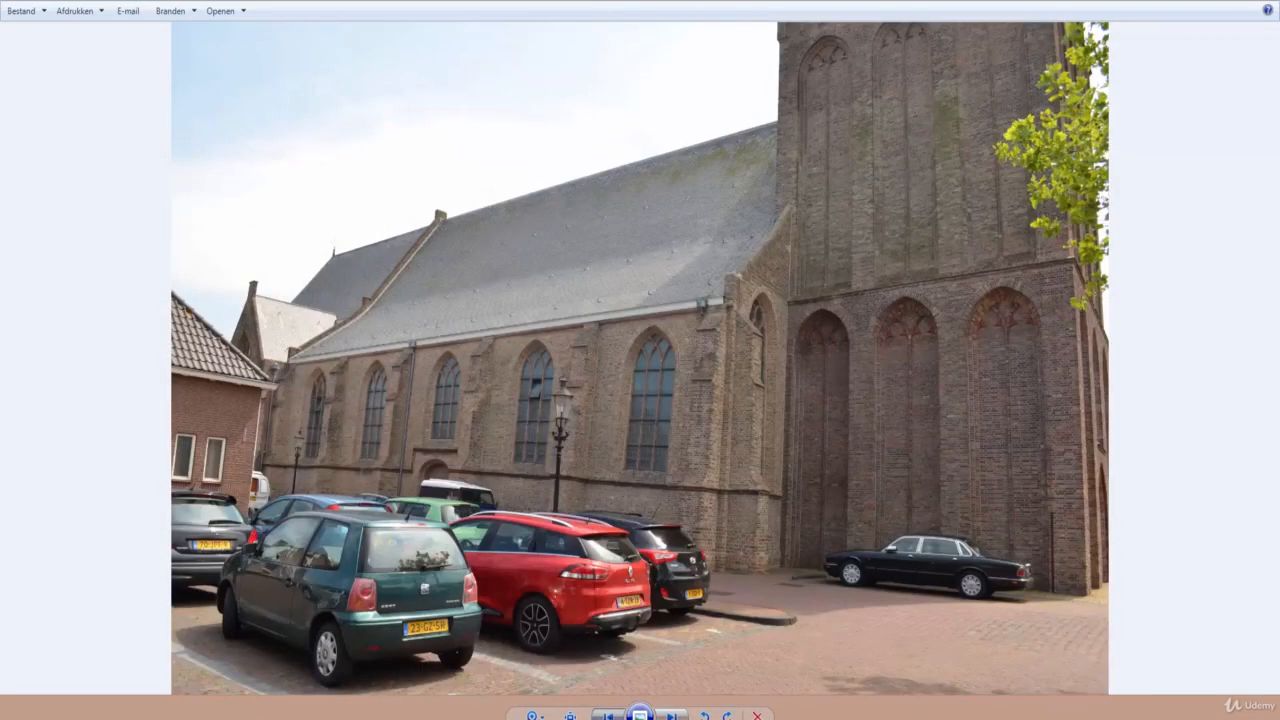
pyautogui.click(608, 717)
pyautogui.scroll(5, 601, 590)
pyautogui.moveTo(533, 310); pyautogui.dragTo(516, 468)
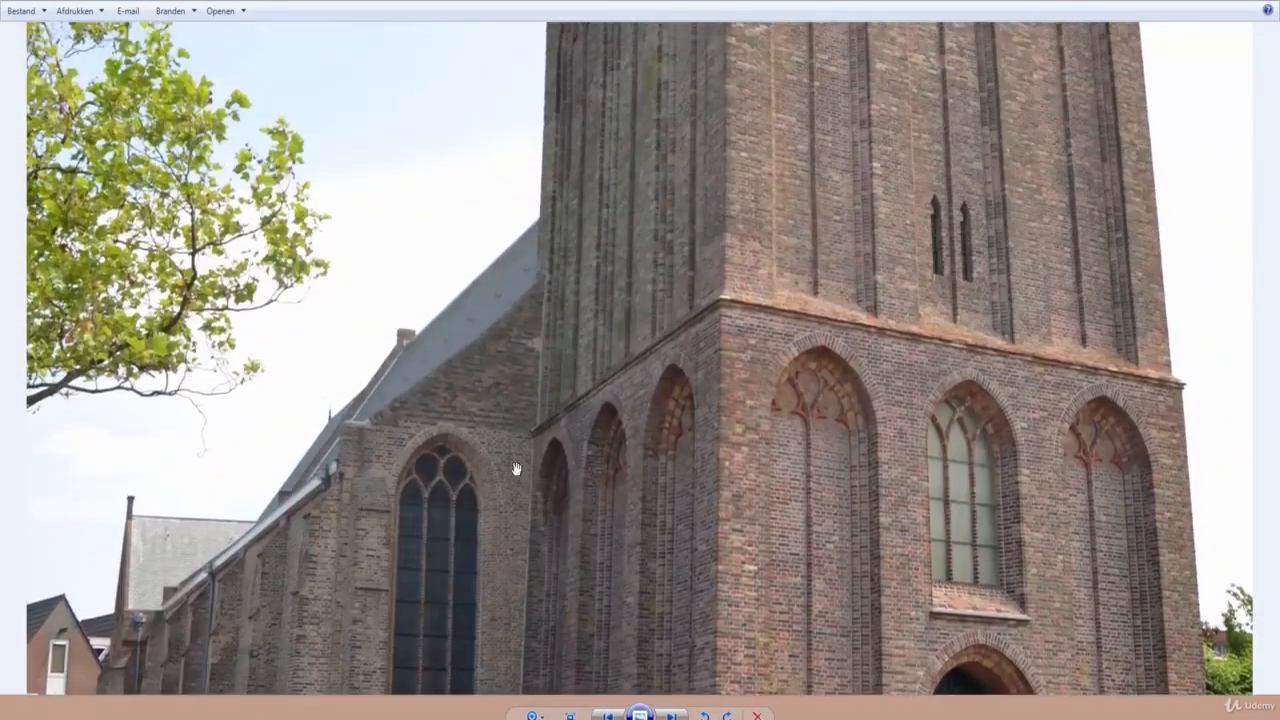
pyautogui.scroll(3, 516, 468)
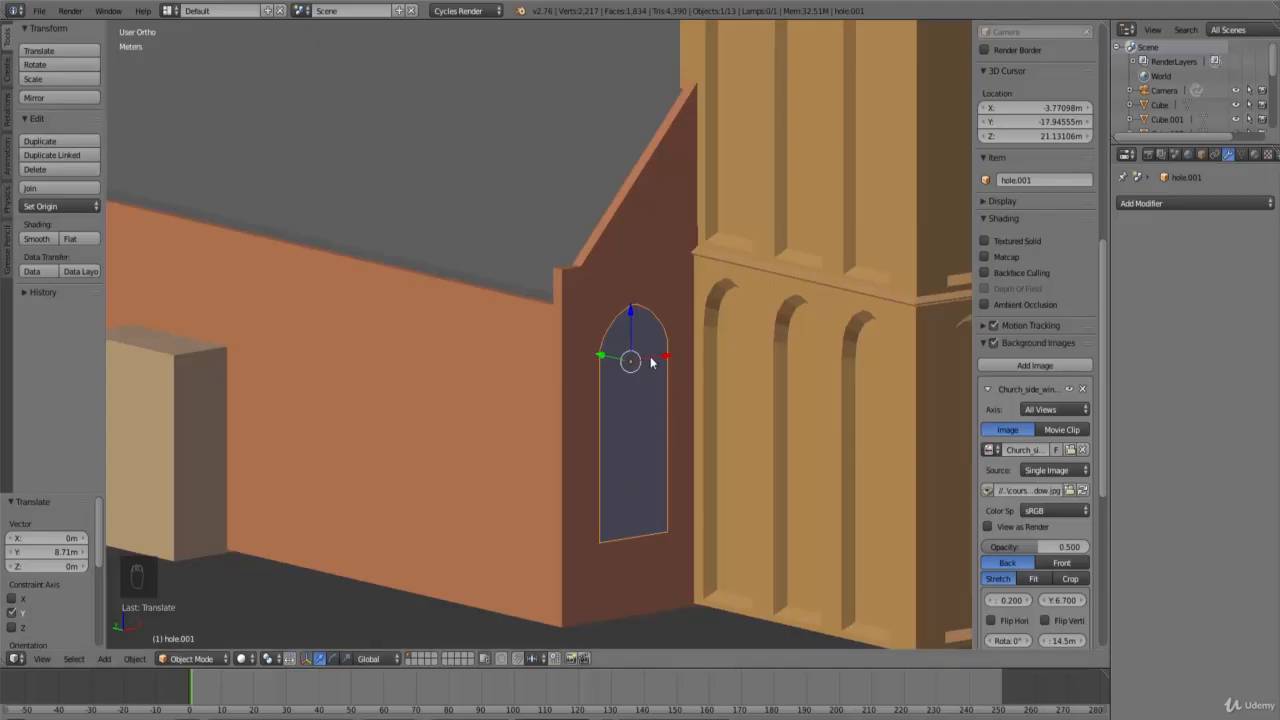
# Step: Back in Blender, raise the cutter along Z and shift it about 23.9 cm along X toward the tower
pyautogui.moveTo(629, 306); pyautogui.dragTo(674, 314)
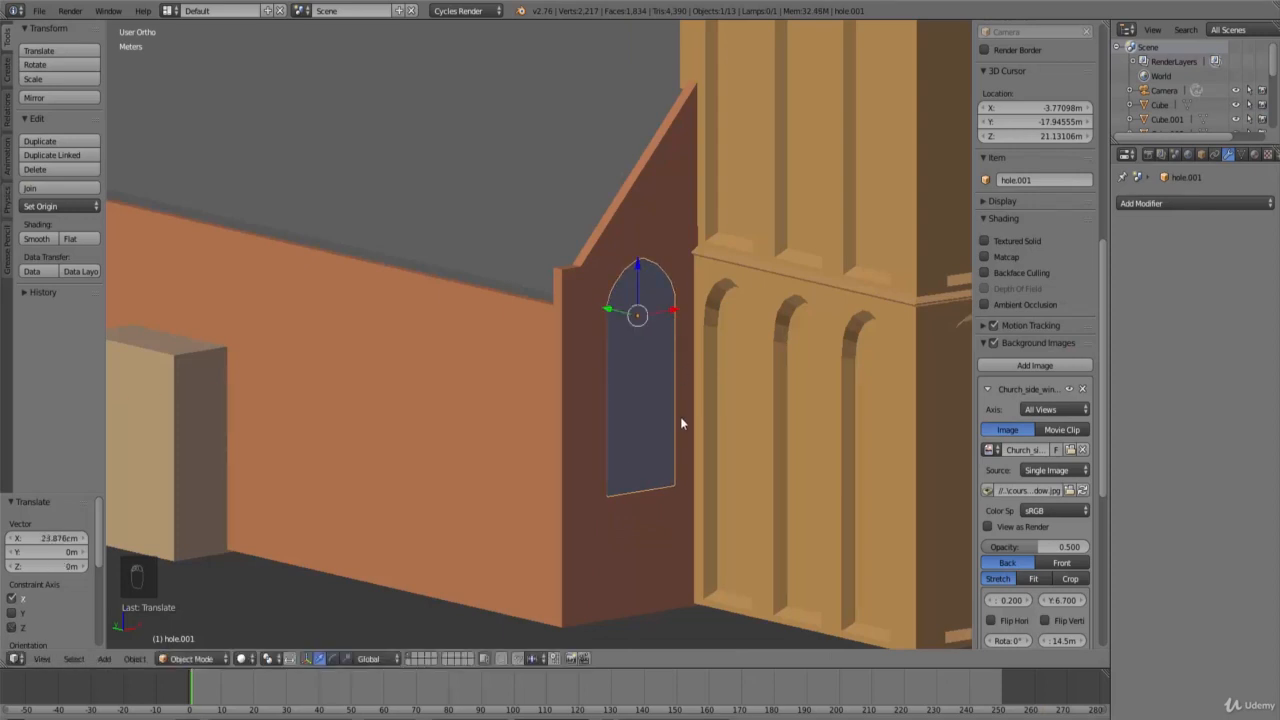
pyautogui.moveTo(680, 424)
pyautogui.mouseDown(button='middle')
pyautogui.moveTo(680, 397)
pyautogui.moveTo(674, 436)
pyautogui.mouseUp(button='middle')
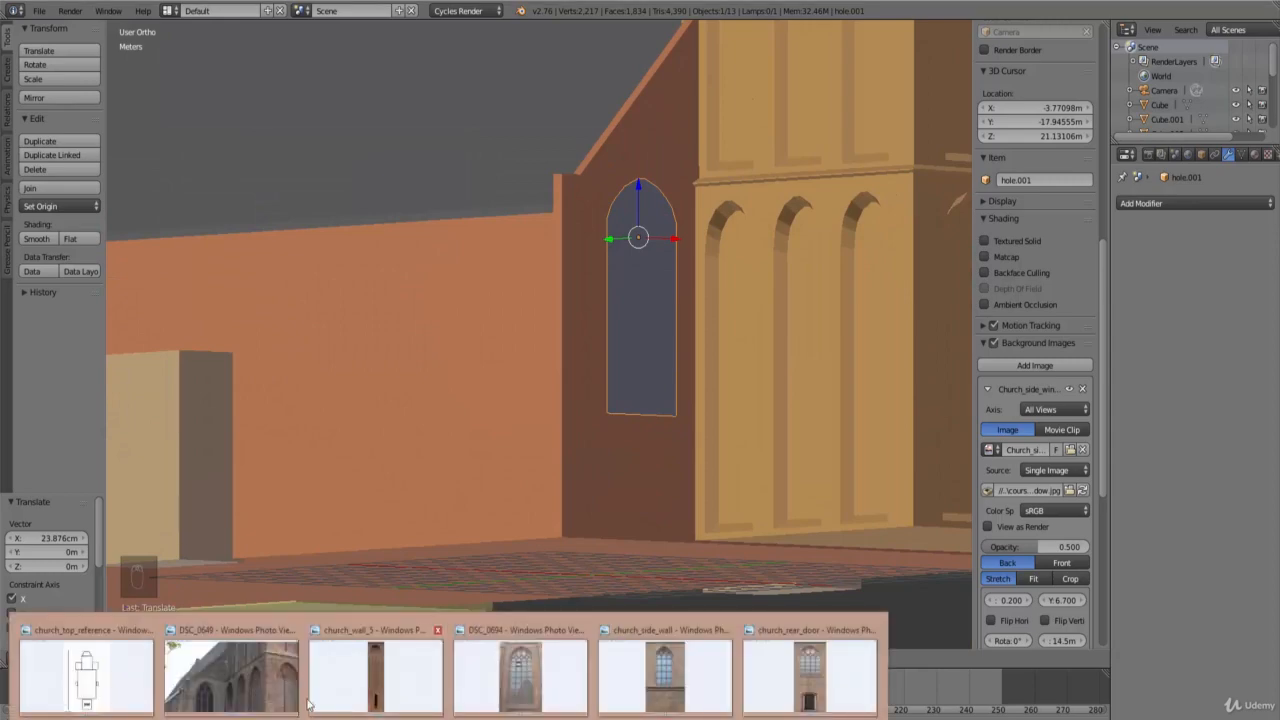
# Step: Switch to Windows Photo Viewer and examine the side window's size and distance to the tower in the street photo of the church
pyautogui.click(370, 665)
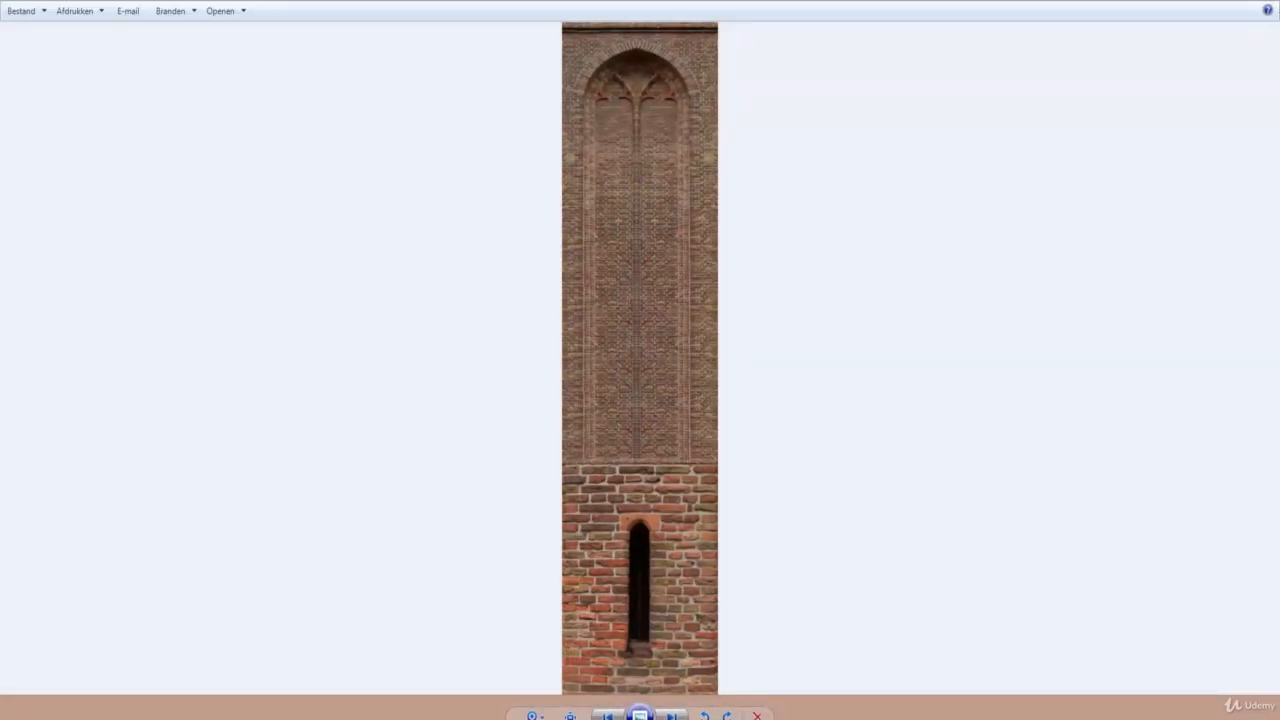
pyautogui.click(247, 654)
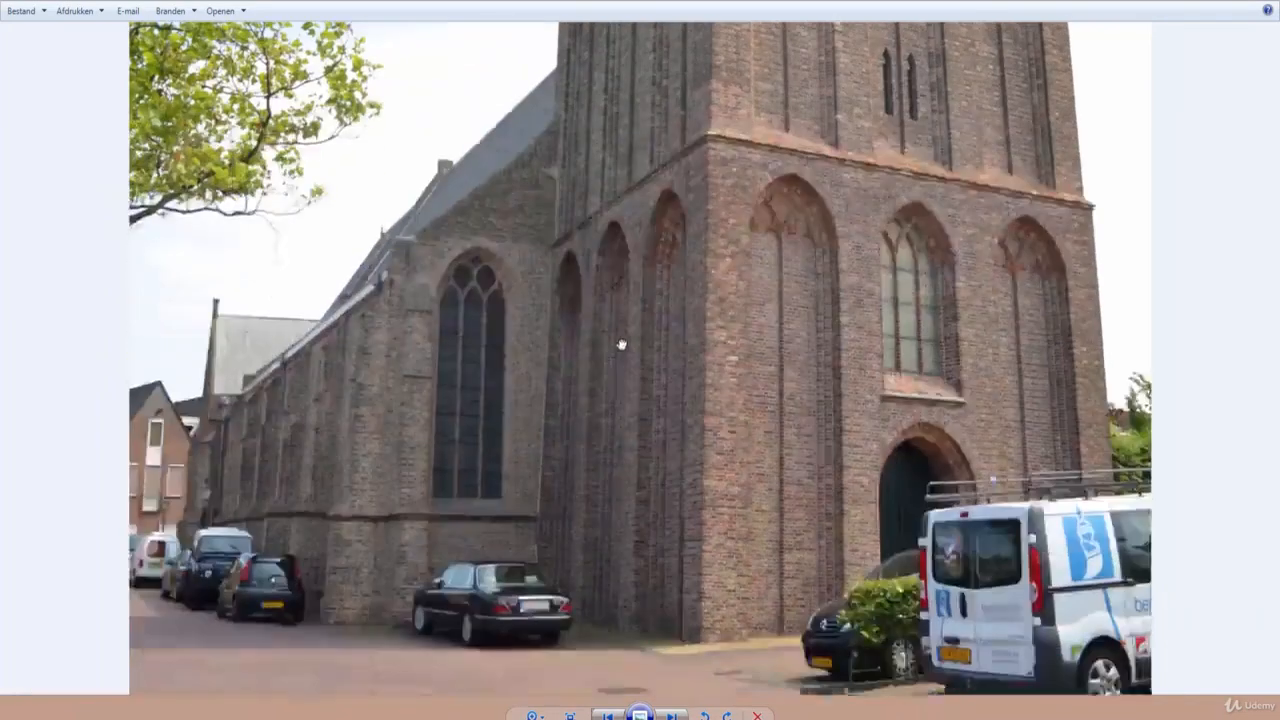
pyautogui.scroll(2, 621, 344)
pyautogui.moveTo(394, 497); pyautogui.dragTo(626, 477)
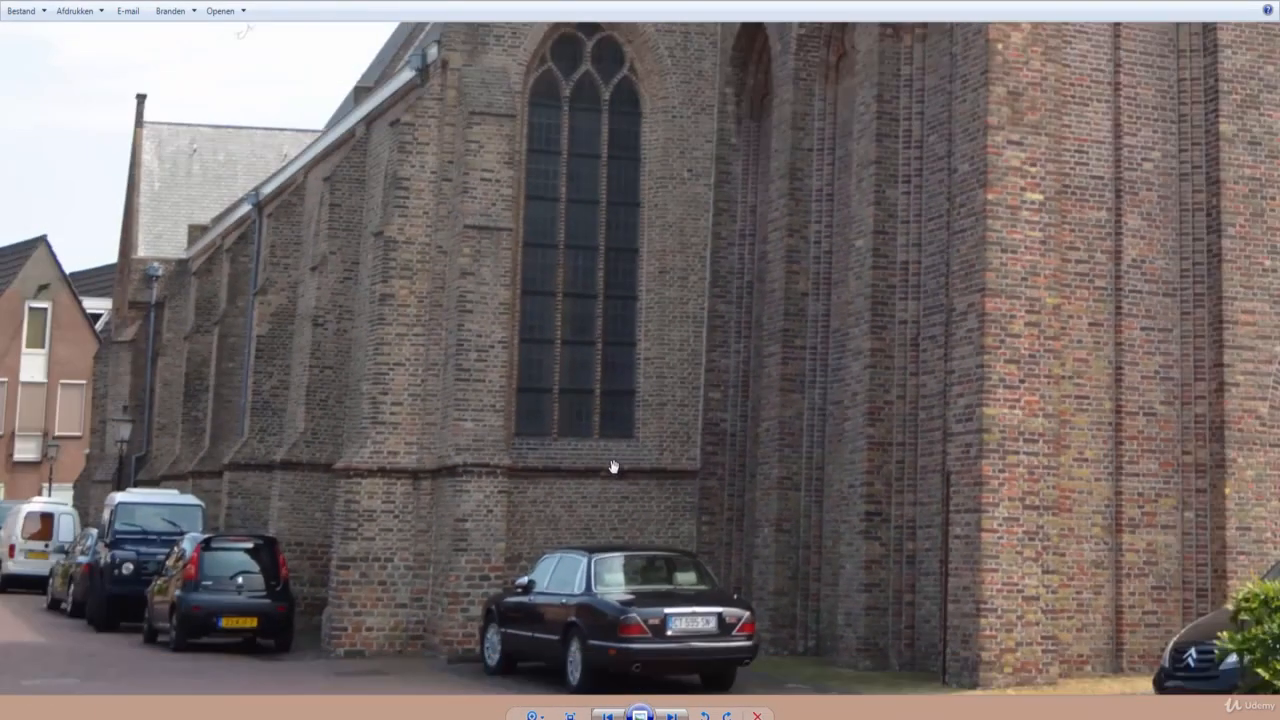
pyautogui.scroll(-1, 613, 467)
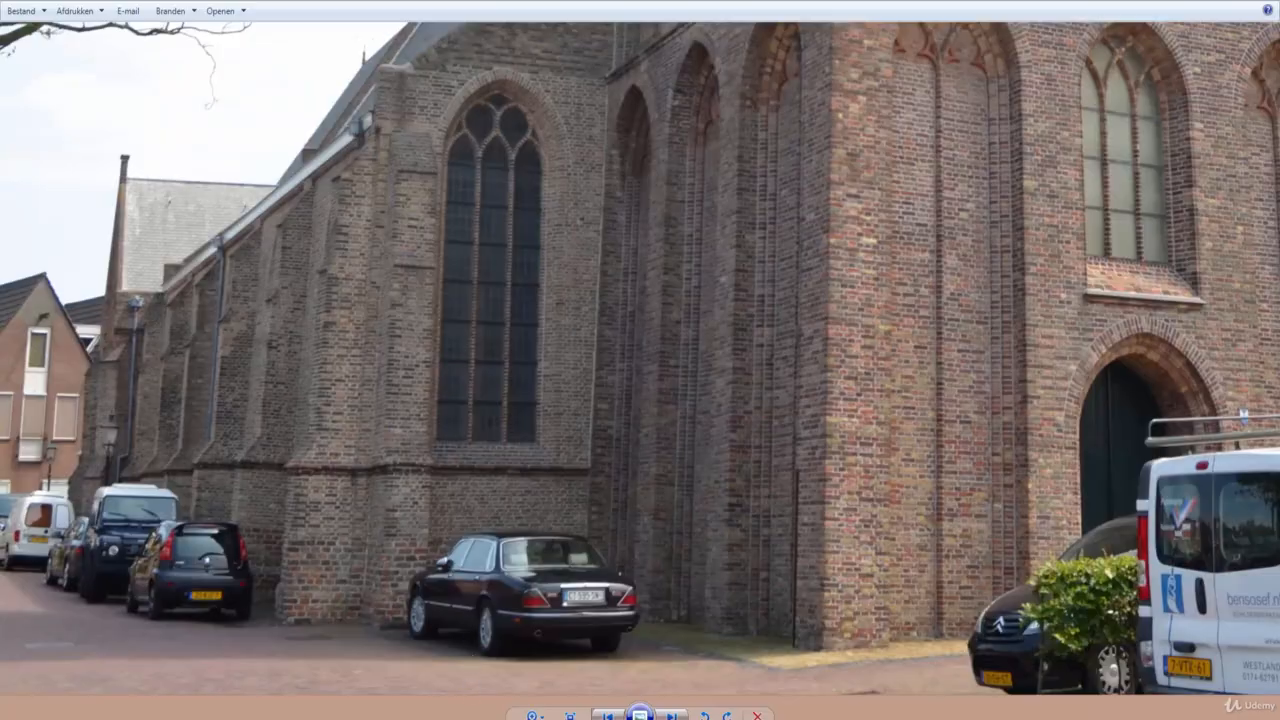
pyautogui.hotkey('alt', 'Tab')
pyautogui.moveTo(661, 432); pyautogui.dragTo(641, 439, button='middle')
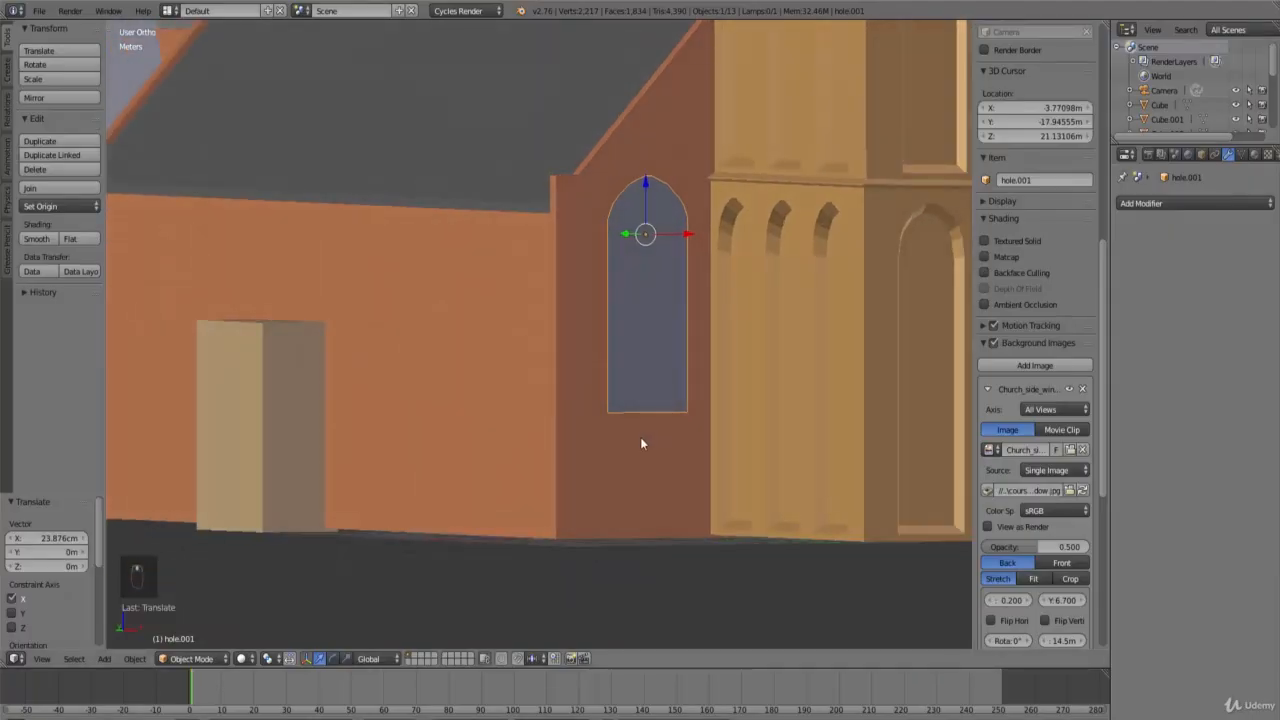
pyautogui.press('Tab')
pyautogui.press('z')
pyautogui.press('b')
pyautogui.moveTo(590, 385); pyautogui.dragTo(700, 430)
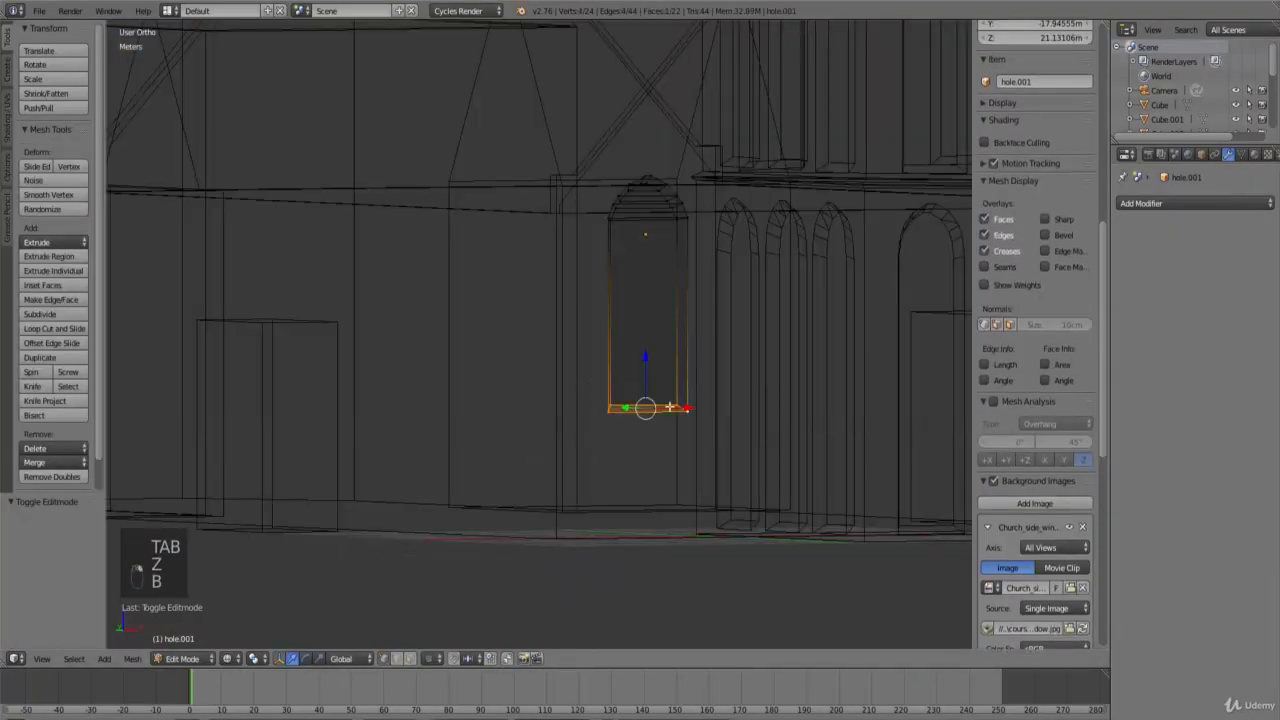
pyautogui.press('KP_1')
pyautogui.press('Tab')
pyautogui.press('z')
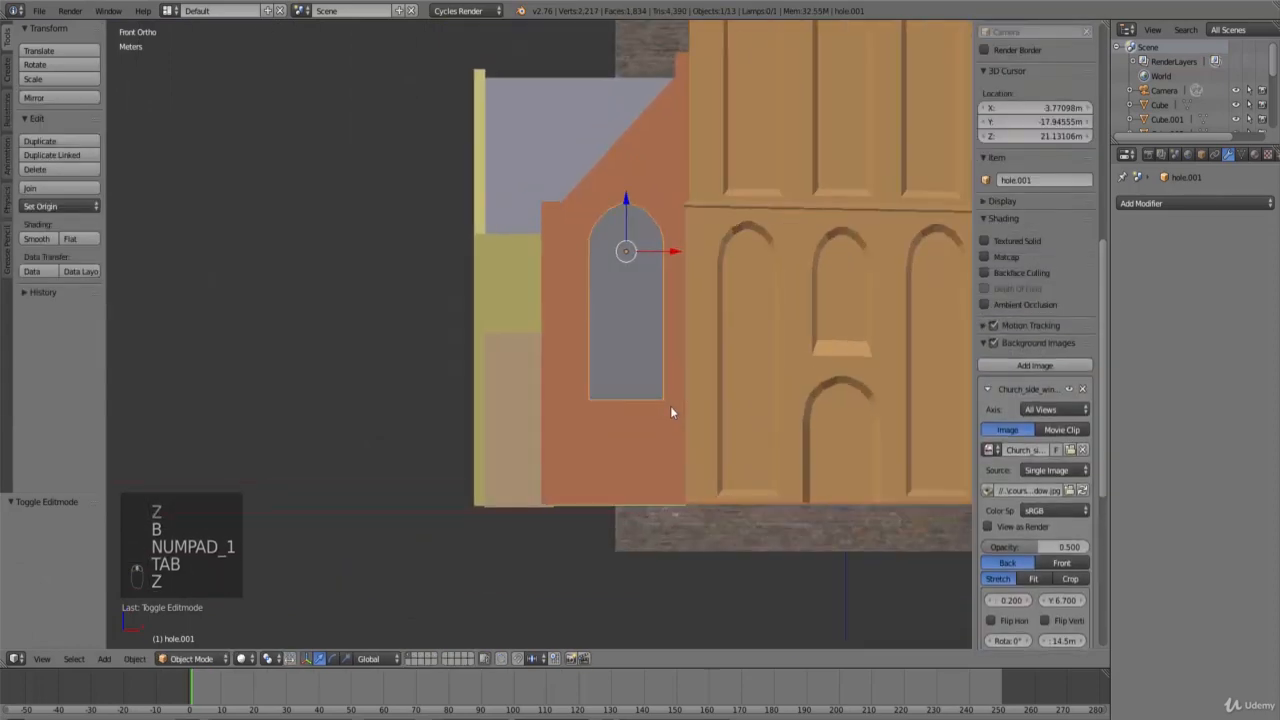
pyautogui.moveTo(670, 406); pyautogui.dragTo(701, 412, button='middle')
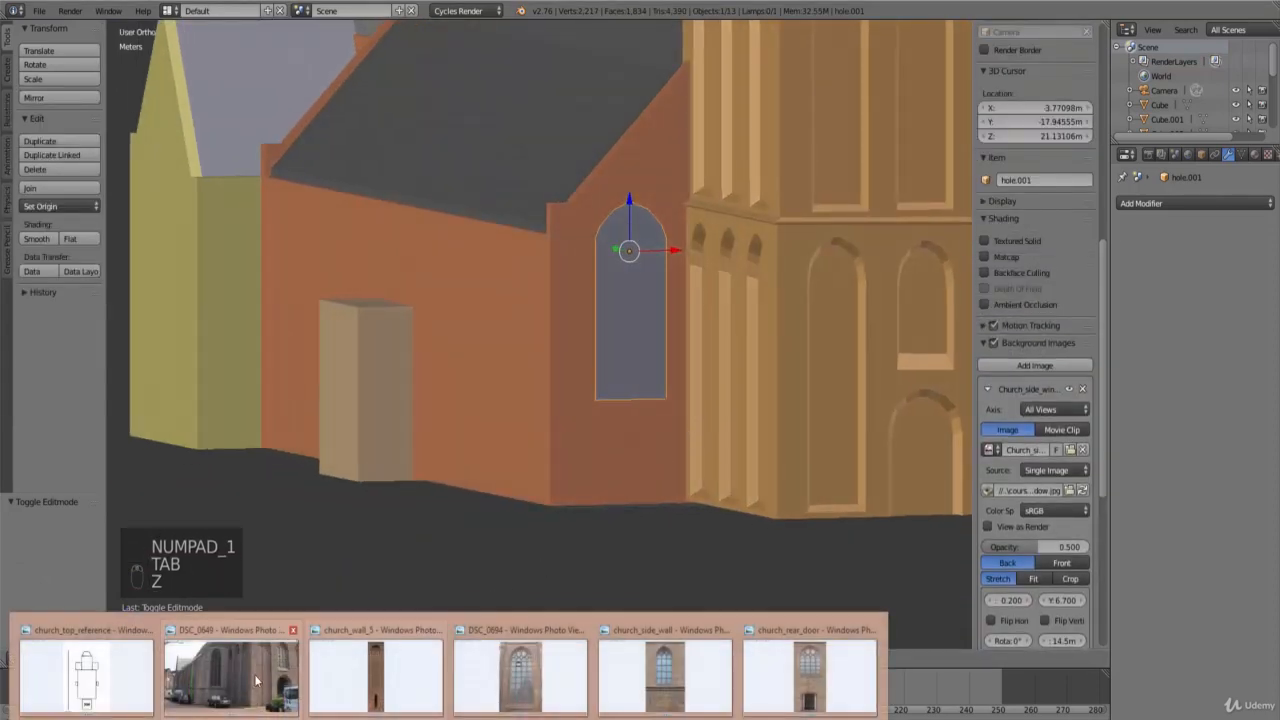
# Step: Check the street photo again in Windows Photo Viewer, then in Blender move the cutter about -30 cm along X, away from the tower
pyautogui.click(256, 682)
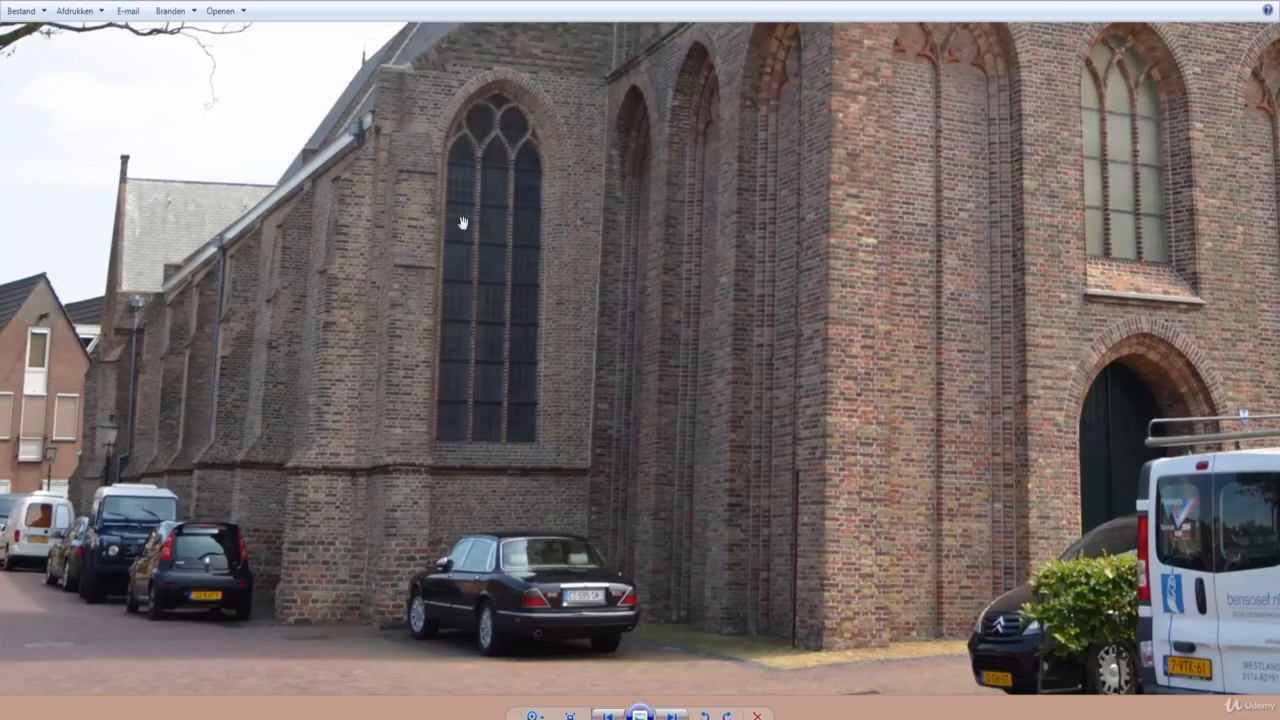
pyautogui.hotkey('alt', 'Tab')
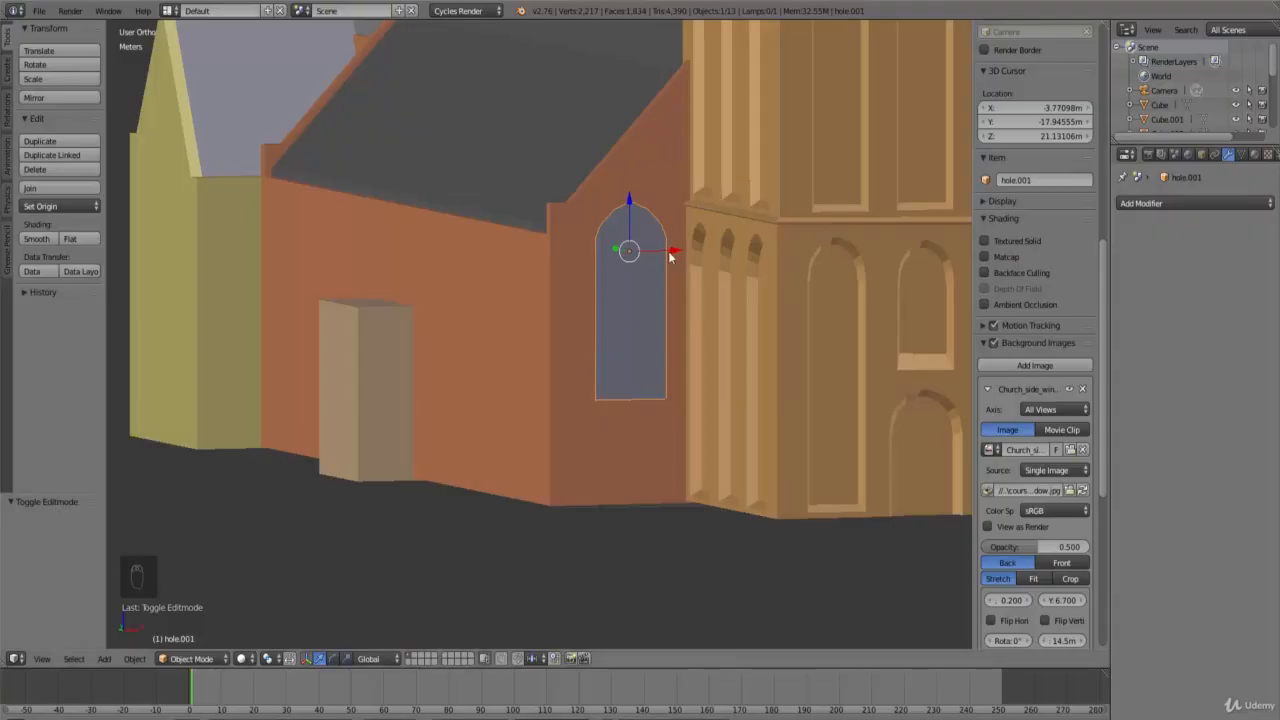
pyautogui.moveTo(668, 251); pyautogui.dragTo(576, 277)
pyautogui.moveTo(610, 302); pyautogui.dragTo(657, 329, button='middle')
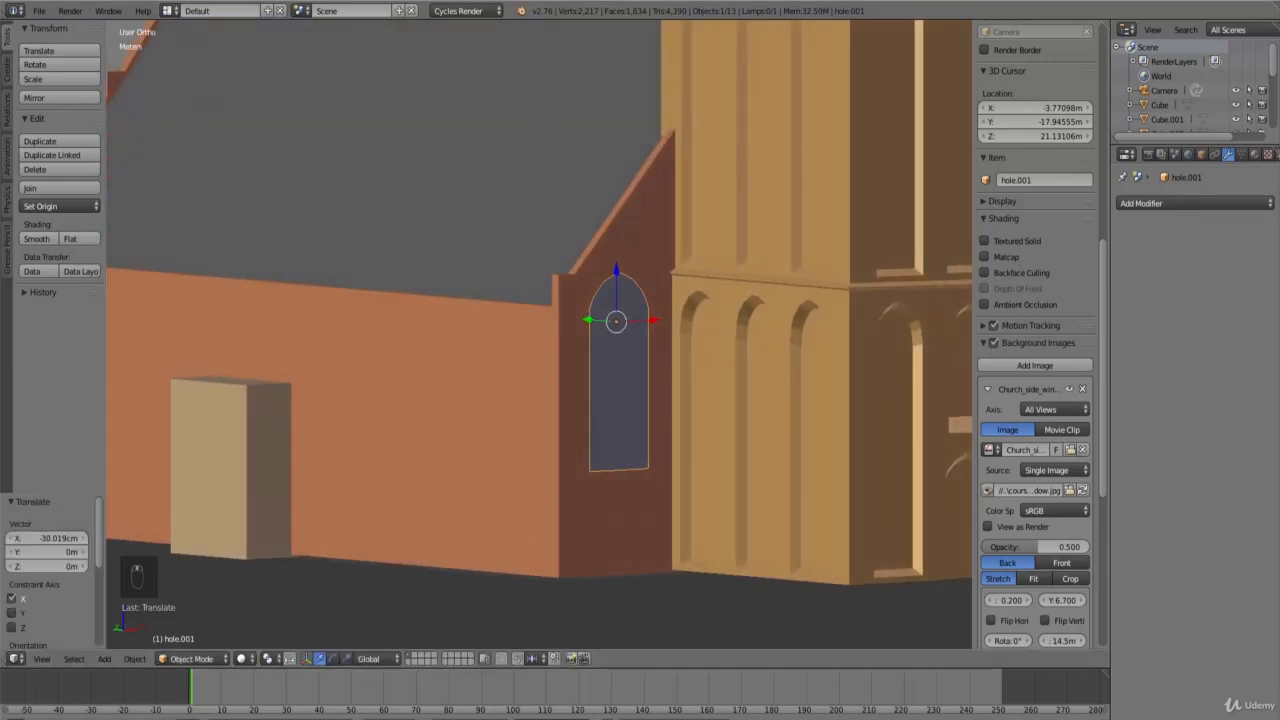
# Step: Reopen the street photo in Windows Photo Viewer and compare the side window's placement with the tower and wall
pyautogui.click(232, 650)
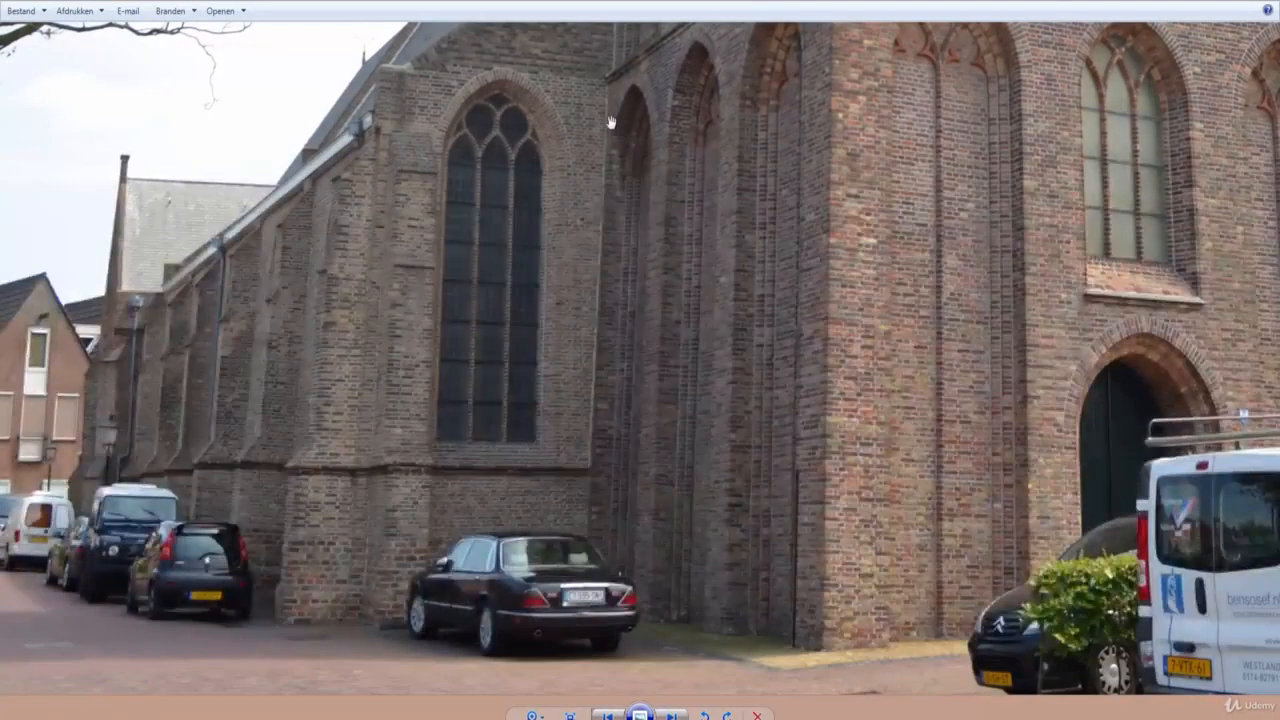
pyautogui.scroll(-4, 620, 375)
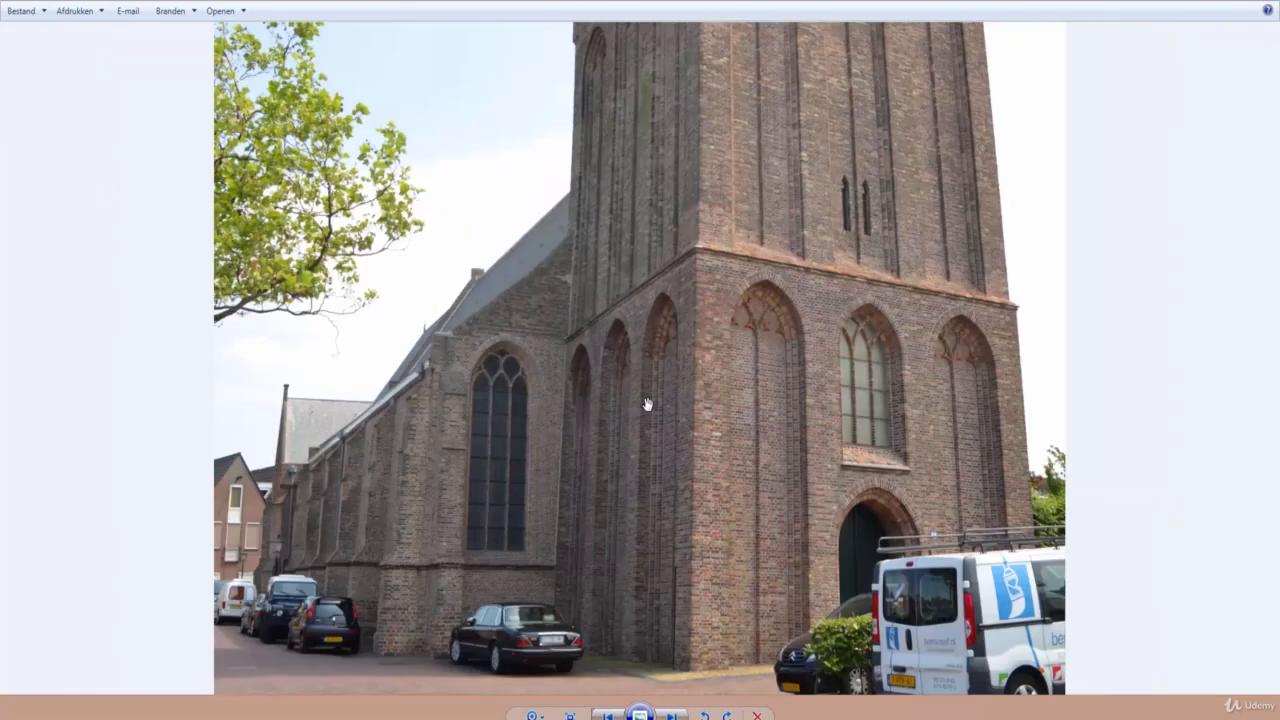
pyautogui.scroll(2, 515, 418)
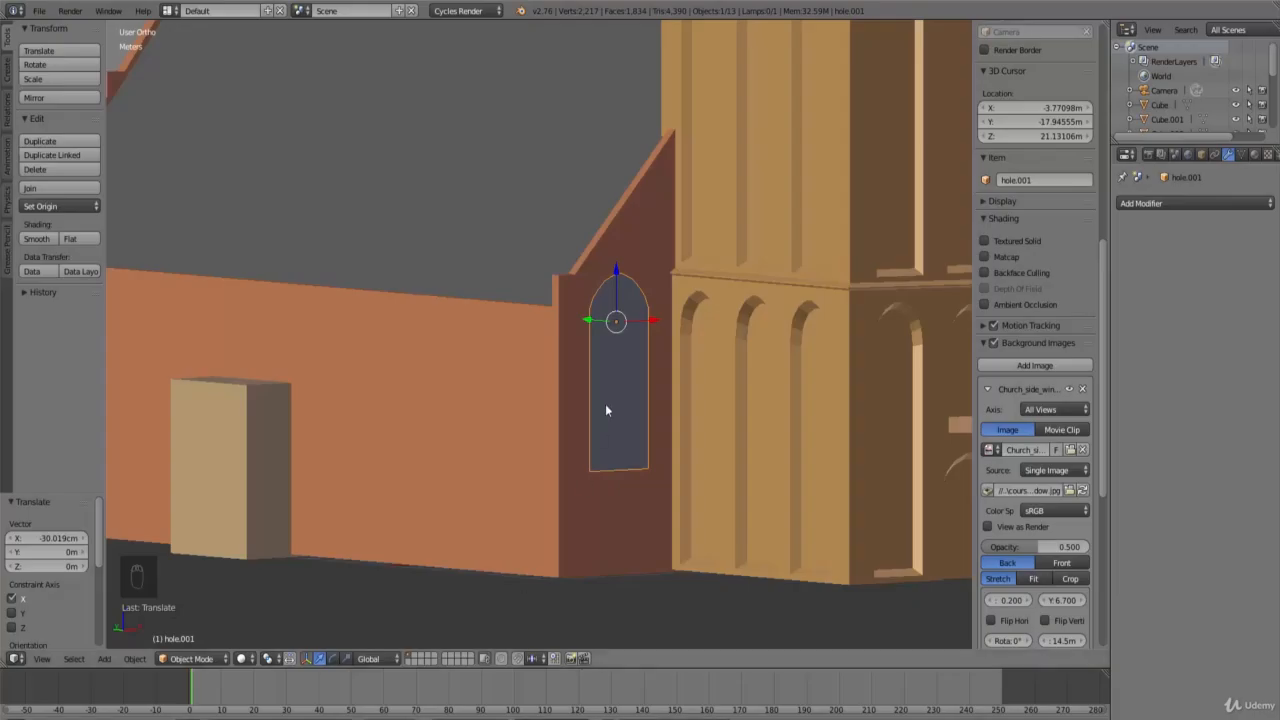
# Step: In front view, duplicate the cutter's whole mesh in Edit Mode and move the copy about 13.97 m along X to the wall across the tower
pyautogui.press('KP_1')
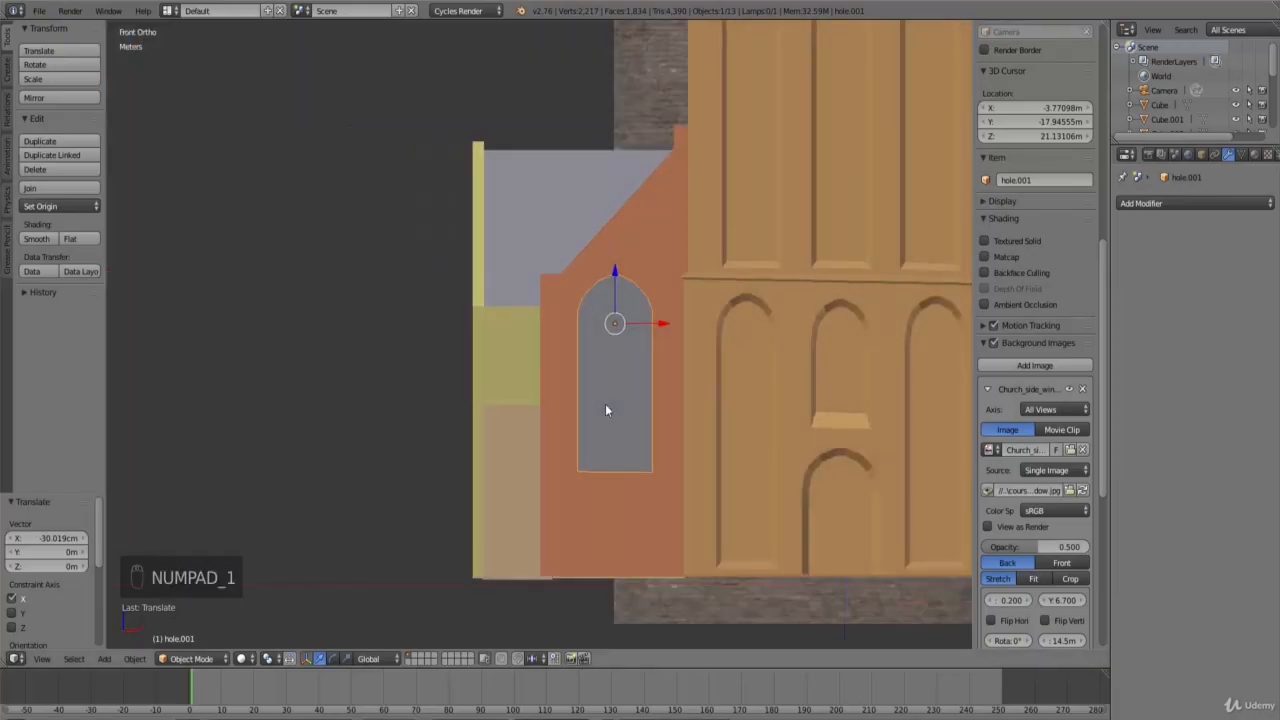
pyautogui.scroll(-4, 606, 410)
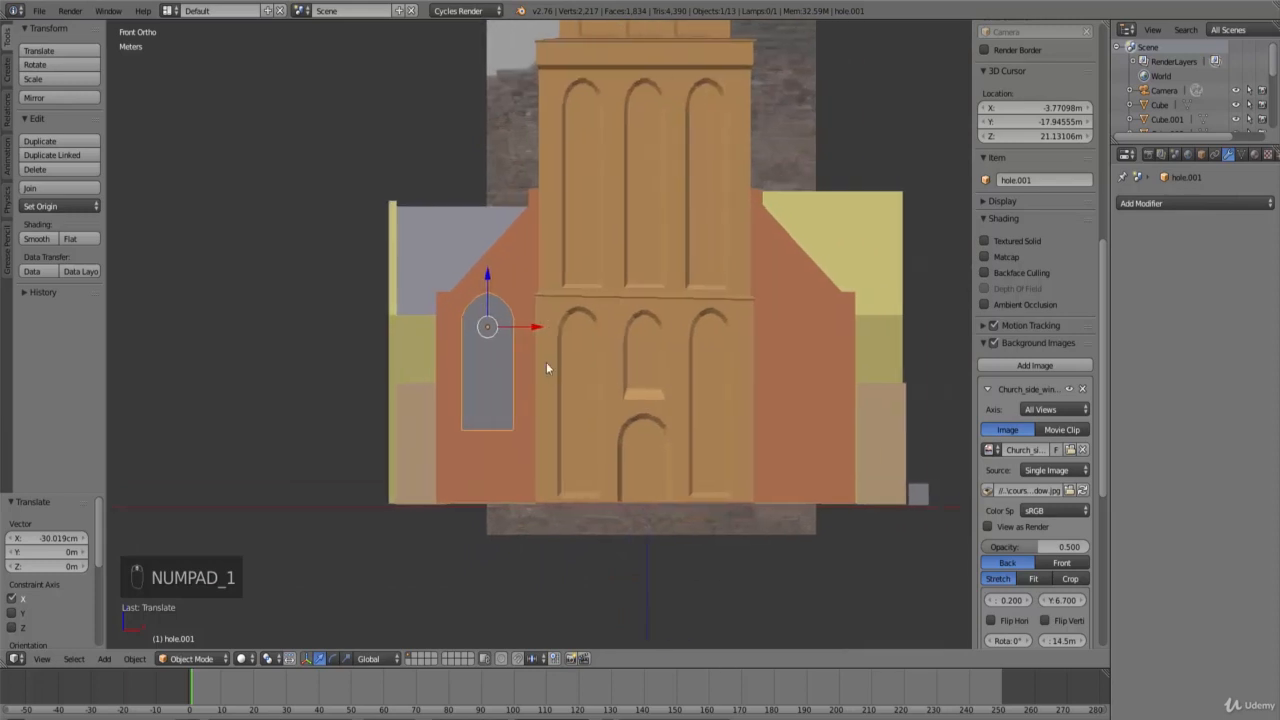
pyautogui.press('Tab')
pyautogui.press('z')
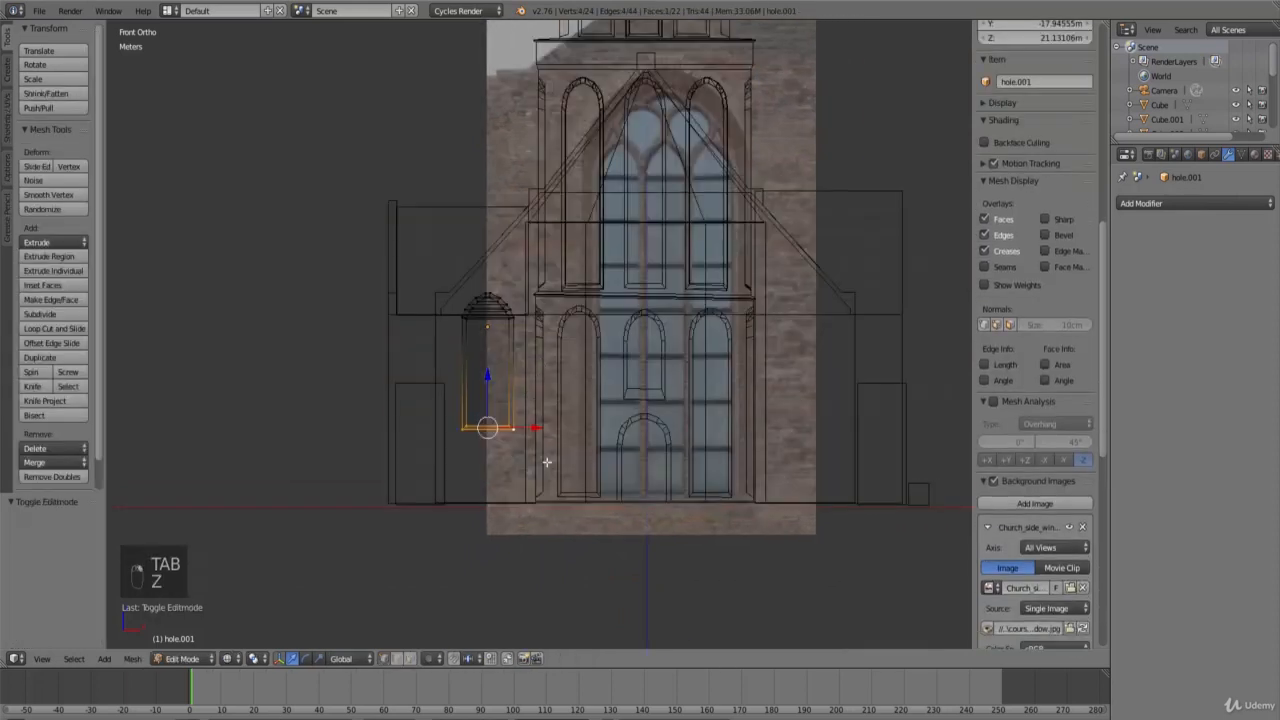
pyautogui.press('b')
pyautogui.moveTo(418, 238); pyautogui.dragTo(552, 474)
pyautogui.hotkey('shift', 'd')
pyautogui.click(597, 364)
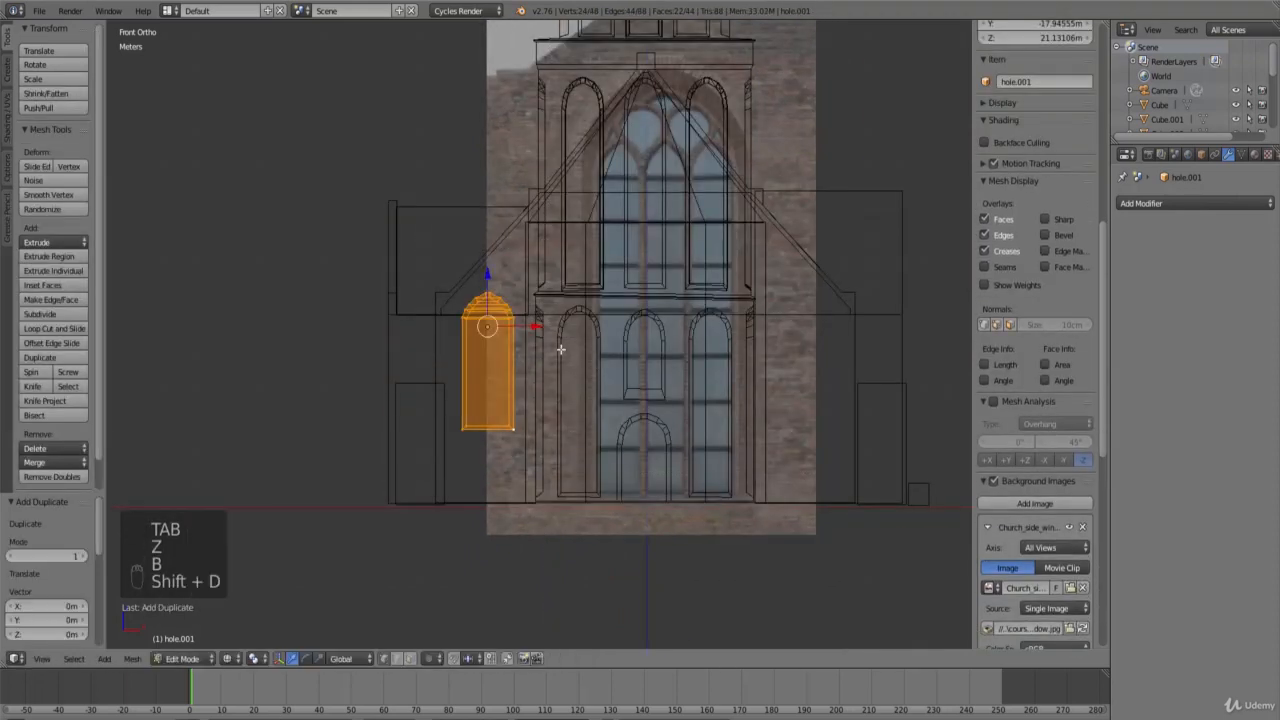
pyautogui.moveTo(540, 327)
pyautogui.mouseDown()
pyautogui.moveTo(870, 356)
pyautogui.moveTo(853, 367)
pyautogui.mouseUp()
# Step: In solid shading, shift the copied window about 4.2 cm further along X and return to Object Mode
pyautogui.press('z')
pyautogui.moveTo(853, 367); pyautogui.dragTo(839, 372, button='middle')
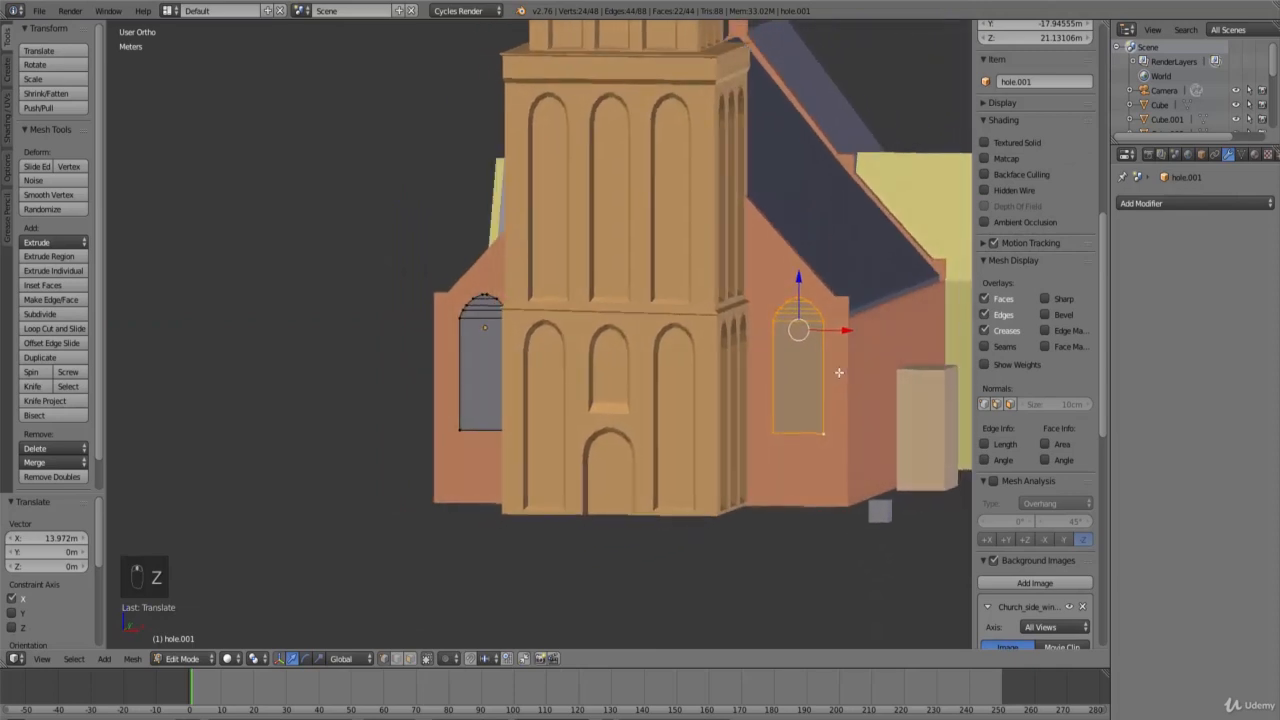
pyautogui.moveTo(846, 330); pyautogui.dragTo(855, 334)
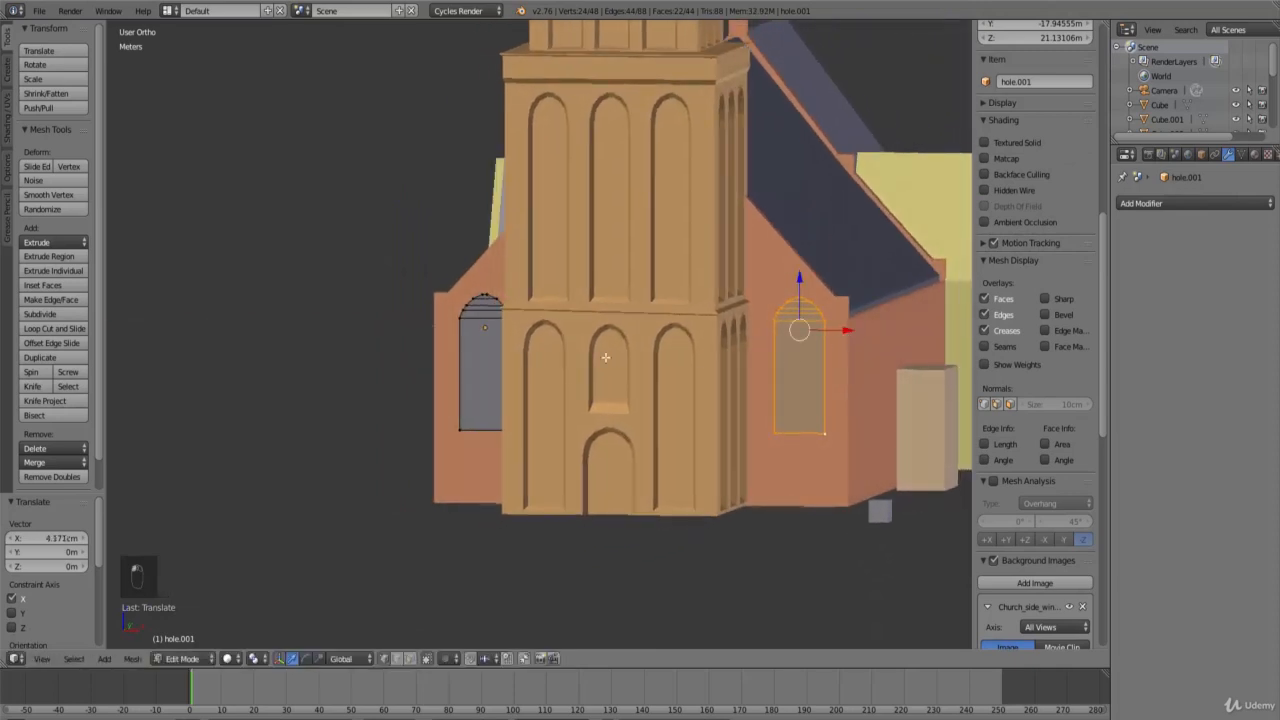
pyautogui.moveTo(534, 354); pyautogui.dragTo(602, 353, button='middle')
pyautogui.press('KP_1')
pyautogui.press('Tab')
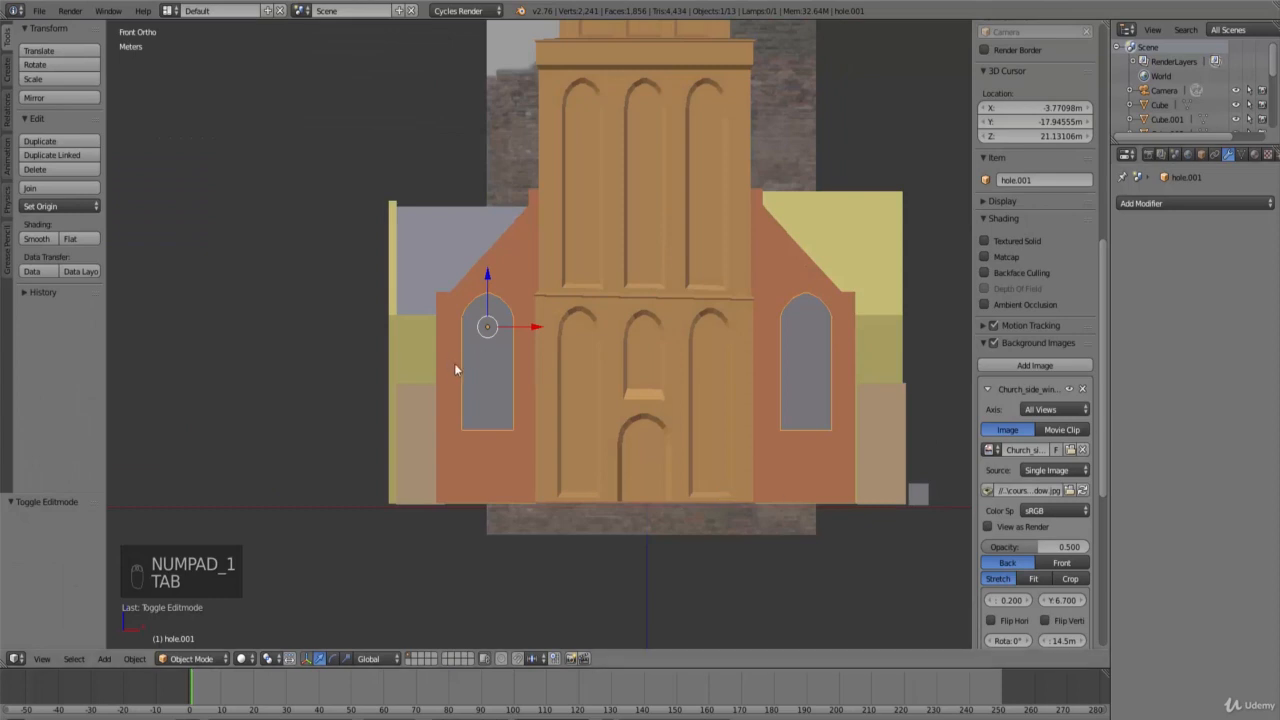
# Step: Replace the background image with church_side_wall.jpg from the window textures folder
pyautogui.moveTo(454, 369); pyautogui.dragTo(535, 410, button='middle')
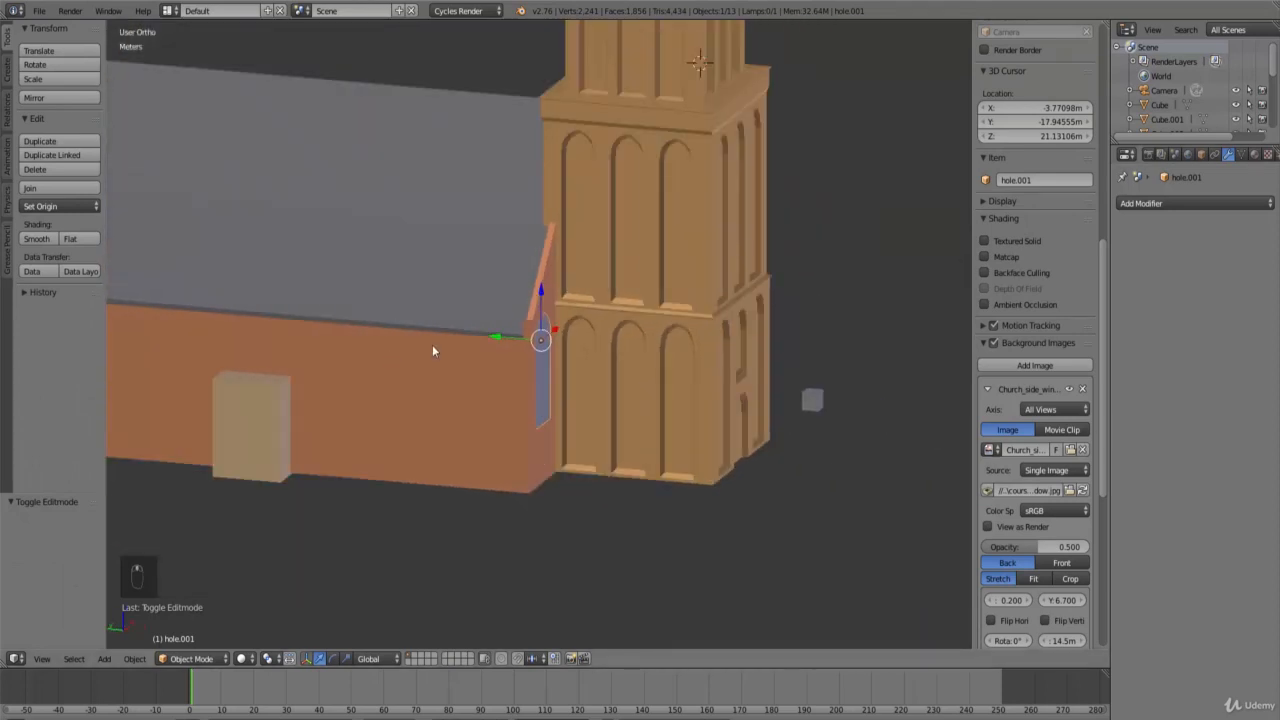
pyautogui.moveTo(433, 351); pyautogui.dragTo(847, 351, button='middle')
pyautogui.moveTo(642, 393); pyautogui.dragTo(689, 382, button='middle')
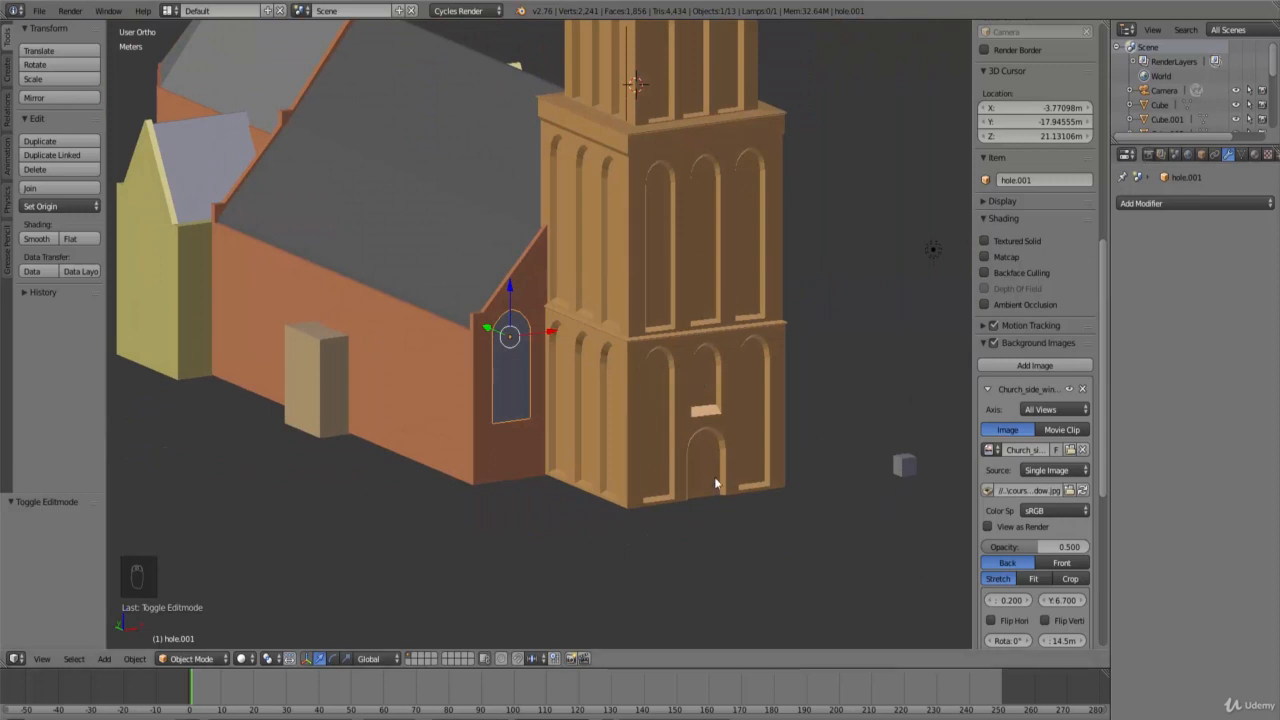
pyautogui.click(1071, 451)
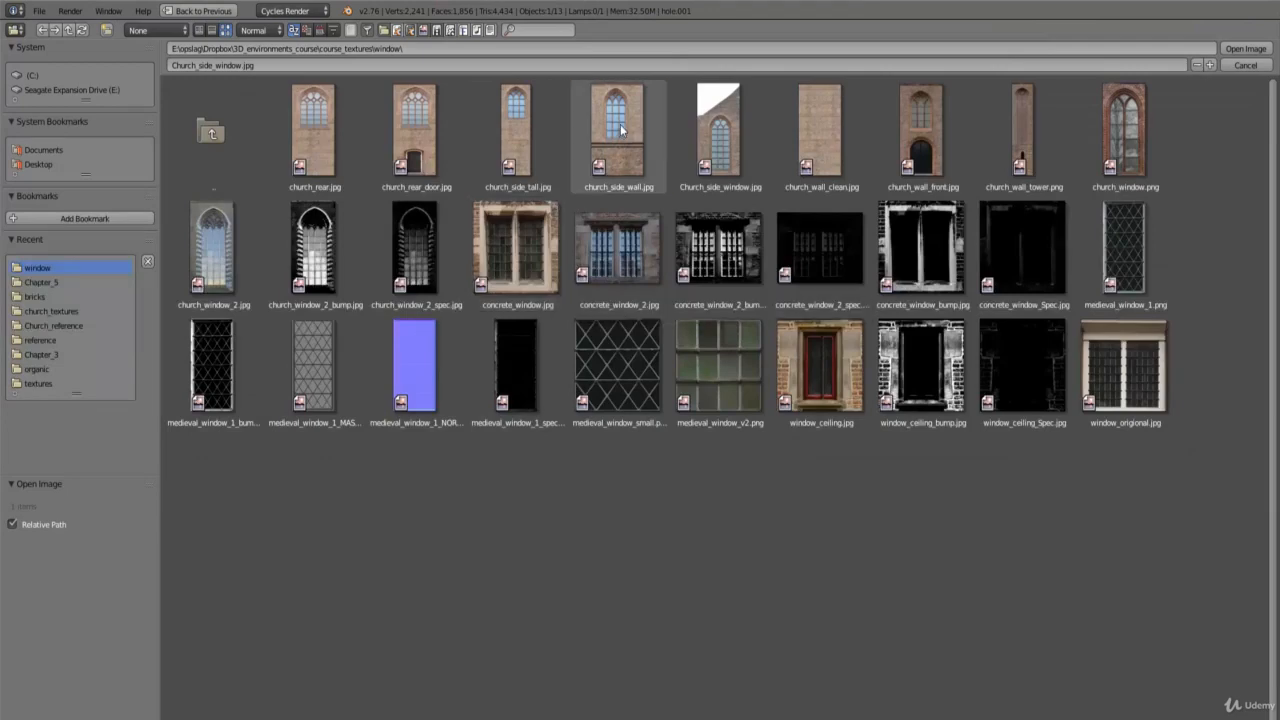
pyautogui.click(617, 128)
pyautogui.click(1245, 48)
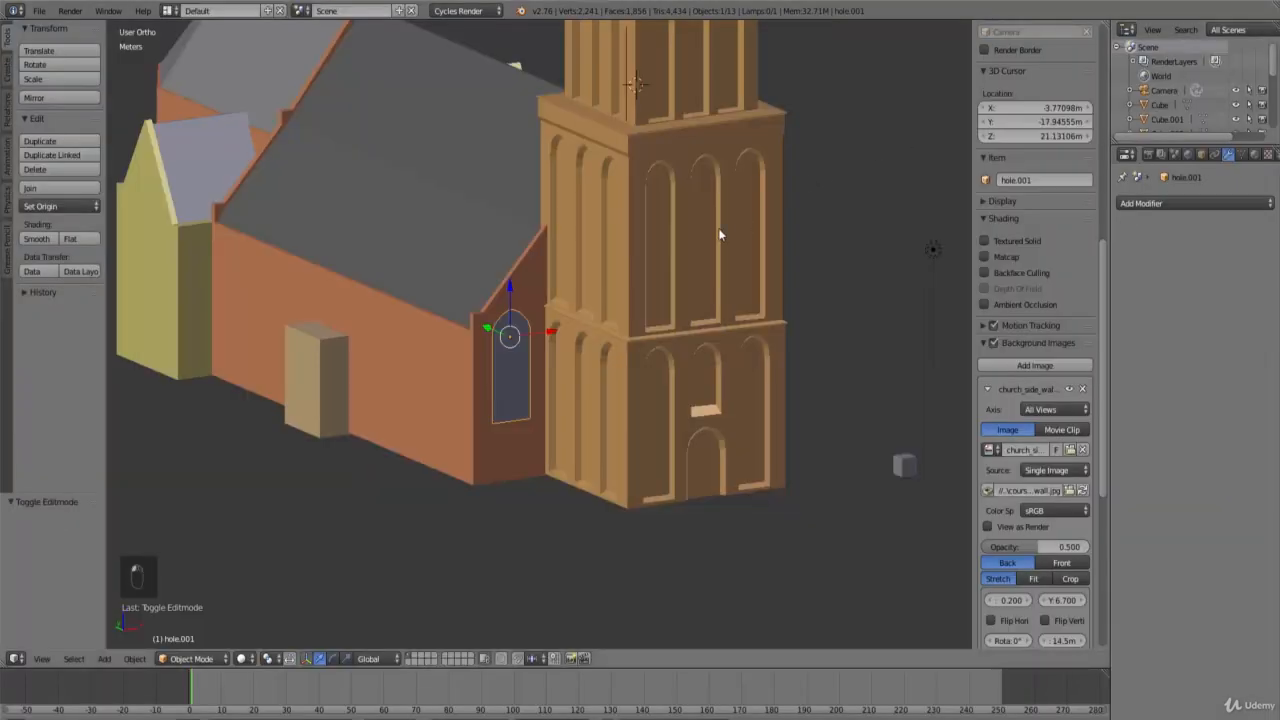
# Step: In front view, duplicate the two-window cutter object and place the copy in the empty space beside the church
pyautogui.press('KP_1')
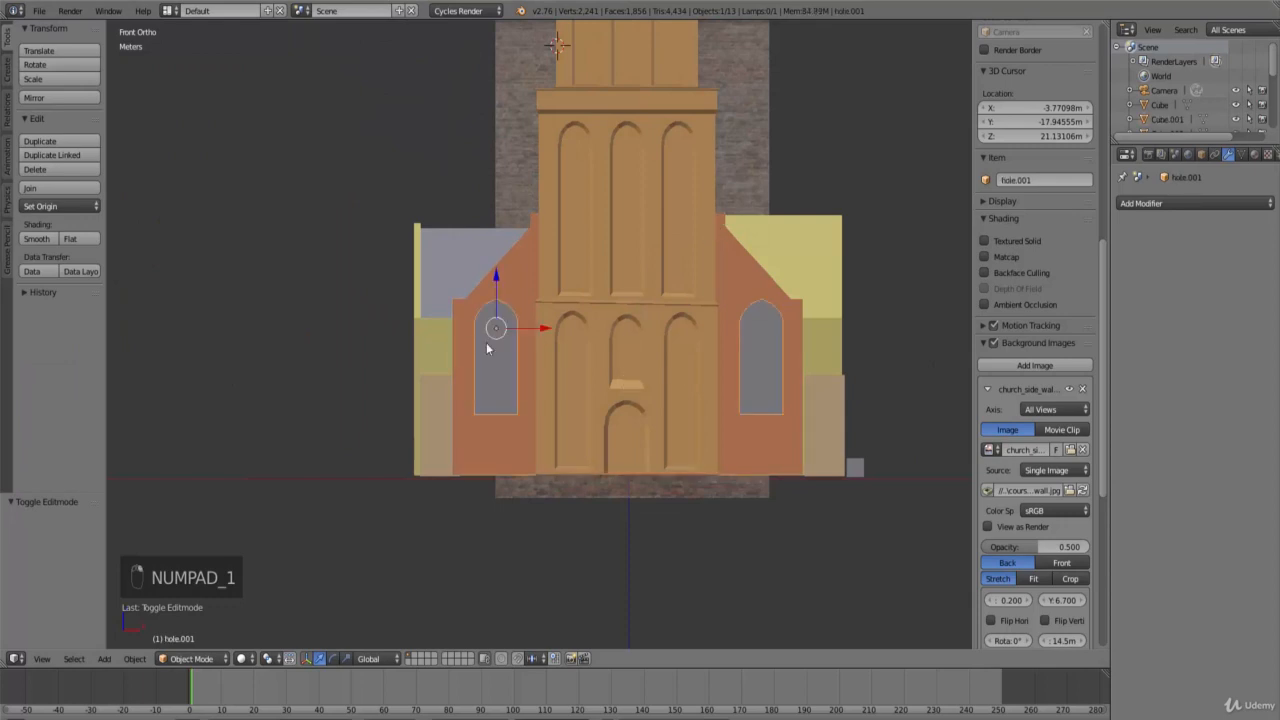
pyautogui.hotkey('shift', 'd')
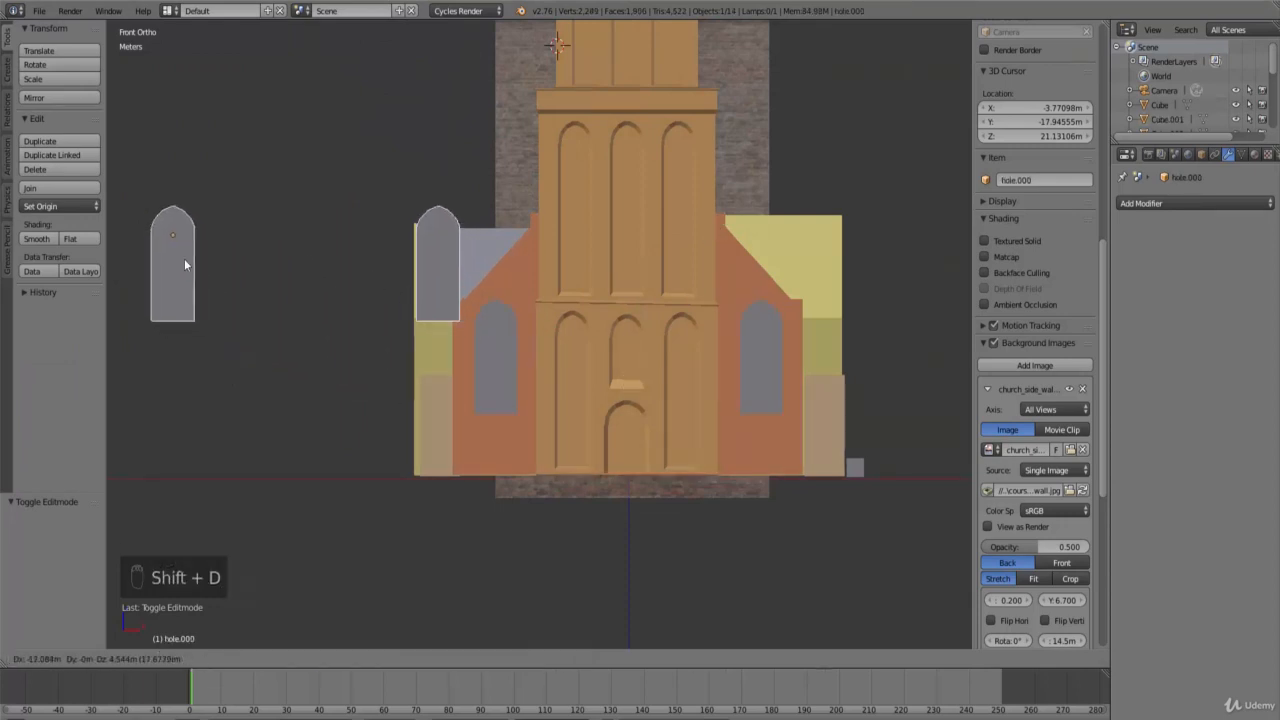
pyautogui.click(155, 240)
# Step: Delete the vertices of the second window from the duplicated cutter, leaving a single arch
pyautogui.press('Tab')
pyautogui.press('z')
pyautogui.press('b')
pyautogui.moveTo(95, 295); pyautogui.dragTo(285, 110)
pyautogui.press('x')
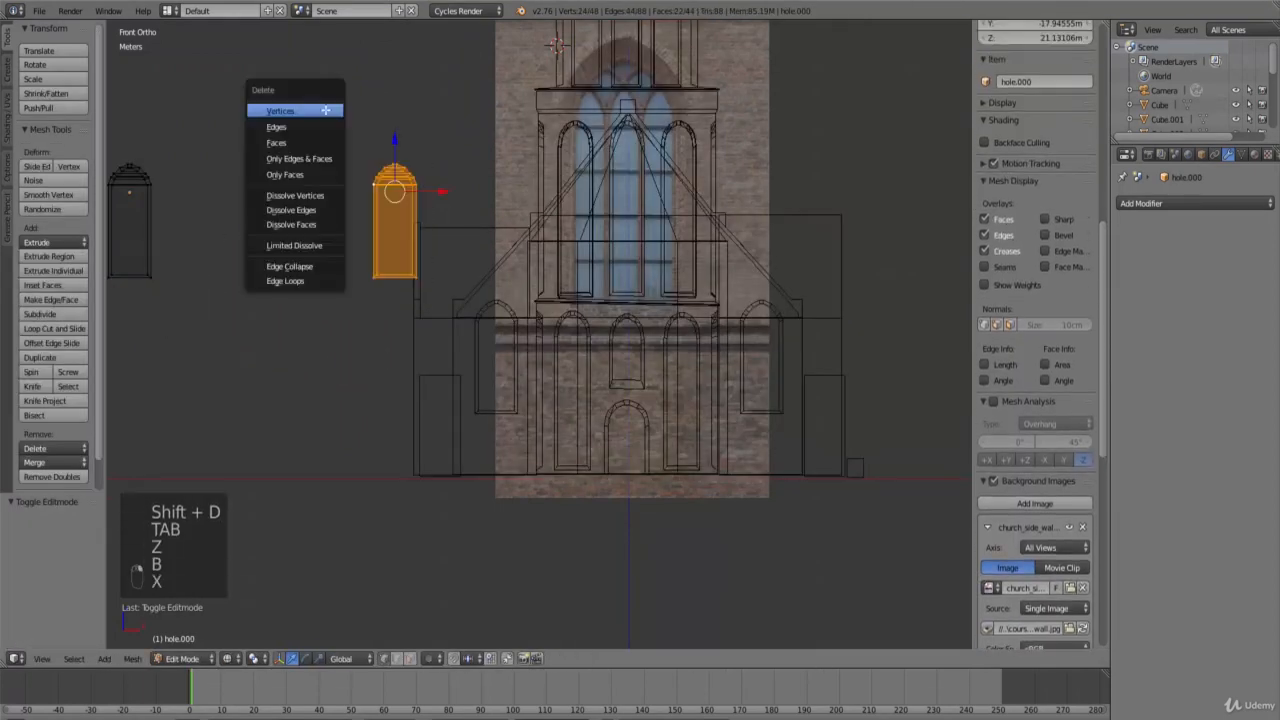
pyautogui.click(325, 110)
pyautogui.press('Tab')
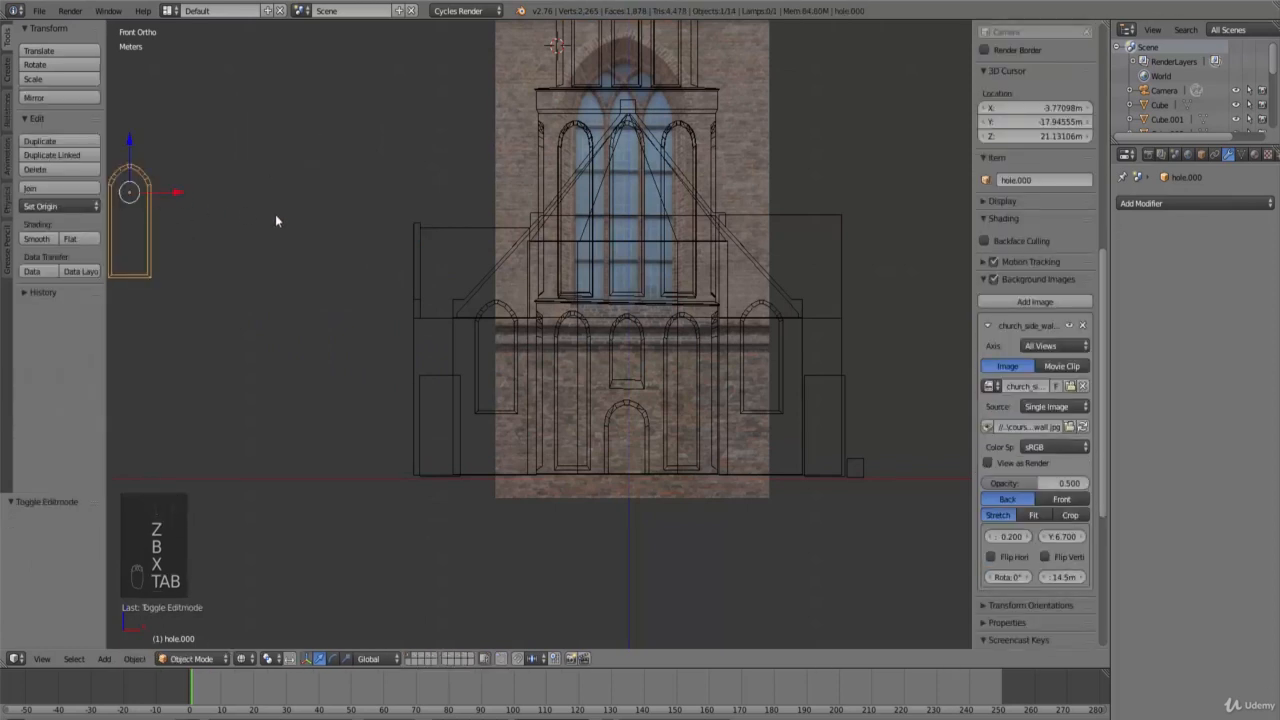
# Step: Box-select the church objects covering the background image and hide them
pyautogui.scroll(-2, 490, 278)
pyautogui.click(555, 318)
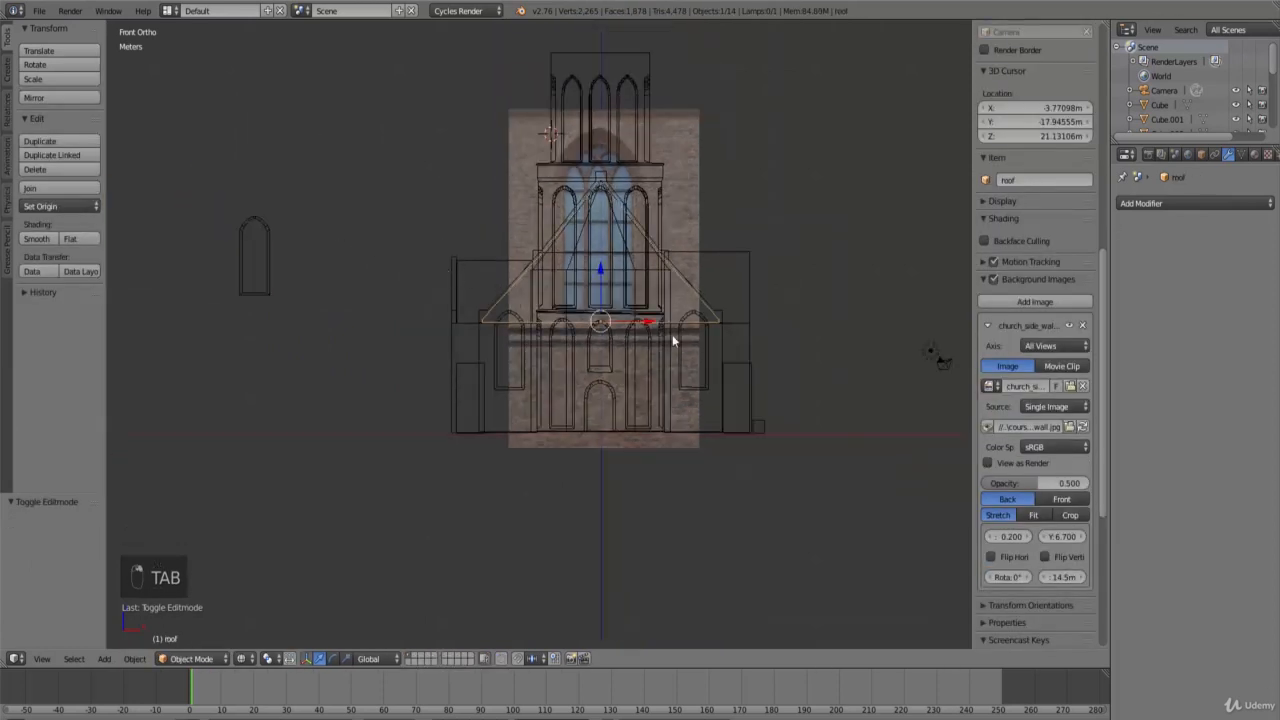
pyautogui.press('b')
pyautogui.press('b')
pyautogui.moveTo(765, 450)
pyautogui.mouseDown()
pyautogui.moveTo(446, 130)
pyautogui.moveTo(440, 83)
pyautogui.mouseUp()
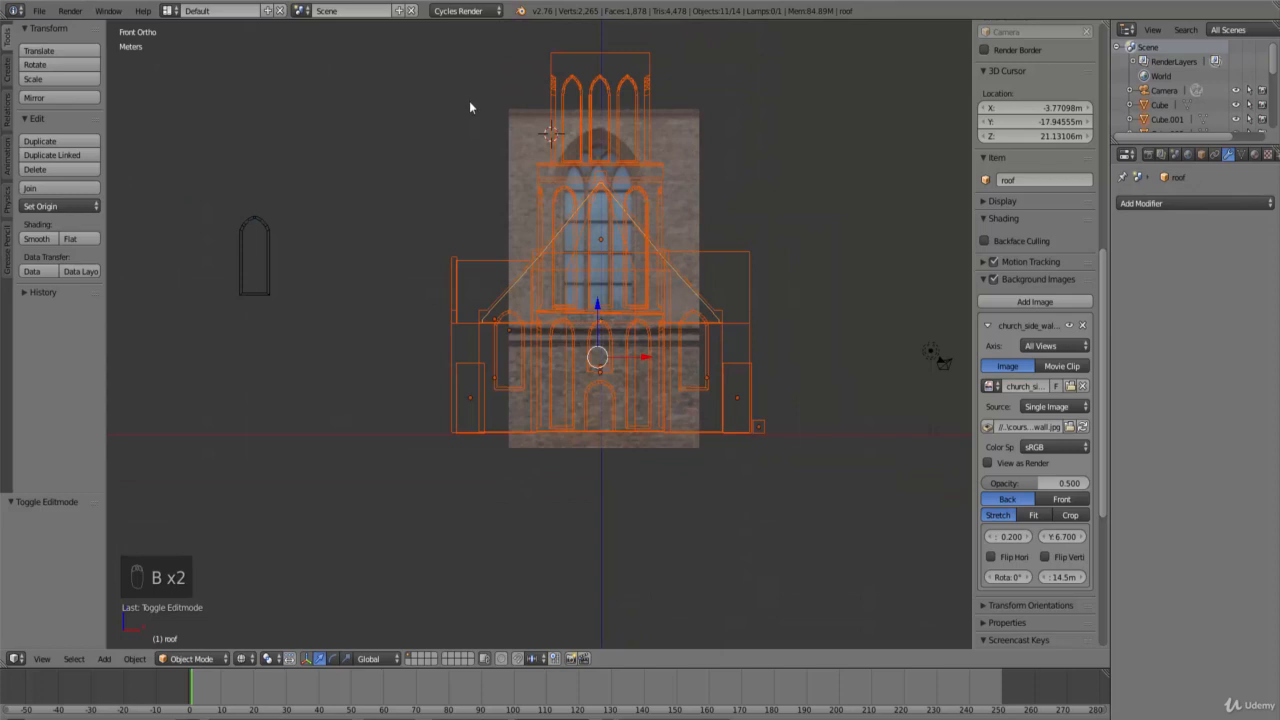
pyautogui.press('h')
# Step: Move the single-arch cutter about 26.73 m along X and 2.59 m along Z onto the window in the background image
pyautogui.rightClick(239, 242)
pyautogui.press('g')
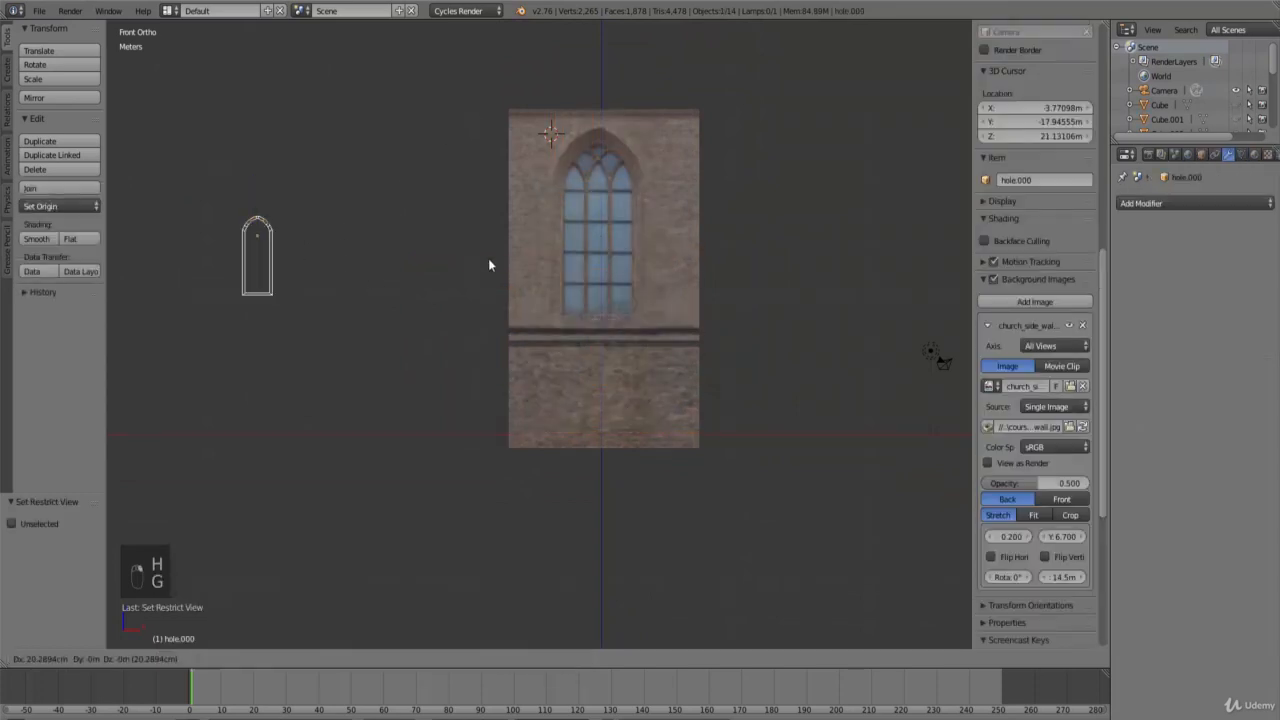
pyautogui.click(711, 239)
pyautogui.keyDown('shift'); pyautogui.moveTo(711, 239); pyautogui.dragTo(692, 326, button='middle'); pyautogui.keyUp('shift')
pyautogui.scroll(3, 692, 326)
pyautogui.scroll(-3, 691, 344)
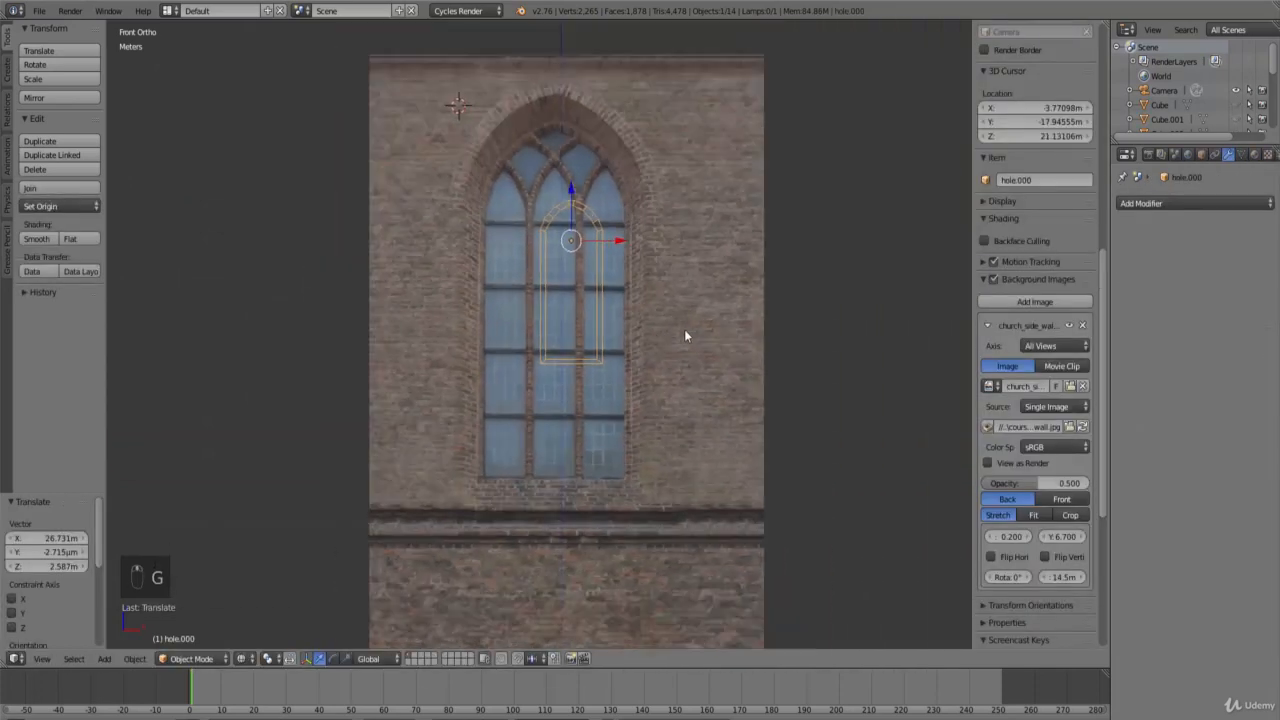
# Step: Enlarge the single-arch cutter to about 2.54 times its size, fine-tune its scale, and align it over the background-image window
pyautogui.press('s')
pyautogui.click(828, 390)
pyautogui.scroll(2, 803, 414)
pyautogui.press('g')
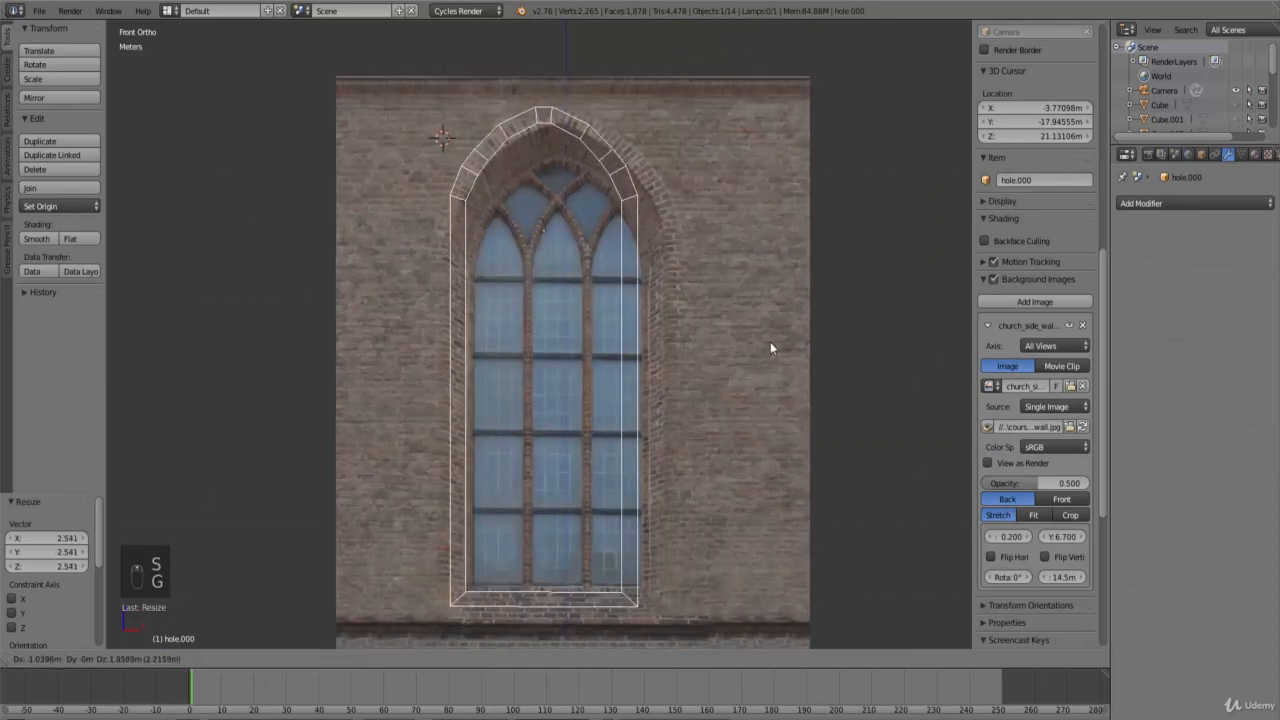
pyautogui.click(770, 341)
pyautogui.press('s')
pyautogui.click(766, 344)
pyautogui.press('g')
pyautogui.click(779, 359)
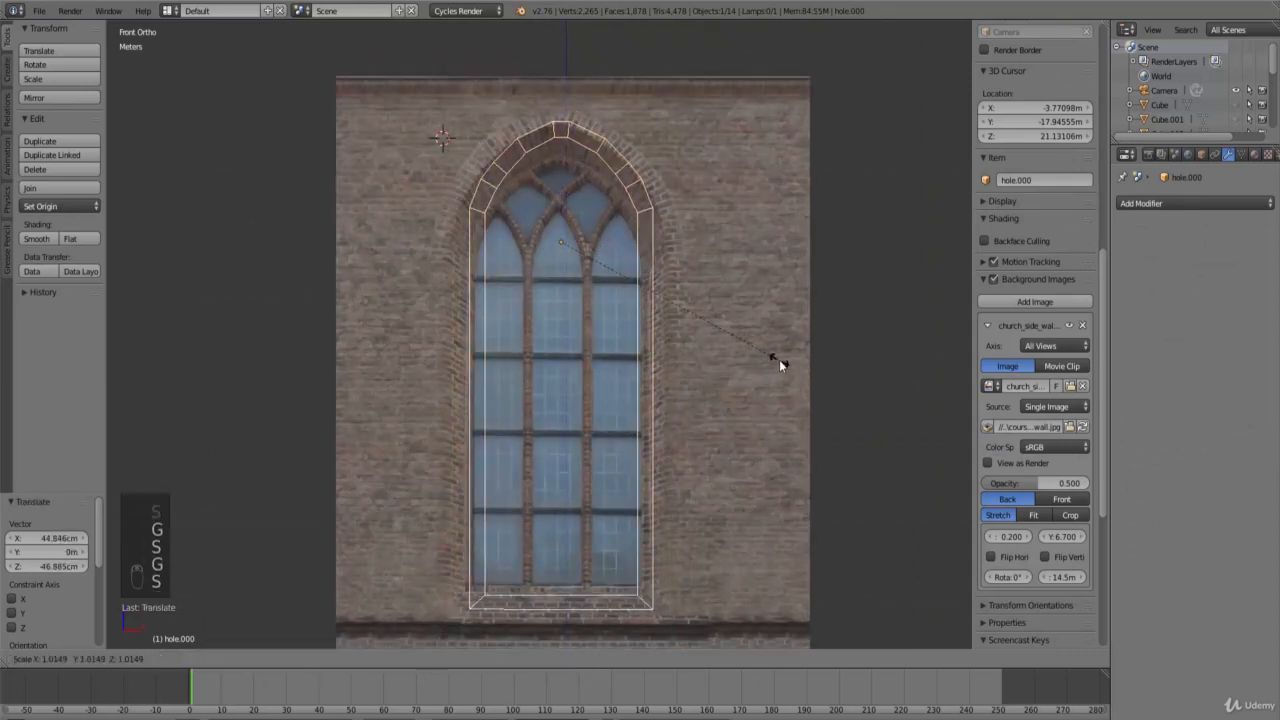
# Step: Widen the arch cutter along X by a factor of about 1.19 to reach the outer edges of the window recess
pyautogui.press('s')
pyautogui.press('x')
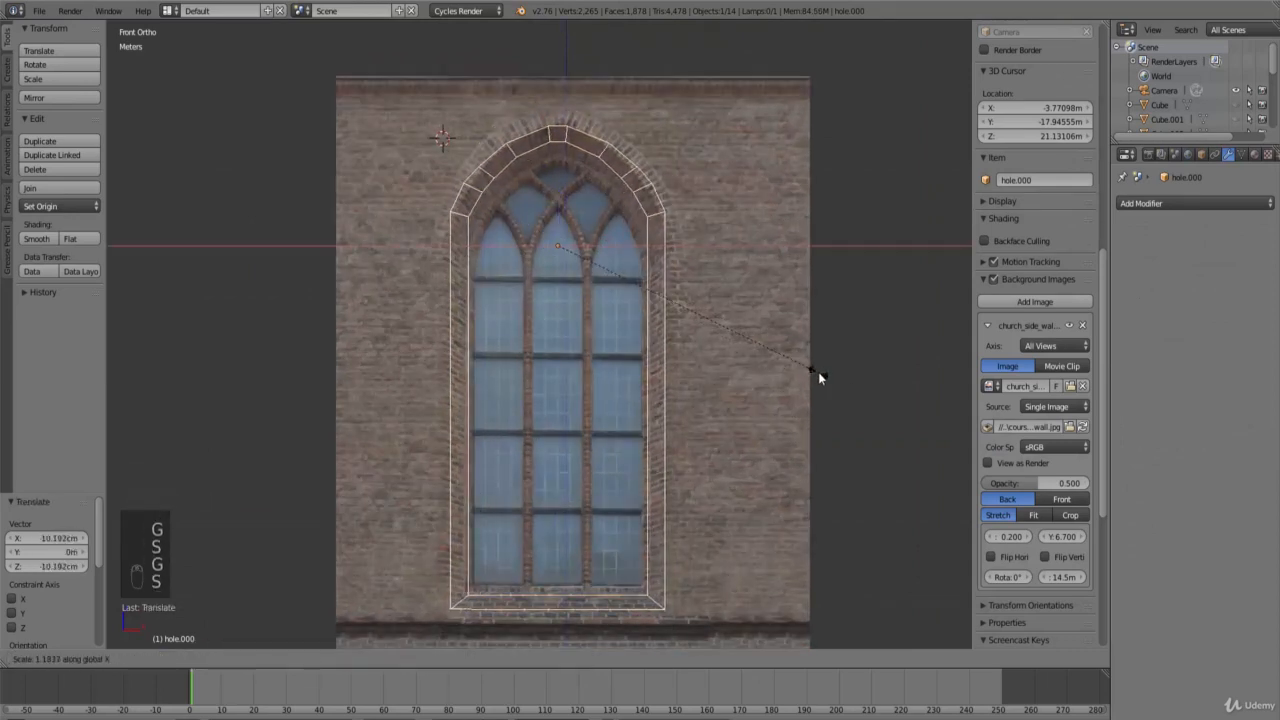
pyautogui.click(820, 372)
# Step: Scale the cutter's bottom vertices along Z by about 2.217 to match the sloped sill in the image
pyautogui.keyDown('shift'); pyautogui.scroll(-3, 740, 322); pyautogui.keyUp('shift')
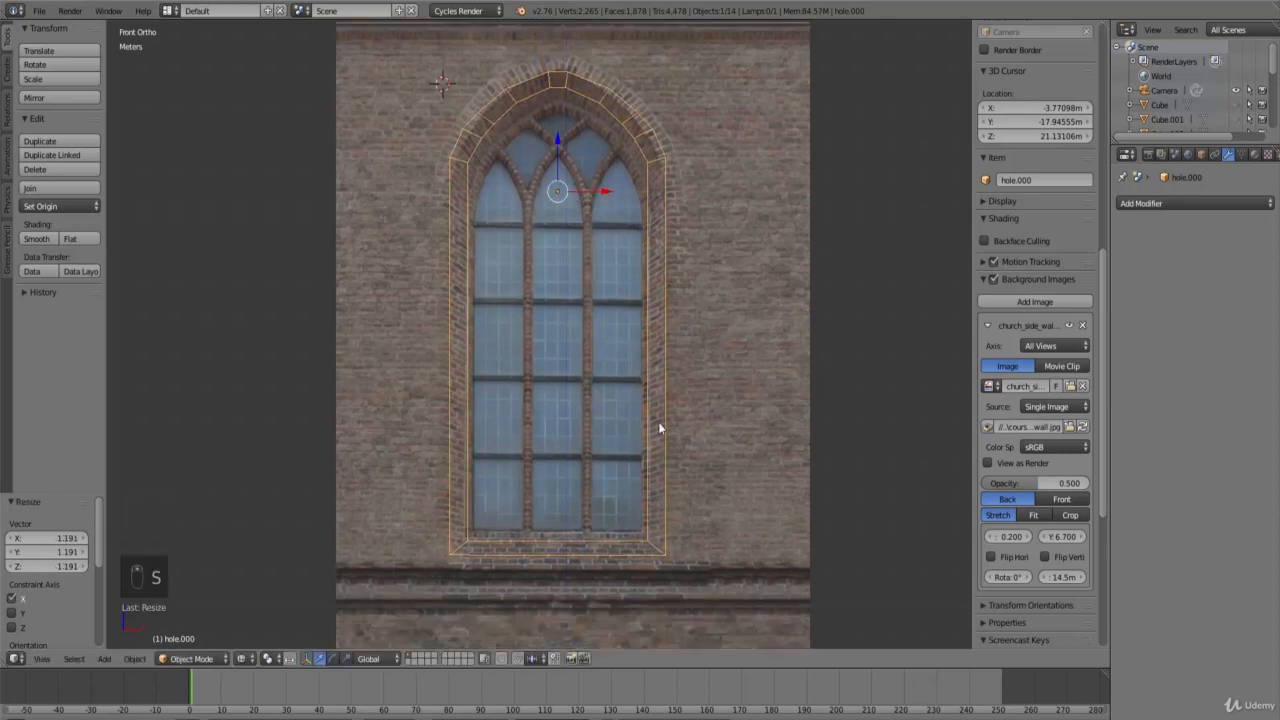
pyautogui.press('Tab')
pyautogui.press('b')
pyautogui.moveTo(715, 594); pyautogui.dragTo(621, 539)
pyautogui.press('b')
pyautogui.moveTo(358, 454); pyautogui.dragTo(745, 598)
pyautogui.press('s')
pyautogui.press('z')
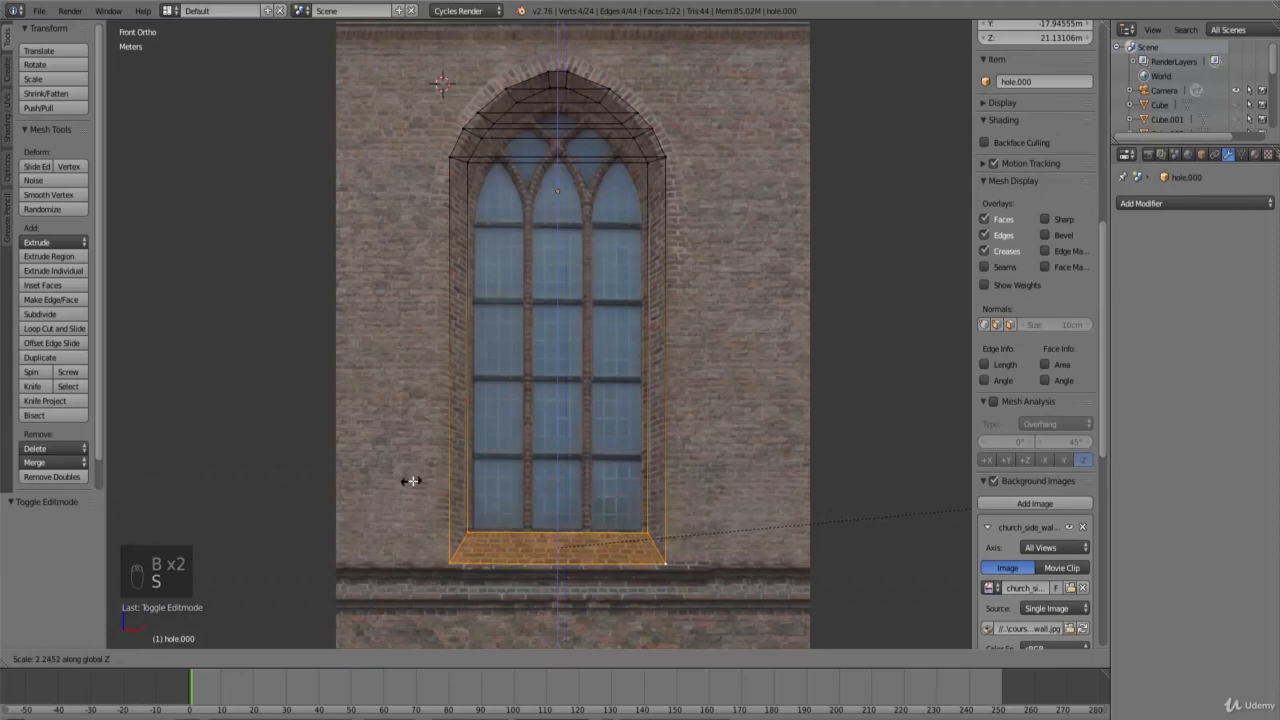
pyautogui.click(409, 440)
# Step: Select all of the cutter's arch vertices, stretch them along Z, and lower them about 34.4 cm onto the brick arch
pyautogui.keyDown('shift'); pyautogui.scroll(5, 677, 266); pyautogui.keyUp('shift')
pyautogui.keyDown('shift'); pyautogui.scroll(3, 677, 266); pyautogui.keyUp('shift')
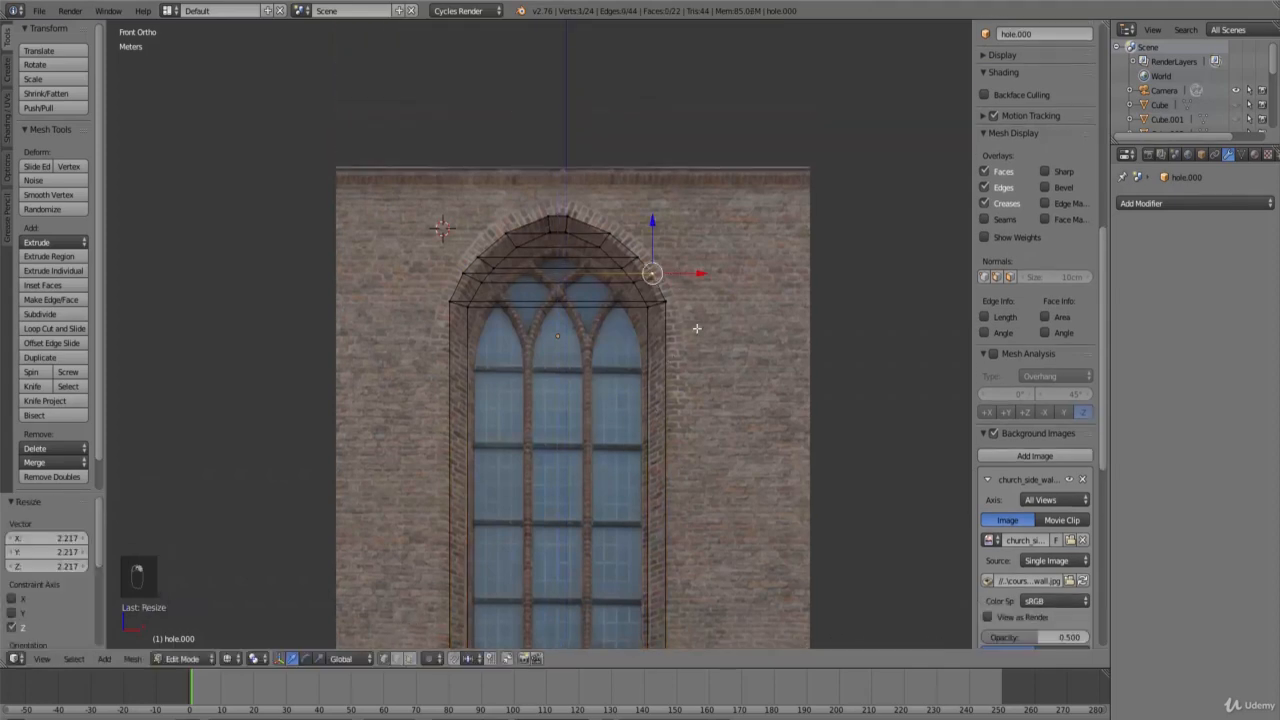
pyautogui.press('b')
pyautogui.moveTo(680, 336); pyautogui.dragTo(446, 212)
pyautogui.rightClick(664, 304)
pyautogui.press('b')
pyautogui.moveTo(677, 340); pyautogui.dragTo(438, 200)
pyautogui.keyDown('shift'); pyautogui.scroll(2, 677, 297); pyautogui.keyUp('shift')
pyautogui.scroll(4, 677, 297)
pyautogui.press('s')
pyautogui.press('z')
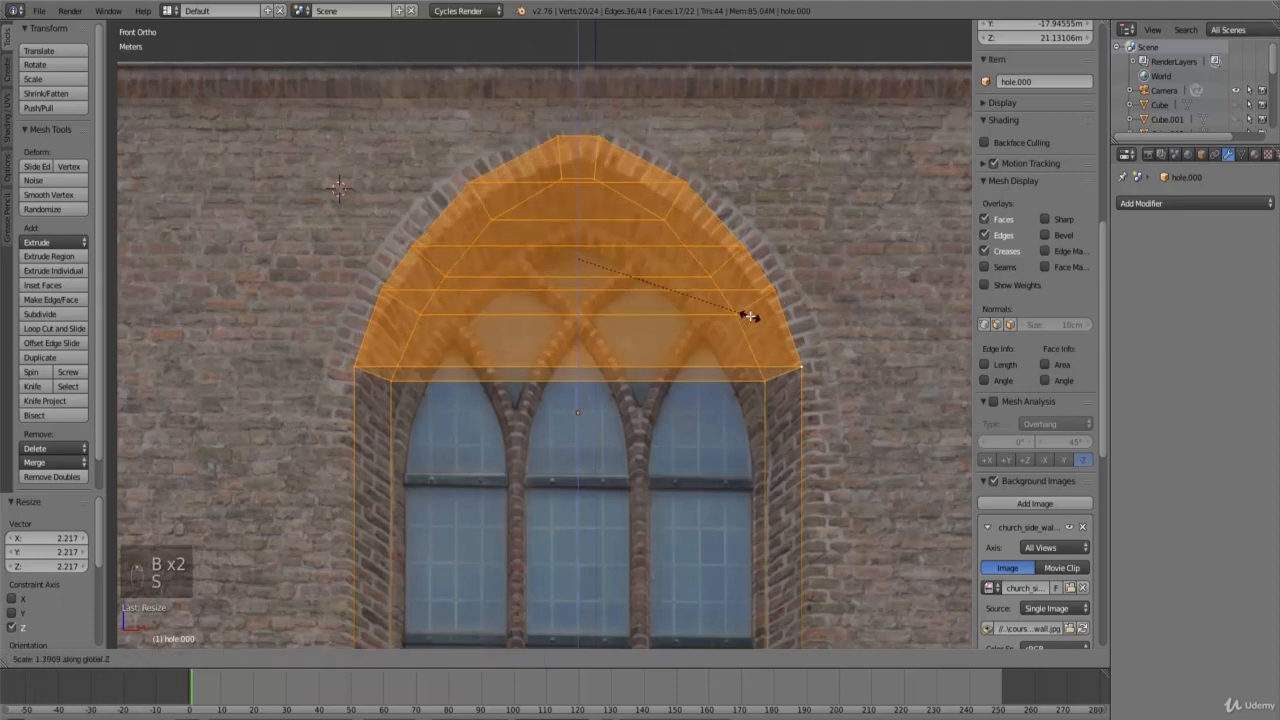
pyautogui.click(749, 314)
pyautogui.moveTo(580, 206); pyautogui.dragTo(578, 231)
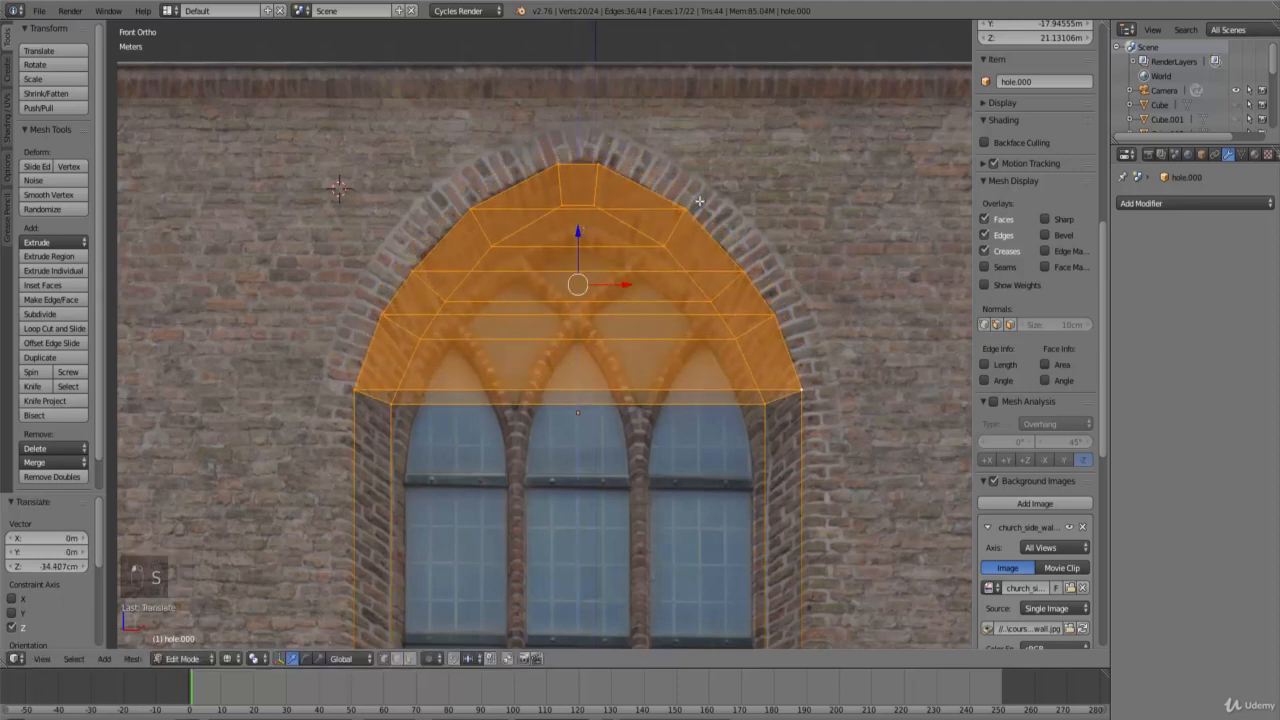
# Step: Scale the selected arch vertices along Z to 0.969
pyautogui.press('s')
pyautogui.press('z')
pyautogui.click(694, 205)
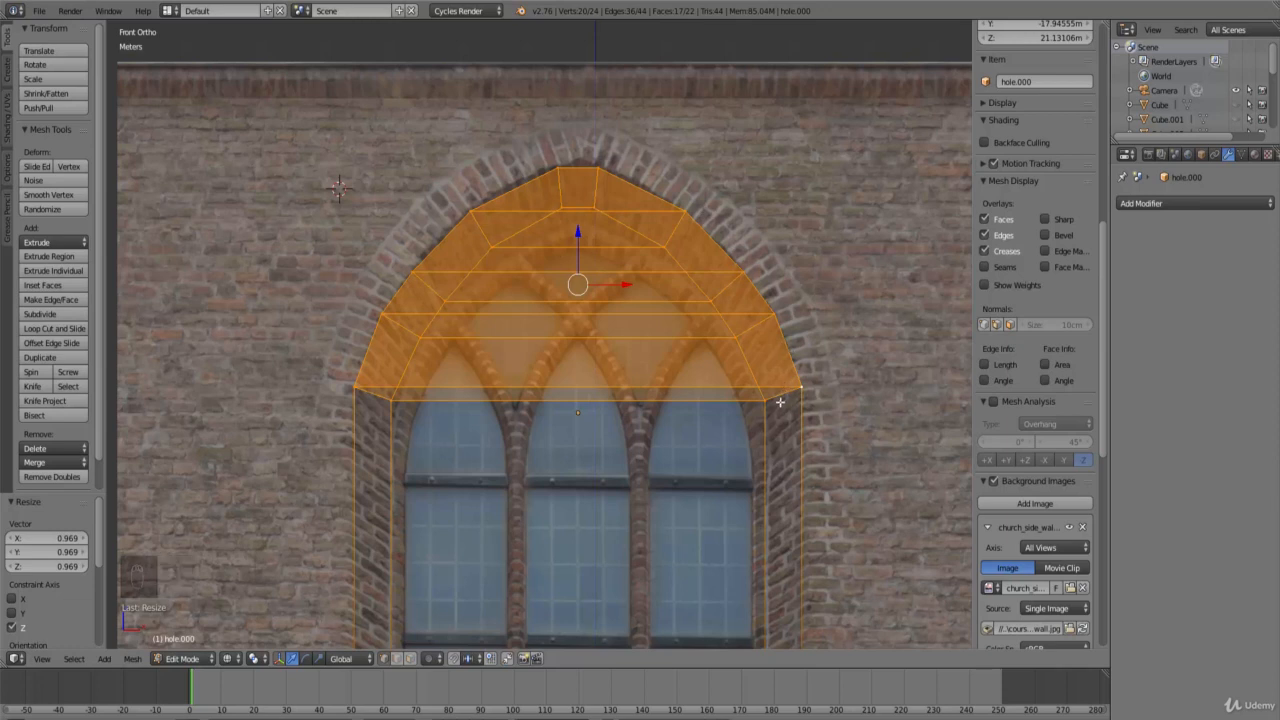
# Step: Select the four vertices at the base of the arch and lower them about 39.3 cm along Z
pyautogui.rightClick(766, 400)
pyautogui.press('b')
pyautogui.moveTo(857, 443); pyautogui.dragTo(337, 371)
pyautogui.press('g')
pyautogui.press('z')
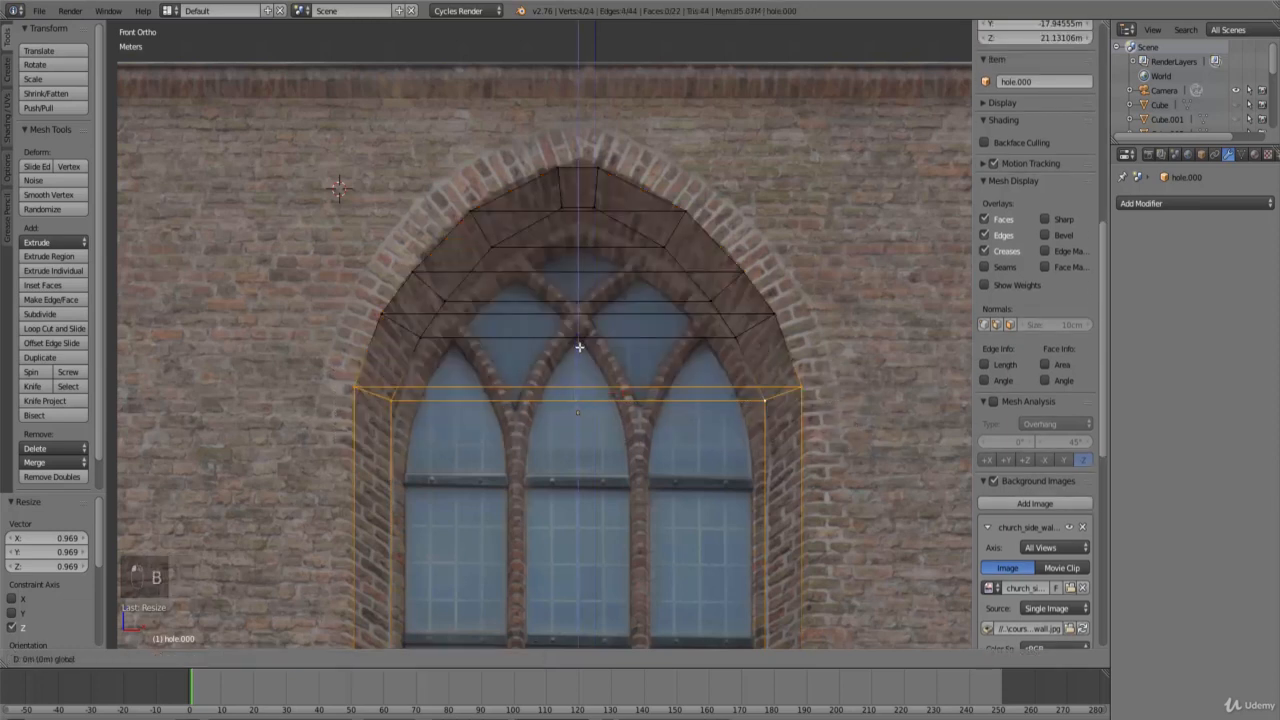
# Step: Lower the next row of arch vertices about 26.5 cm and widen it along X by 1.038 to follow the curve
pyautogui.rightClick(736, 338)
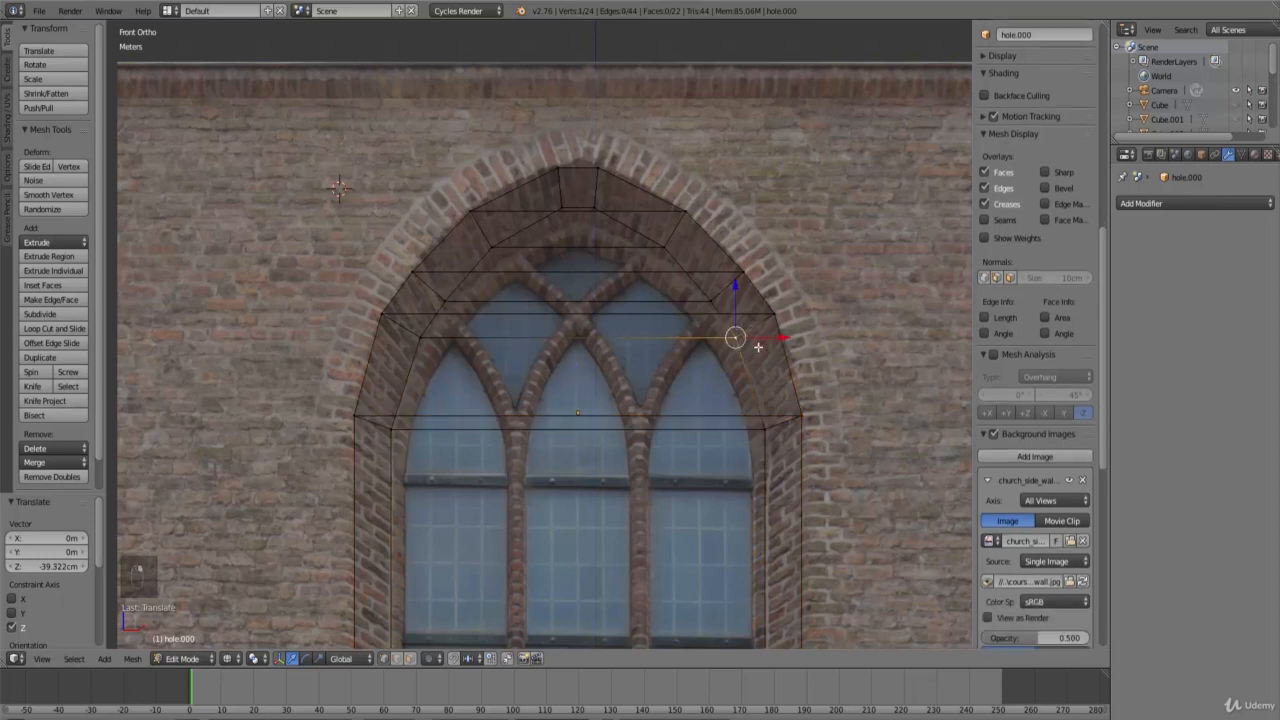
pyautogui.press('b')
pyautogui.moveTo(790, 369); pyautogui.dragTo(346, 306)
pyautogui.moveTo(576, 275); pyautogui.dragTo(572, 288)
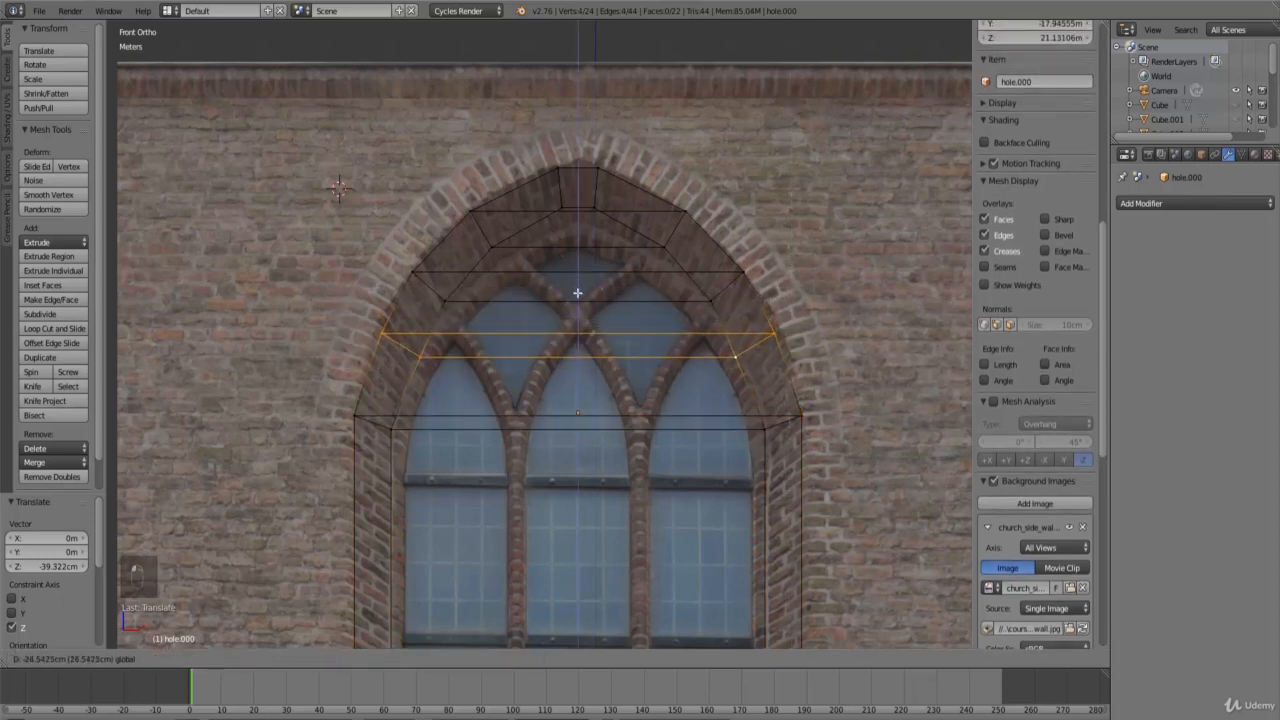
pyautogui.press('s')
pyautogui.press('x')
pyautogui.click(809, 338)
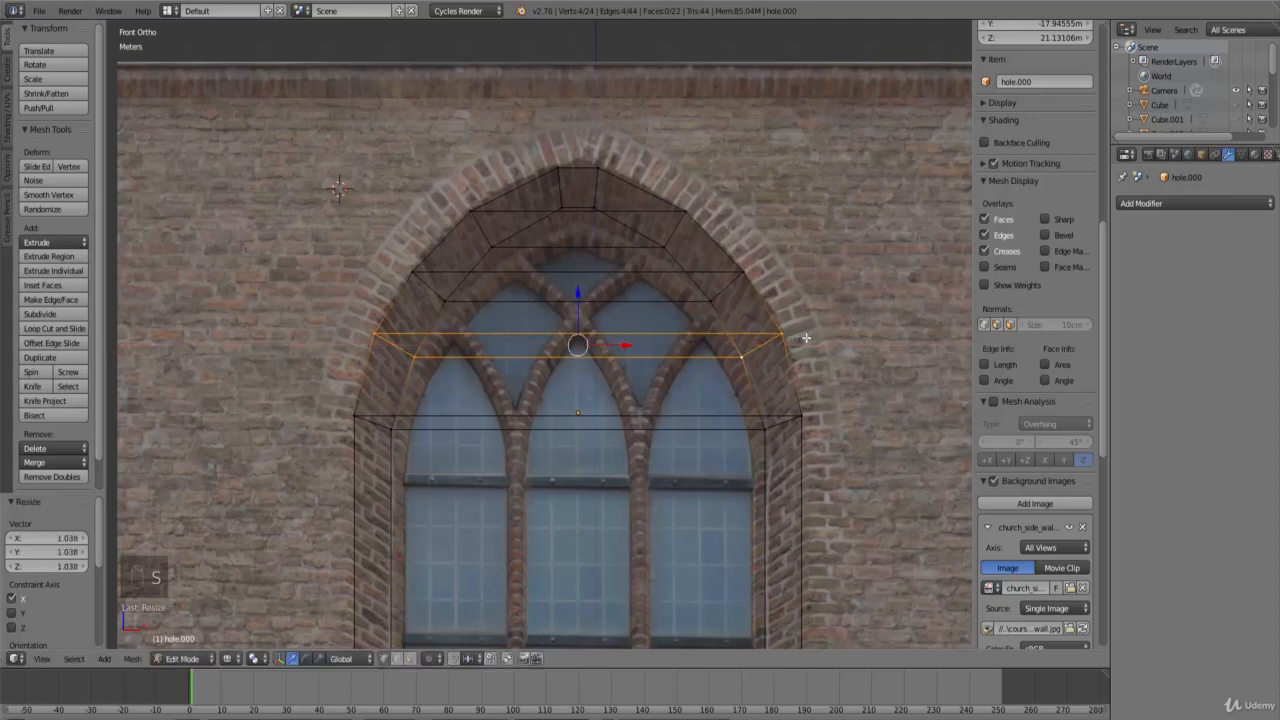
# Step: Check the cutter's sides and sill against the image, leave Edit Mode, and show the cutter in solid shading from the front
pyautogui.scroll(-3, 800, 342)
pyautogui.keyDown('shift'); pyautogui.scroll(-16, 773, 367); pyautogui.keyUp('shift')
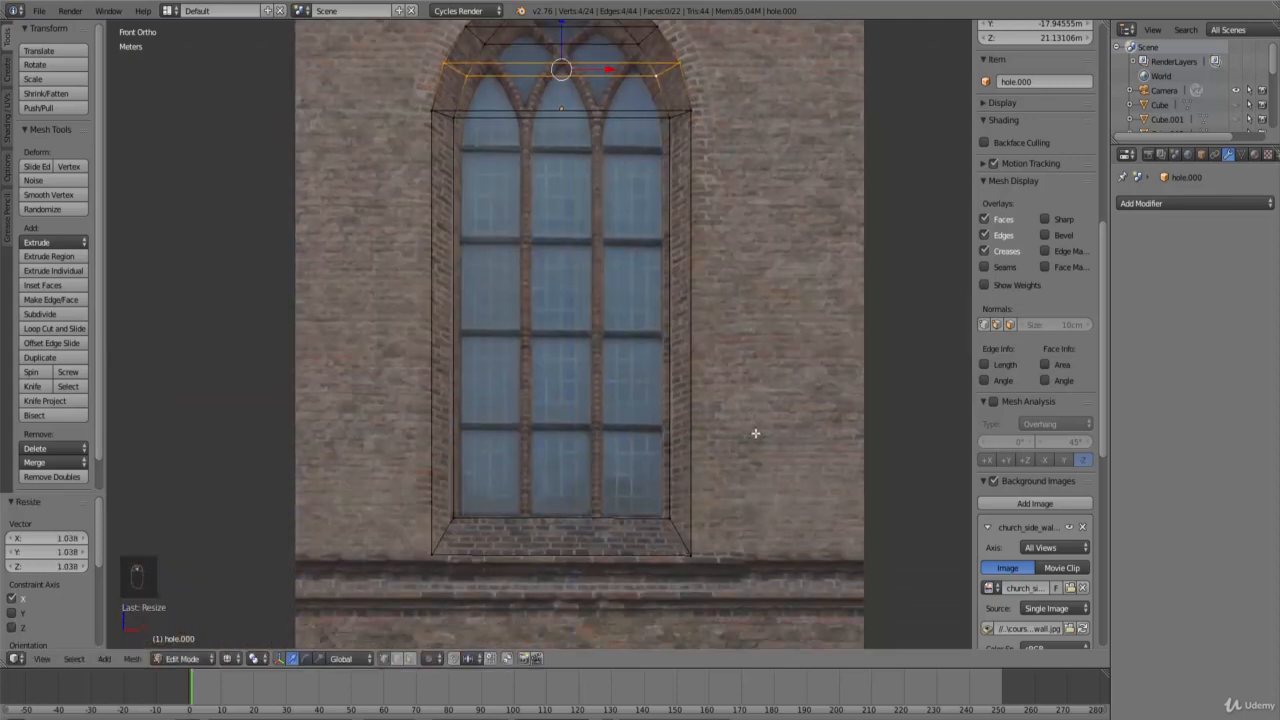
pyautogui.scroll(2, 652, 460)
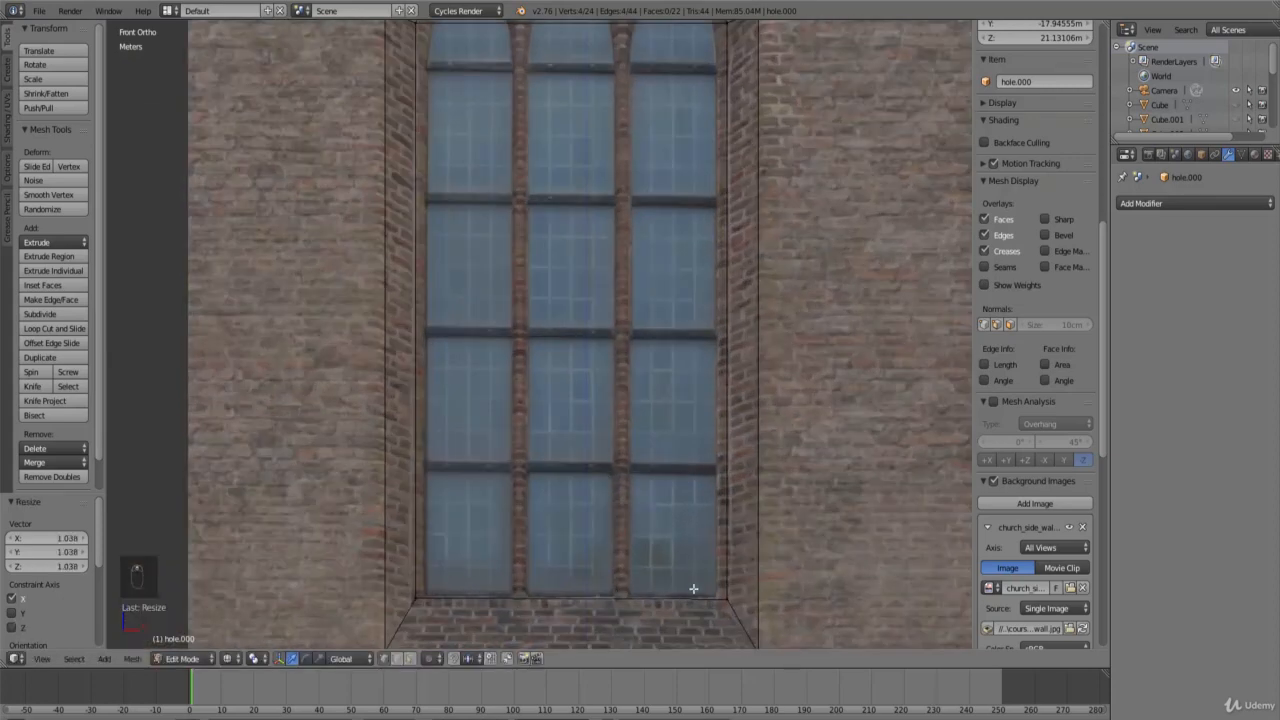
pyautogui.scroll(-2, 662, 454)
pyautogui.keyDown('shift'); pyautogui.scroll(8, 645, 422); pyautogui.keyUp('shift')
pyautogui.moveTo(581, 351); pyautogui.dragTo(598, 356, button='middle')
pyautogui.press('Tab')
pyautogui.press('z')
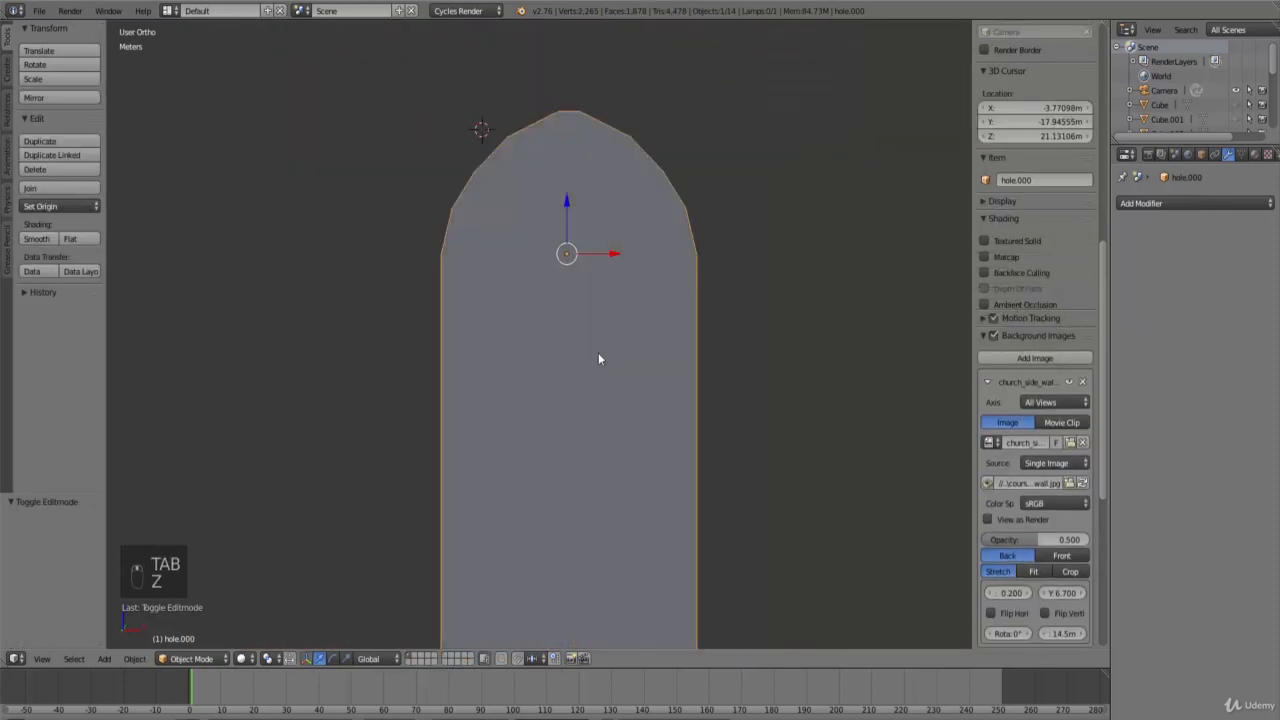
pyautogui.scroll(-3, 590, 352)
pyautogui.press('KP_1')
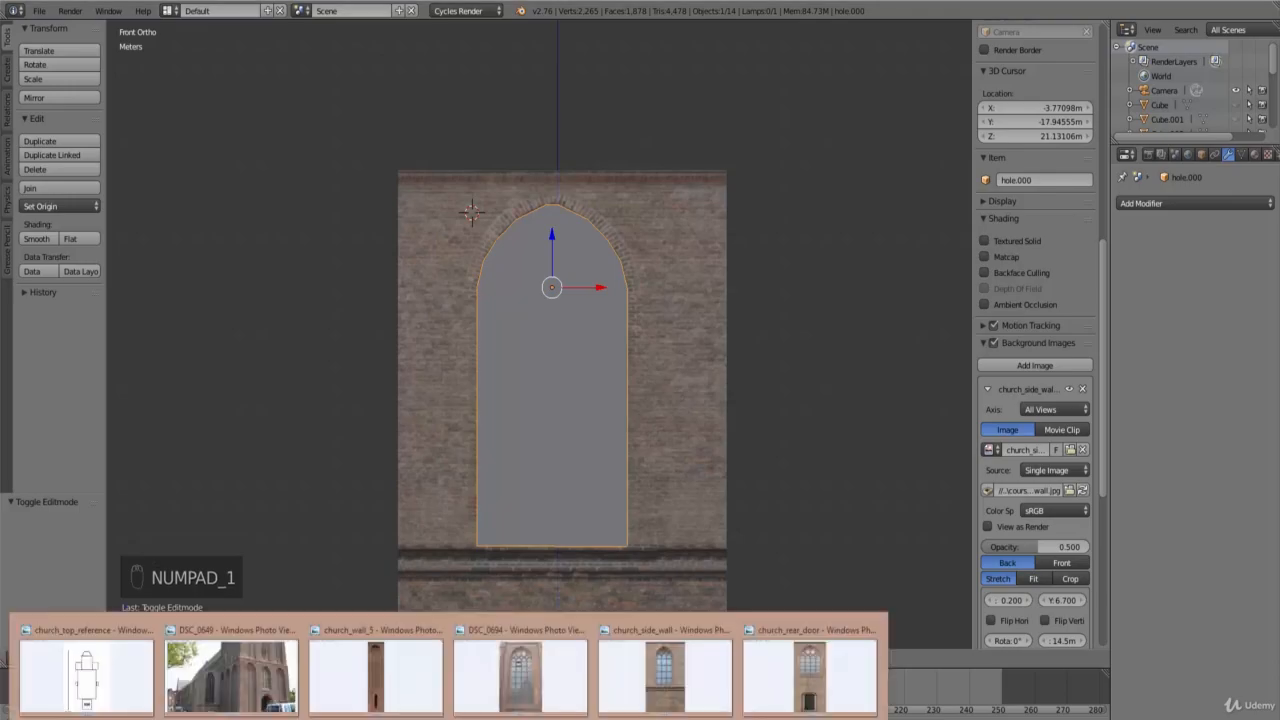
# Step: Browse the church reference photos and examine the windows along the side wall beside the tower
pyautogui.click(259, 682)
pyautogui.click(609, 715)
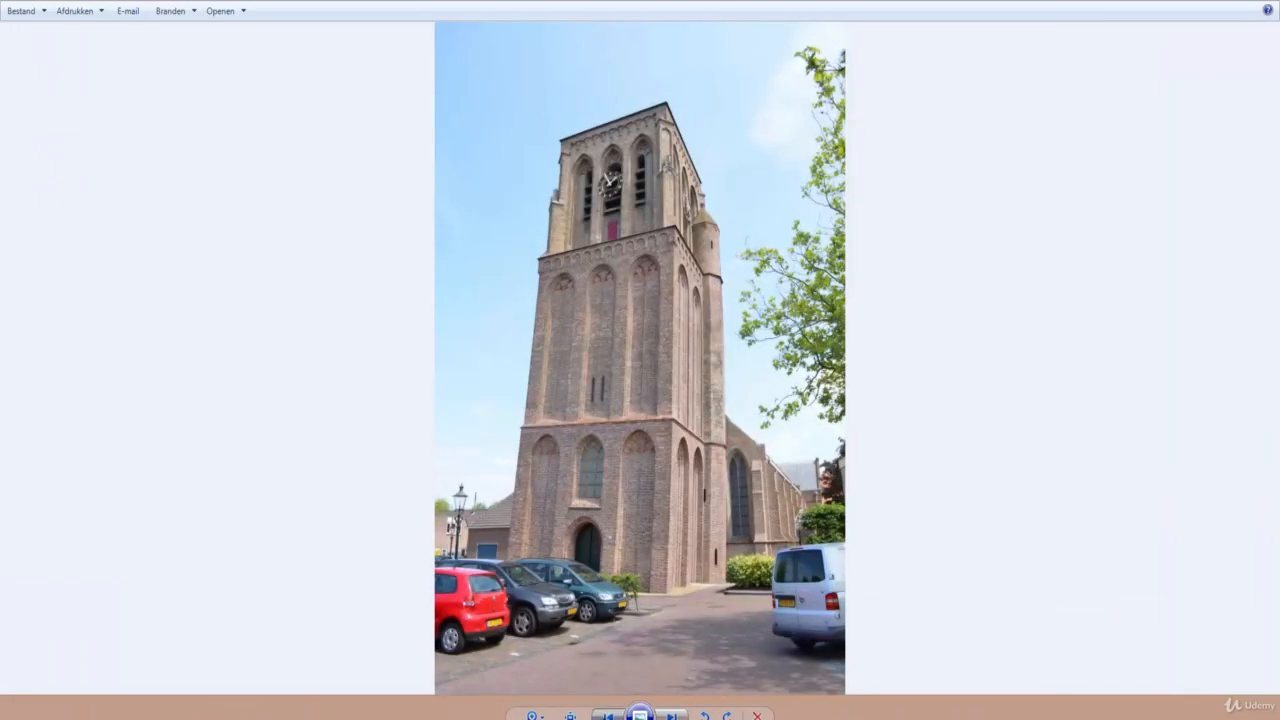
pyautogui.click(609, 715)
pyautogui.click(609, 715)
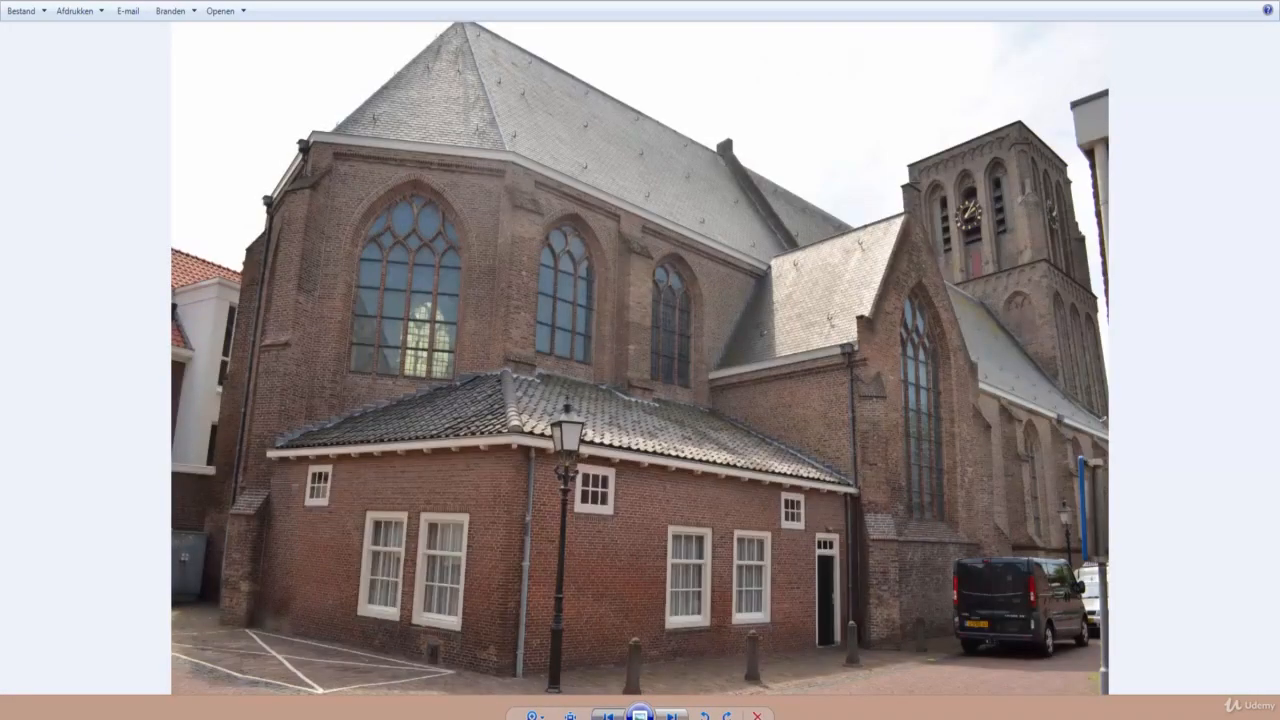
pyautogui.click(609, 715)
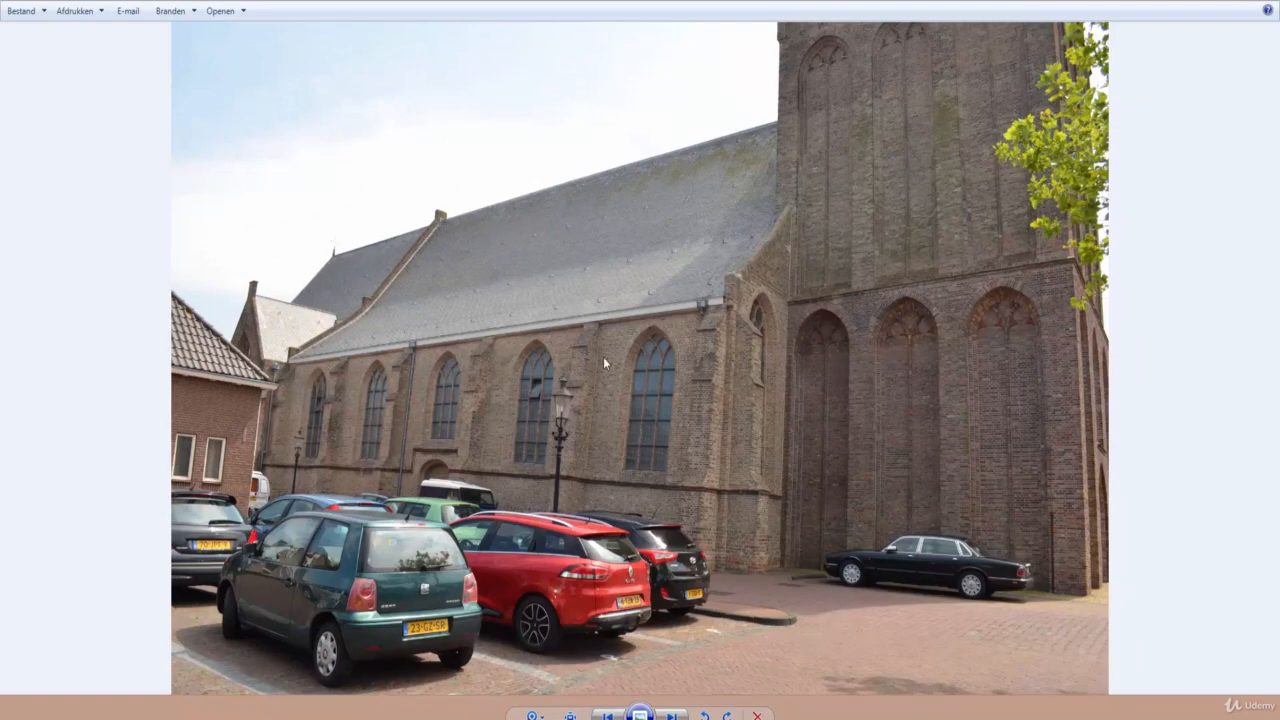
pyautogui.scroll(5, 500, 407)
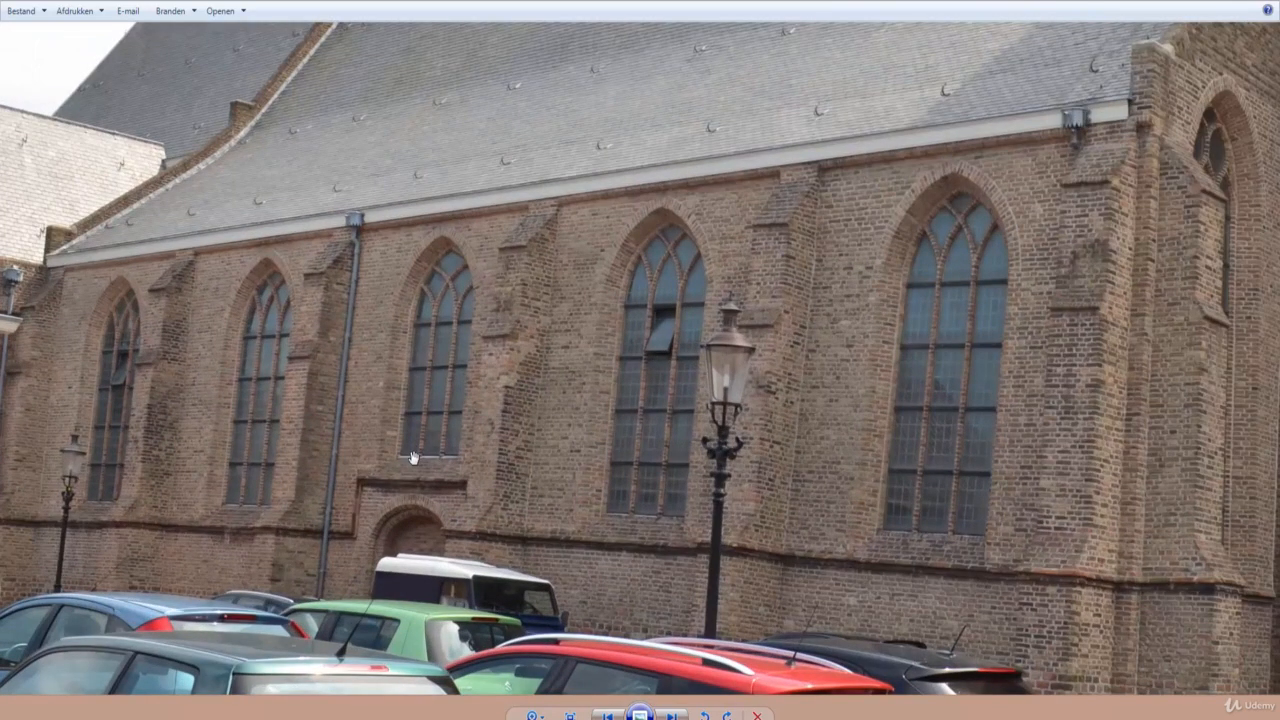
pyautogui.scroll(-1, 400, 468)
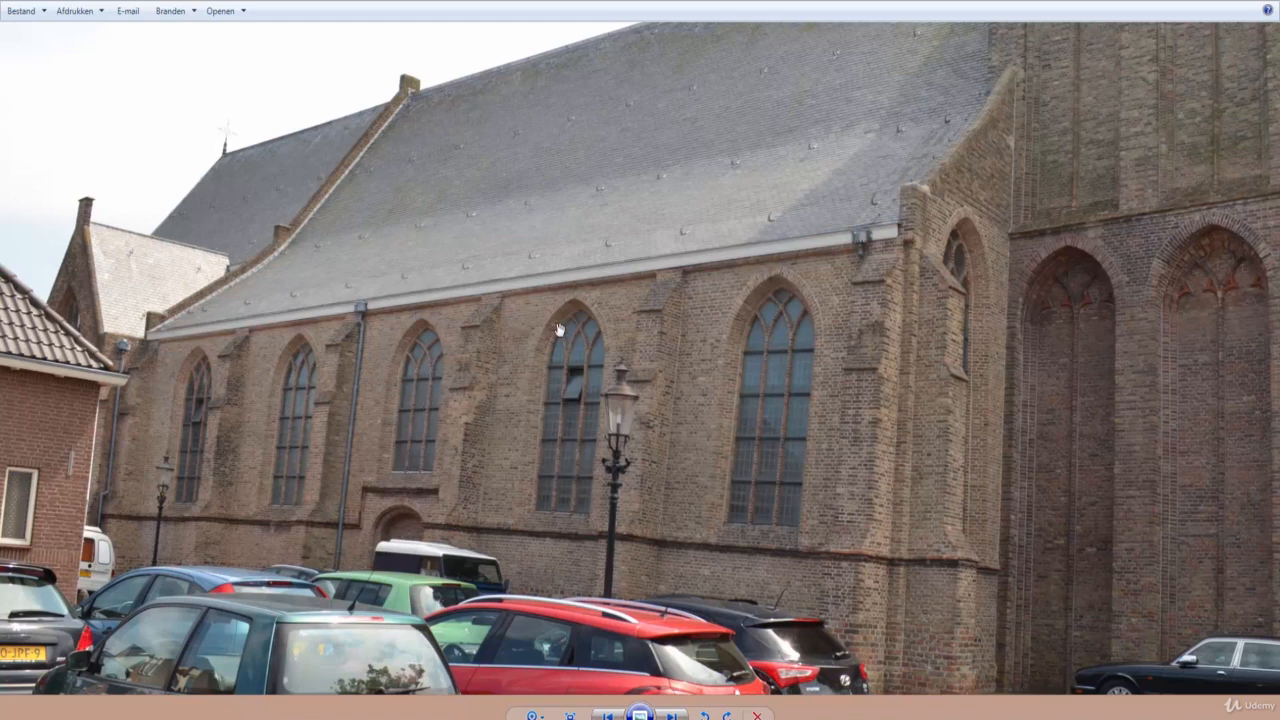
pyautogui.click(1218, 0)
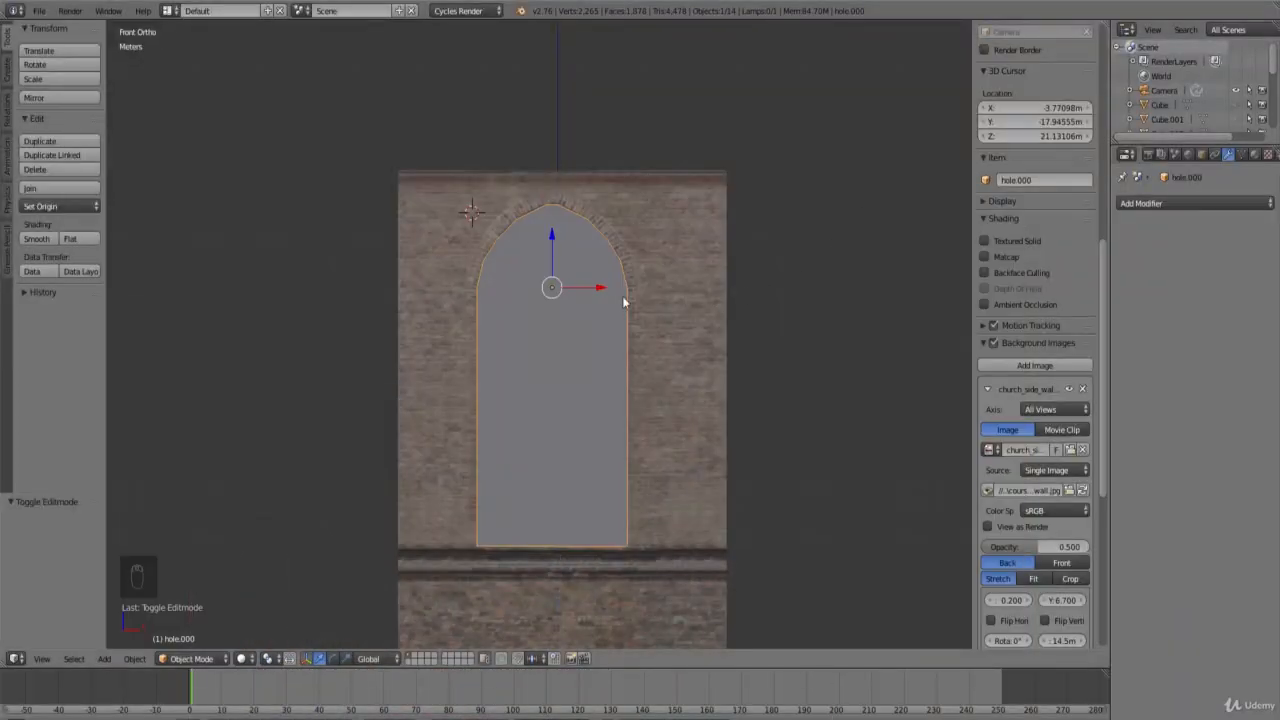
# Step: In top view, move the window cutter to the empty space beside the church and unhide the church objects
pyautogui.press('KP_7')
pyautogui.press('g')
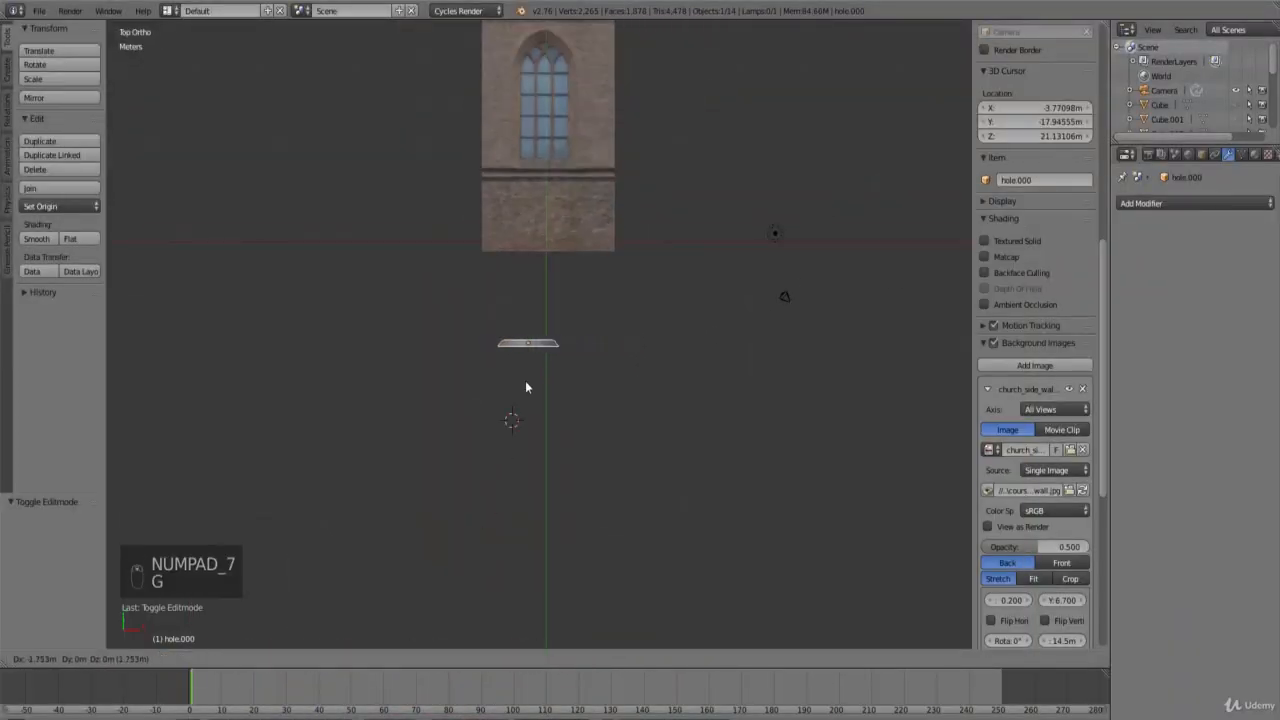
pyautogui.click(322, 360)
pyautogui.hotkey('alt', 'h')
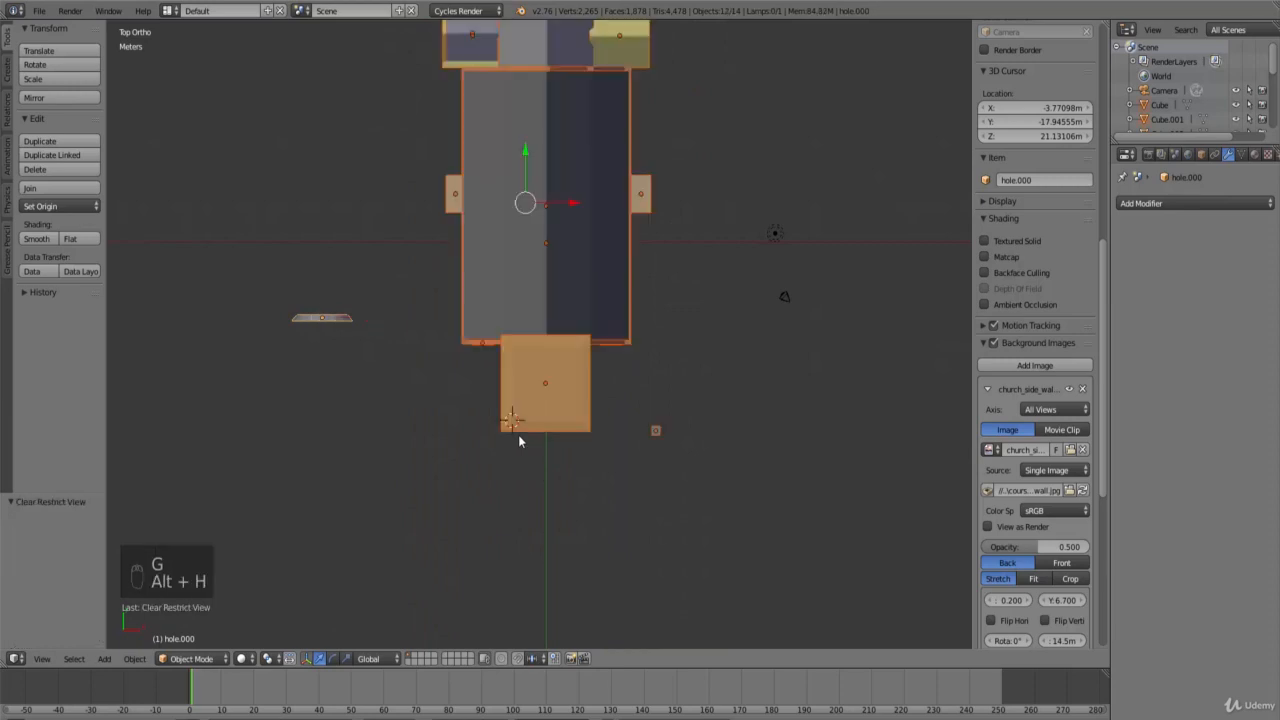
# Step: Rotate only the cutter 90° in top view and move it about 13.14 m along X and 3.91 m along Y toward the side wall
pyautogui.scroll(-2, 574, 441)
pyautogui.rightClick(386, 323)
pyautogui.keyDown('shift'); pyautogui.moveTo(388, 335); pyautogui.dragTo(470, 356, button='middle'); pyautogui.keyUp('shift')
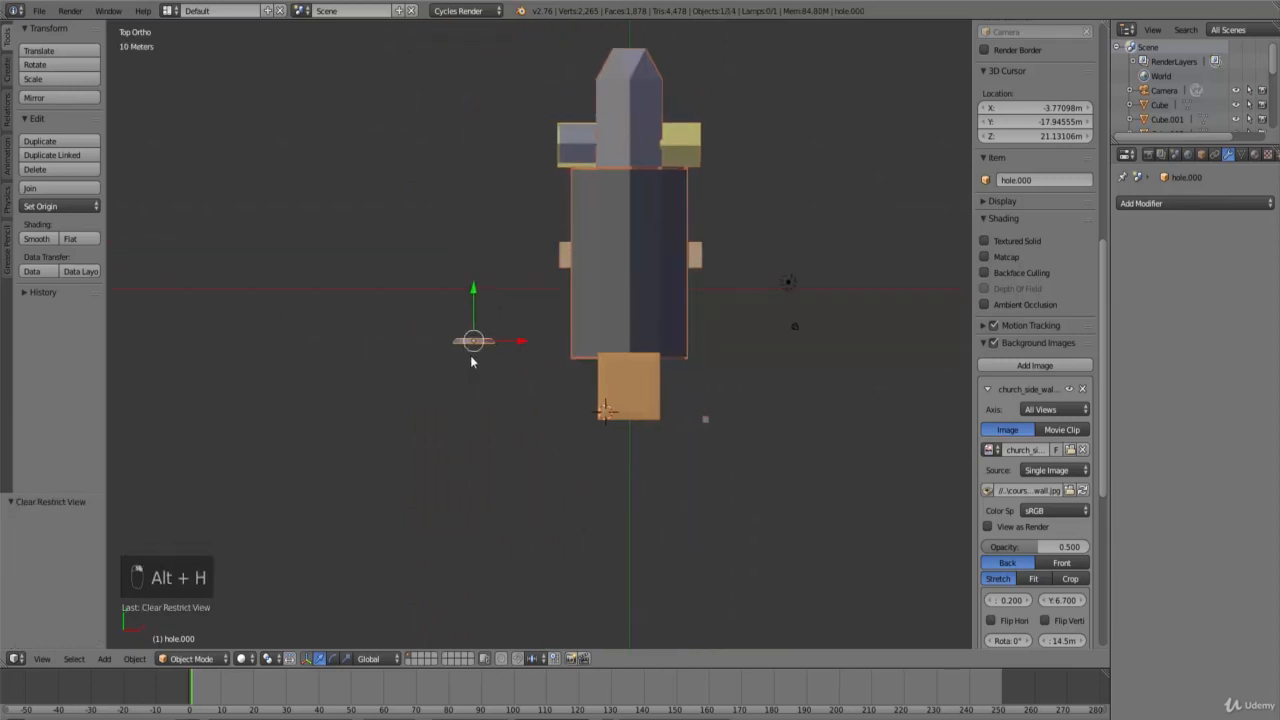
pyautogui.scroll(4, 472, 356)
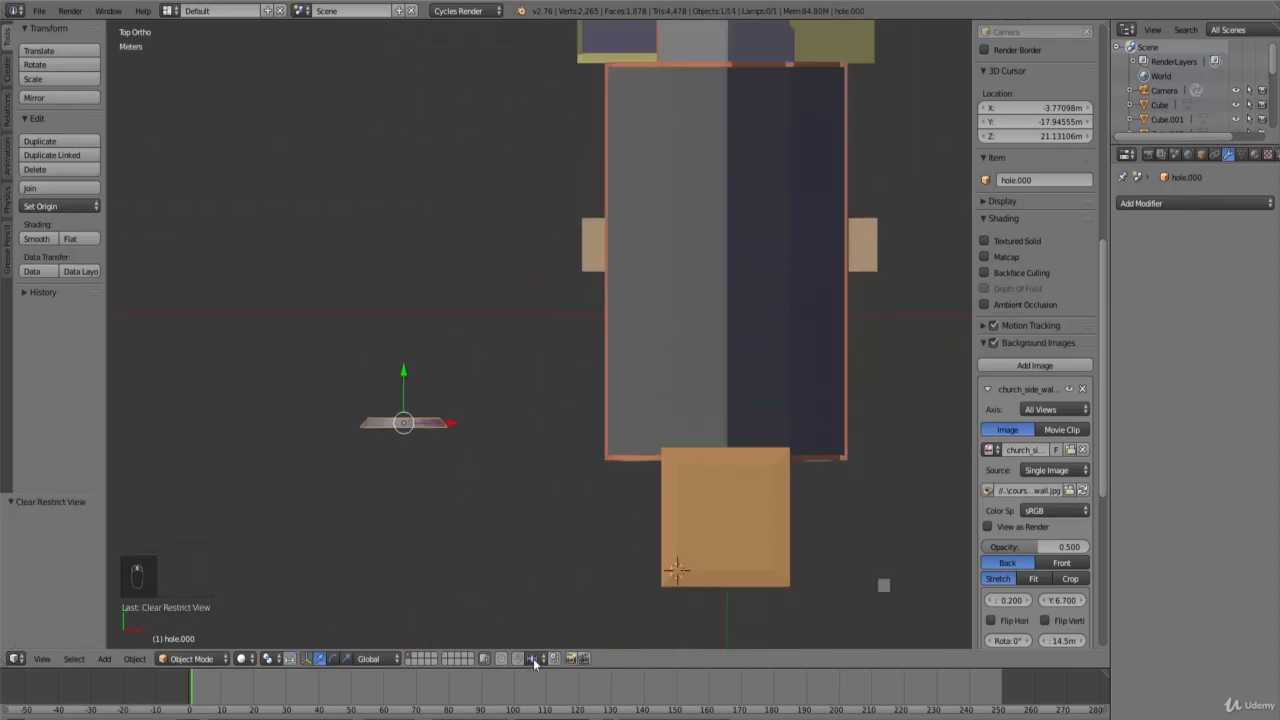
pyautogui.press('r')
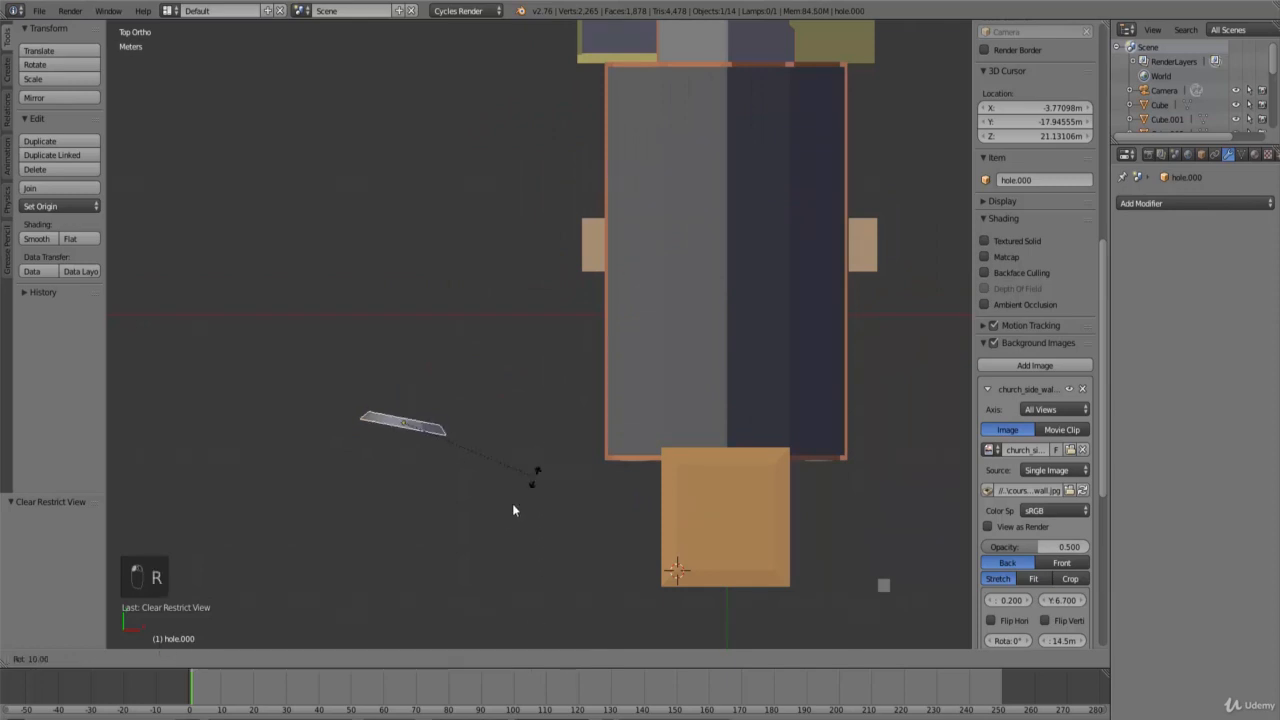
pyautogui.click(388, 537)
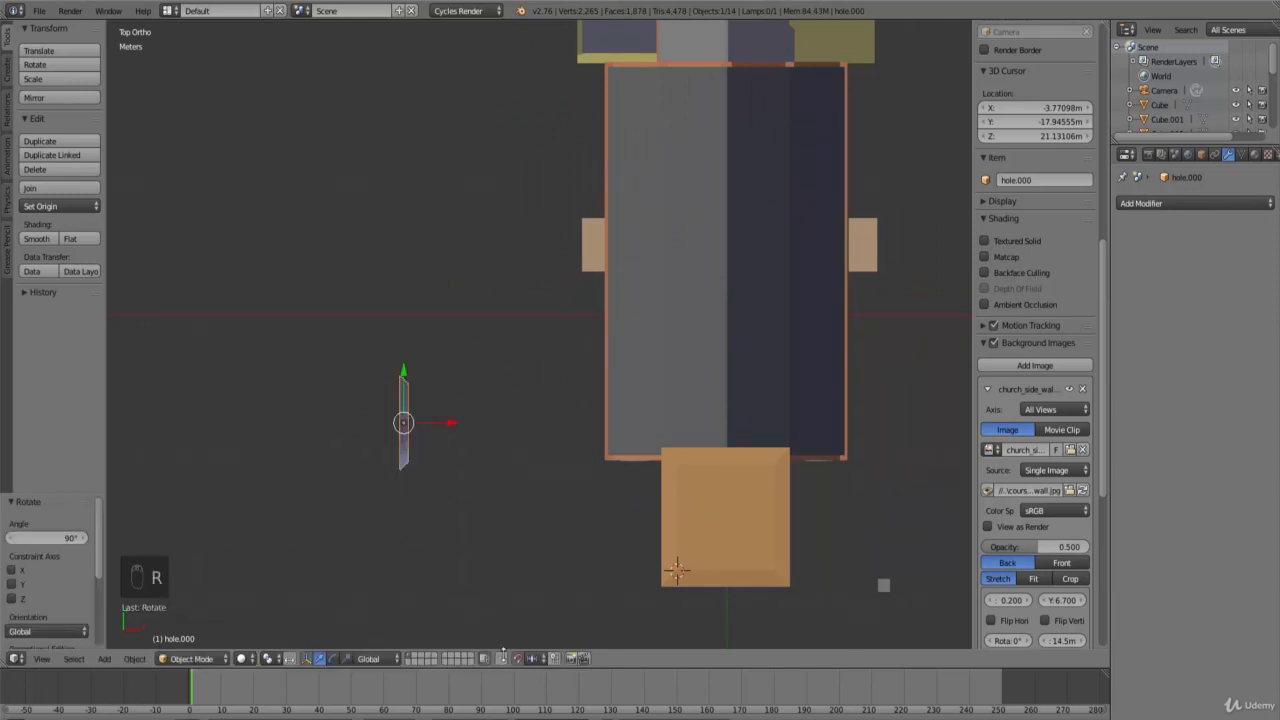
pyautogui.press('g')
pyautogui.click(646, 484)
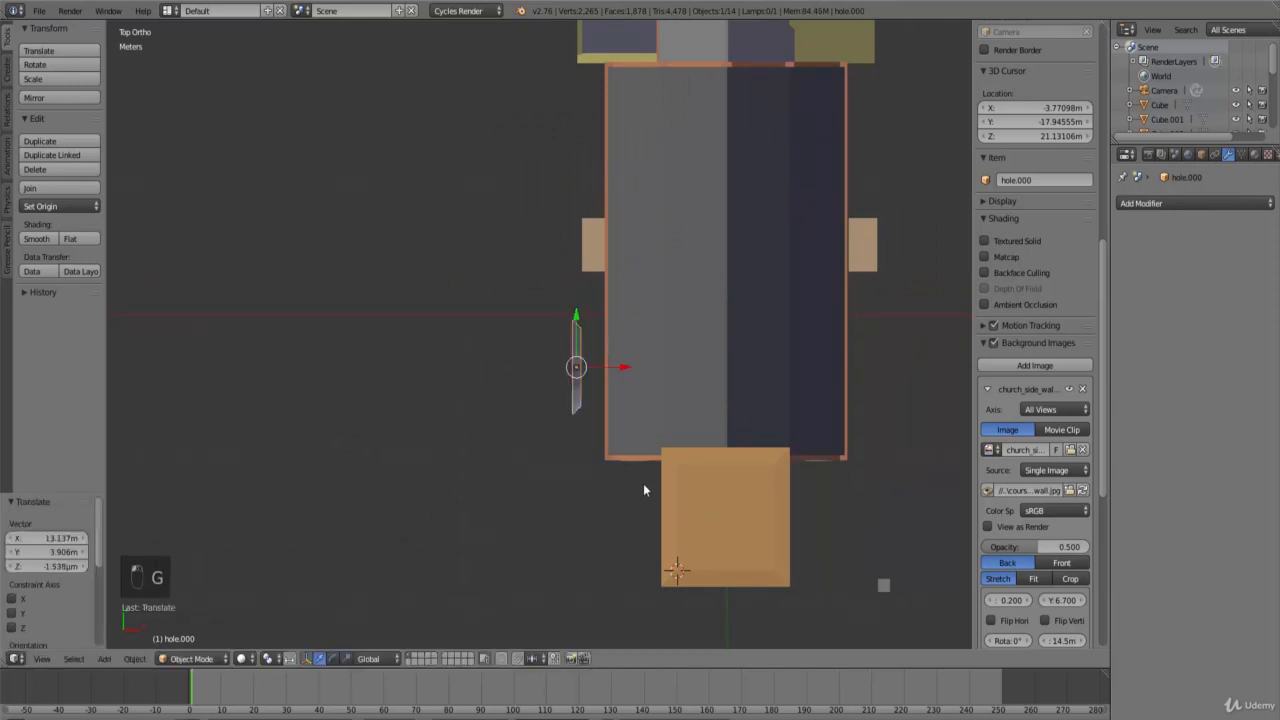
# Step: Orbit to face the church's side wall and scale the window cutter down to suit the wall height
pyautogui.press('KP_4')
pyautogui.press('KP_4')
pyautogui.press('KP_4')
pyautogui.press('KP_4')
pyautogui.press('KP_4')
pyautogui.press('KP_4')
pyautogui.press('KP_4')
pyautogui.press('KP_4')
pyautogui.press('KP_4')
pyautogui.press('KP_4')
pyautogui.press('KP_2')
pyautogui.press('KP_2')
pyautogui.press('KP_2')
pyautogui.press('KP_2')
pyautogui.press('KP_2')
pyautogui.press('KP_2')
pyautogui.press('KP_2')
pyautogui.press('KP_2')
pyautogui.press('KP_2')
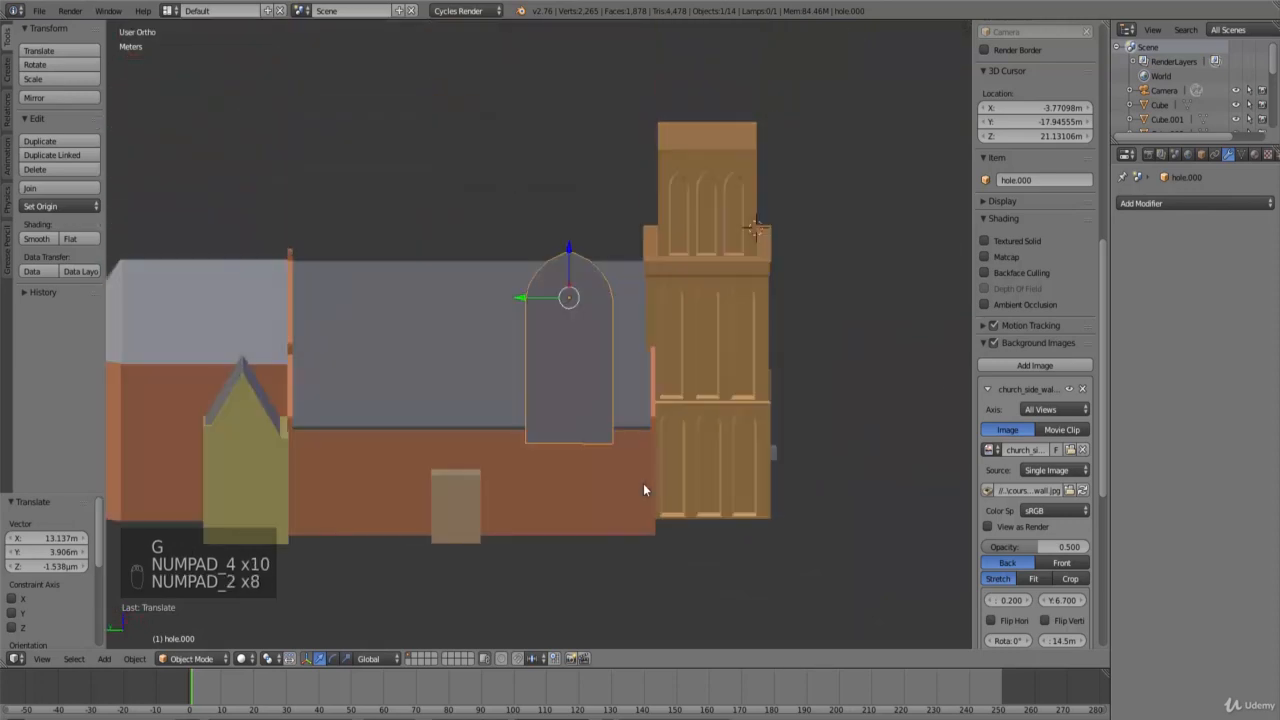
pyautogui.press('s')
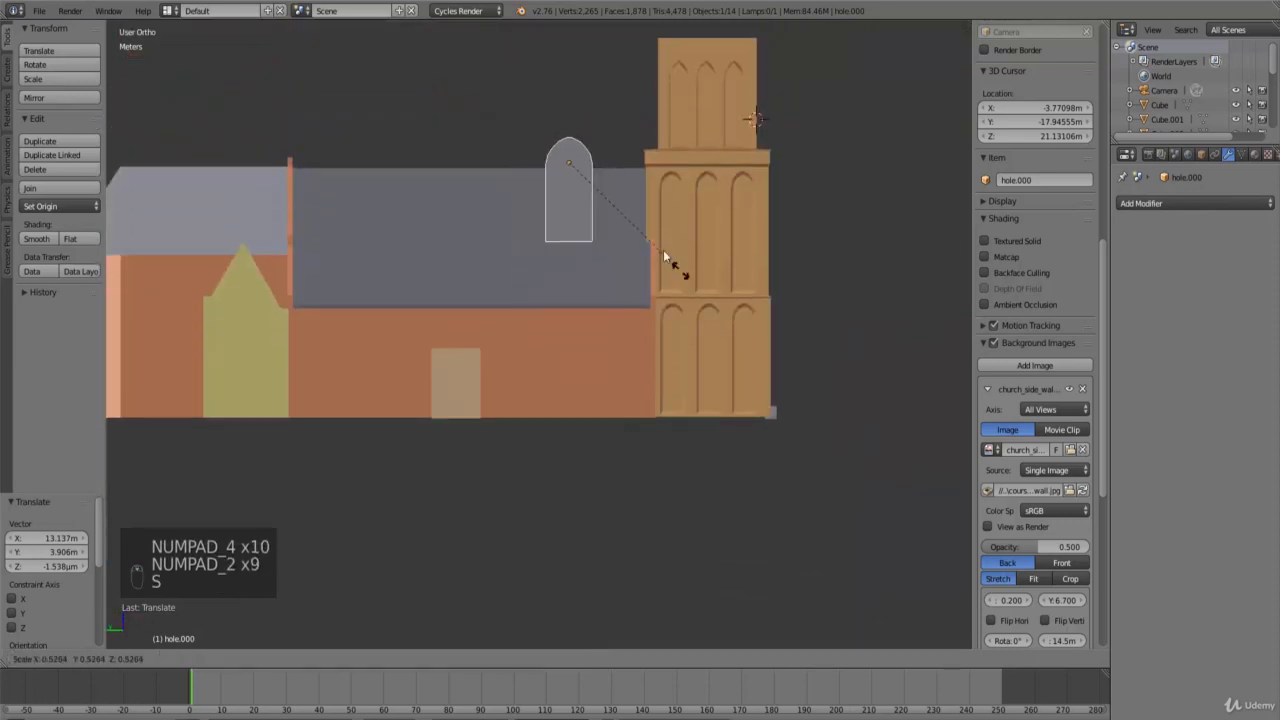
pyautogui.click(646, 135)
# Step: Move the cutter about -3.88 m along Y and -11.39 m along Z onto the side wall near the tower
pyautogui.scroll(3, 646, 135)
pyautogui.press('g')
pyautogui.click(732, 409)
# Step: Nudge the cutter about 23.8 cm along Y and -25.5 cm along Z to sit just below the roof edge
pyautogui.keyDown('ctrl'); pyautogui.scroll(4, 719, 426); pyautogui.keyUp('ctrl')
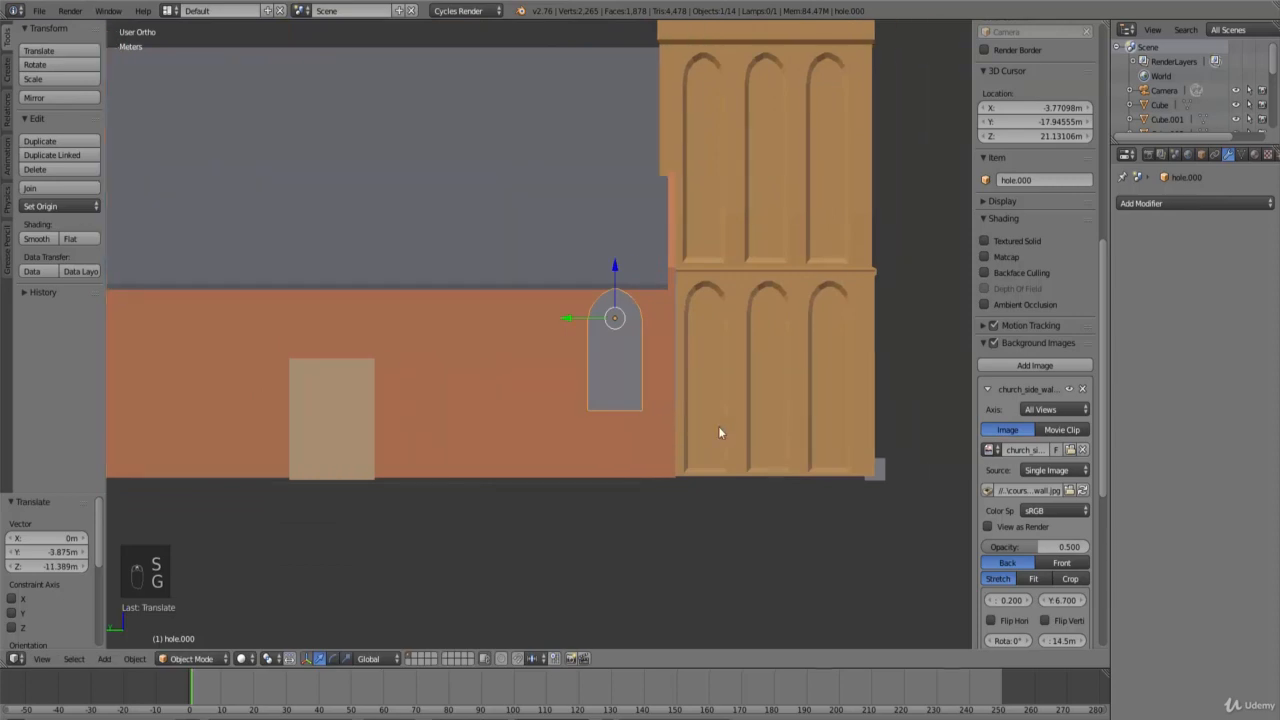
pyautogui.scroll(3, 728, 436)
pyautogui.press('z')
pyautogui.press('z')
pyautogui.press('g')
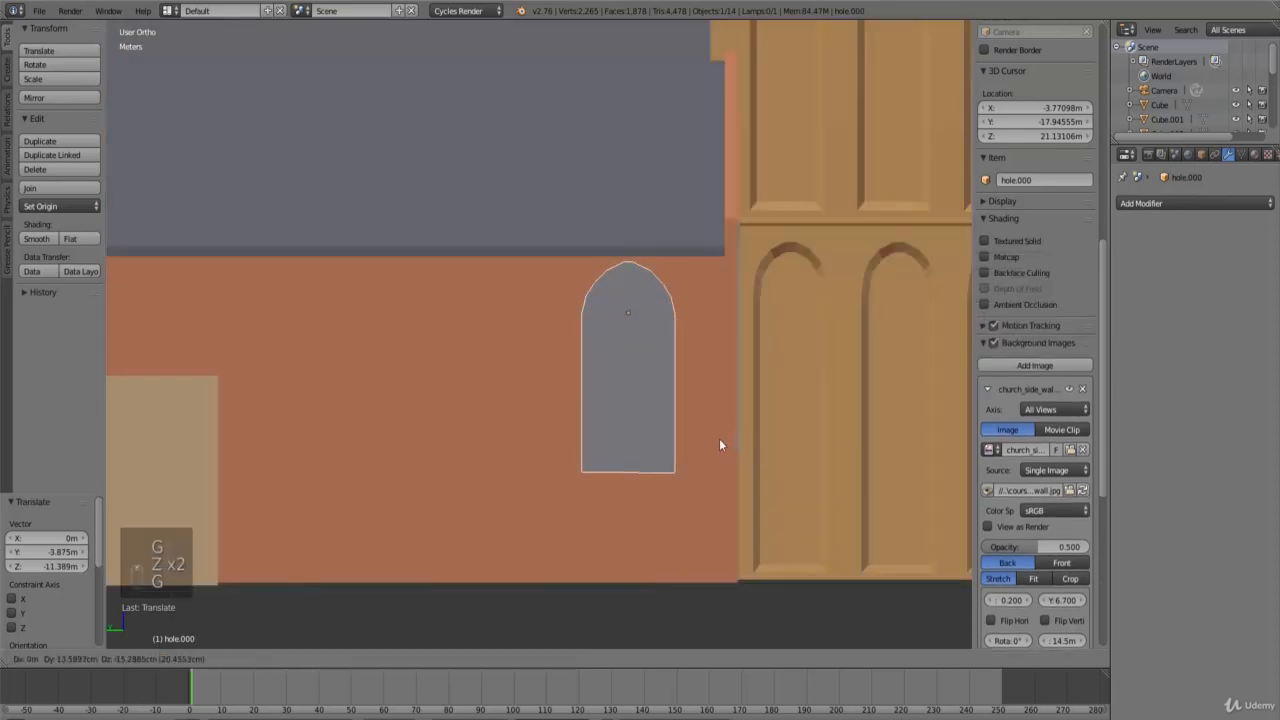
pyautogui.click(716, 444)
pyautogui.scroll(-5, 535, 598)
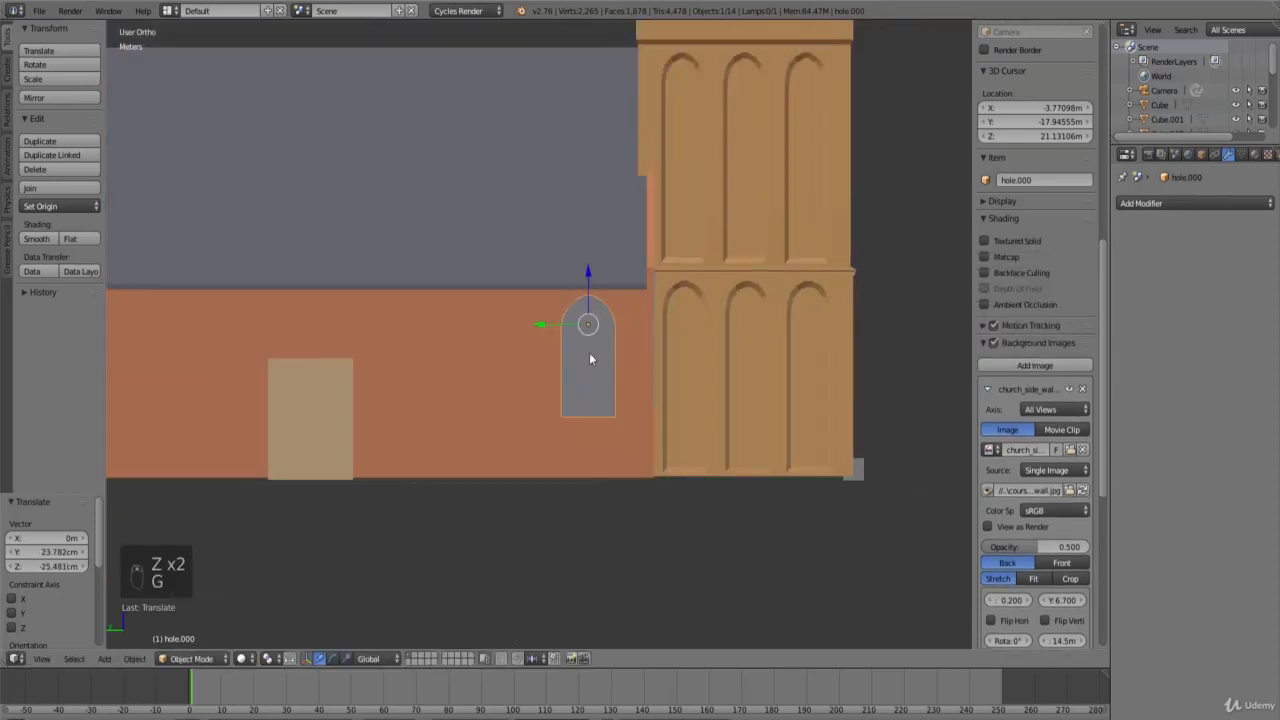
# Step: Add an Array modifier to the window cutter with a count of 5 and a relative X offset of 2.000
pyautogui.click(1198, 204)
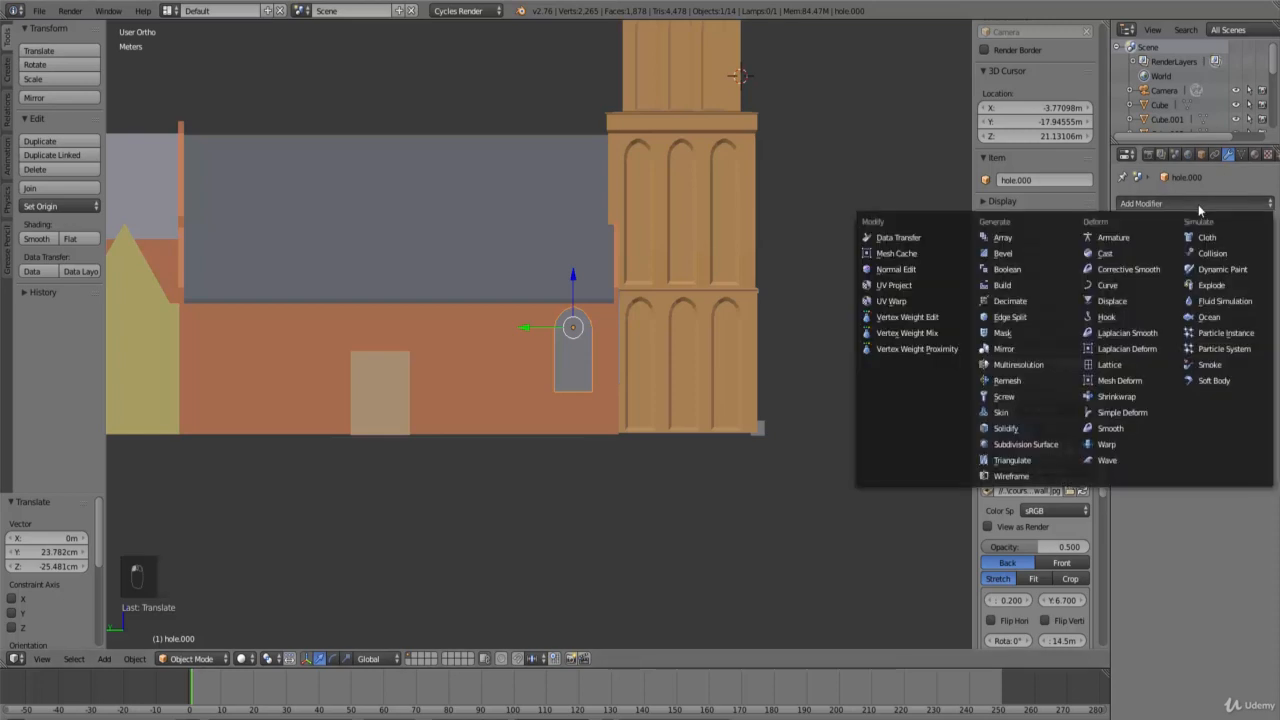
pyautogui.click(1030, 243)
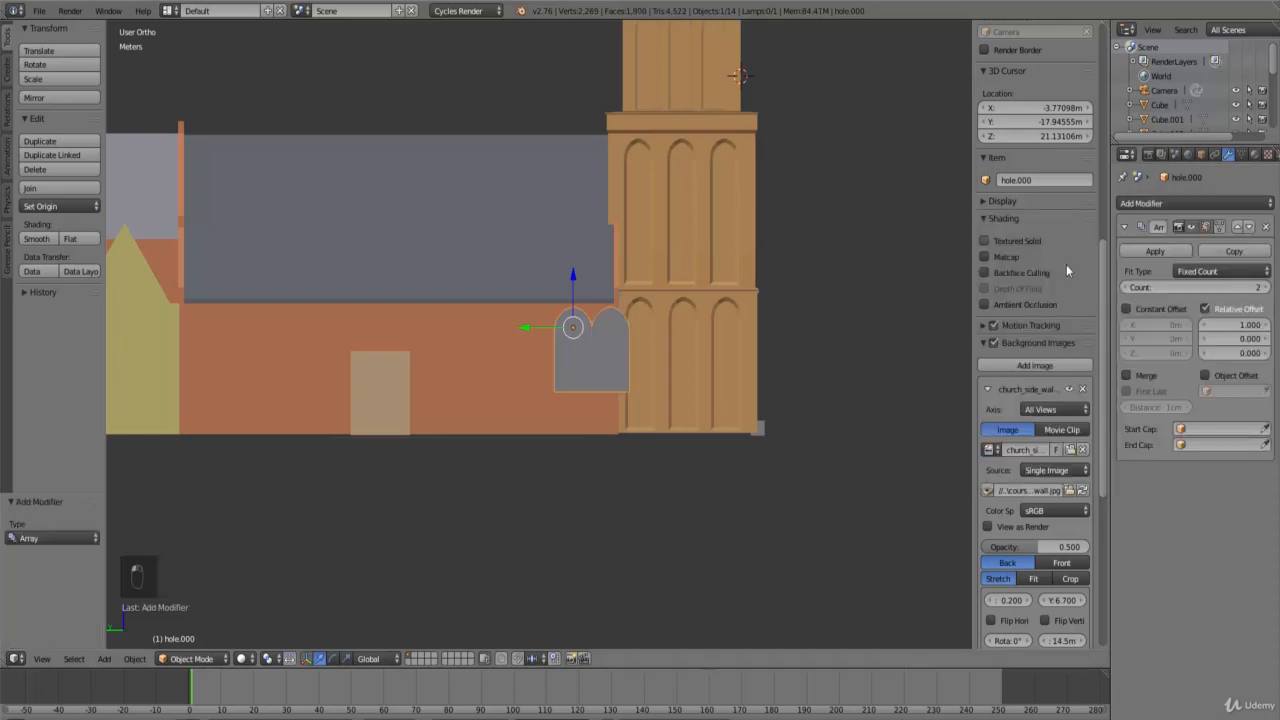
pyautogui.click(1262, 288)
pyautogui.click(1262, 288)
pyautogui.click(1262, 288)
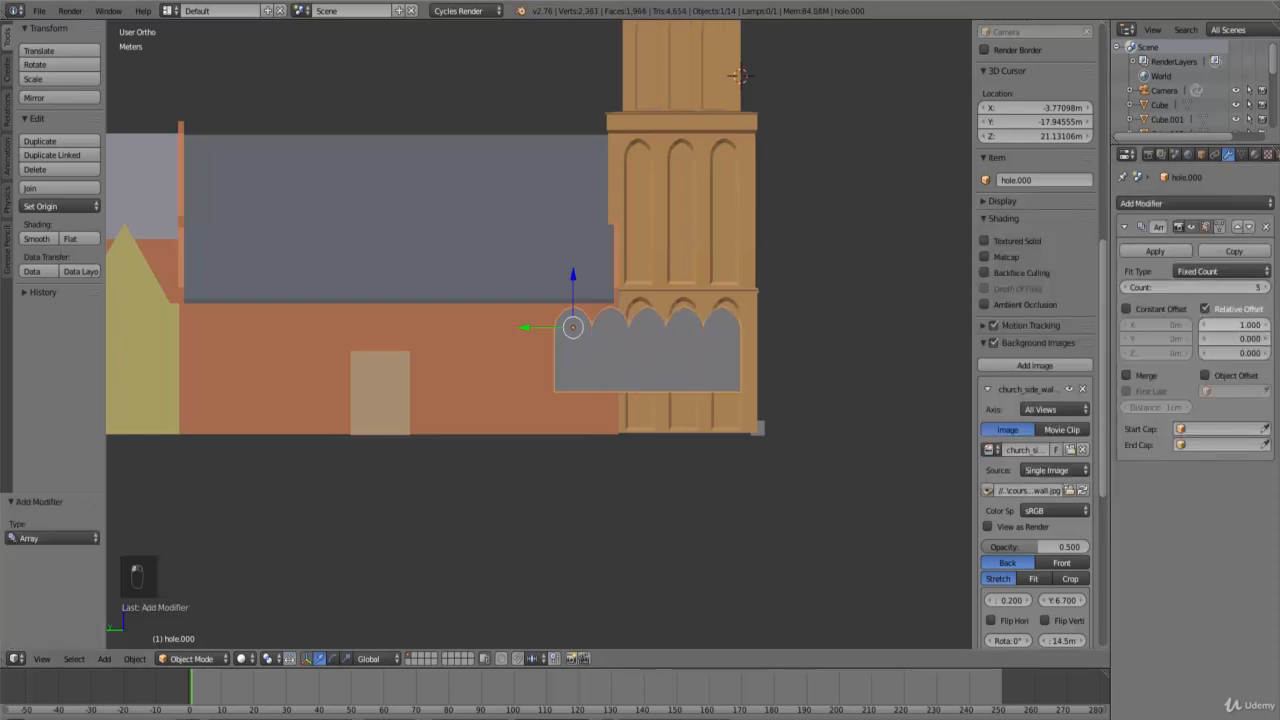
pyautogui.moveTo(1228, 325); pyautogui.dragTo(1233, 325)
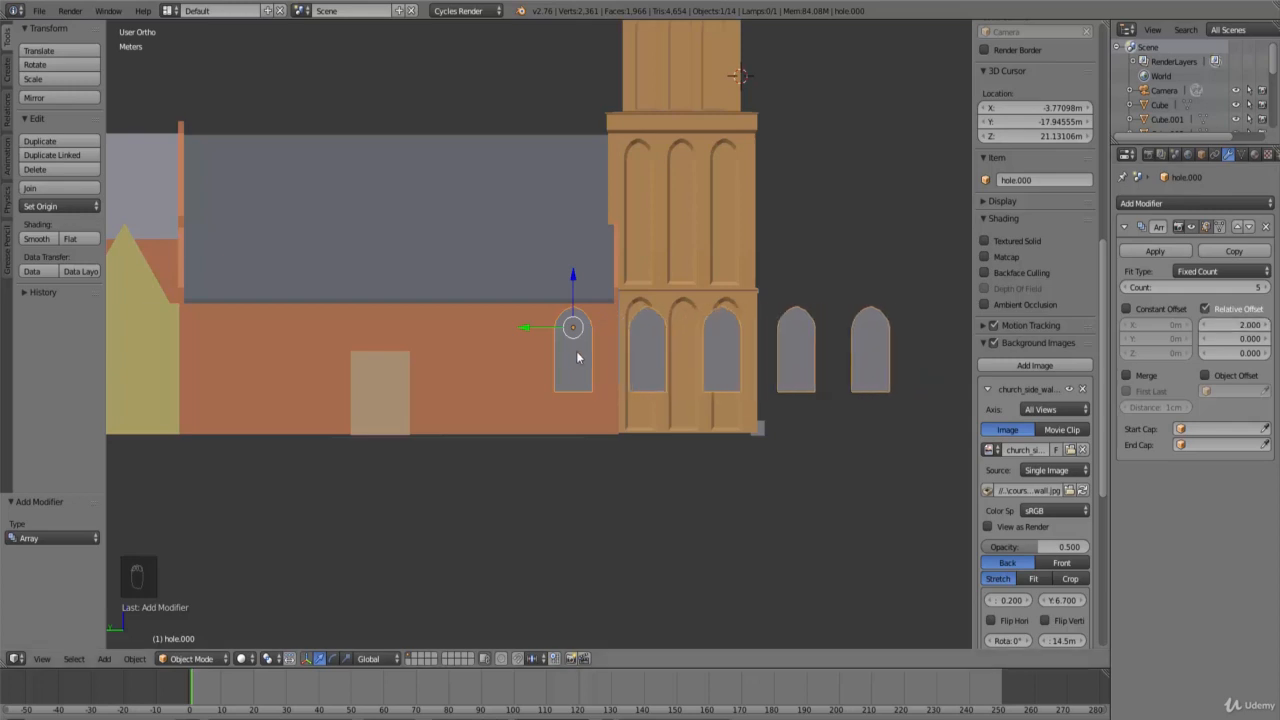
# Step: Move the window row about 19.15 m and another 2.75 m along Y, and set its relative X offset to 2.100 after viewing the church photo
pyautogui.moveTo(555, 328); pyautogui.dragTo(233, 346)
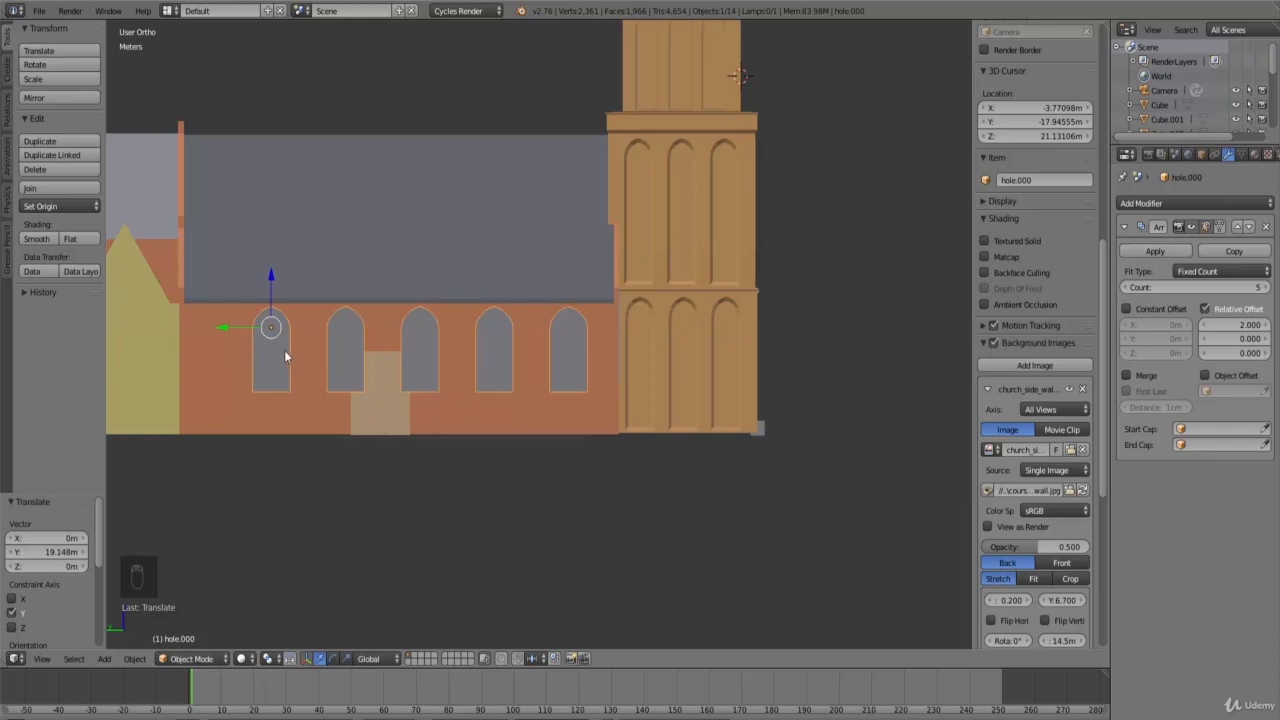
pyautogui.moveTo(232, 330); pyautogui.dragTo(189, 336)
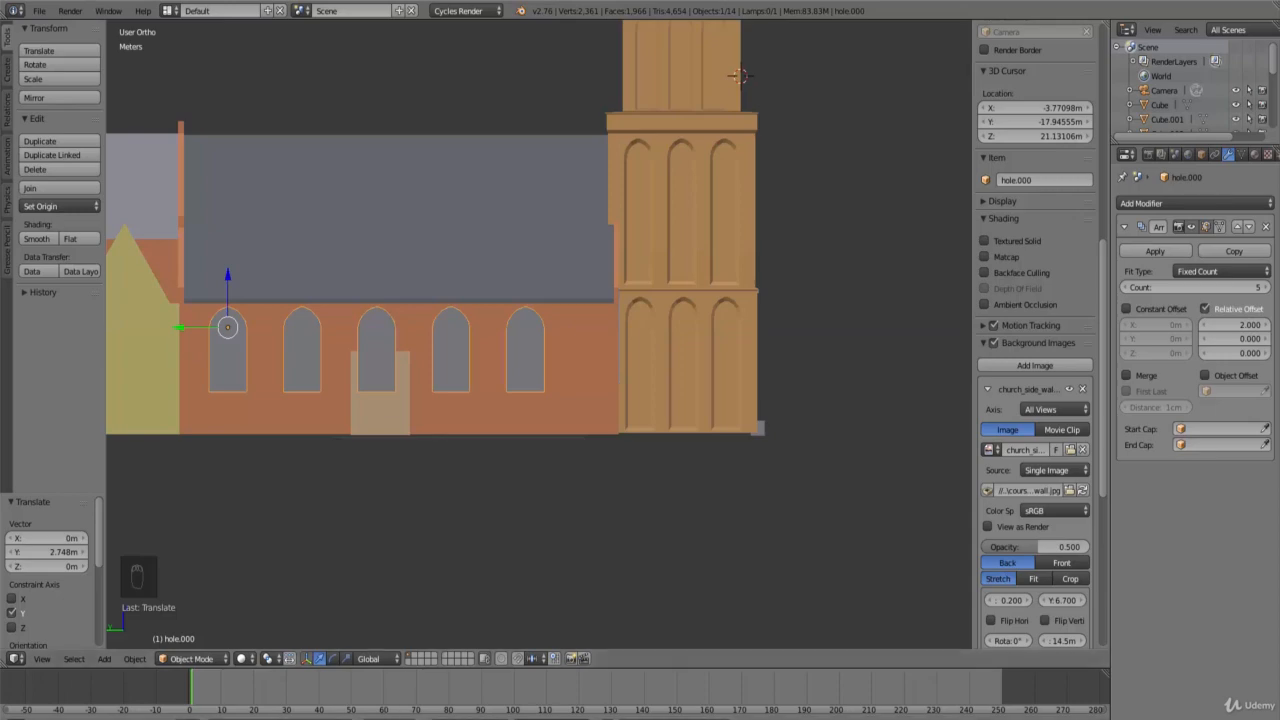
pyautogui.moveTo(278, 705)
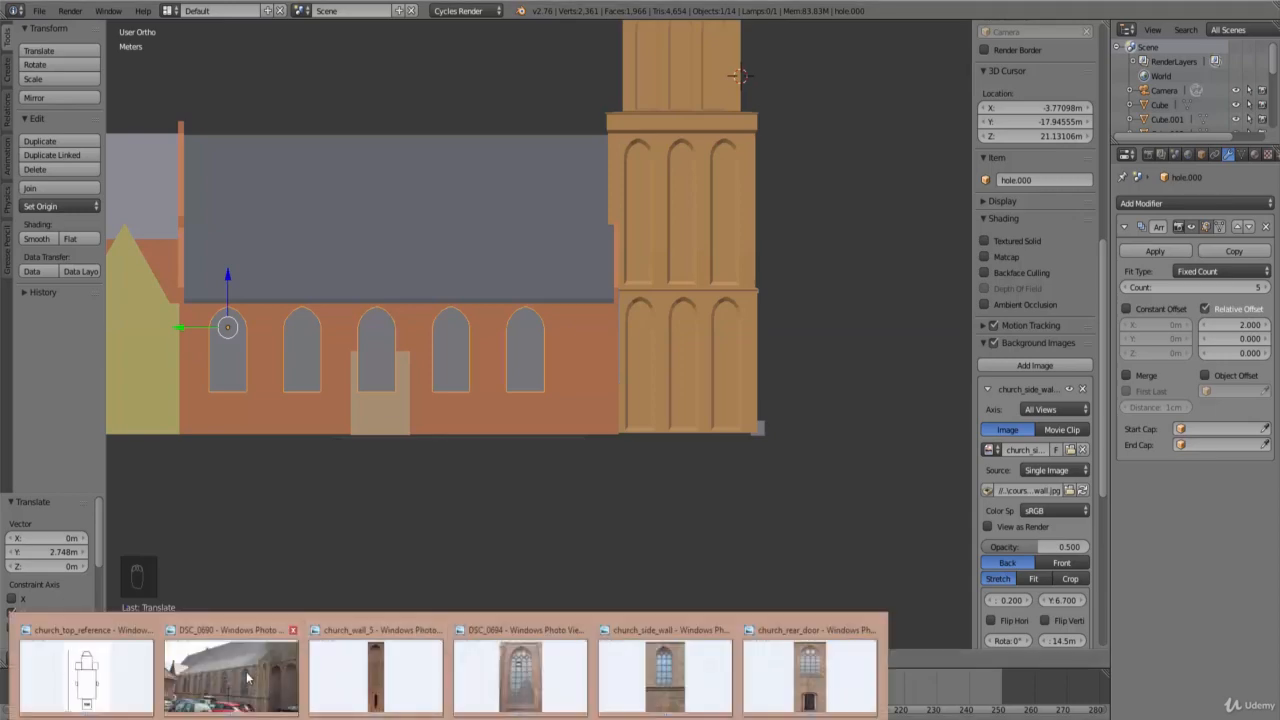
pyautogui.click(249, 678)
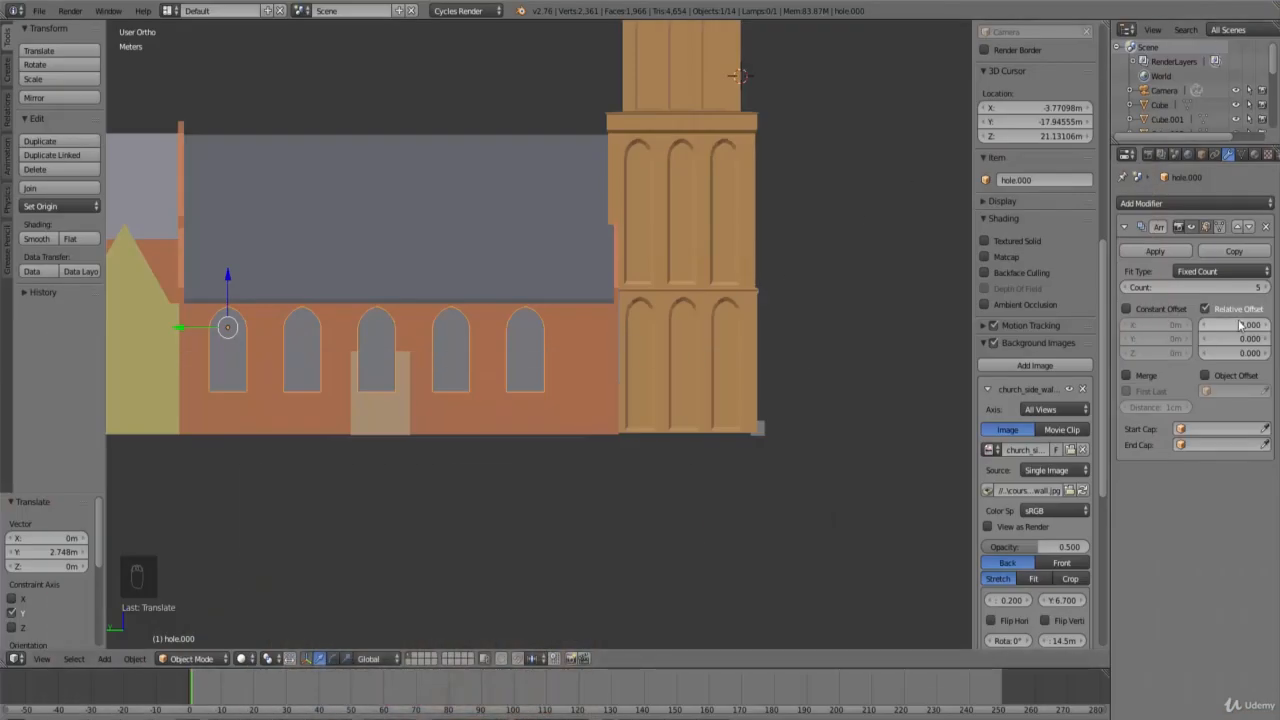
pyautogui.moveTo(1240, 325)
pyautogui.mouseDown()
pyautogui.moveTo(1264, 325)
pyautogui.moveTo(1230, 325)
pyautogui.mouseUp()
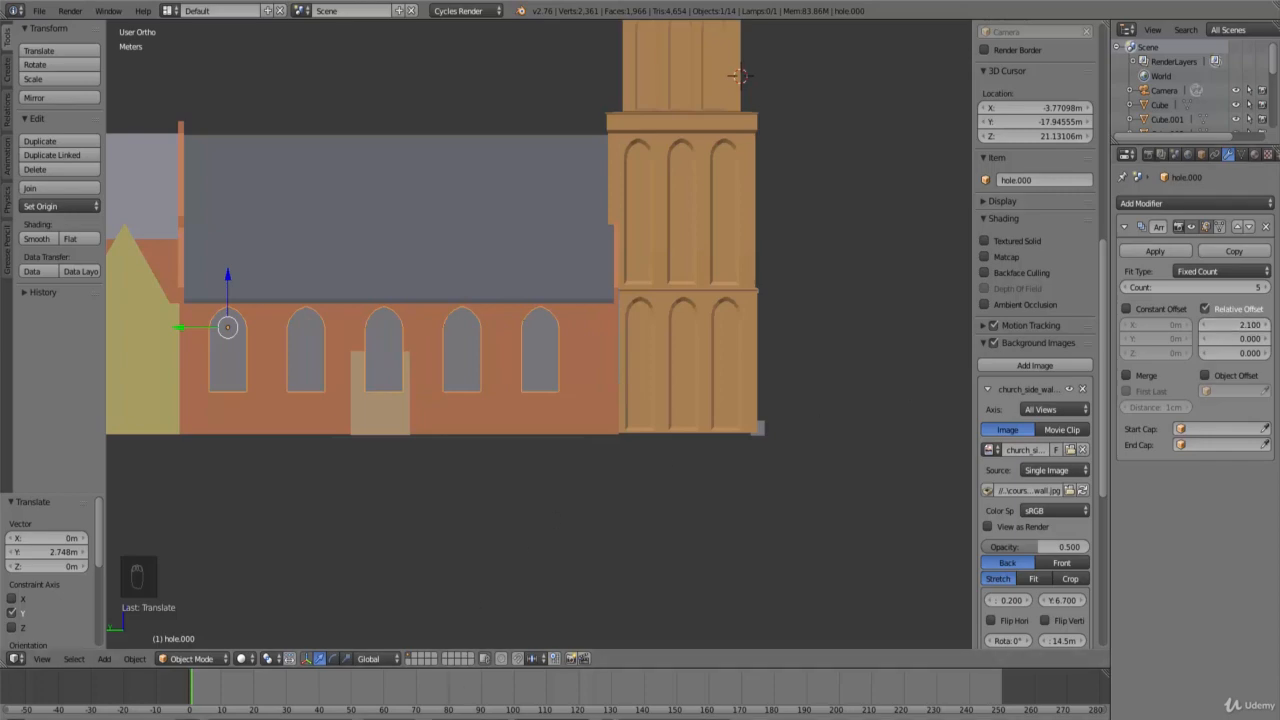
# Step: Recheck the photo, set the array's relative X offset to 2.350, and shift the window row about 49.9 cm along Y
pyautogui.moveTo(303, 719)
pyautogui.click(280, 700)
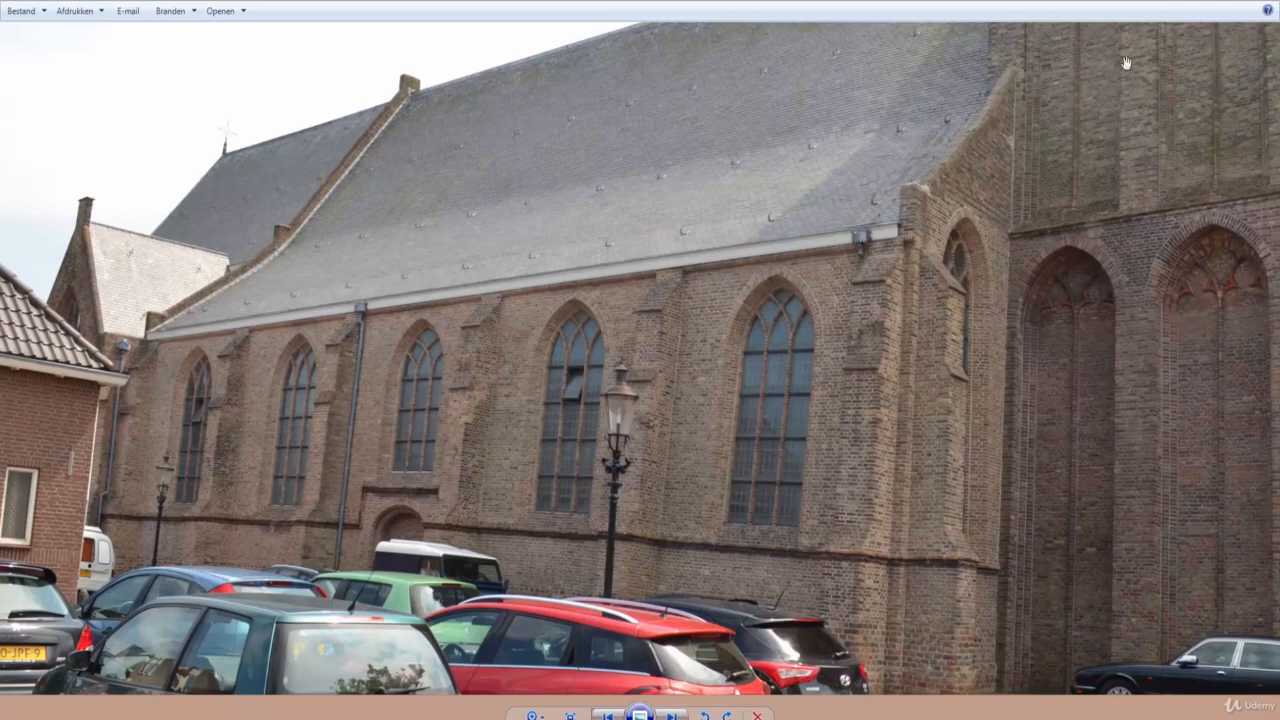
pyautogui.click(1228, 2)
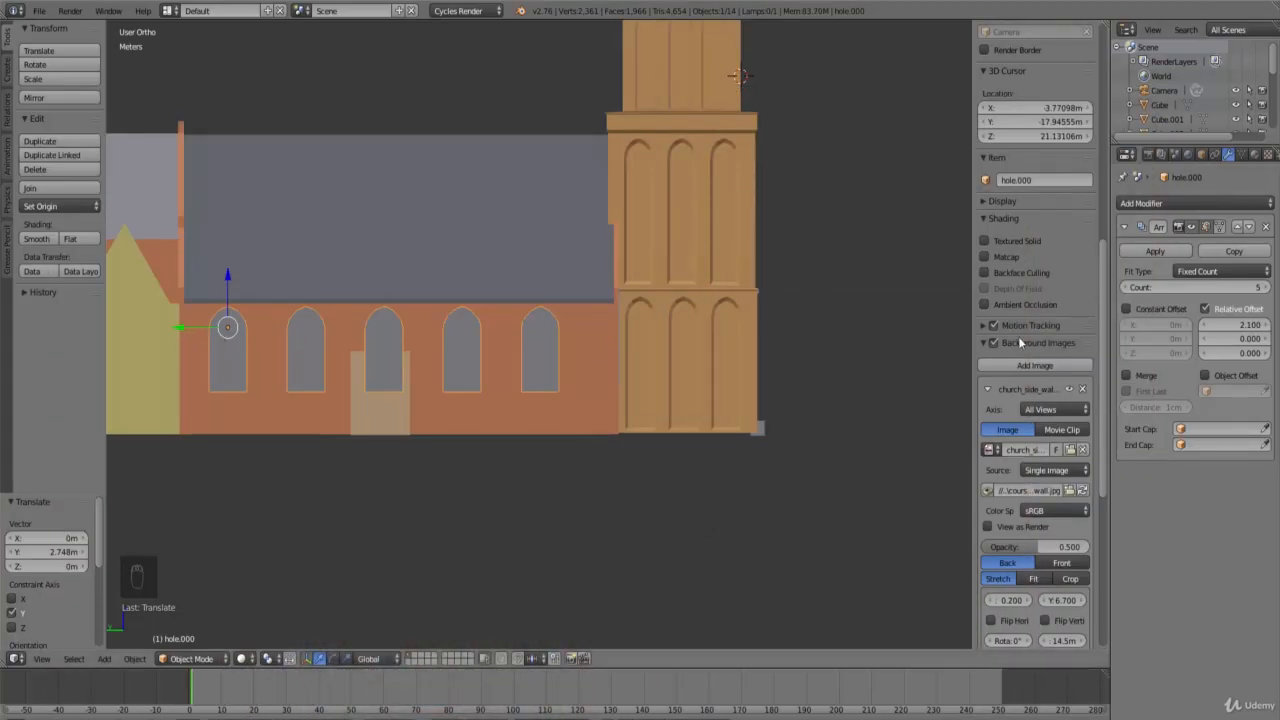
pyautogui.moveTo(1243, 322)
pyautogui.mouseDown()
pyautogui.moveTo(1278, 322)
pyautogui.moveTo(1264, 322)
pyautogui.mouseUp()
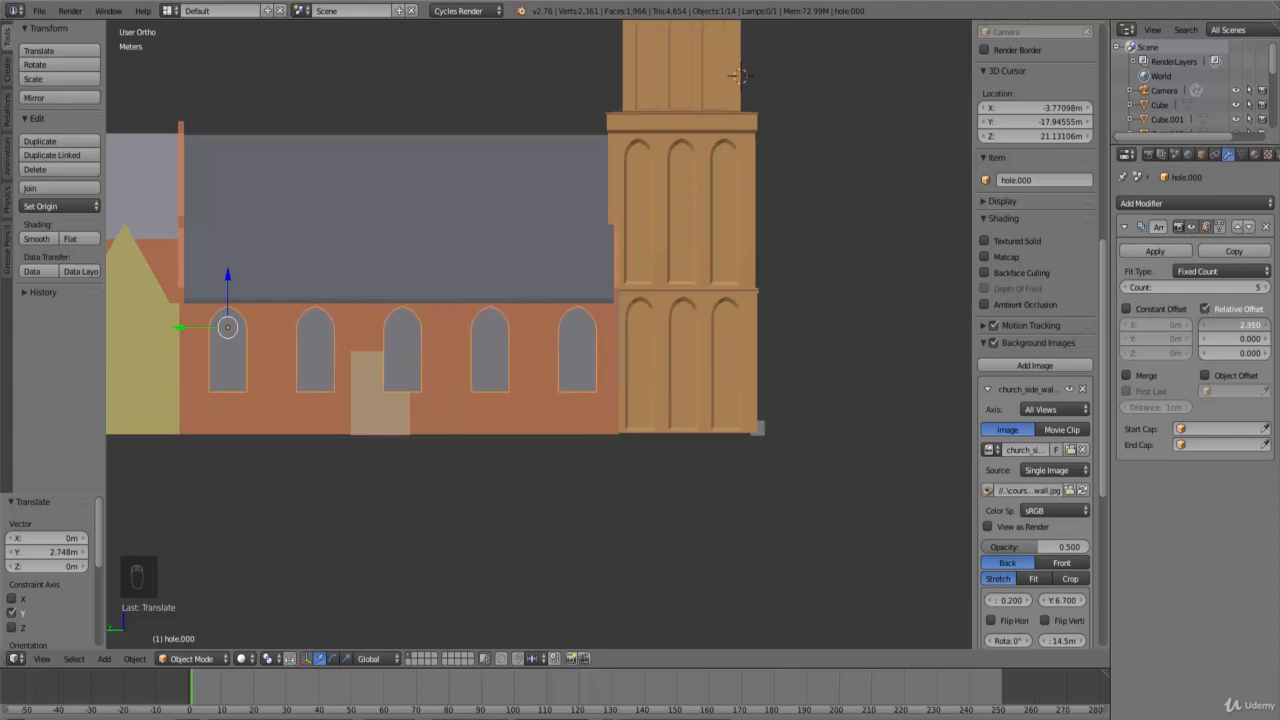
pyautogui.press('g')
pyautogui.press('y')
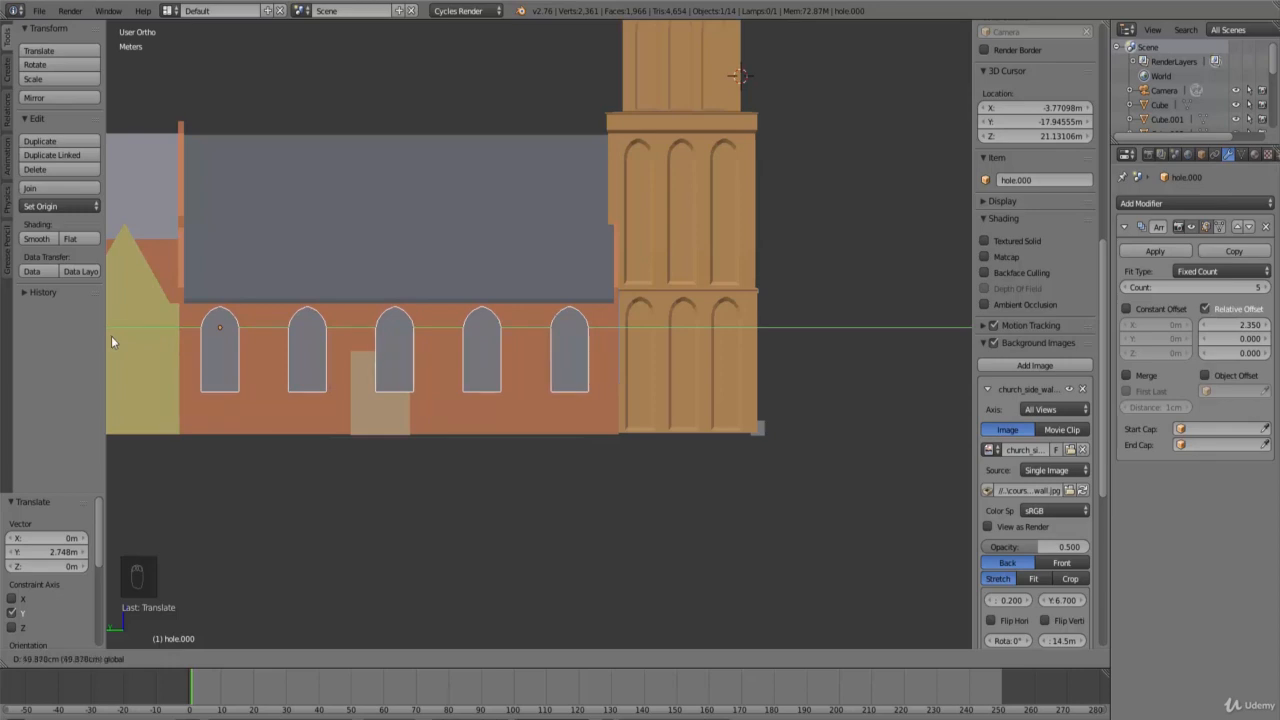
pyautogui.click(111, 336)
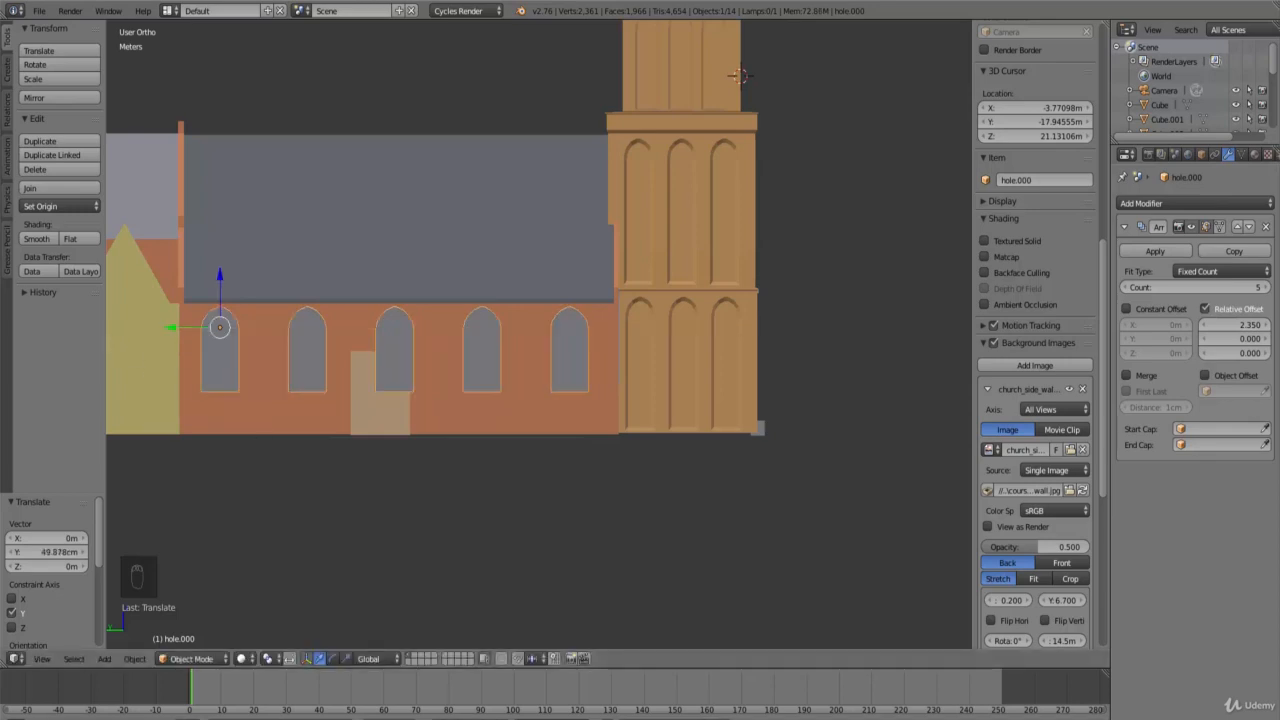
# Step: Compare the windows' height with the church photo and move the window row about -15.3 cm along Z
pyautogui.click(229, 670)
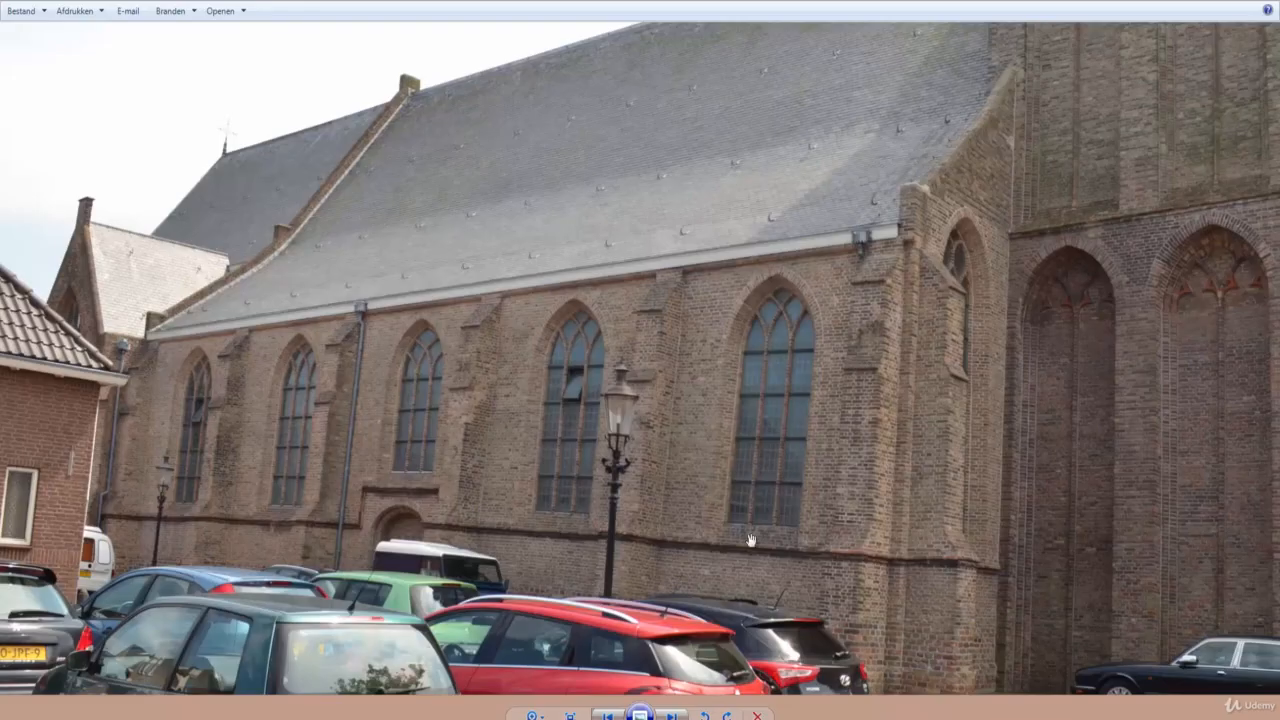
pyautogui.click(1228, 2)
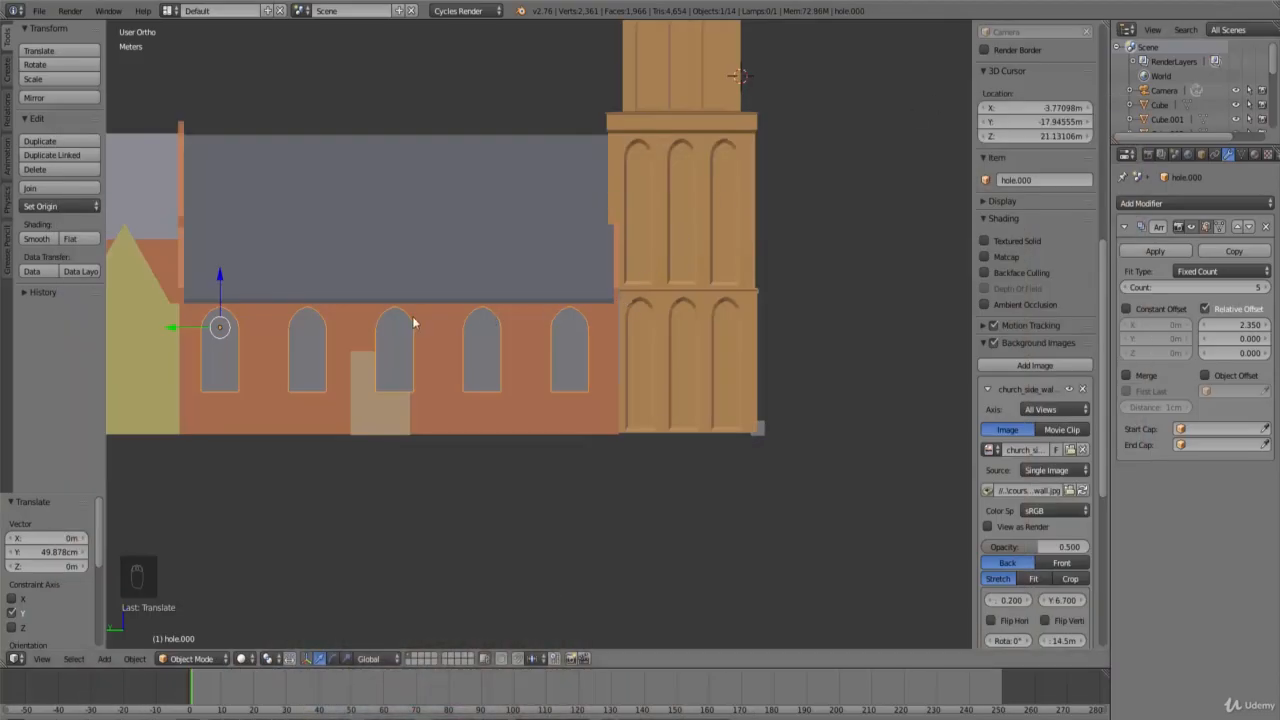
pyautogui.click(448, 718)
pyautogui.click(237, 668)
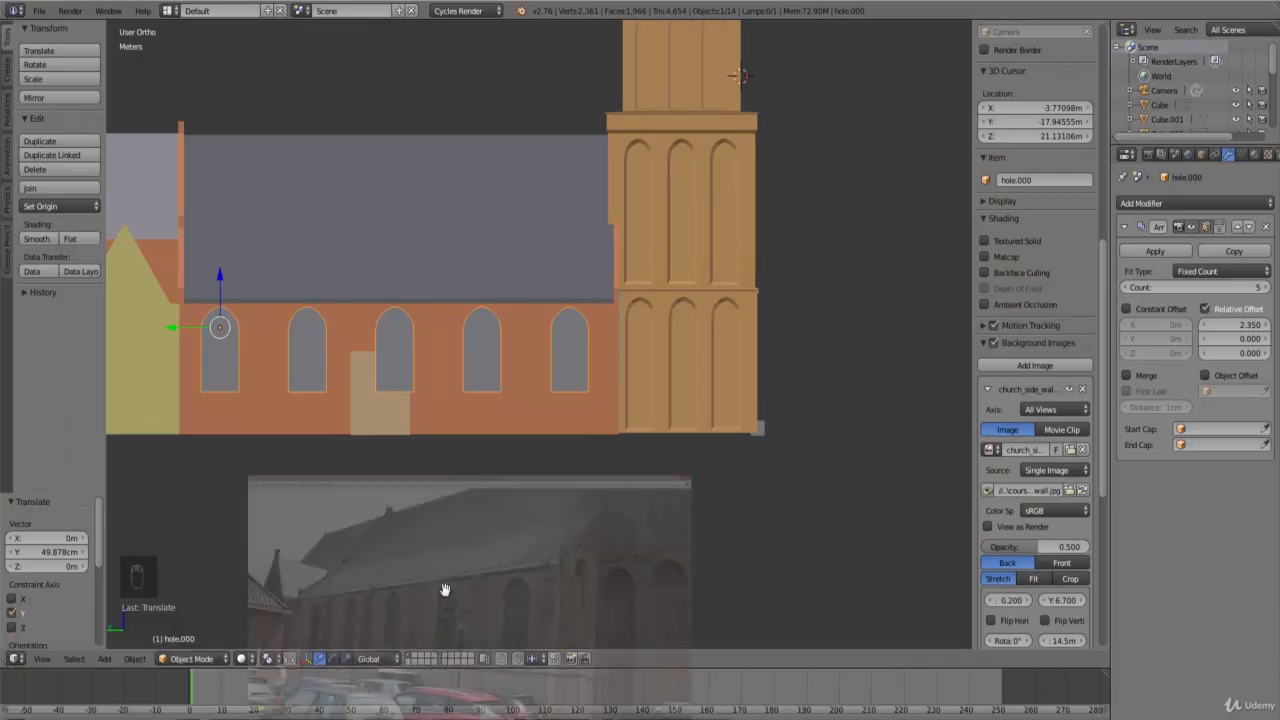
pyautogui.click(1226, 2)
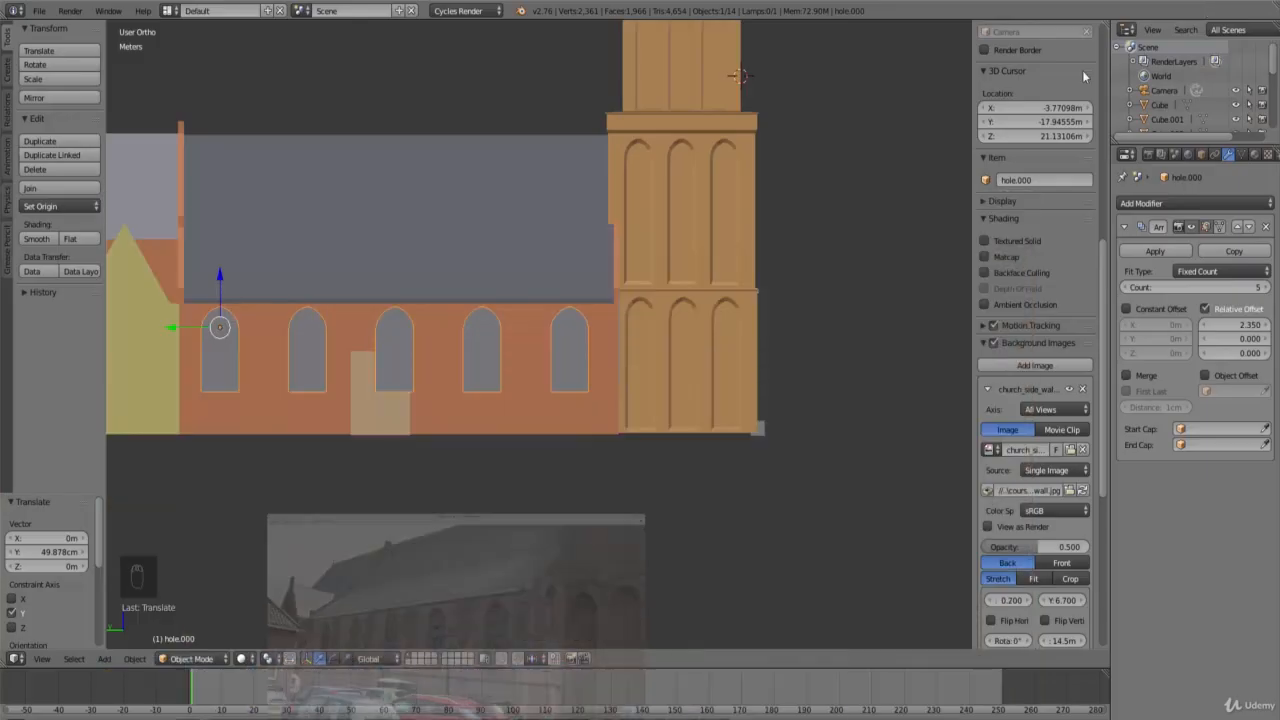
pyautogui.scroll(2, 320, 315)
pyautogui.keyDown('ctrl'); pyautogui.scroll(3, 296, 324); pyautogui.keyUp('ctrl')
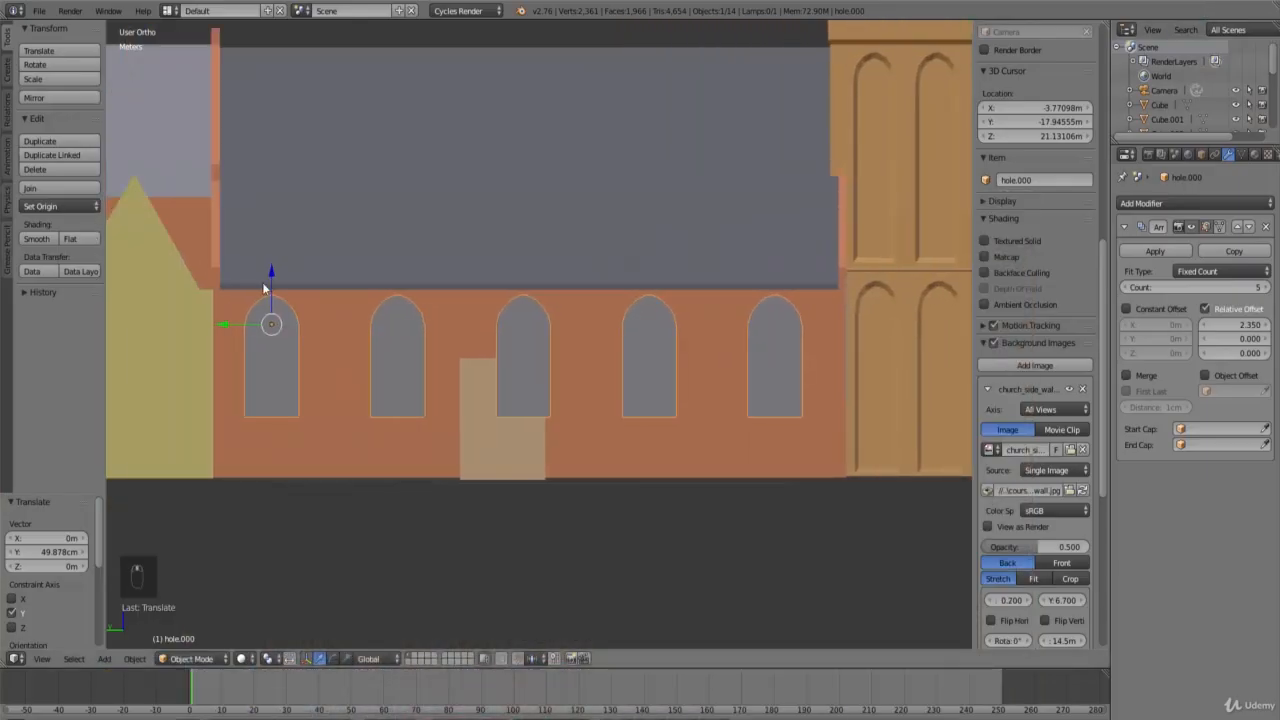
pyautogui.press('g')
pyautogui.press('z')
pyautogui.click(268, 310)
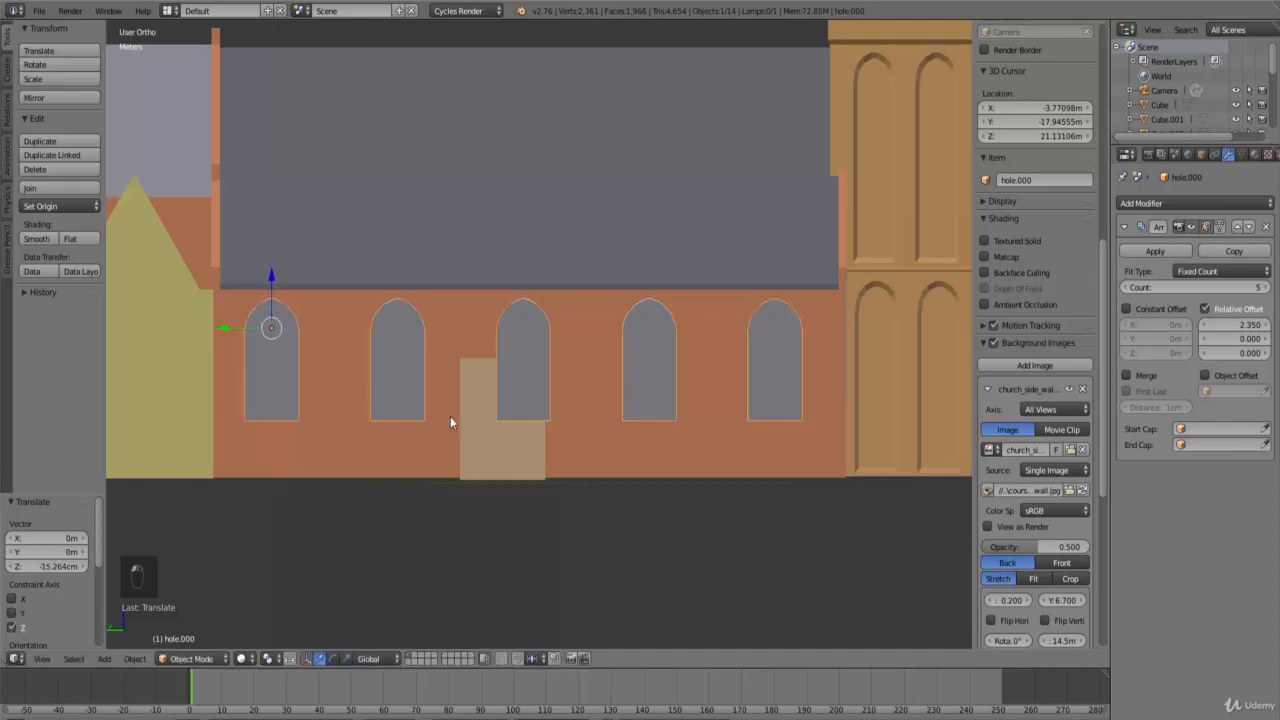
# Step: Move the door block under the middle window about -82.2 cm along Y and the matching block behind it about -78.1 cm
pyautogui.rightClick(476, 454)
pyautogui.press('g')
pyautogui.press('y')
pyautogui.click(469, 423)
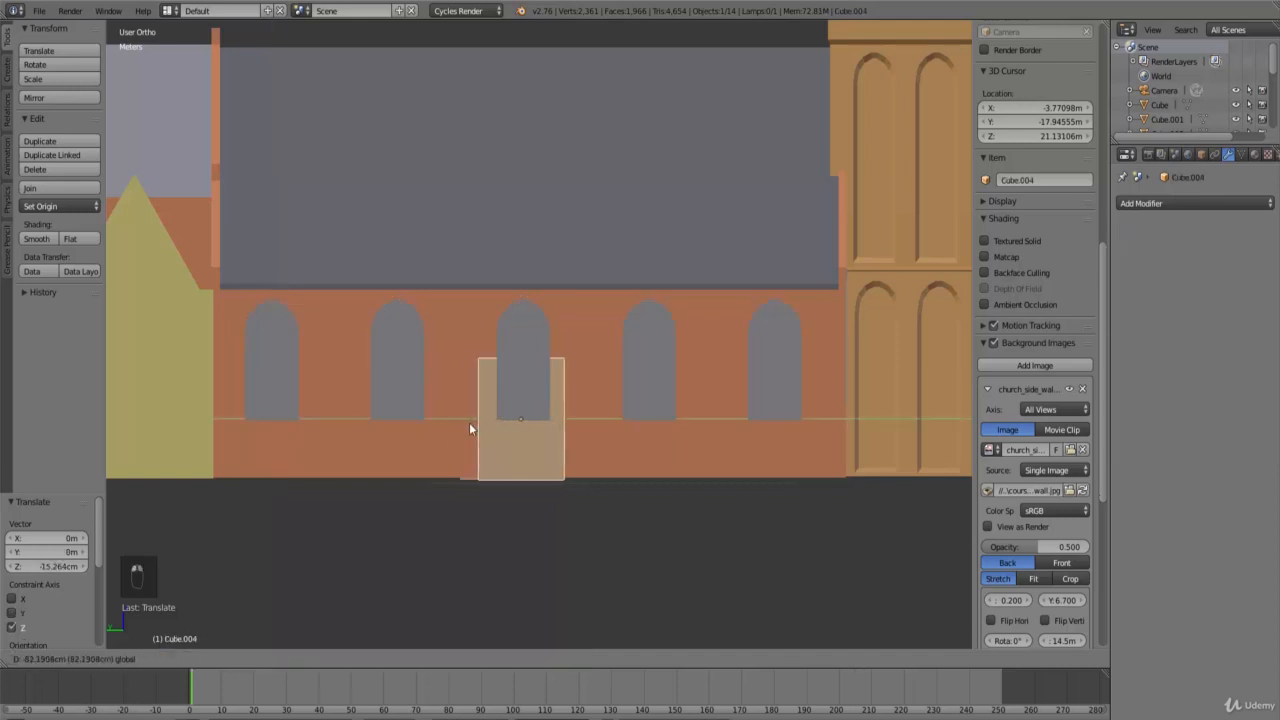
pyautogui.press('z')
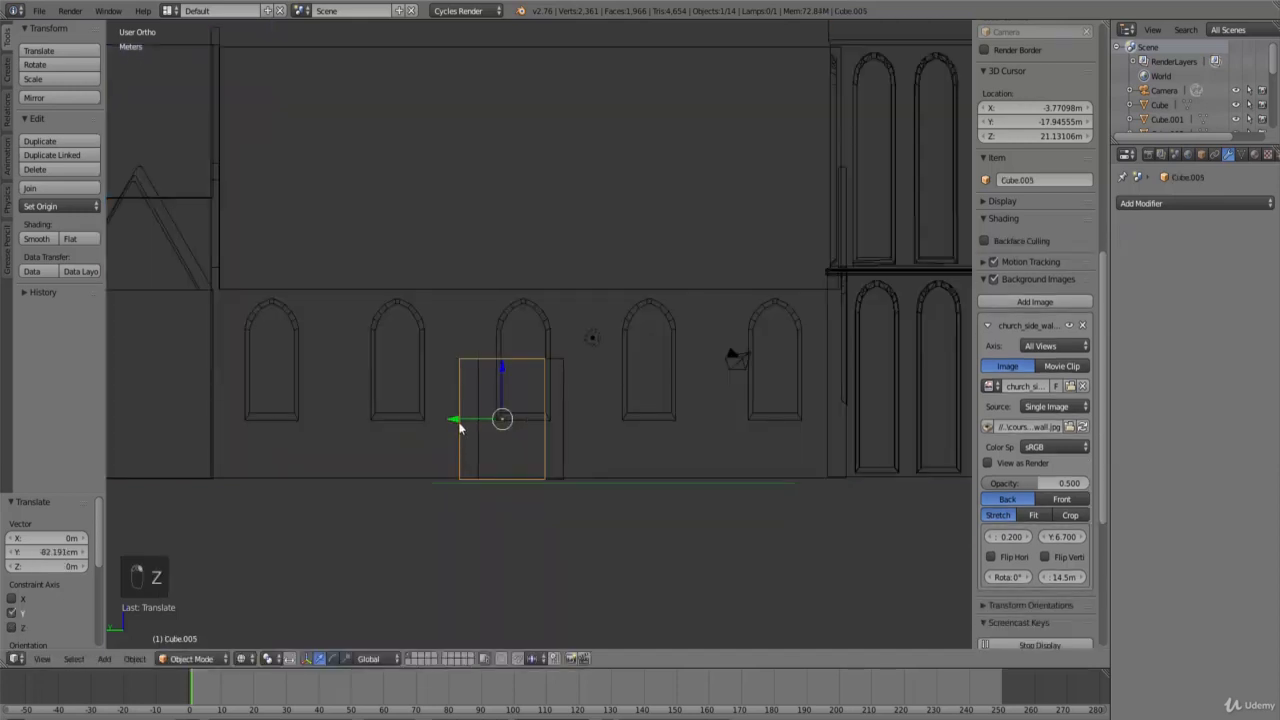
pyautogui.hotkey('shift', 'd')
pyautogui.press('y')
pyautogui.click(500, 422)
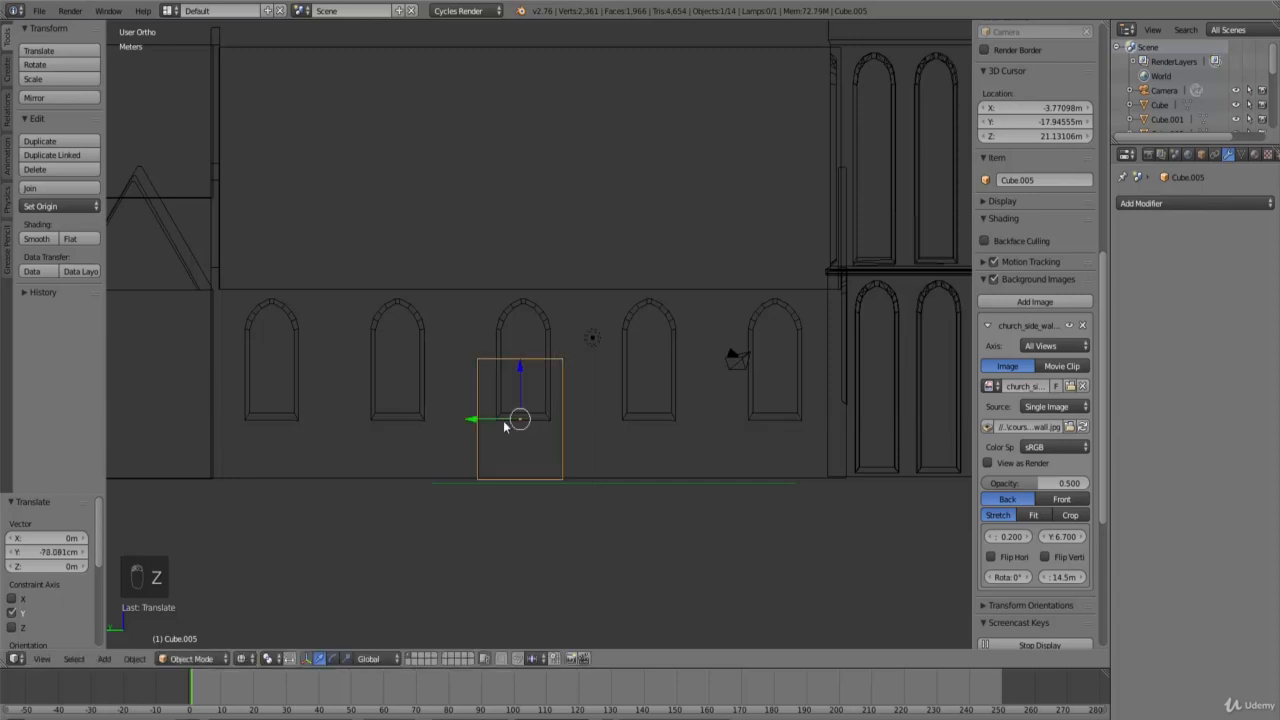
pyautogui.press('z')
pyautogui.scroll(-2, 525, 430)
pyautogui.scroll(2, 525, 436)
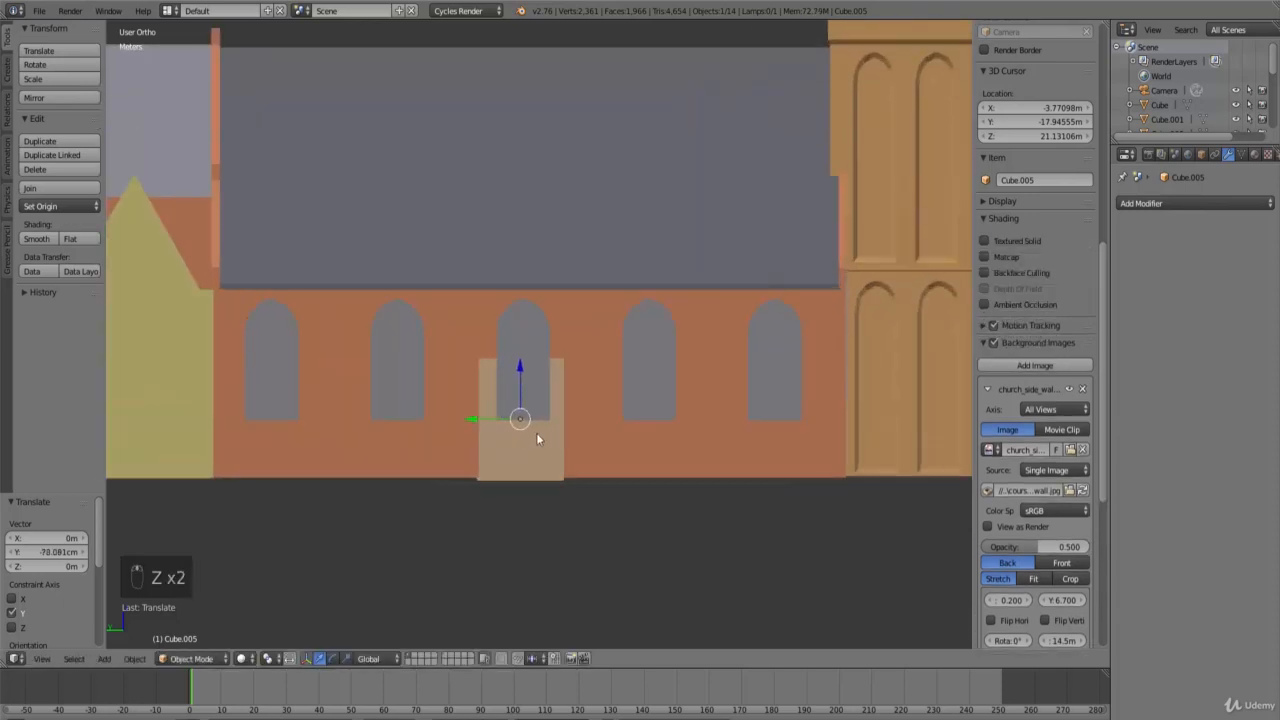
# Step: Examine the church photos for the side-wall window layout and the tall window on the end wall beside the tower
pyautogui.keyDown('ctrl'); pyautogui.scroll(5, 598, 450); pyautogui.keyUp('ctrl')
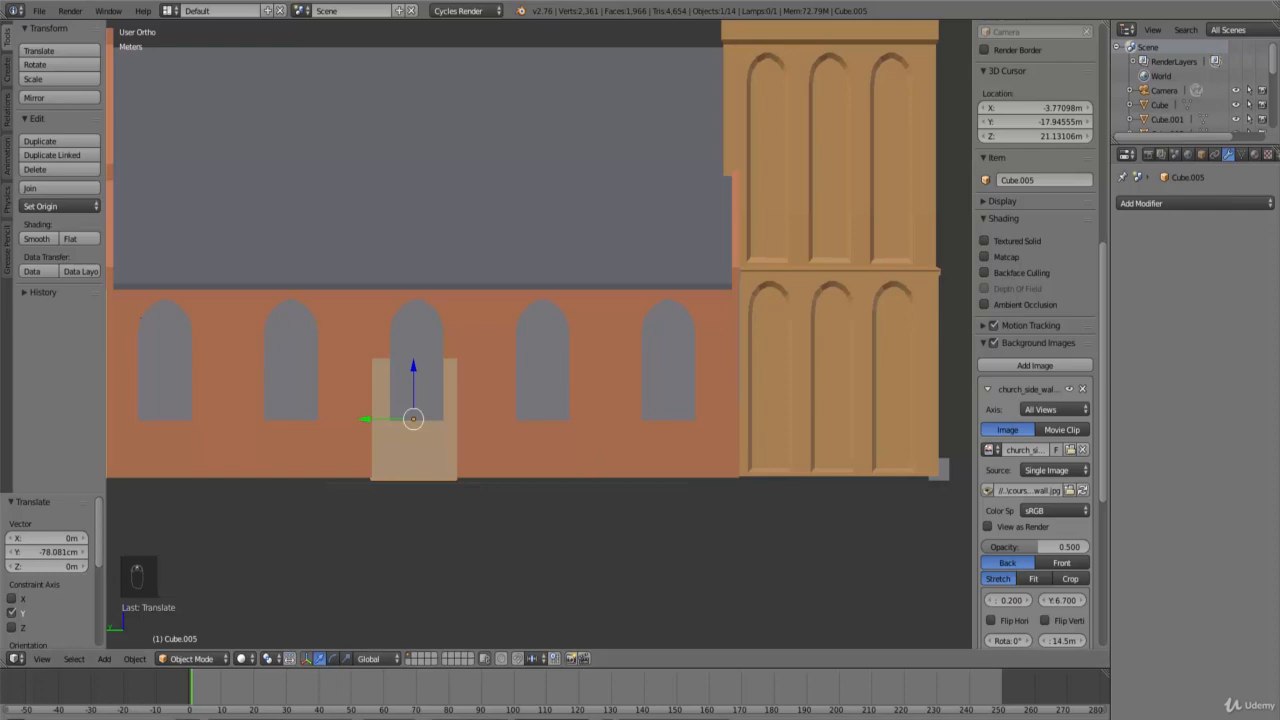
pyautogui.click(234, 668)
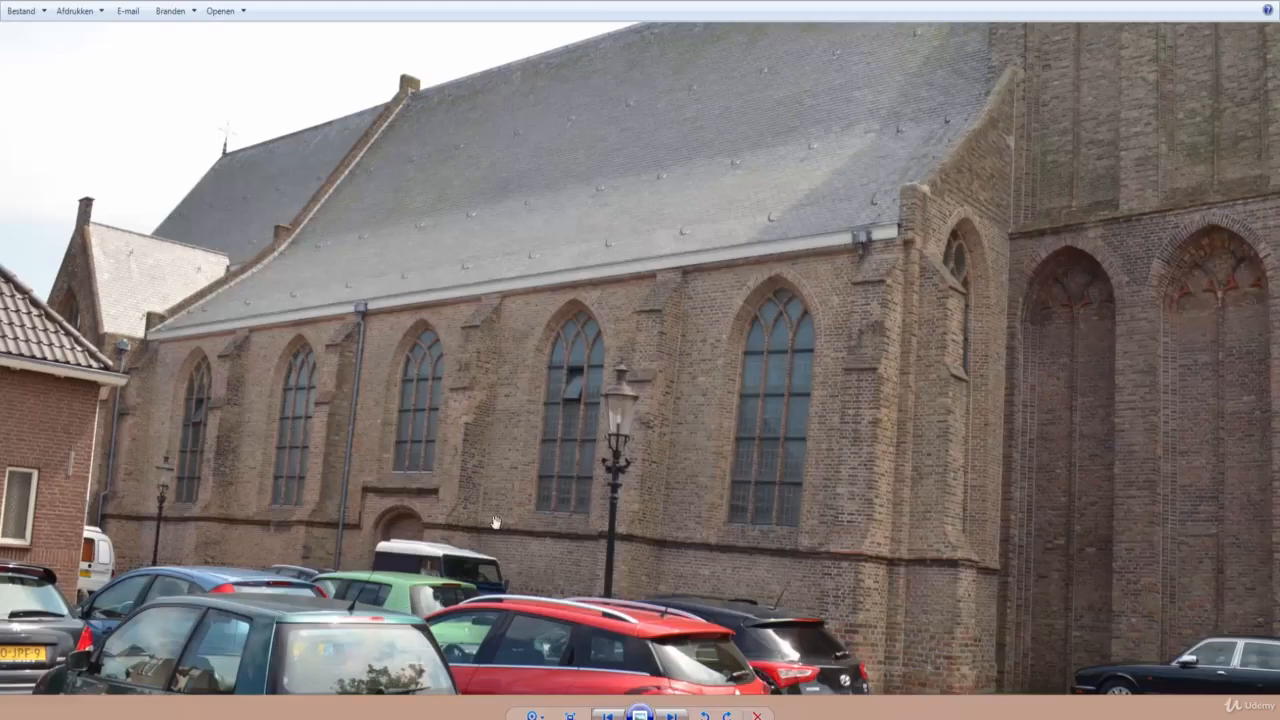
pyautogui.scroll(1, 666, 544)
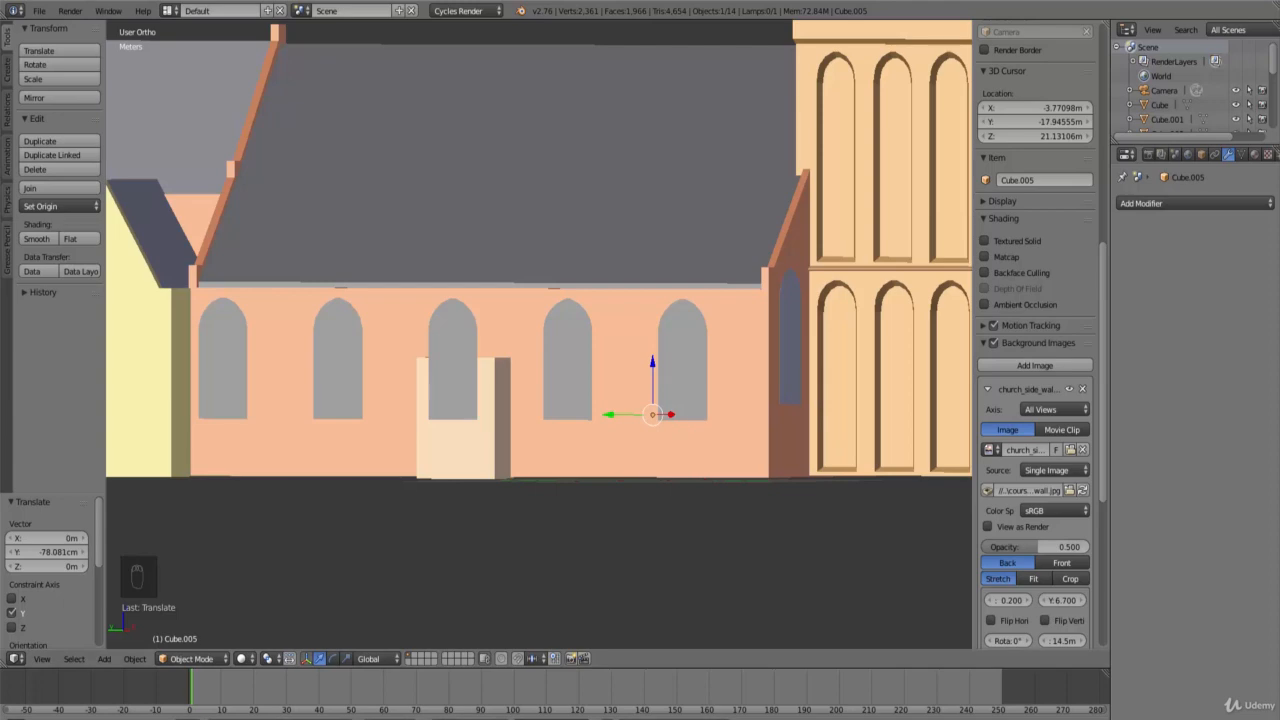
pyautogui.moveTo(449, 712)
pyautogui.click(238, 688)
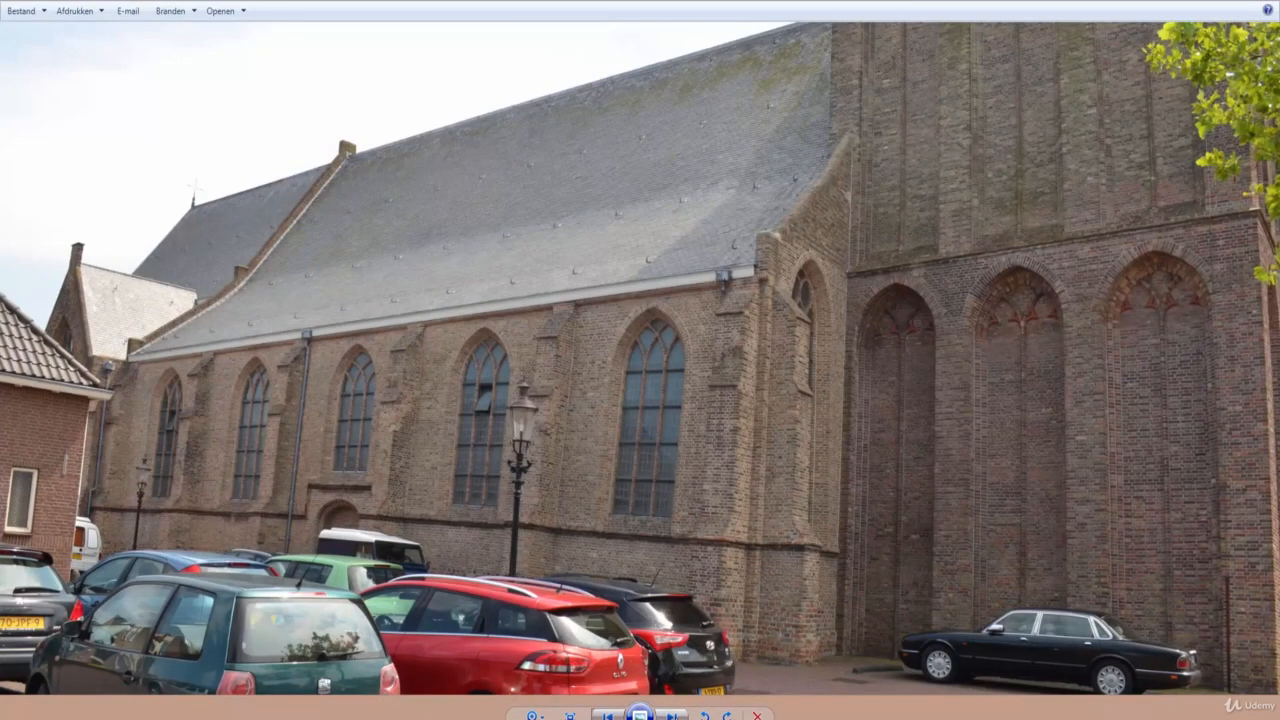
pyautogui.click(672, 715)
pyautogui.click(672, 715)
pyautogui.click(672, 715)
pyautogui.click(672, 715)
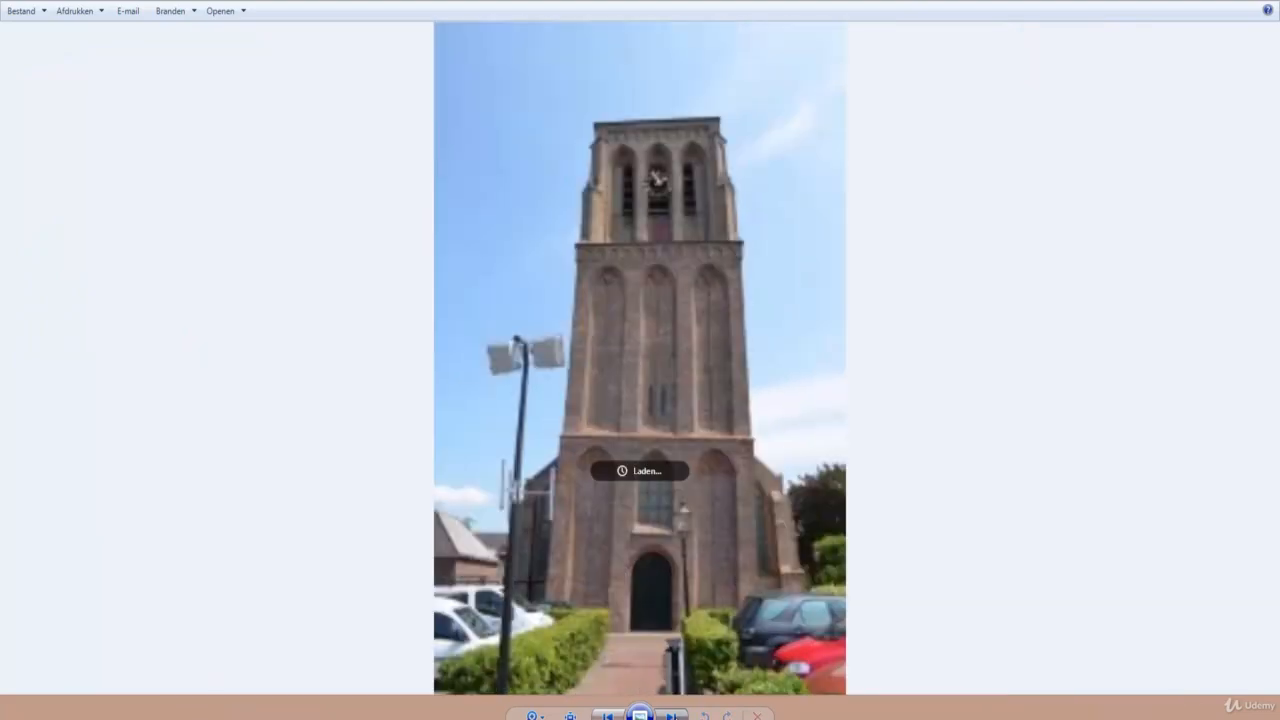
pyautogui.click(672, 715)
pyautogui.click(672, 715)
pyautogui.click(676, 715)
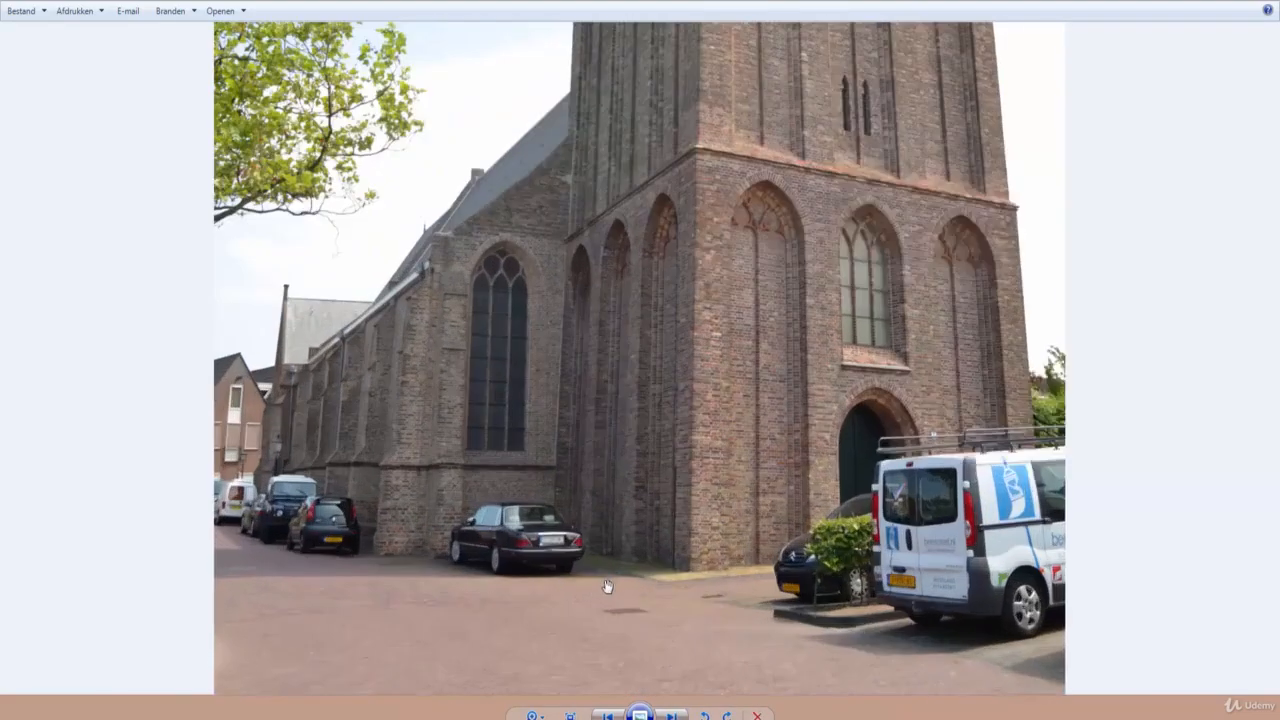
pyautogui.click(676, 715)
pyautogui.click(678, 715)
pyautogui.scroll(2, 786, 430)
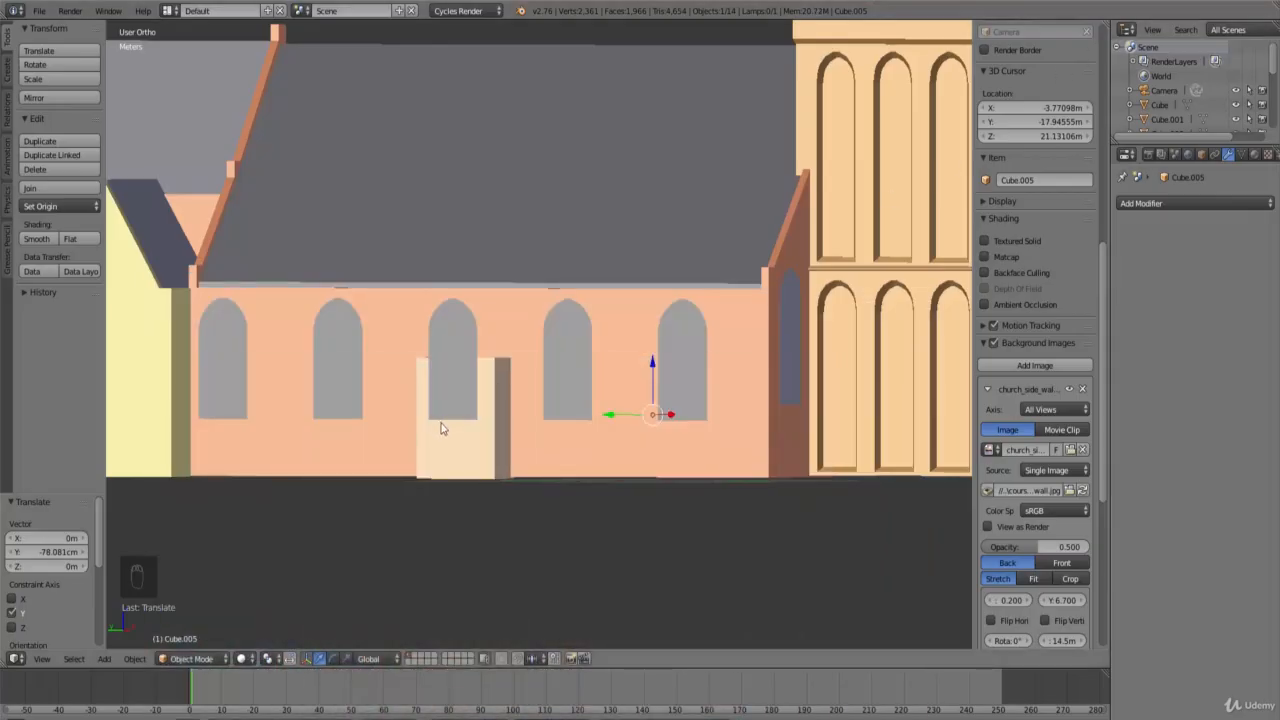
pyautogui.scroll(-1, 738, 405)
pyautogui.moveTo(750, 406); pyautogui.dragTo(648, 430, button='middle')
pyautogui.scroll(2, 648, 430)
pyautogui.scroll(2, 648, 437)
pyautogui.rightClick(794, 434)
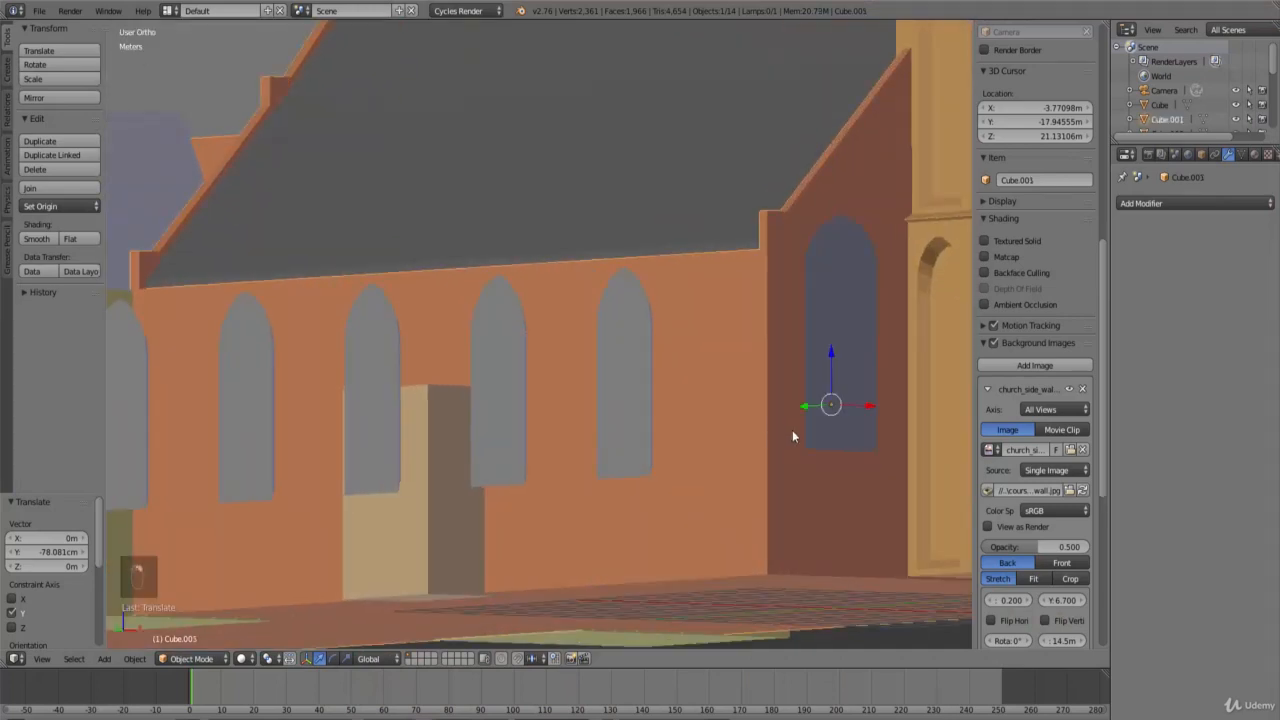
pyautogui.press('Tab')
pyautogui.press('Tab')
pyautogui.press('Tab')
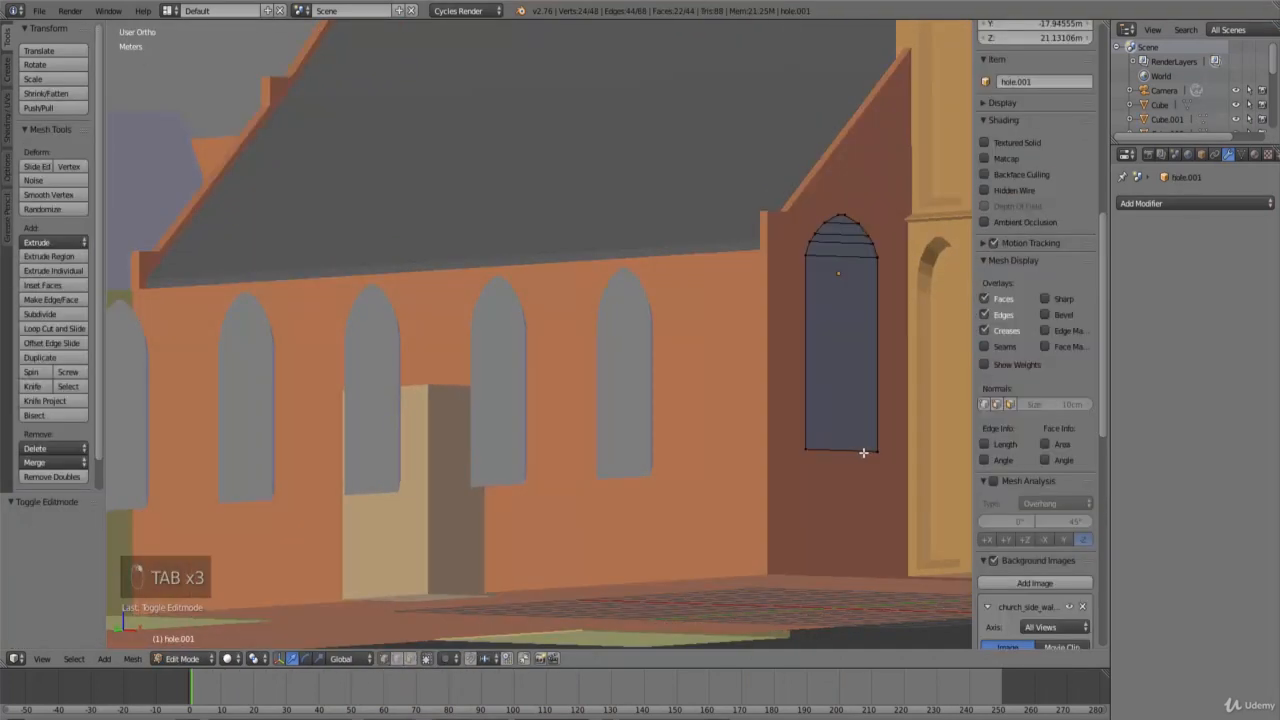
pyautogui.press('z')
pyautogui.scroll(-2, 871, 457)
pyautogui.press('Tab')
pyautogui.press('z')
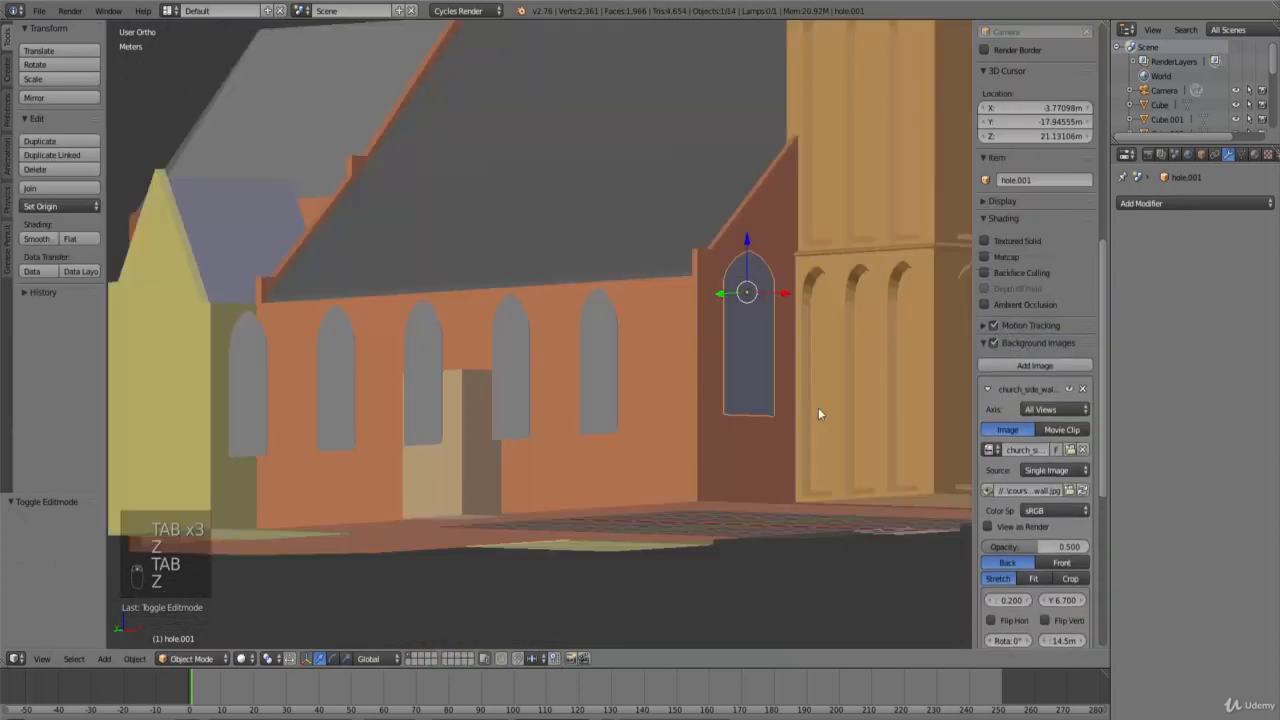
pyautogui.press('Tab')
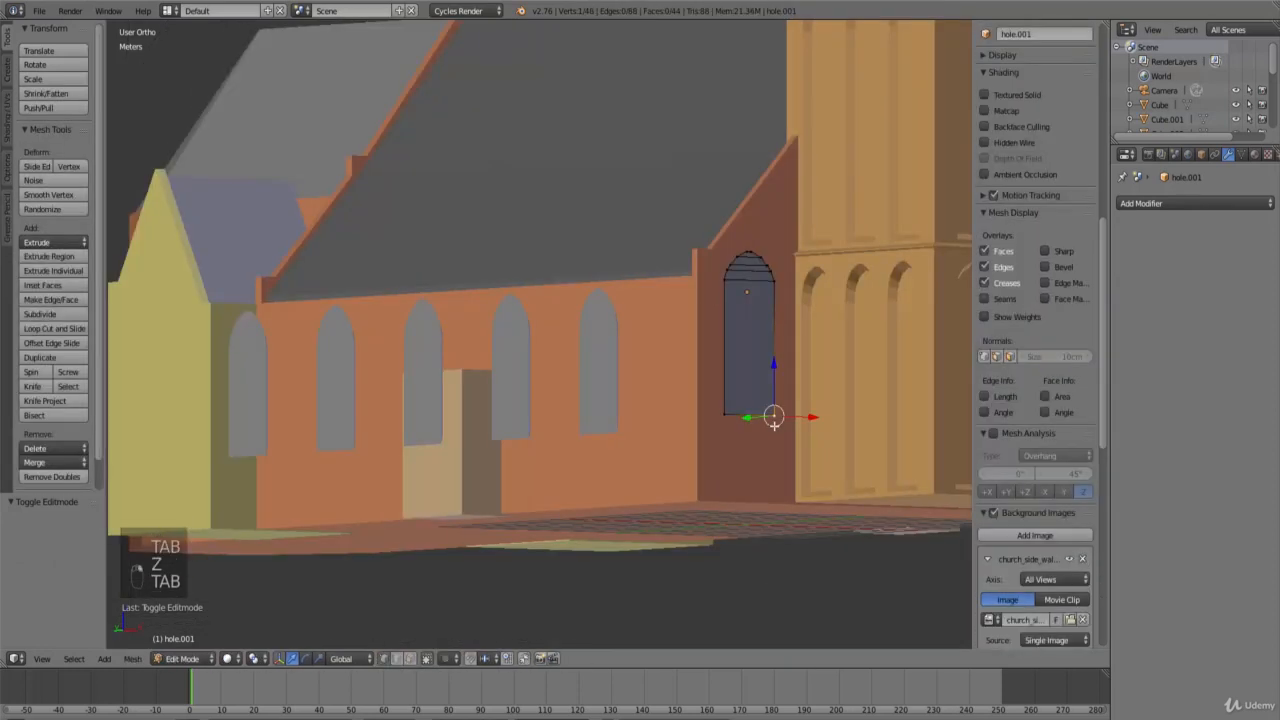
pyautogui.press('Tab')
pyautogui.press('s')
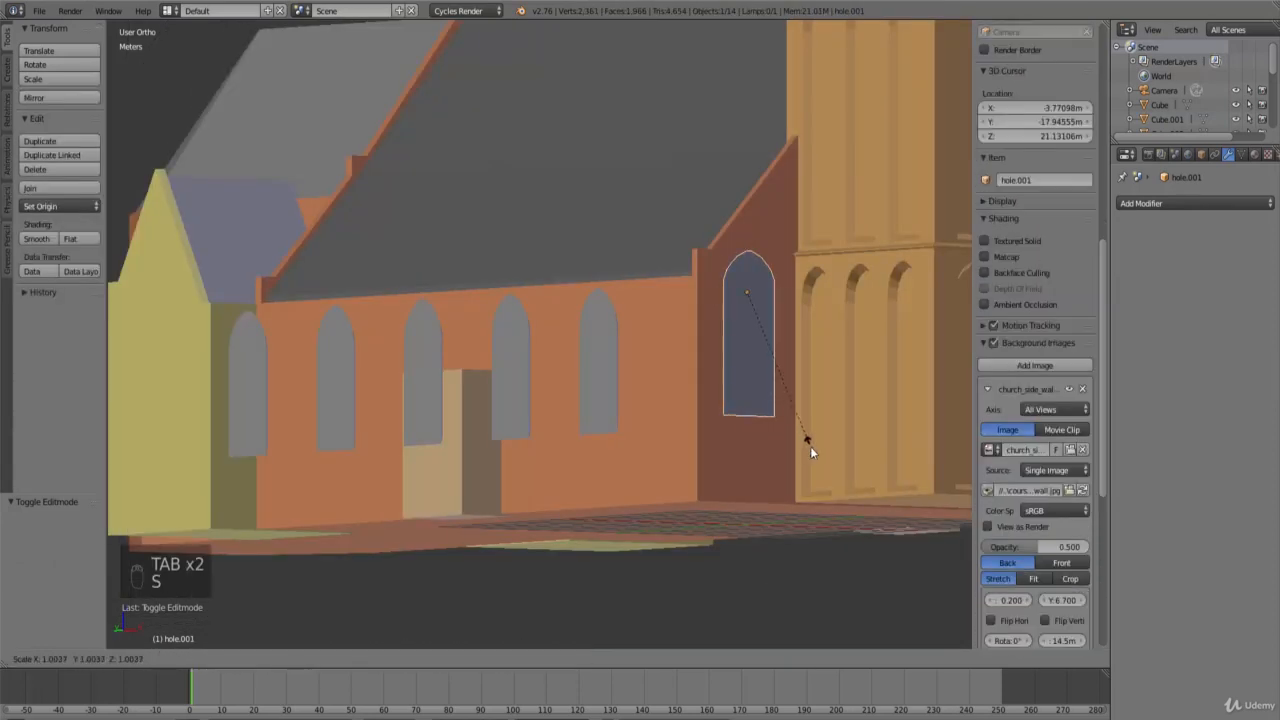
pyautogui.rightClick(810, 452)
pyautogui.press('KP_3')
pyautogui.press('KP_1')
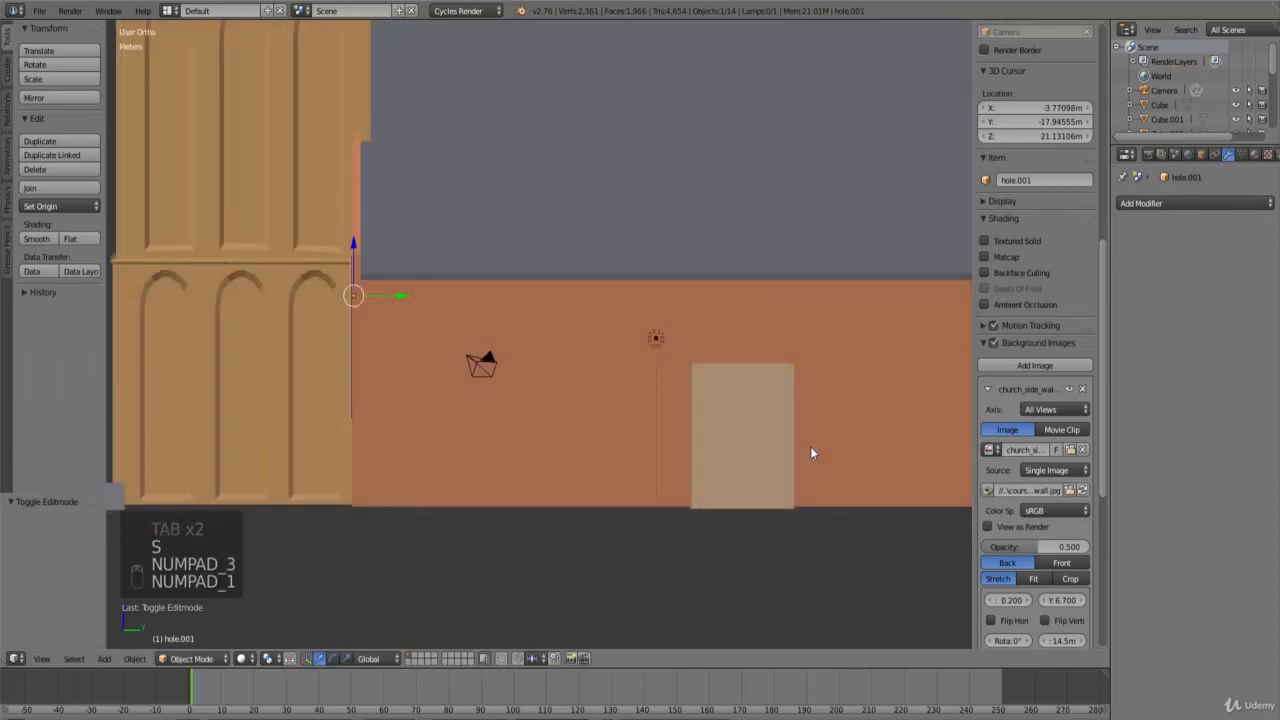
pyautogui.moveTo(737, 437); pyautogui.dragTo(777, 435, button='middle')
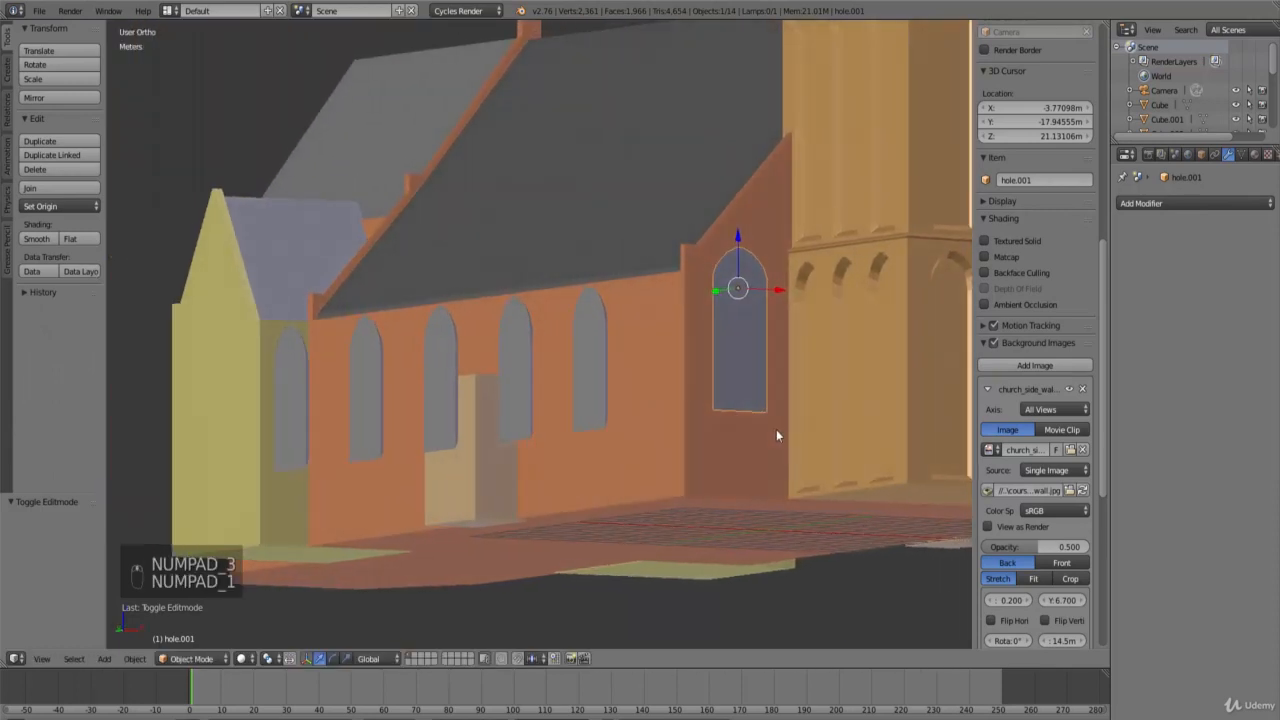
# Step: Move the row of five side-wall windows about 2.213 m along X toward the church wall
pyautogui.rightClick(598, 378)
pyautogui.press('g')
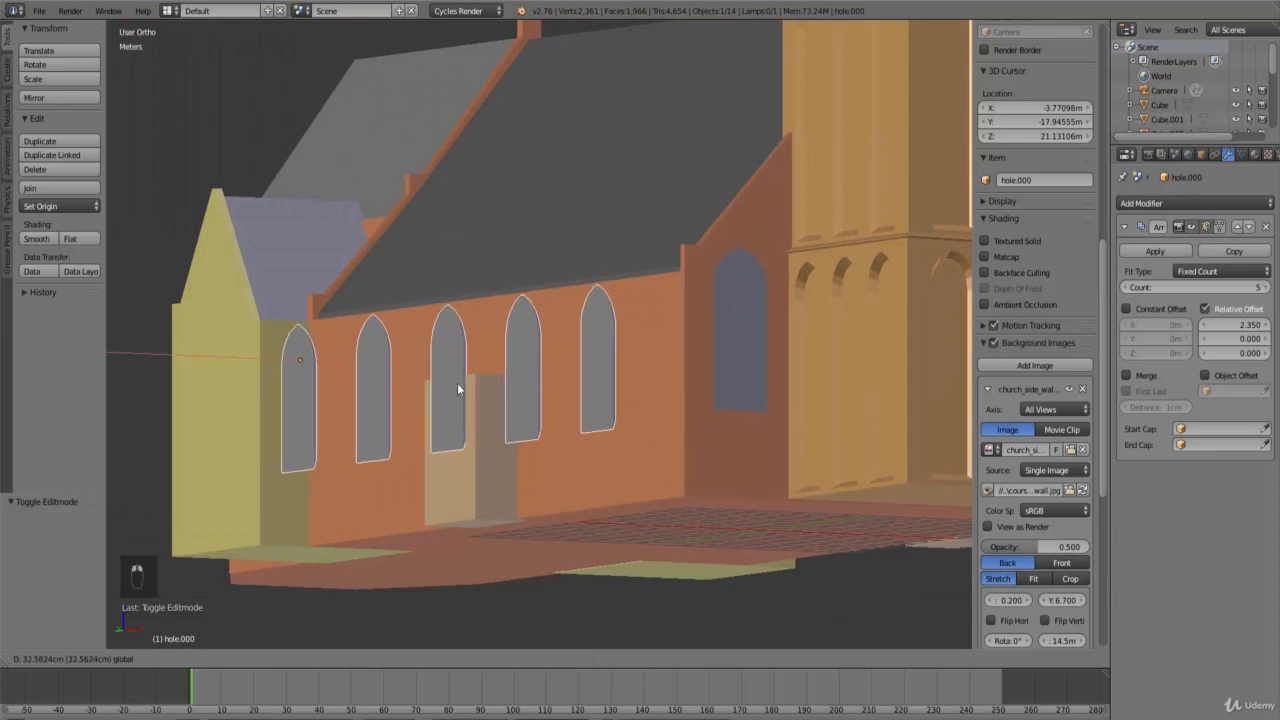
pyautogui.press('x')
pyautogui.click(840, 457)
pyautogui.moveTo(828, 457)
pyautogui.mouseDown(button='middle')
pyautogui.moveTo(800, 464)
pyautogui.moveTo(838, 468)
pyautogui.mouseUp(button='middle')
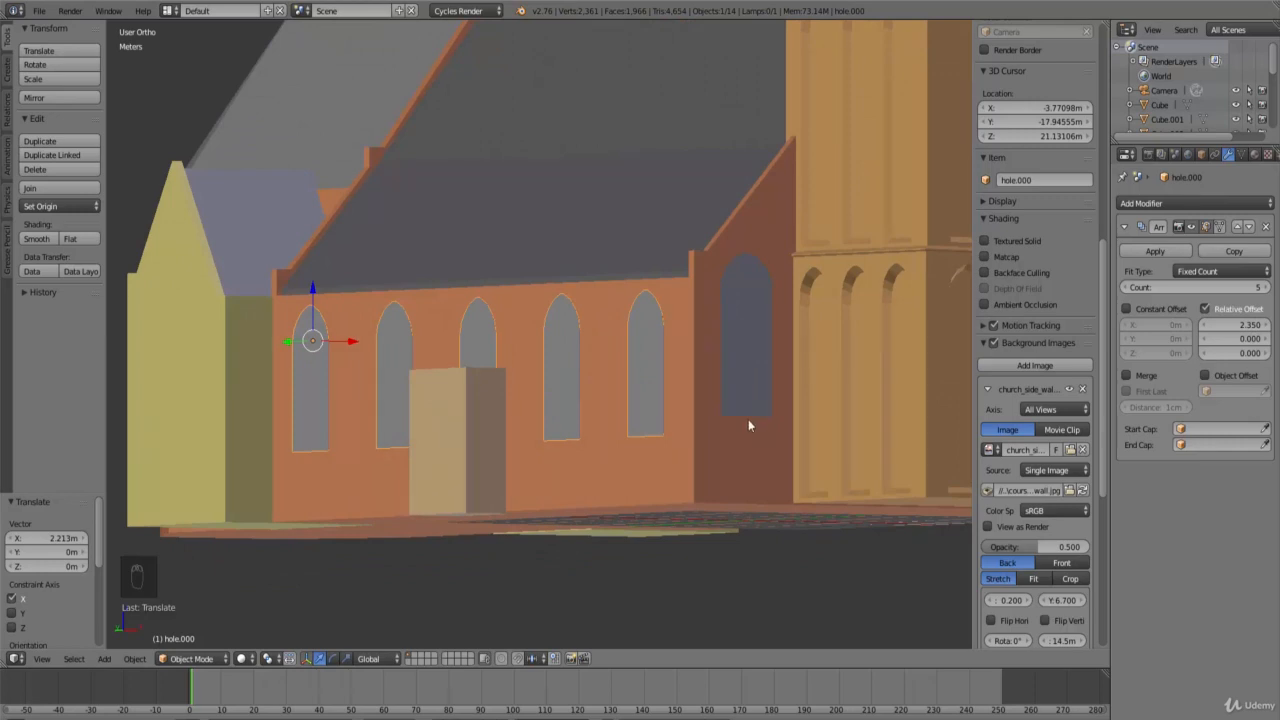
# Step: Raise the bottom vertices of the side-wall window mesh about 27.2 cm along Z
pyautogui.press('Tab')
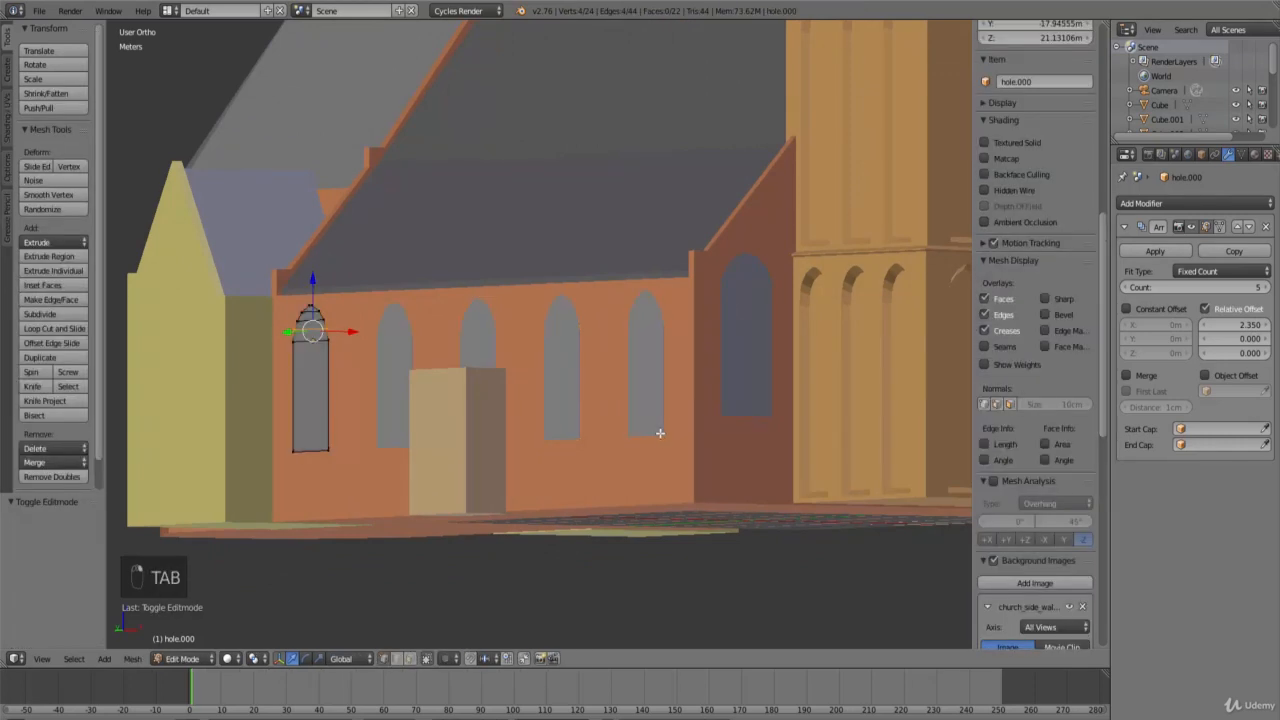
pyautogui.press('z')
pyautogui.press('b')
pyautogui.moveTo(361, 479)
pyautogui.mouseDown()
pyautogui.moveTo(272, 424)
pyautogui.moveTo(313, 397)
pyautogui.moveTo(316, 340)
pyautogui.mouseUp()
pyautogui.press('z')
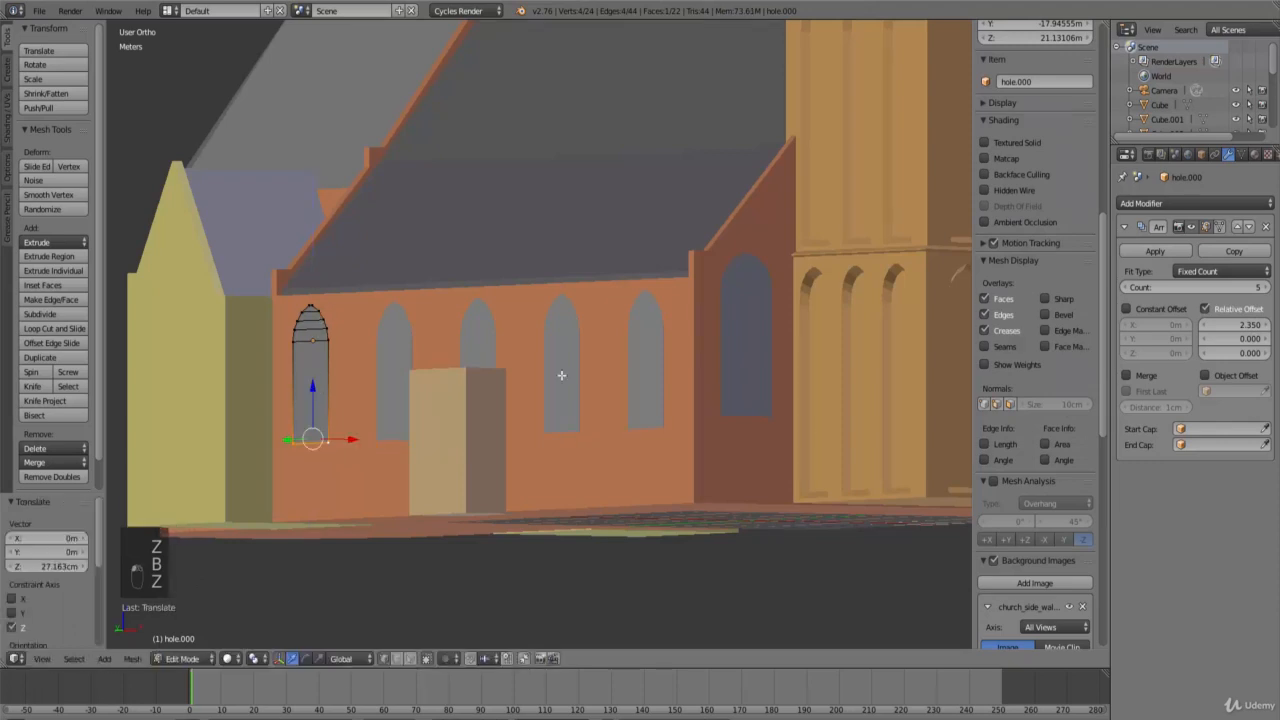
pyautogui.press('Tab')
# Step: Lower the bottom vertices of the end-wall windows beside the tower about 26.9 cm along Z
pyautogui.rightClick(750, 412)
pyautogui.press('Tab')
pyautogui.press('z')
pyautogui.press('b')
pyautogui.moveTo(792, 447); pyautogui.dragTo(706, 398)
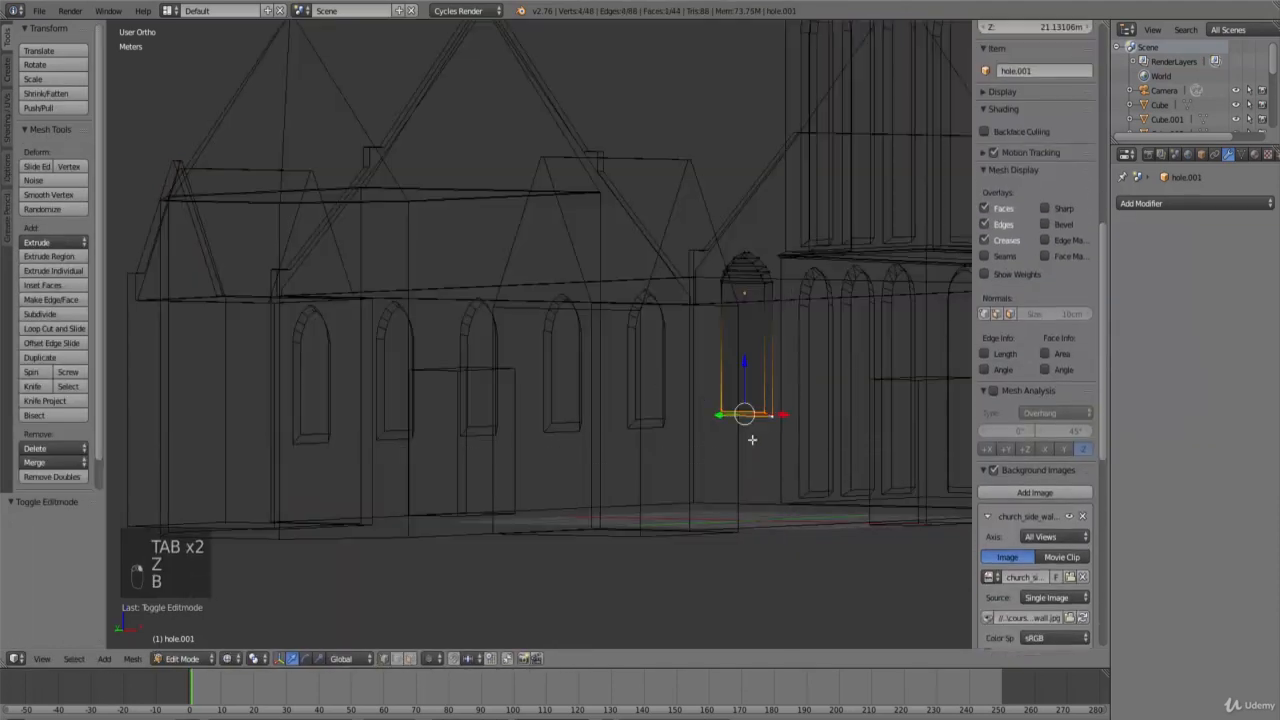
pyautogui.keyDown('ctrl'); pyautogui.scroll(10, 762, 444); pyautogui.keyUp('ctrl')
pyautogui.press('b')
pyautogui.moveTo(870, 468); pyautogui.dragTo(773, 381)
pyautogui.press('z')
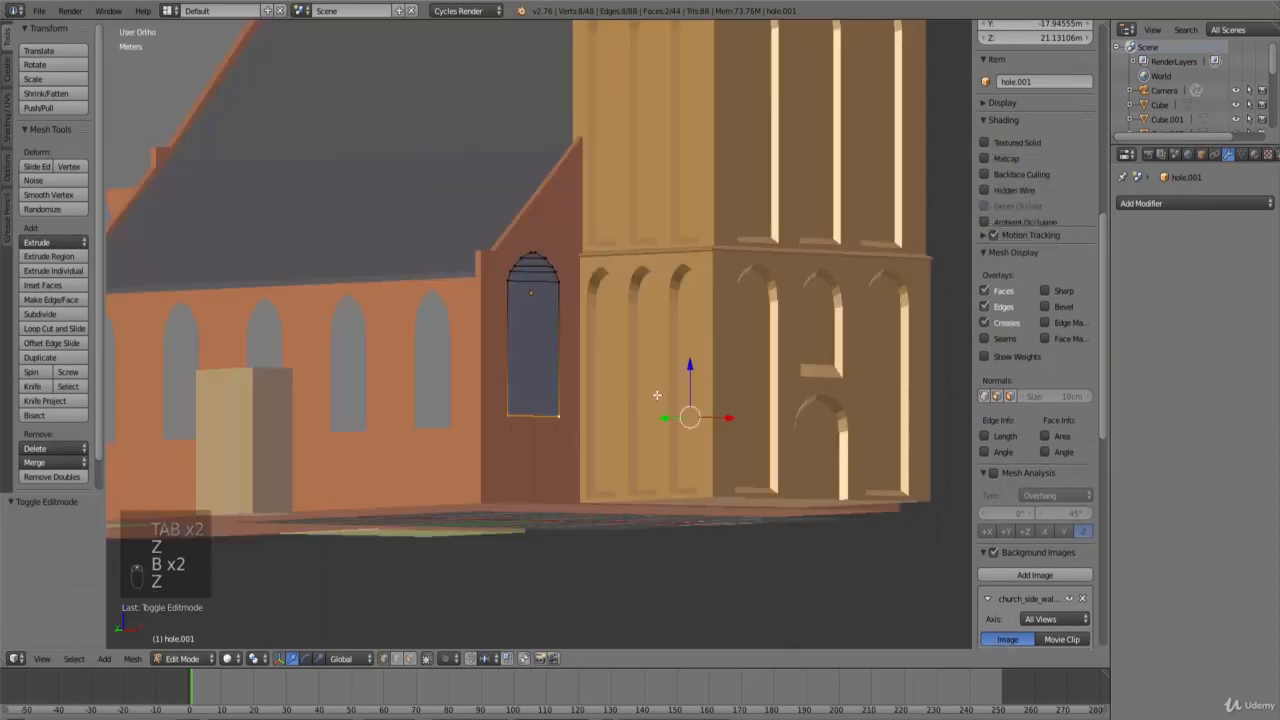
pyautogui.moveTo(686, 366); pyautogui.dragTo(678, 445)
pyautogui.scroll(-2, 480, 405)
pyautogui.keyDown('ctrl'); pyautogui.scroll(-4, 505, 362); pyautogui.keyUp('ctrl')
pyautogui.scroll(4, 524, 390)
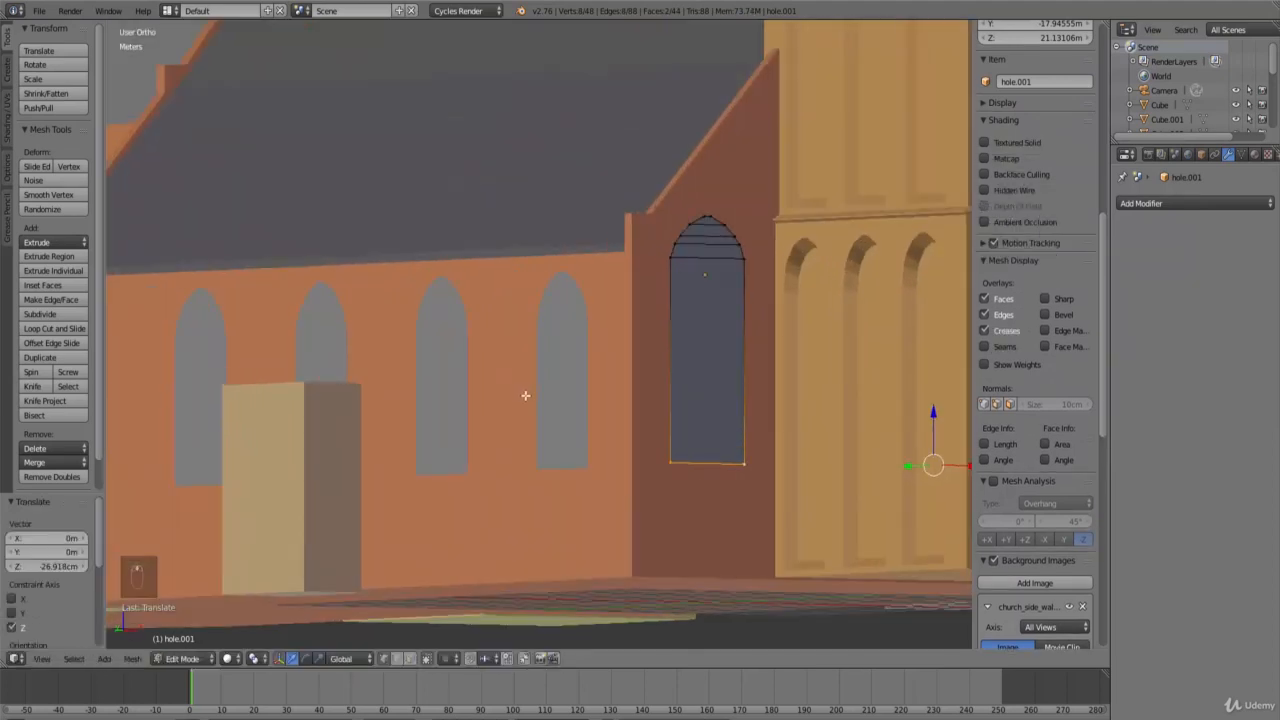
pyautogui.press('Tab')
# Step: Compare the modelled windows with the church photo, examining the gap between the window arches and the roof gutter
pyautogui.scroll(-3, 560, 402)
pyautogui.scroll(4, 621, 420)
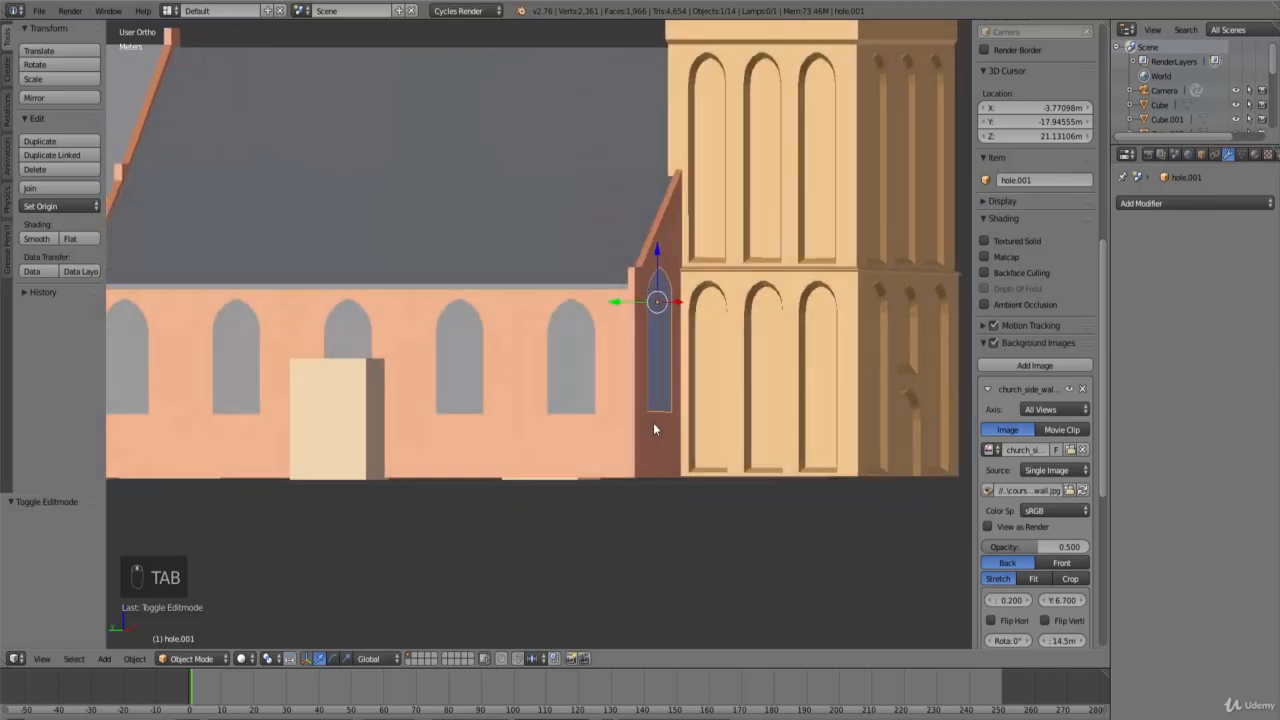
pyautogui.scroll(-1, 639, 349)
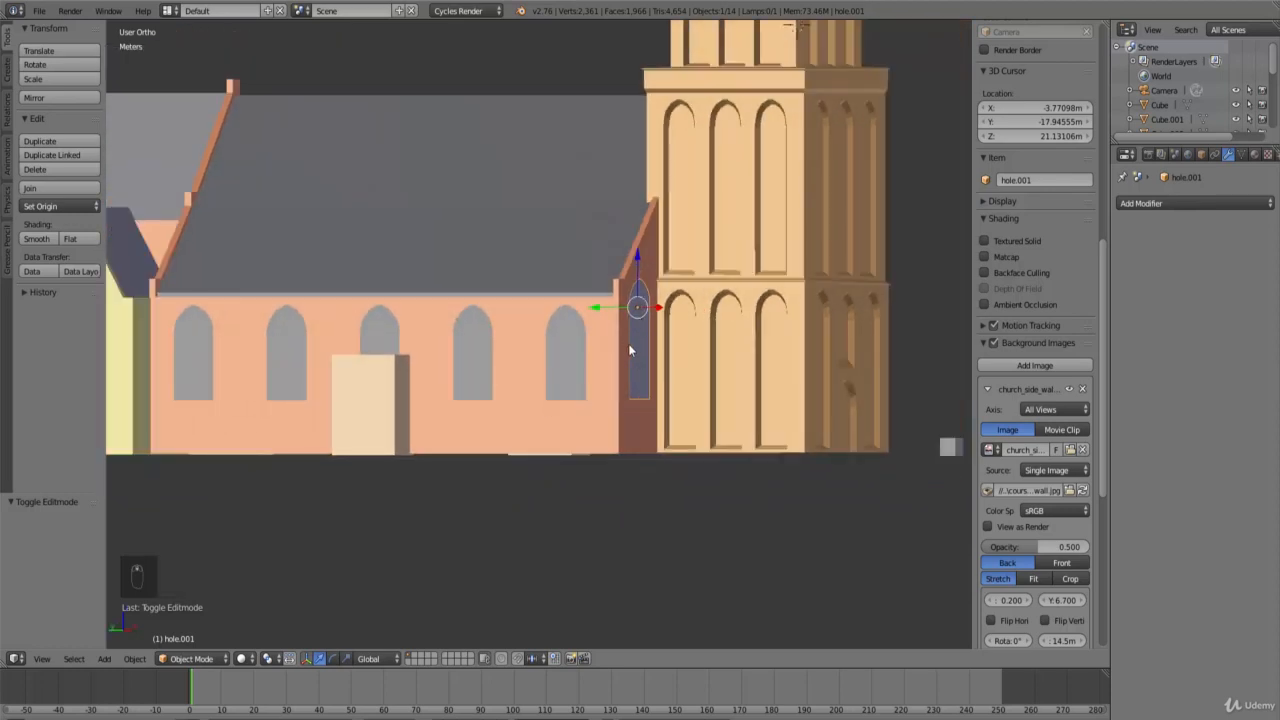
pyautogui.scroll(5, 600, 290)
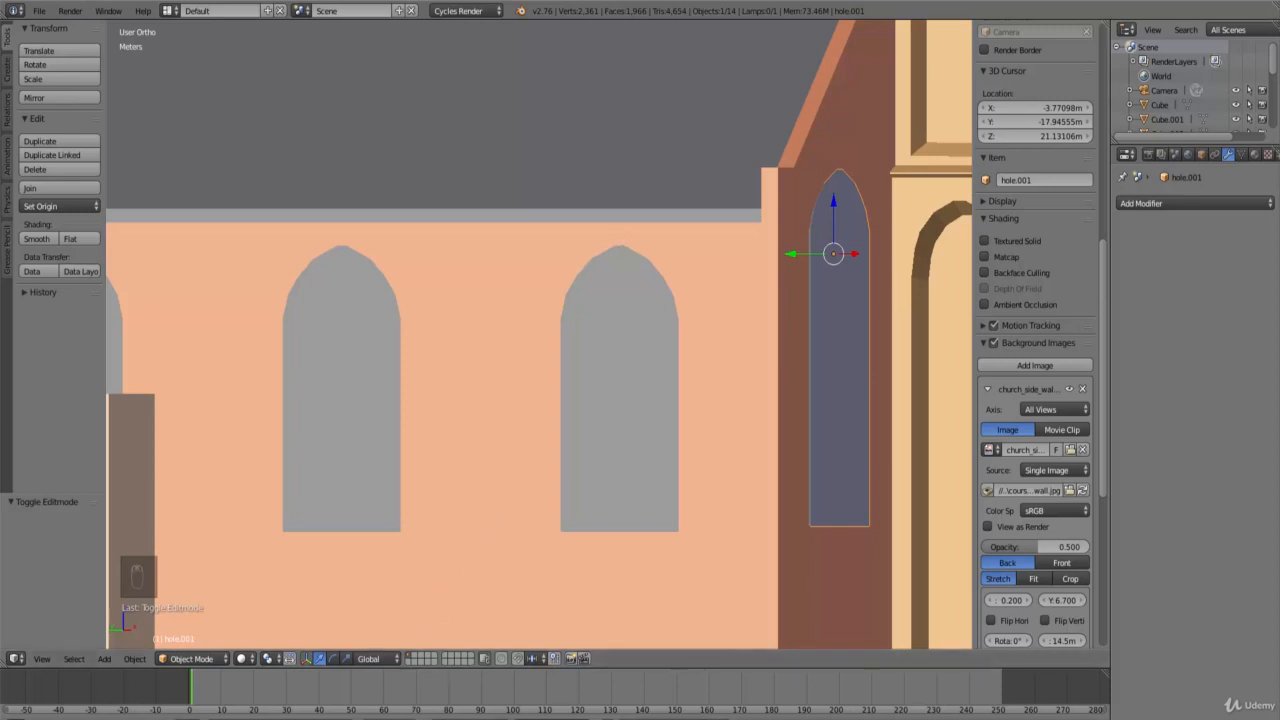
pyautogui.moveTo(448, 717)
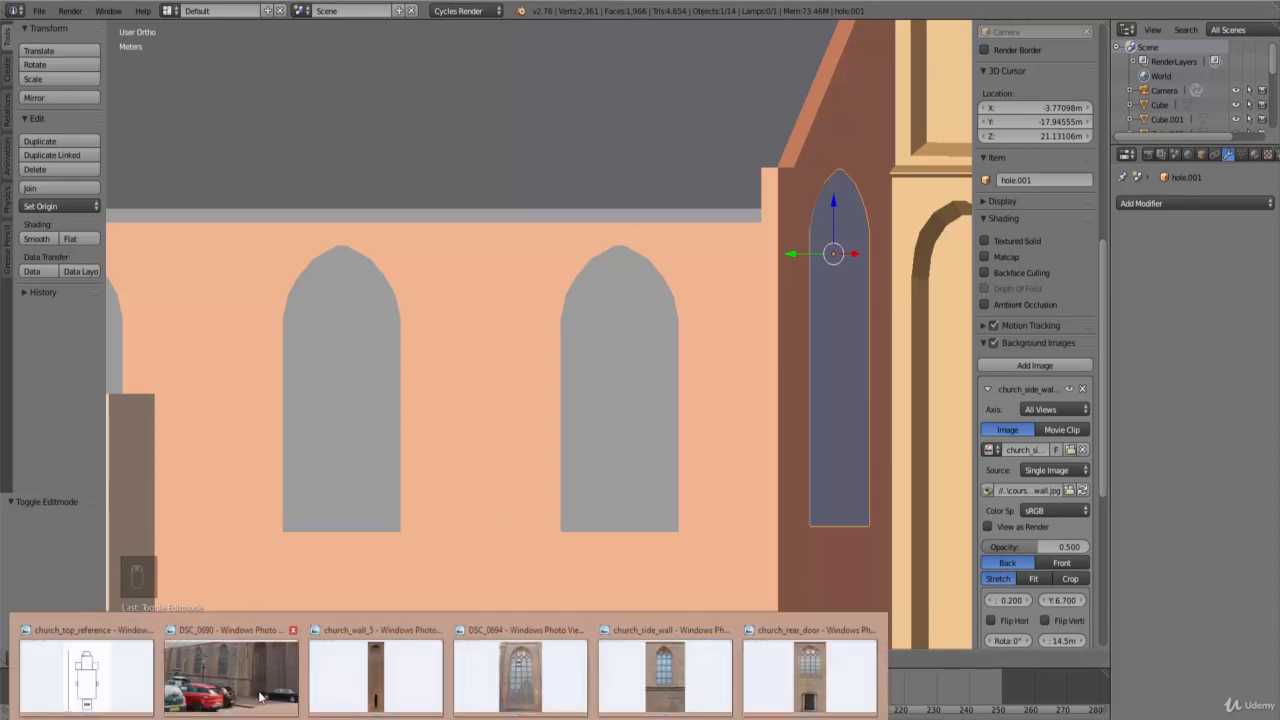
pyautogui.click(231, 670)
pyautogui.scroll(2, 569, 163)
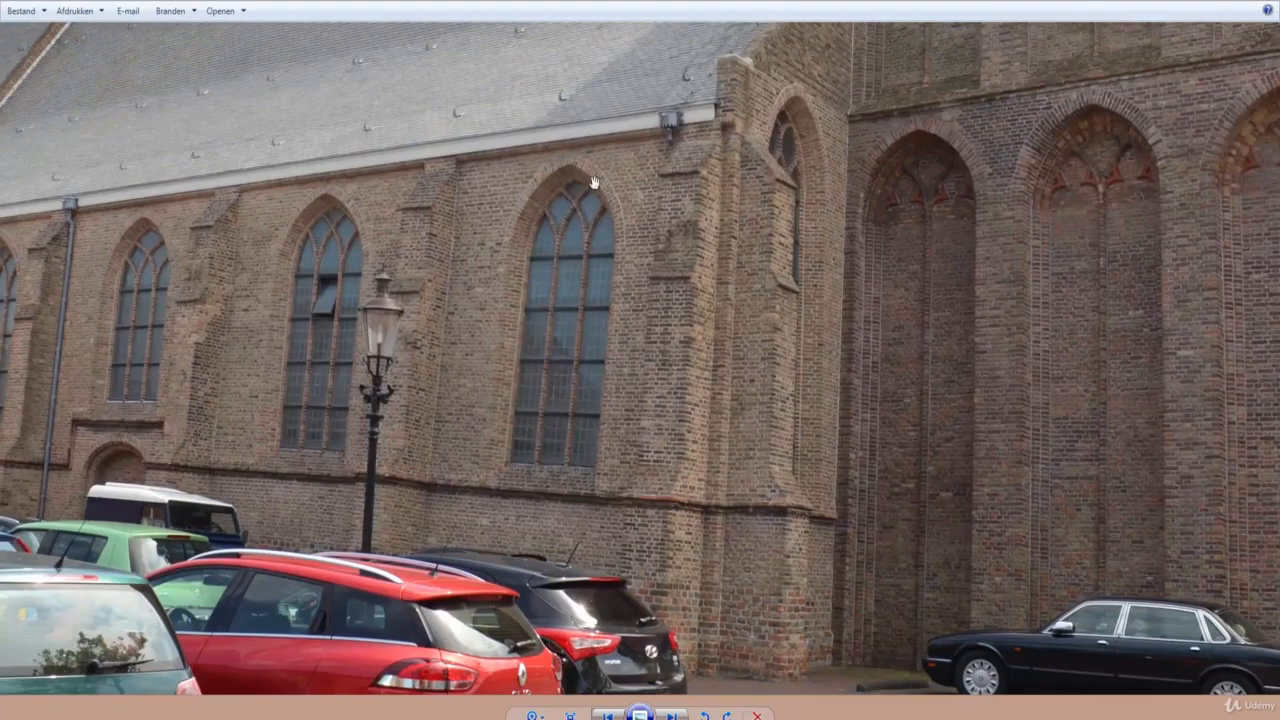
pyautogui.scroll(4, 593, 182)
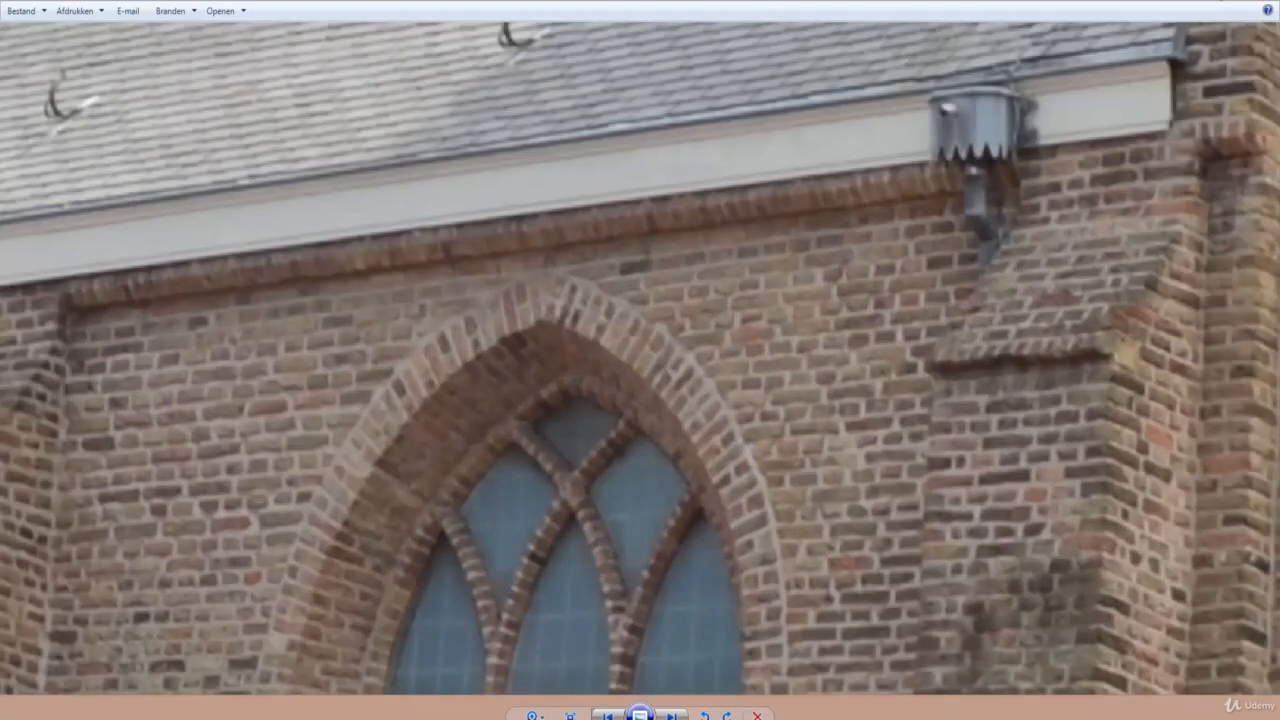
pyautogui.click(1219, 1)
# Step: Lower the arched top vertices of the side-wall window mesh along Z, leaving more wall between the arches and the roof edge
pyautogui.rightClick(627, 253)
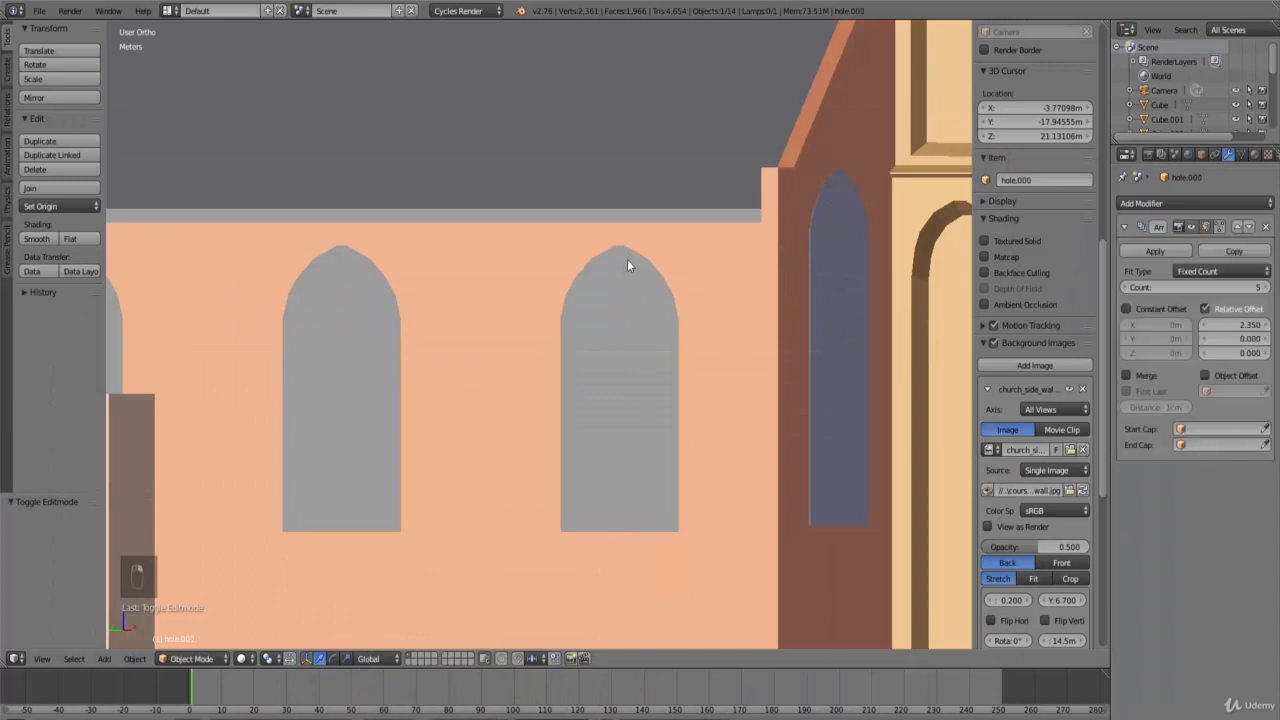
pyautogui.press('z')
pyautogui.scroll(-2, 624, 263)
pyautogui.press('z')
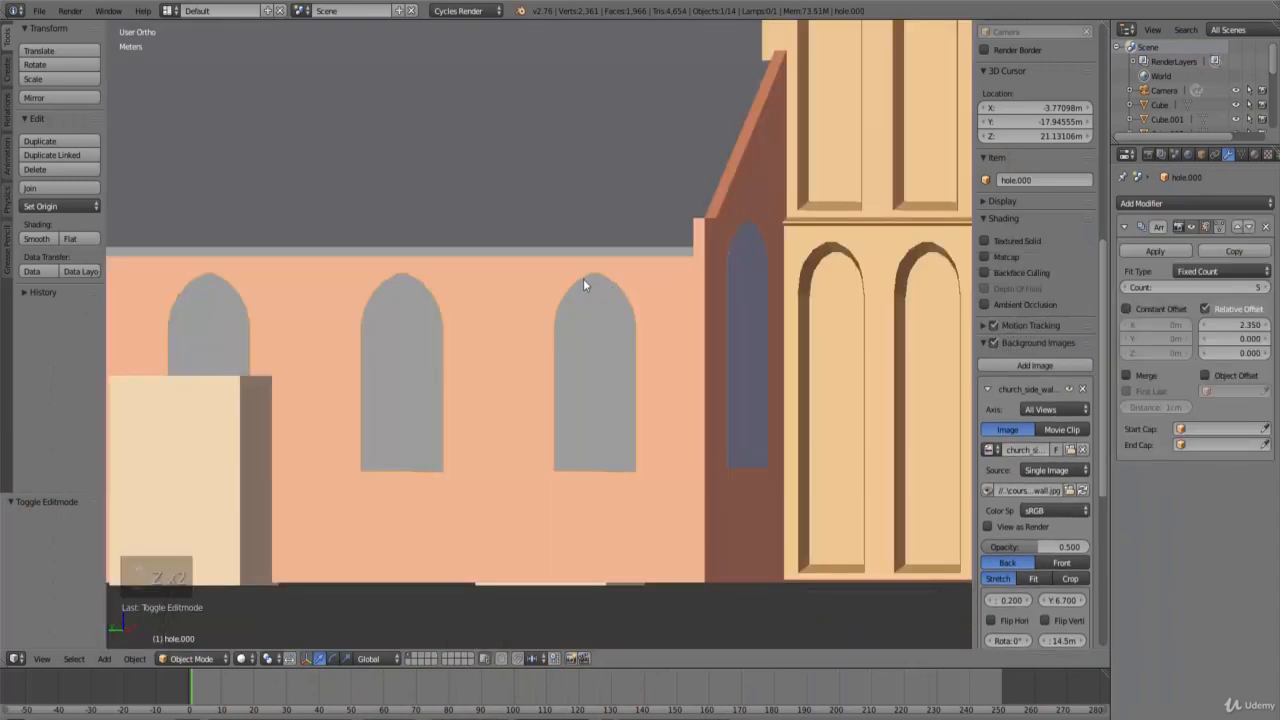
pyautogui.scroll(-5, 583, 285)
pyautogui.scroll(2, 388, 330)
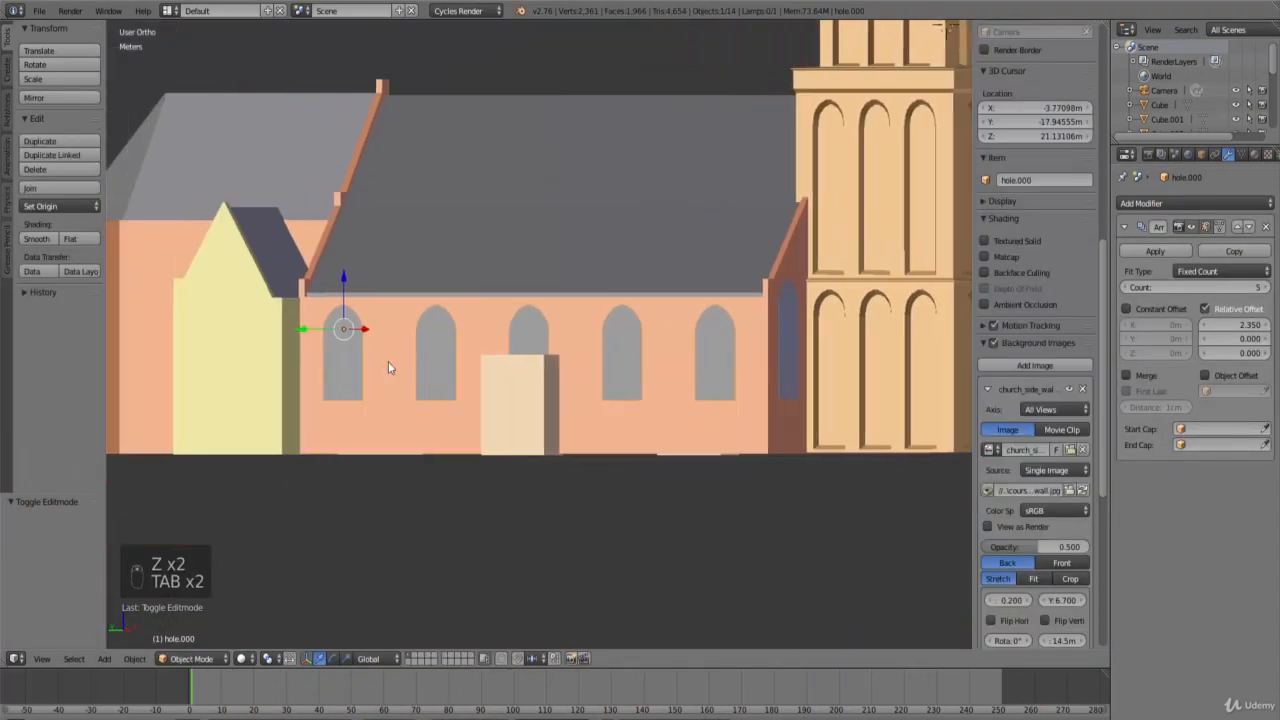
pyautogui.scroll(3, 388, 367)
pyautogui.press('Tab')
pyautogui.press('z')
pyautogui.press('b')
pyautogui.moveTo(380, 338); pyautogui.dragTo(230, 251)
pyautogui.press('z')
pyautogui.keyDown('shift'); pyautogui.moveTo(313, 262); pyautogui.dragTo(313, 305); pyautogui.keyUp('shift')
pyautogui.hotkey('ctrl', 'z')
pyautogui.moveTo(310, 247); pyautogui.dragTo(310, 291)
pyautogui.scroll(-4, 600, 345)
pyautogui.press('Tab')
# Step: Duplicate the side-wall window row in top view, move the copy about 20.9 m along X and rotate it 180°
pyautogui.moveTo(624, 350)
pyautogui.mouseDown(button='middle')
pyautogui.moveTo(605, 341)
pyautogui.moveTo(629, 358)
pyautogui.mouseUp(button='middle')
pyautogui.press('KP_7')
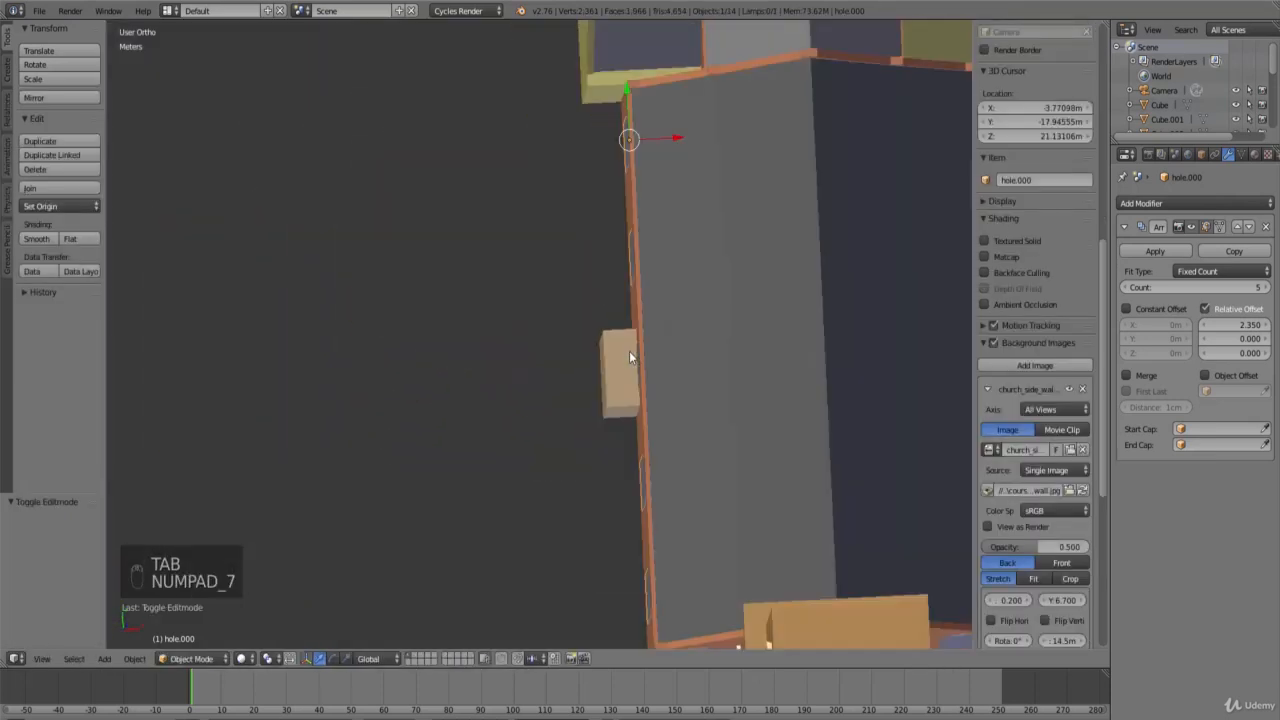
pyautogui.scroll(-3, 678, 402)
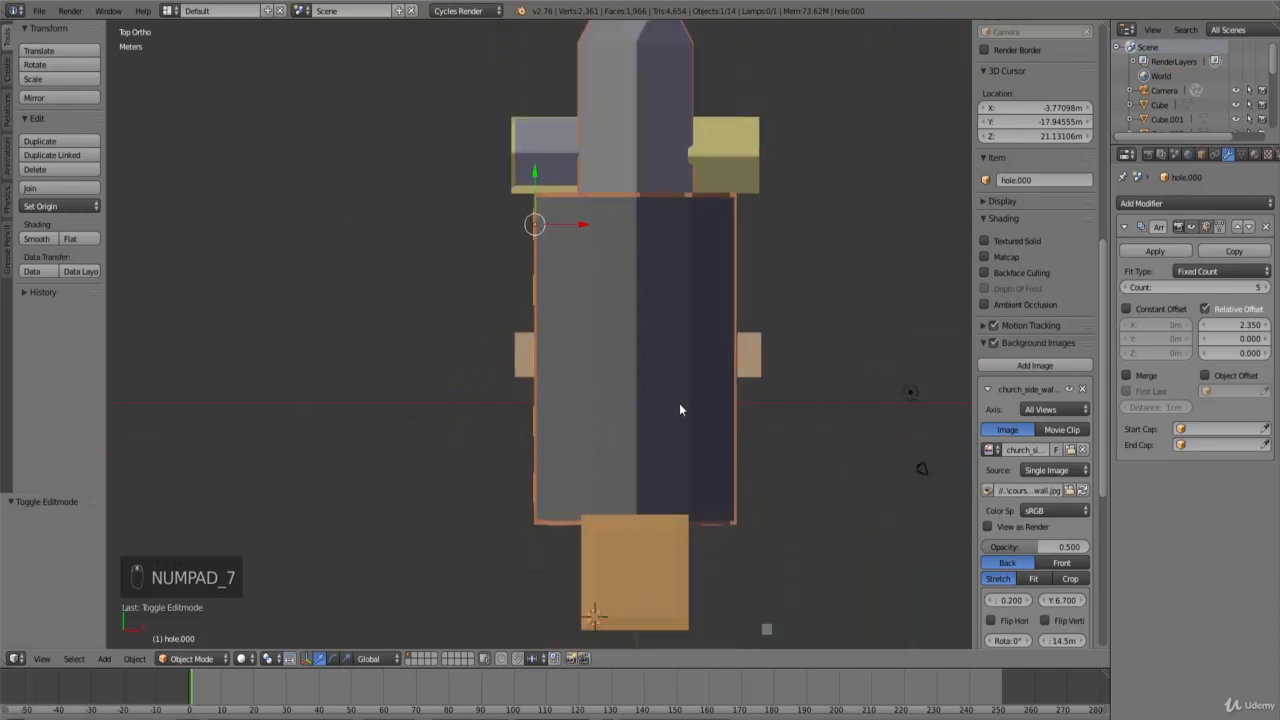
pyautogui.moveTo(679, 405); pyautogui.dragTo(603, 347, button='middle')
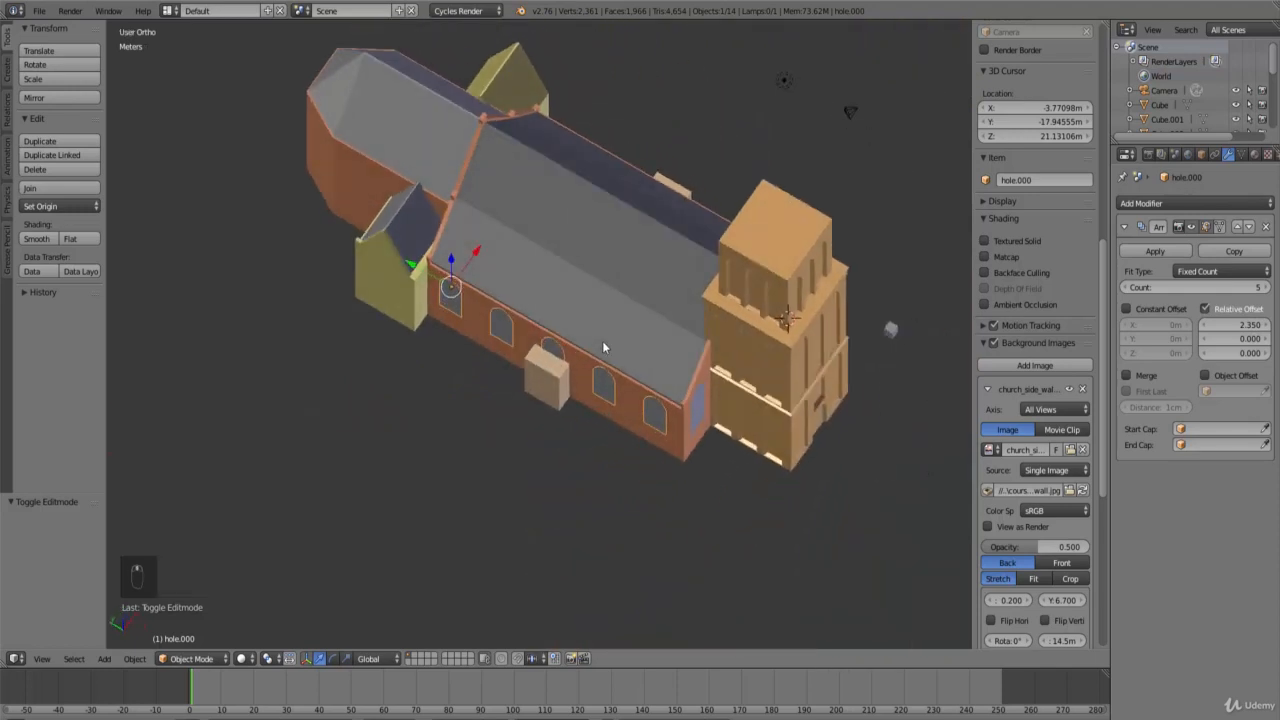
pyautogui.press('KP_7')
pyautogui.hotkey('shift', 'd')
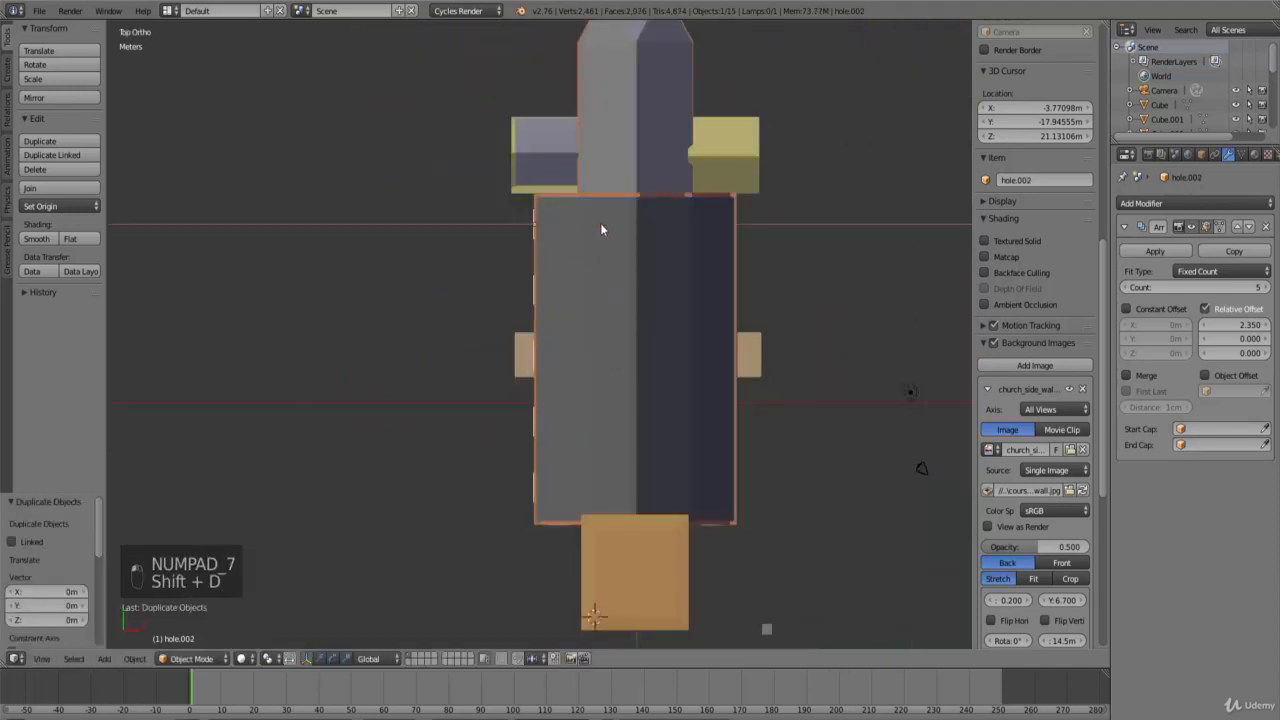
pyautogui.click(805, 246)
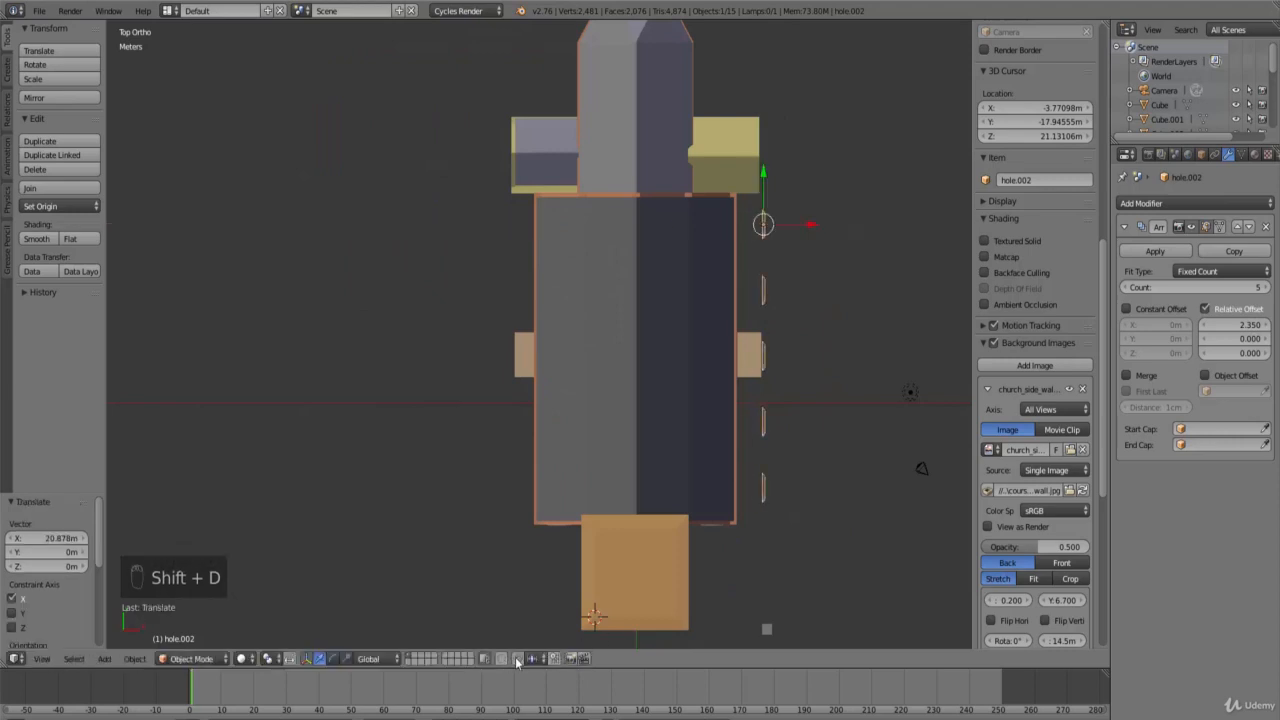
pyautogui.press('r')
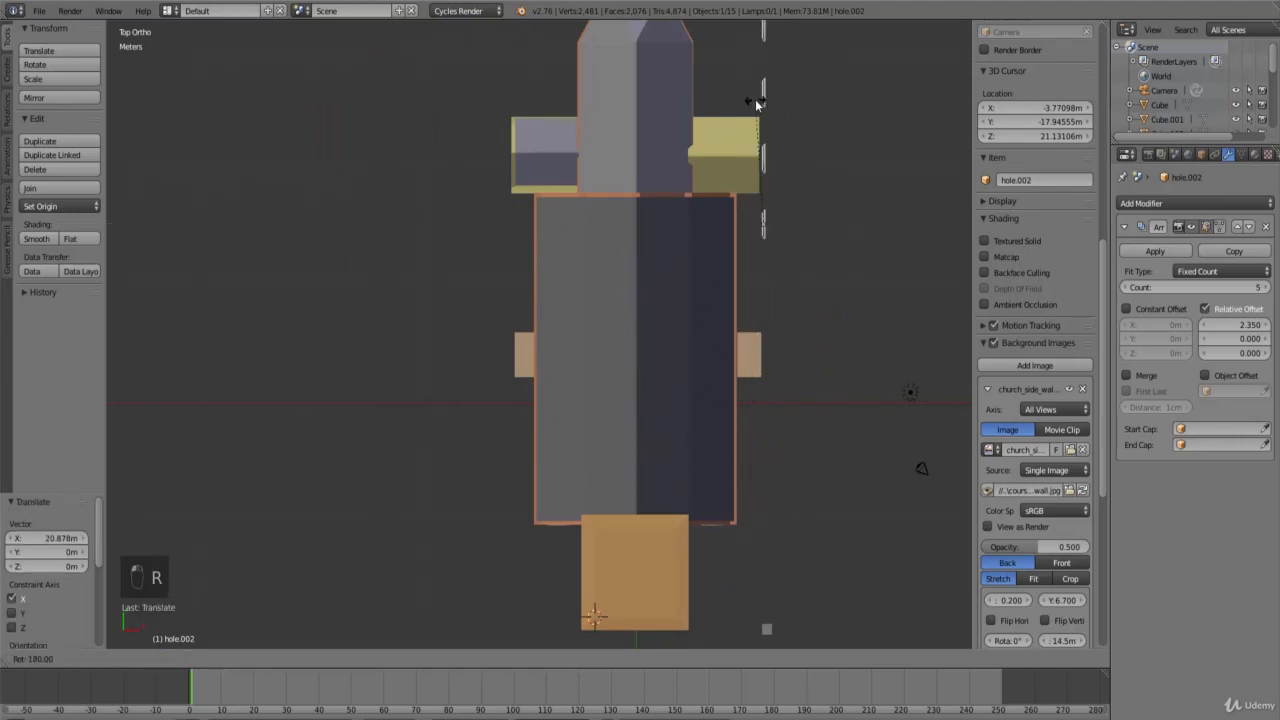
pyautogui.click(757, 103)
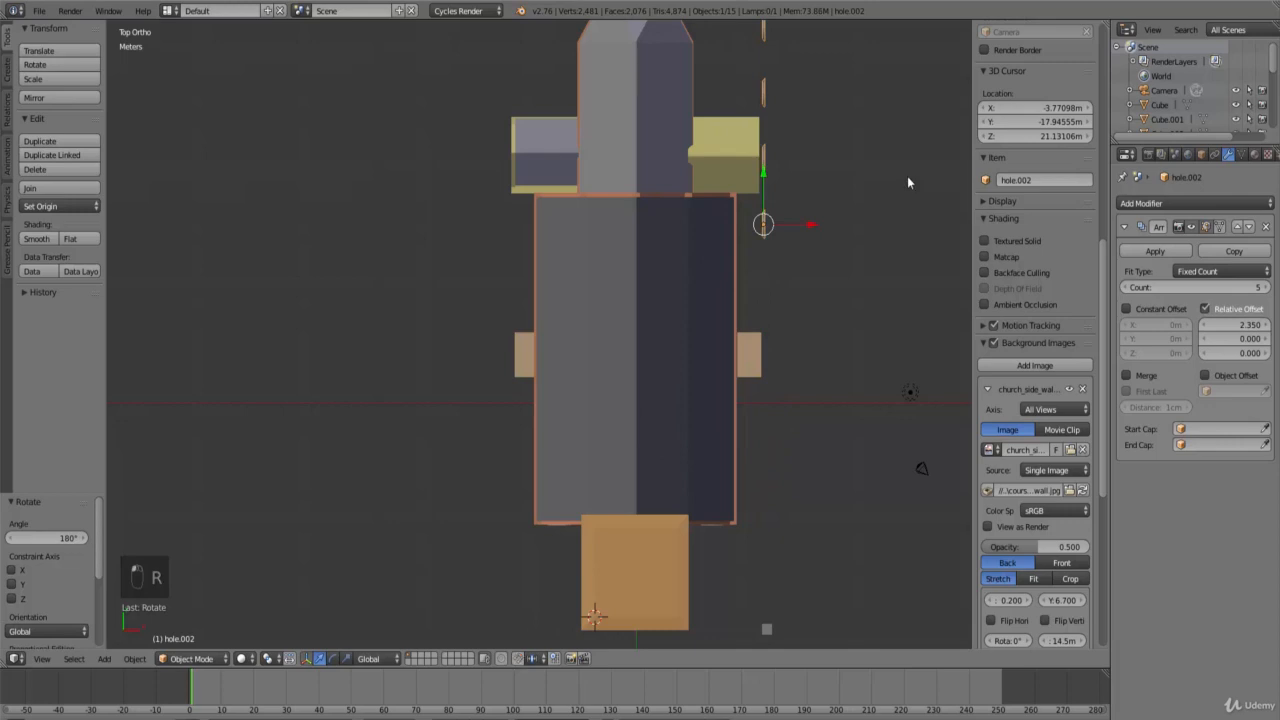
# Step: Line up the rotated window row with the original along Y, moving it about -22.03 m and another -17.7 cm along Y
pyautogui.press('g')
pyautogui.click(716, 445)
pyautogui.press('z')
pyautogui.scroll(5, 725, 425)
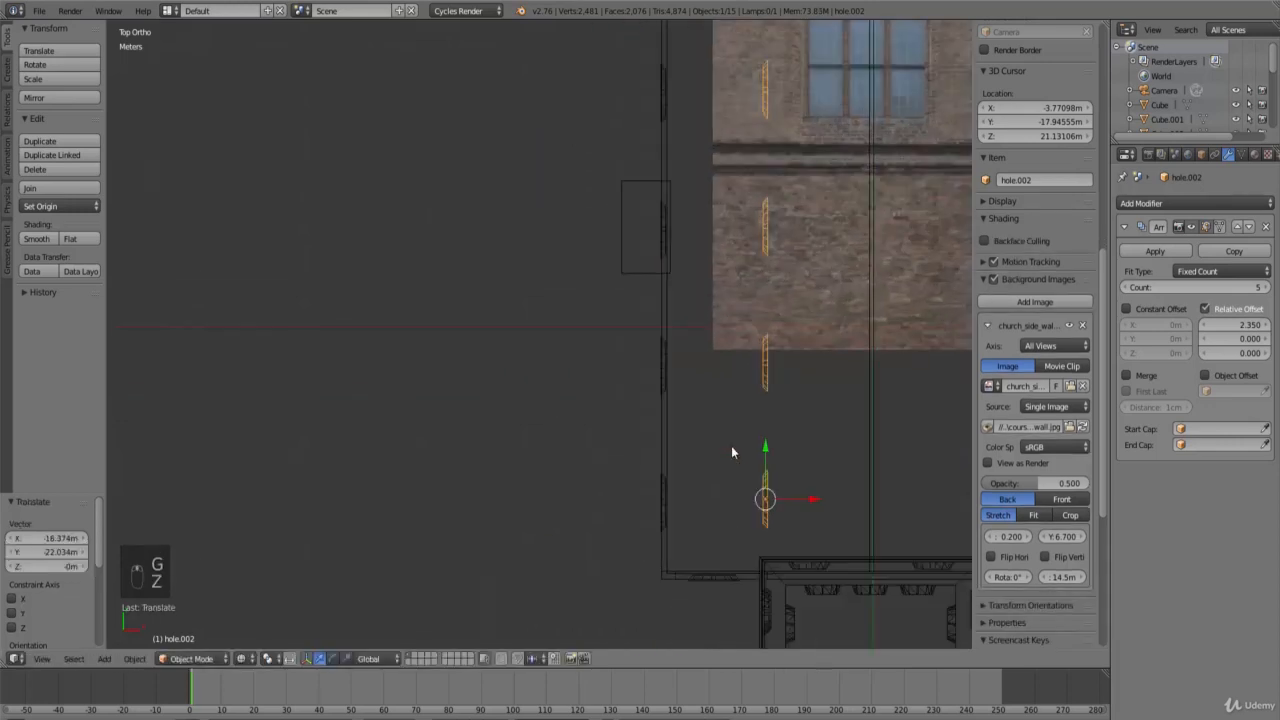
pyautogui.scroll(2, 733, 449)
pyautogui.keyDown('ctrl'); pyautogui.scroll(7, 805, 473); pyautogui.keyUp('ctrl')
pyautogui.keyDown('shift'); pyautogui.scroll(-7, 806, 495); pyautogui.keyUp('shift')
pyautogui.scroll(3, 805, 501)
pyautogui.press('g')
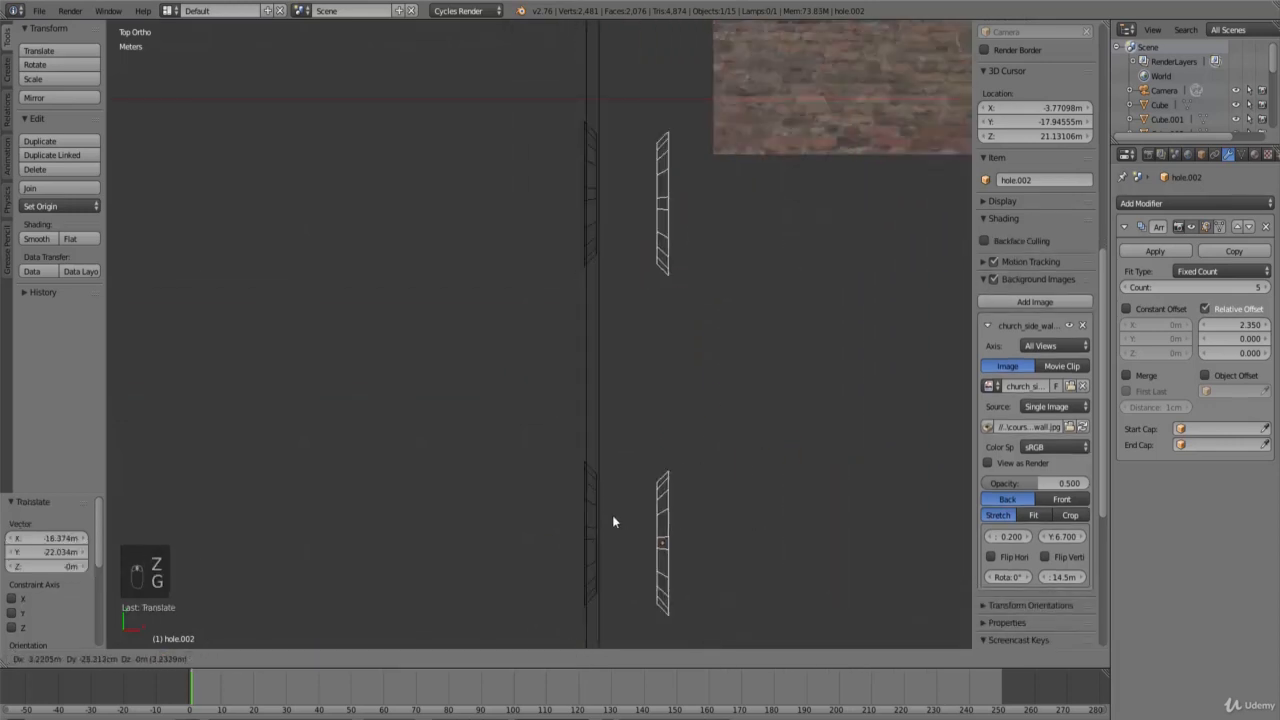
pyautogui.click(547, 498)
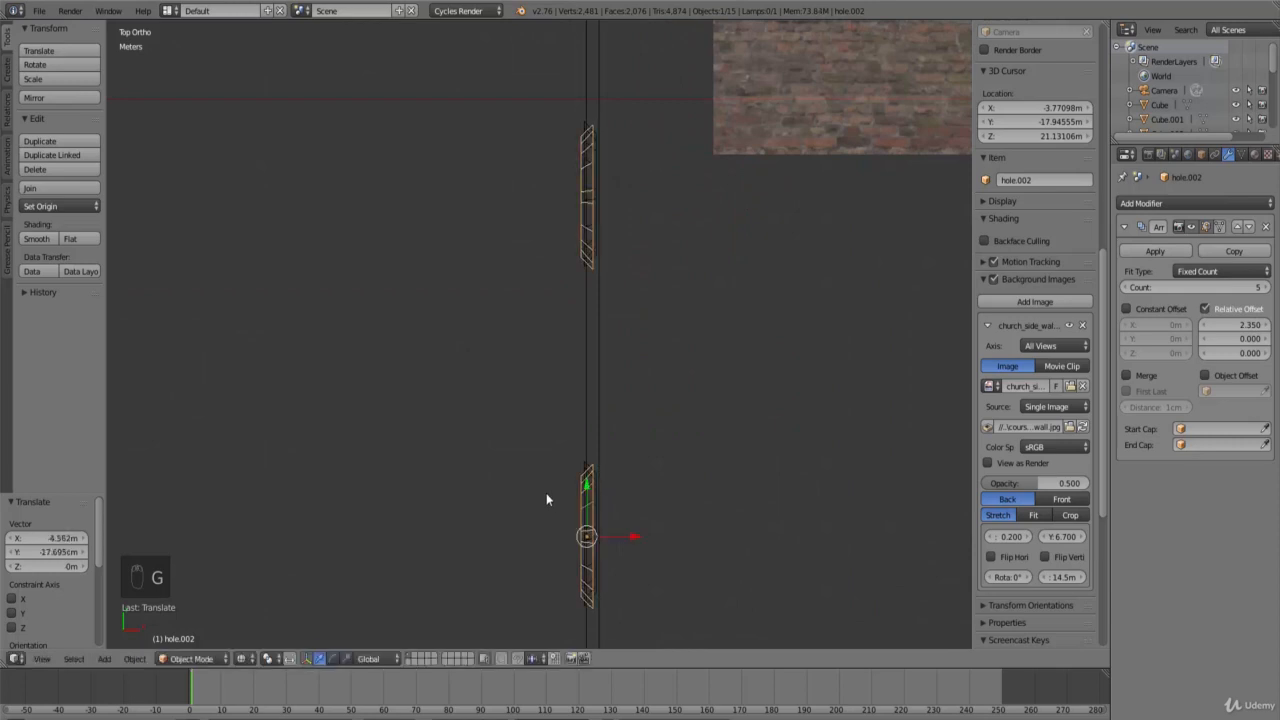
pyautogui.scroll(-5, 580, 499)
pyautogui.scroll(6, 586, 502)
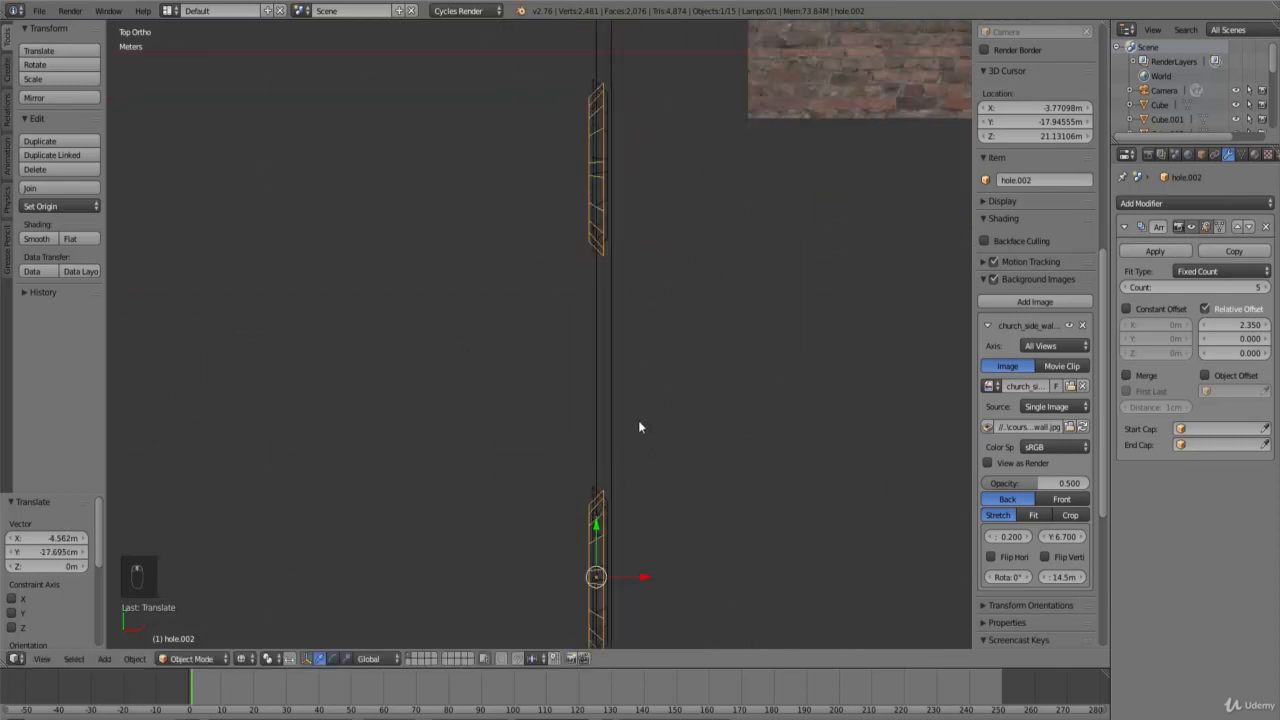
# Step: Move the duplicated window row about 17.86 m along X to the opposite side wall and check its placement there
pyautogui.scroll(-9, 639, 421)
pyautogui.moveTo(590, 382); pyautogui.dragTo(827, 398)
pyautogui.keyDown('shift'); pyautogui.moveTo(878, 449); pyautogui.dragTo(730, 451, button='middle'); pyautogui.keyUp('shift')
pyautogui.moveTo(732, 450); pyautogui.dragTo(672, 381, button='middle')
pyautogui.scroll(5, 674, 400)
pyautogui.press('z')
pyautogui.keyDown('shift'); pyautogui.moveTo(722, 522); pyautogui.dragTo(700, 524, button='middle'); pyautogui.keyUp('shift')
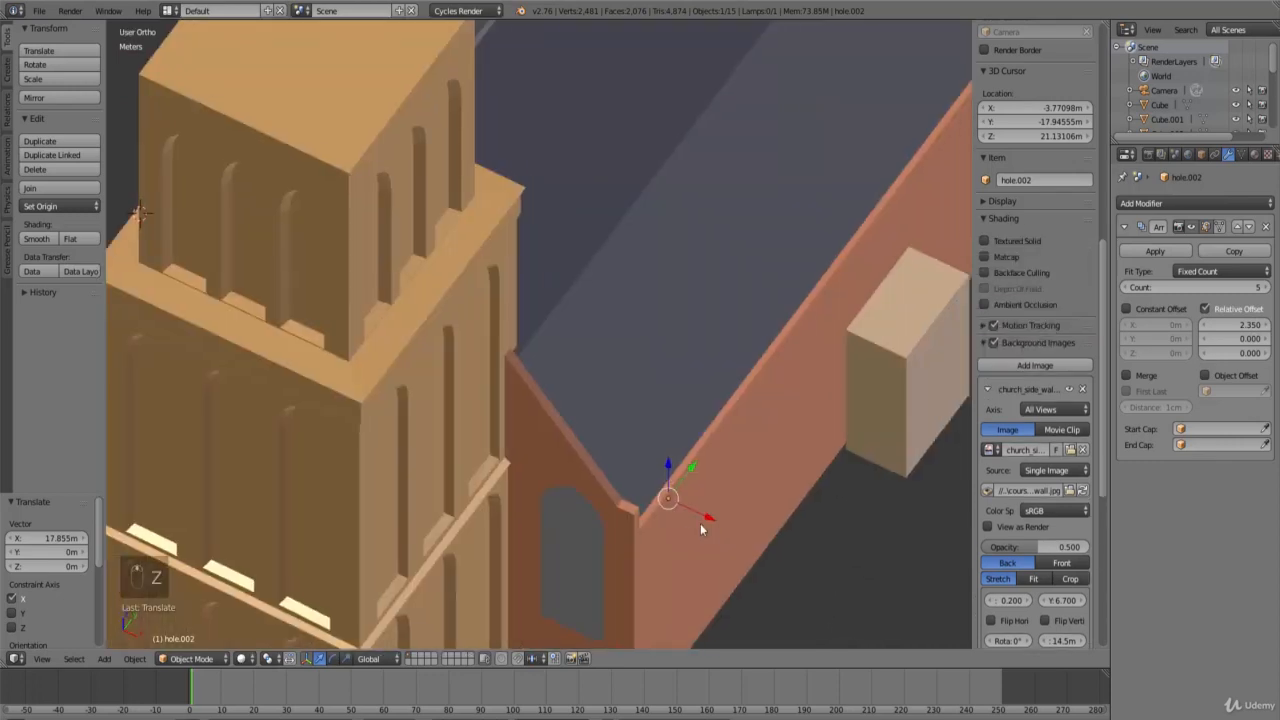
# Step: Move the duplicated window row about 55.6 cm further along X so it shows on the opposite side wall's outer face
pyautogui.scroll(-2, 670, 495)
pyautogui.press('g')
pyautogui.press('x')
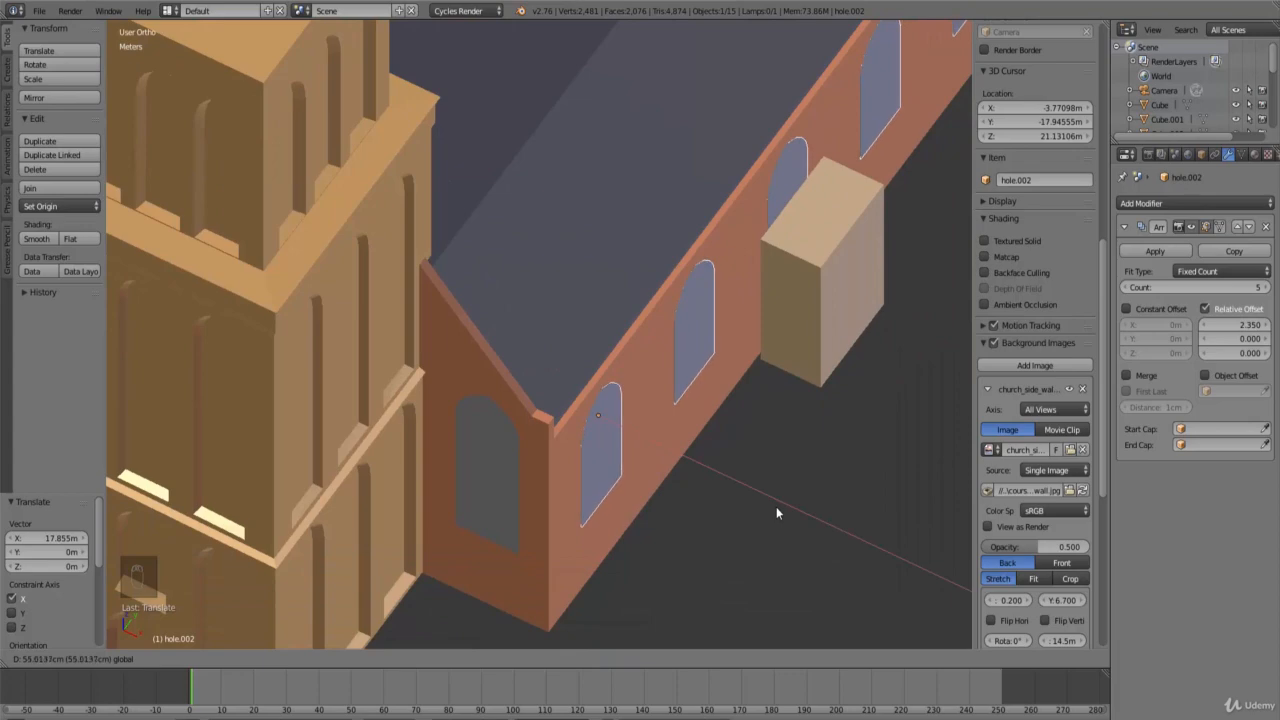
pyautogui.click(776, 506)
pyautogui.scroll(-4, 775, 505)
pyautogui.moveTo(598, 488); pyautogui.dragTo(707, 427, button='middle')
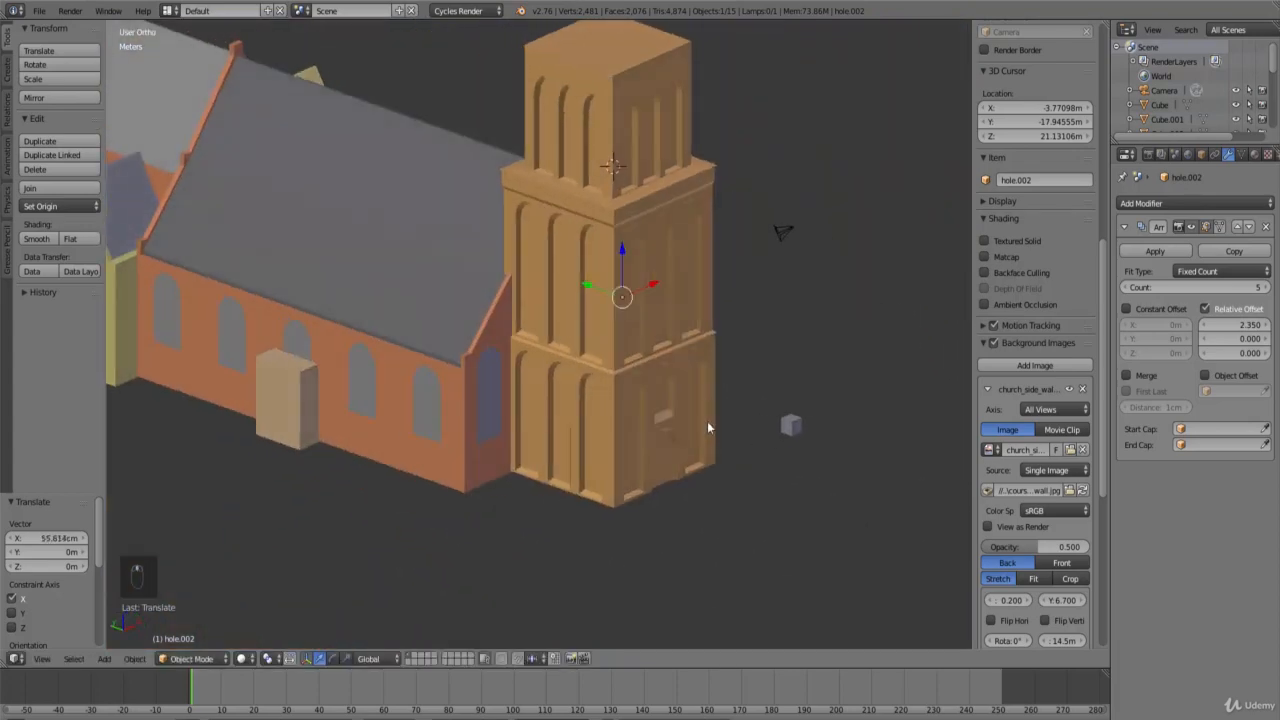
# Step: Add a horizontal loop cut around the church wall mesh and slide it down to just below the side-wall windows
pyautogui.scroll(3, 680, 420)
pyautogui.rightClick(568, 485)
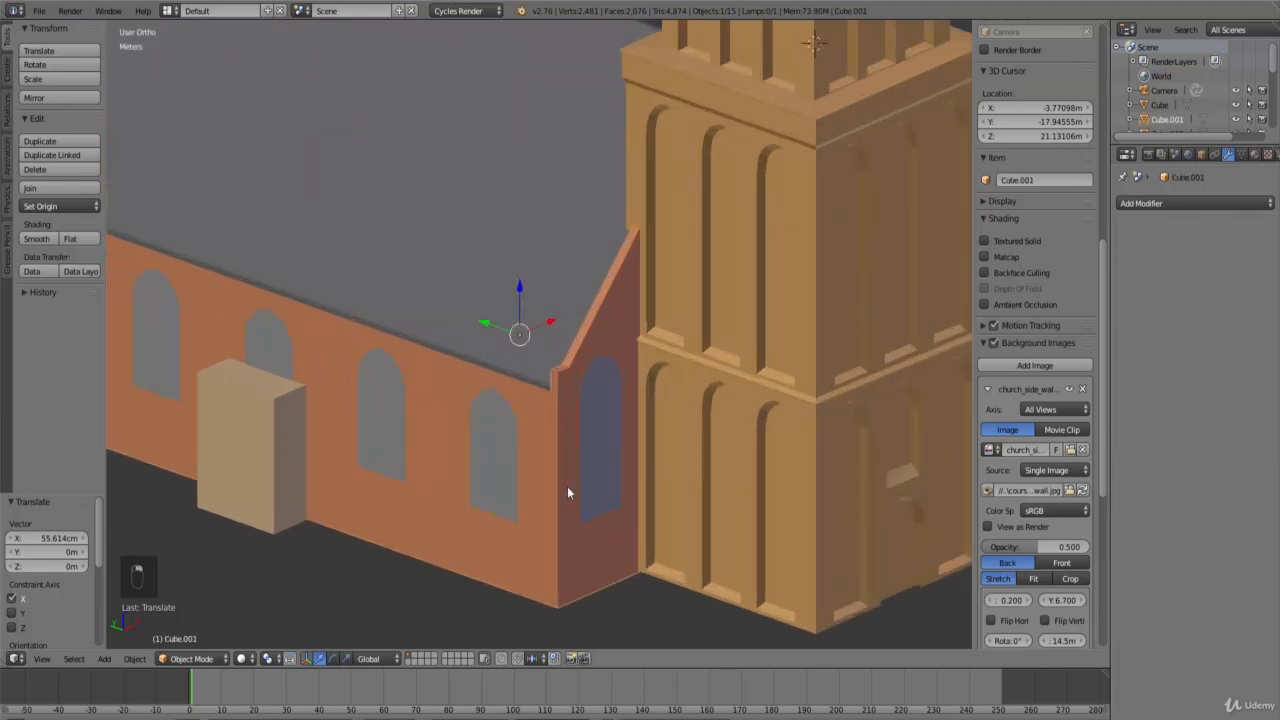
pyautogui.press('Tab')
pyautogui.keyDown('shift'); pyautogui.scroll(-3, 607, 440); pyautogui.keyUp('shift')
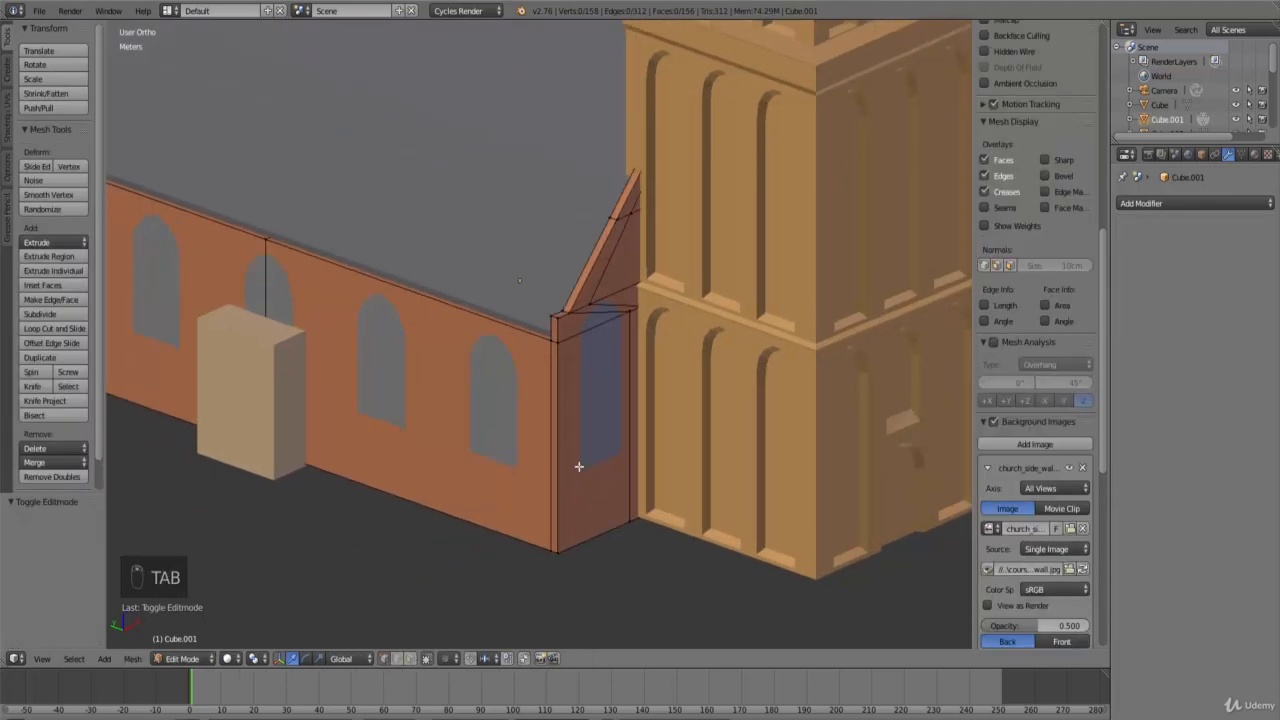
pyautogui.hotkey('ctrl', 'r')
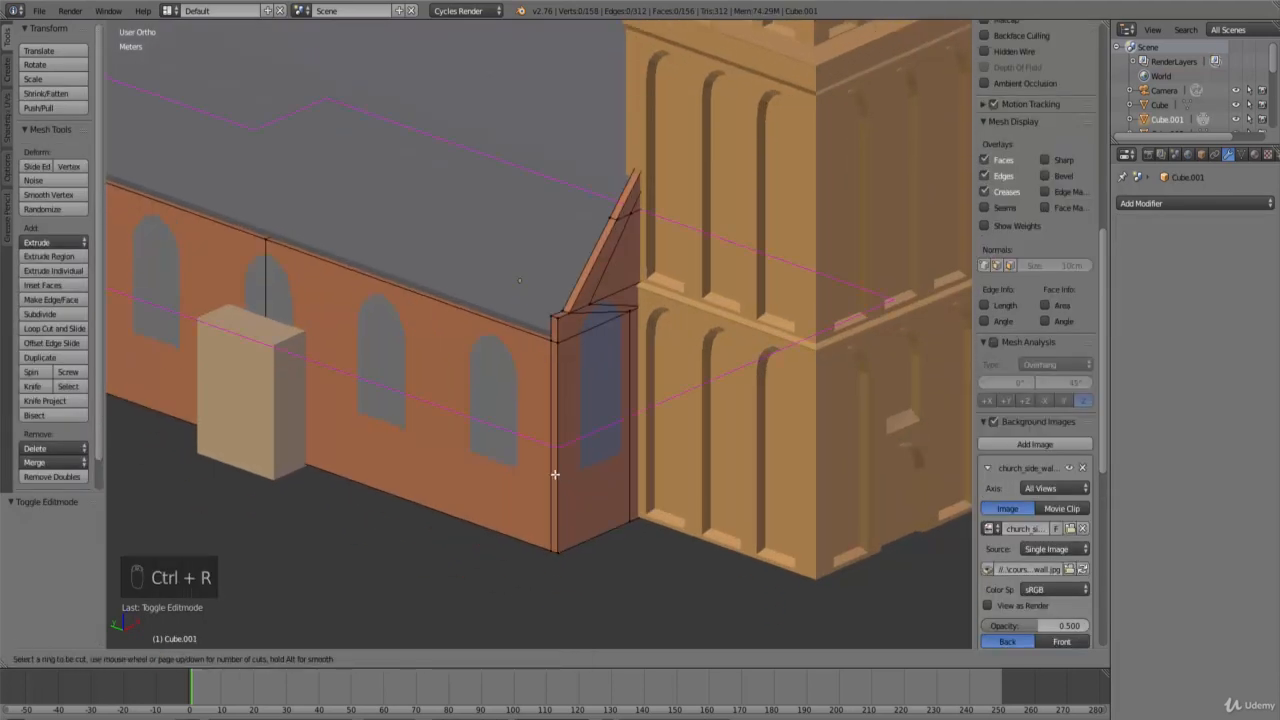
pyautogui.click(554, 472)
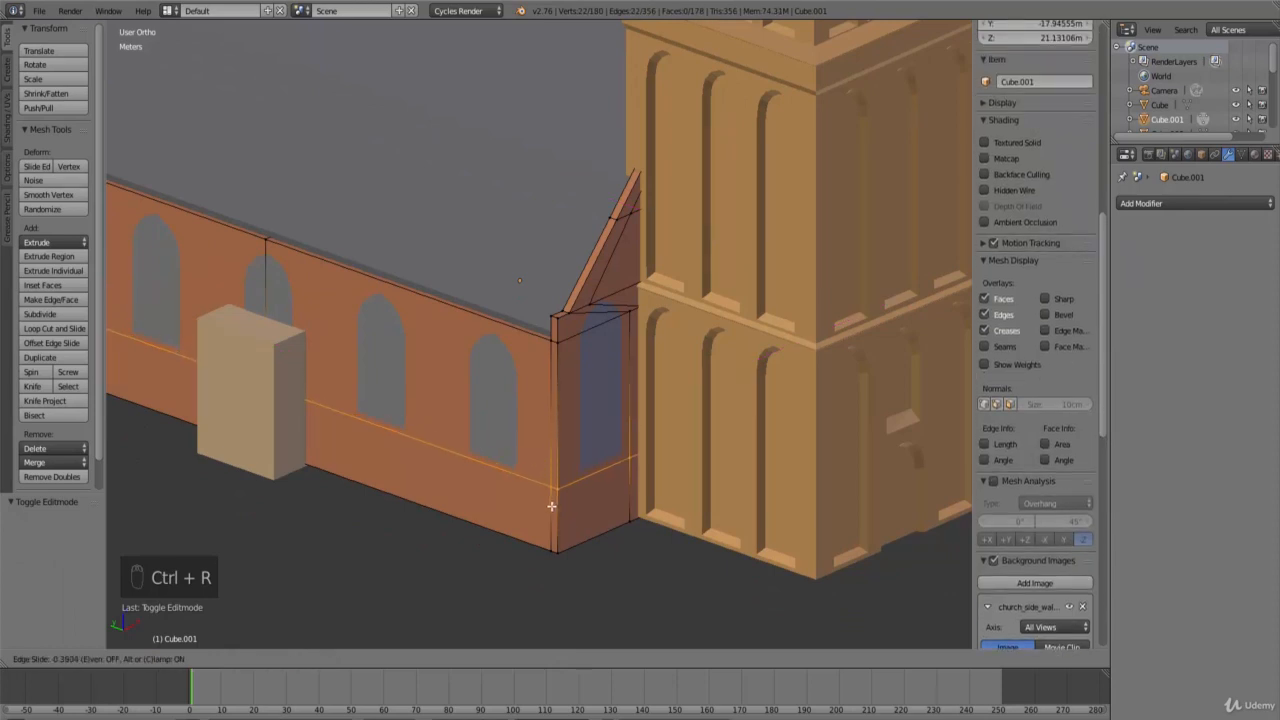
pyautogui.click(551, 504)
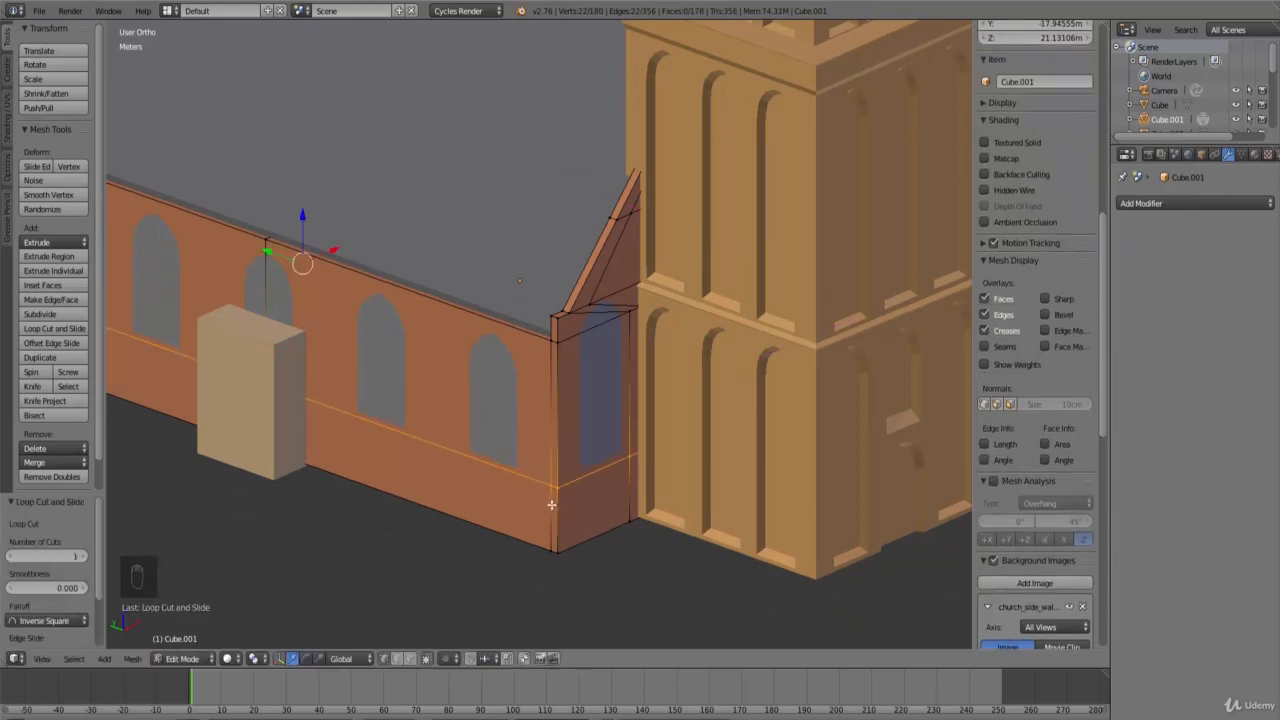
# Step: Add two horizontal loop cuts across the windows' height and a third one close beneath the wall's upper edge
pyautogui.hotkey('ctrl', 'r')
pyautogui.scroll(1, 539, 426)
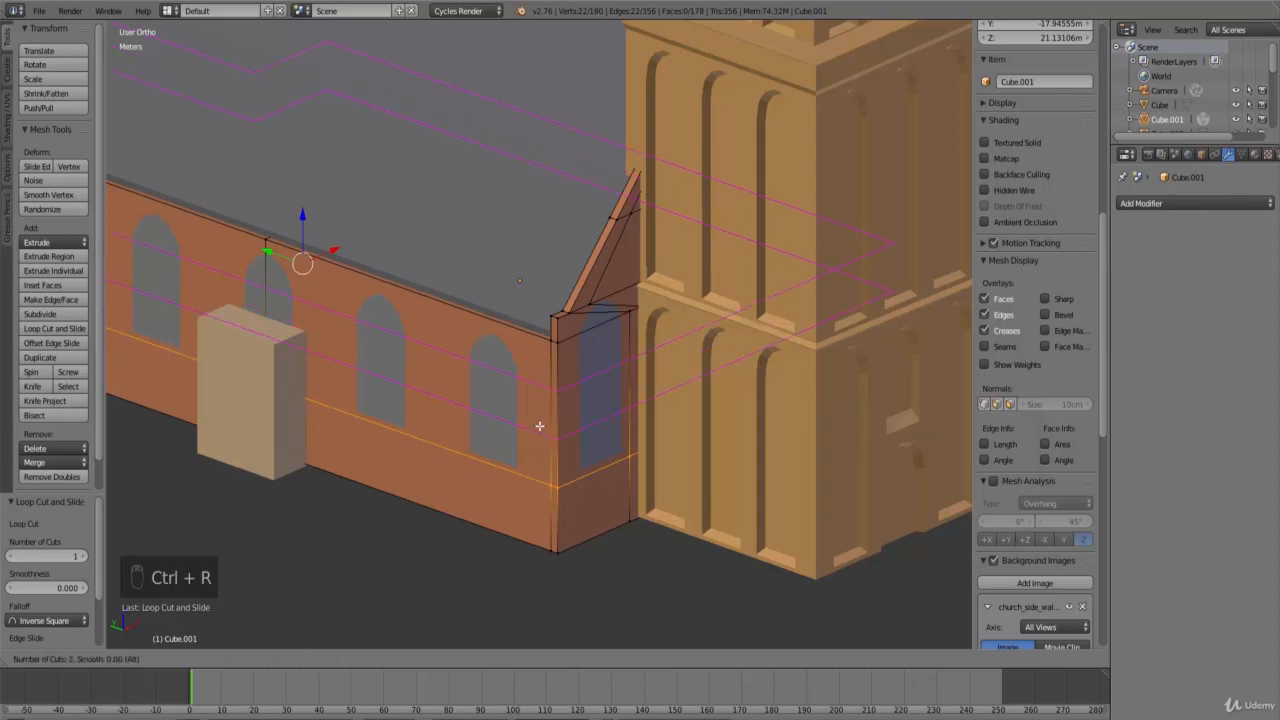
pyautogui.click(539, 426)
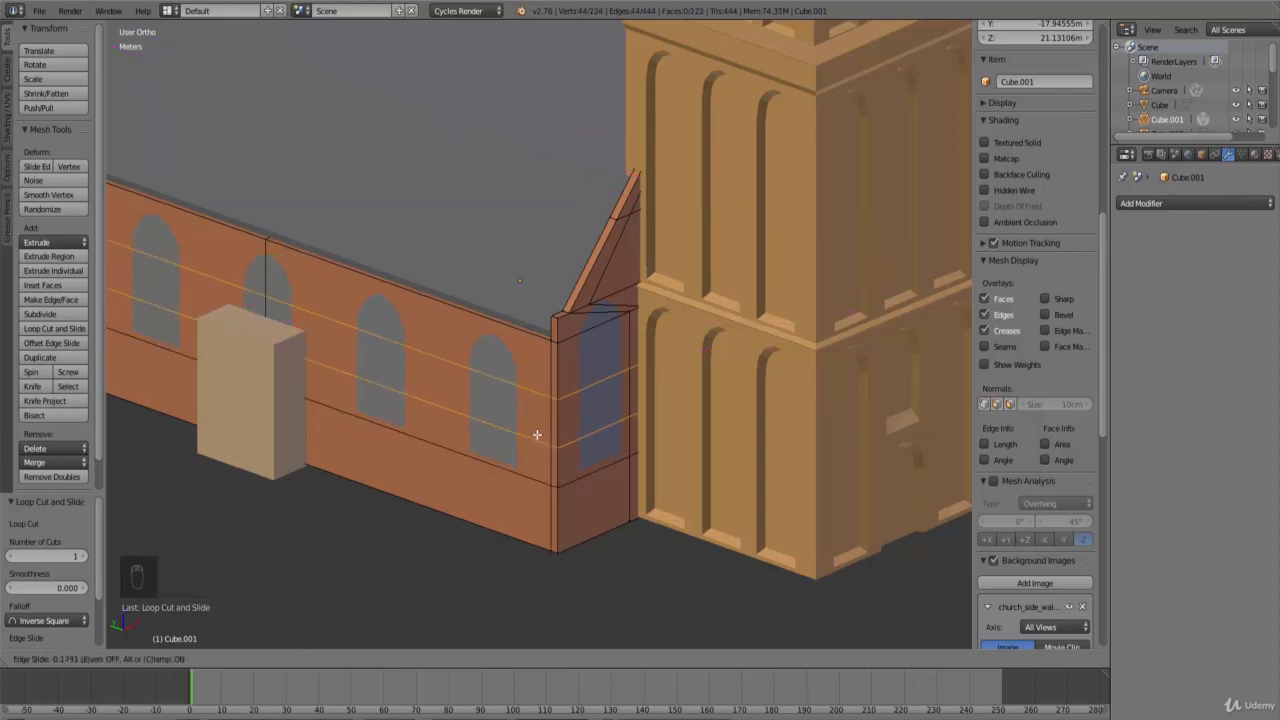
pyautogui.click(537, 431)
pyautogui.scroll(3, 537, 431)
pyautogui.hotkey('ctrl', 'r')
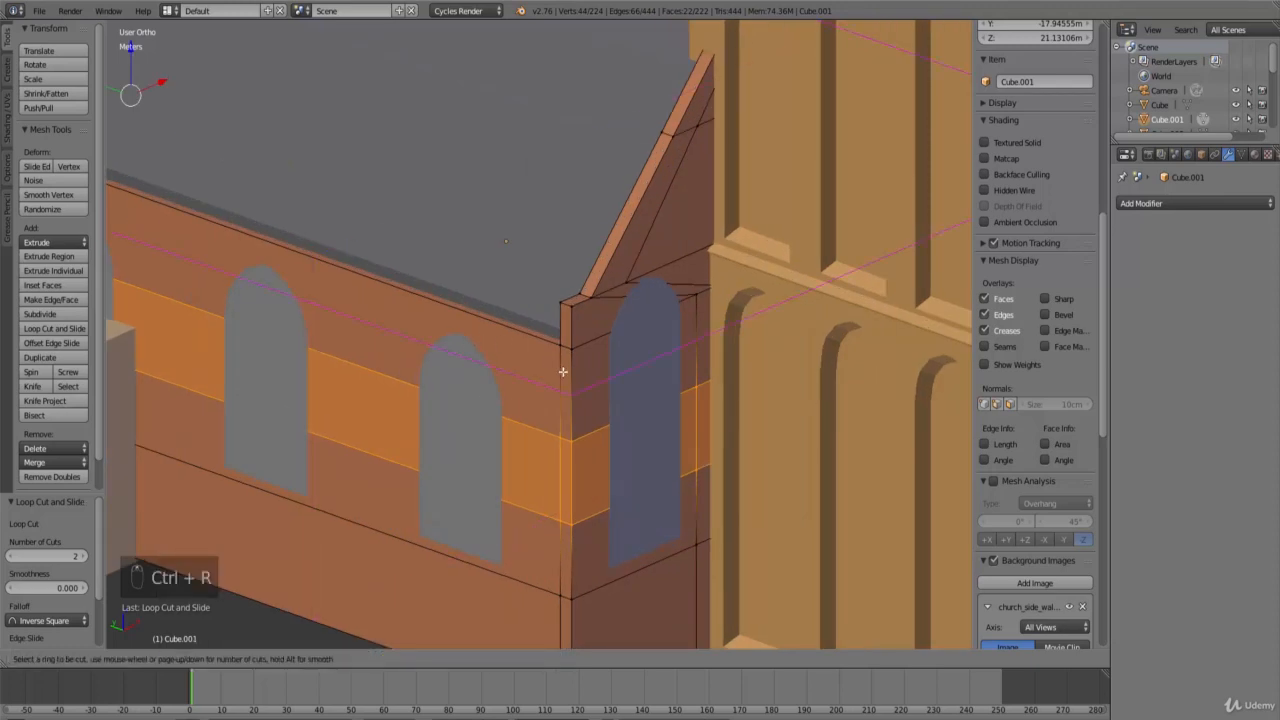
pyautogui.click(564, 362)
pyautogui.click(569, 340)
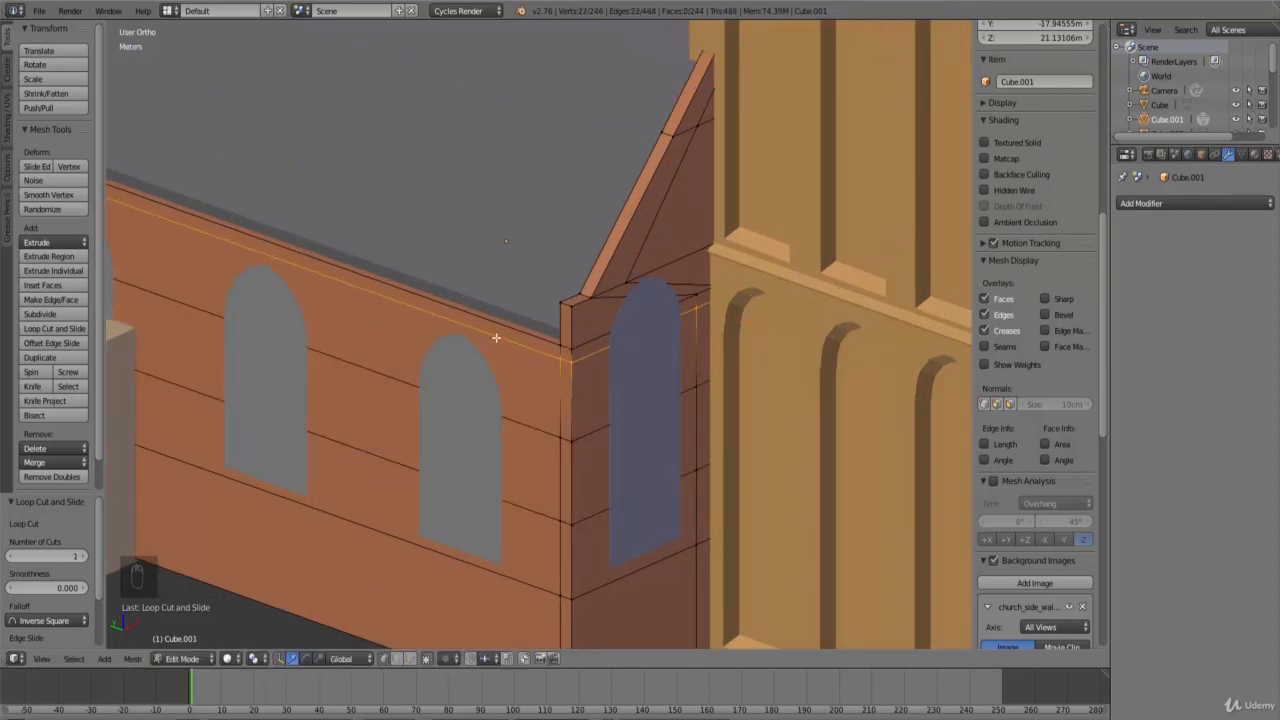
# Step: Add a vertical loop cut, left unslid, through the end-wall window on one side of the tower
pyautogui.scroll(-4, 538, 360)
pyautogui.moveTo(543, 369)
pyautogui.mouseDown(button='middle')
pyautogui.moveTo(566, 370)
pyautogui.moveTo(549, 366)
pyautogui.mouseUp(button='middle')
pyautogui.scroll(3, 564, 334)
pyautogui.hotkey('ctrl', 'r')
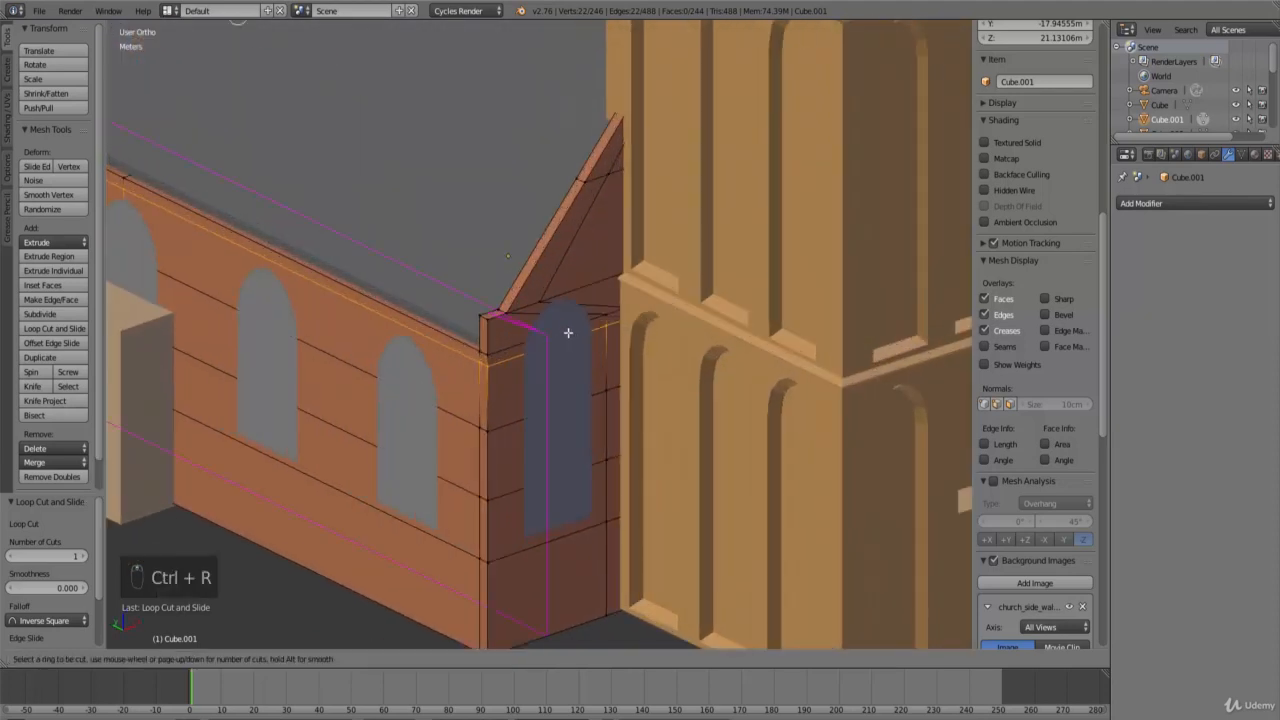
pyautogui.click(564, 334)
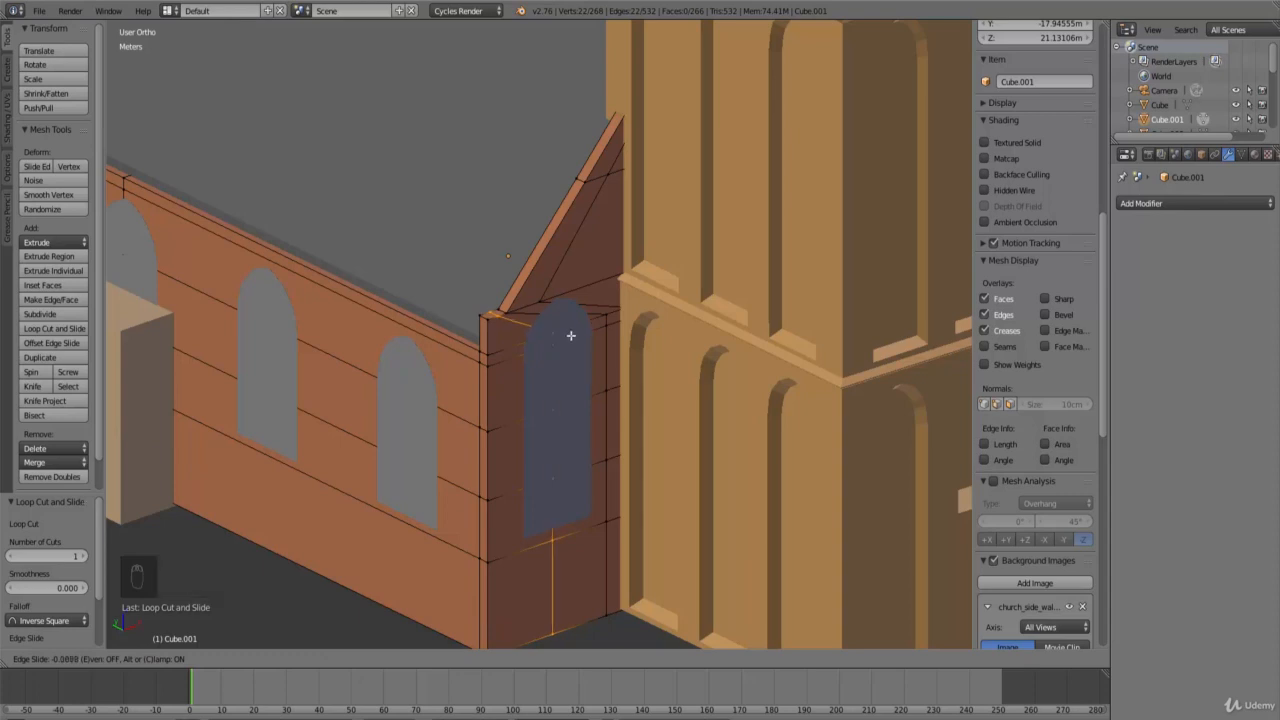
pyautogui.rightClick(571, 336)
# Step: Add a matching unslid vertical loop cut through the end-wall window on the tower's other side
pyautogui.scroll(-4, 571, 336)
pyautogui.moveTo(571, 336); pyautogui.dragTo(661, 328, button='middle')
pyautogui.scroll(2, 661, 328)
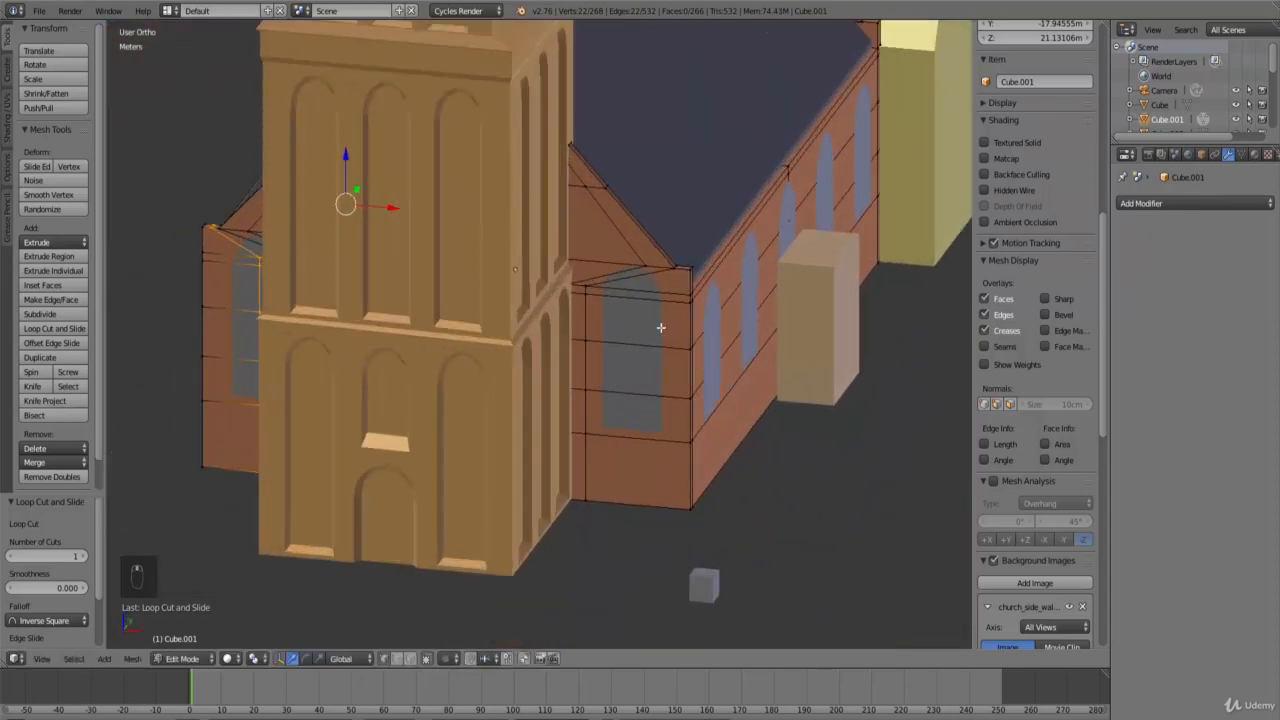
pyautogui.scroll(2, 661, 328)
pyautogui.hotkey('ctrl', 'r')
pyautogui.click(686, 271)
pyautogui.rightClick(677, 287)
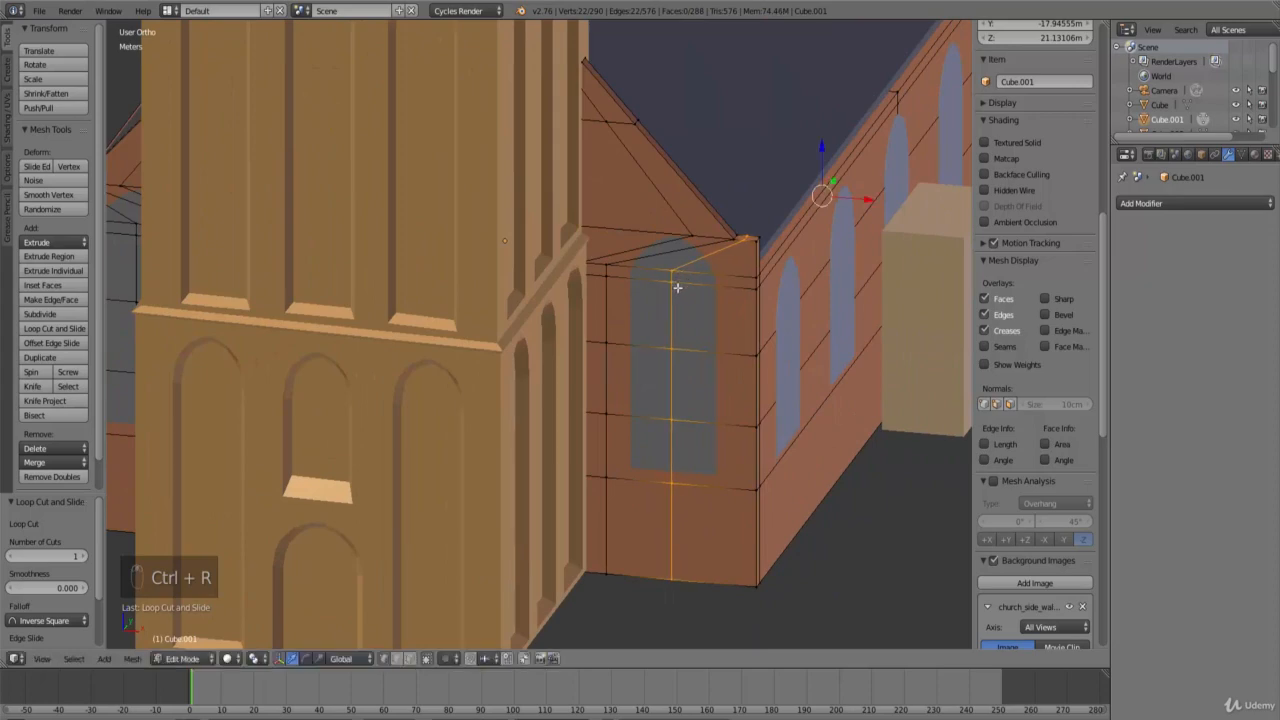
# Step: Delete the vertical edge loop that runs through the middle window of the side wall
pyautogui.scroll(-2, 677, 287)
pyautogui.scroll(4, 694, 277)
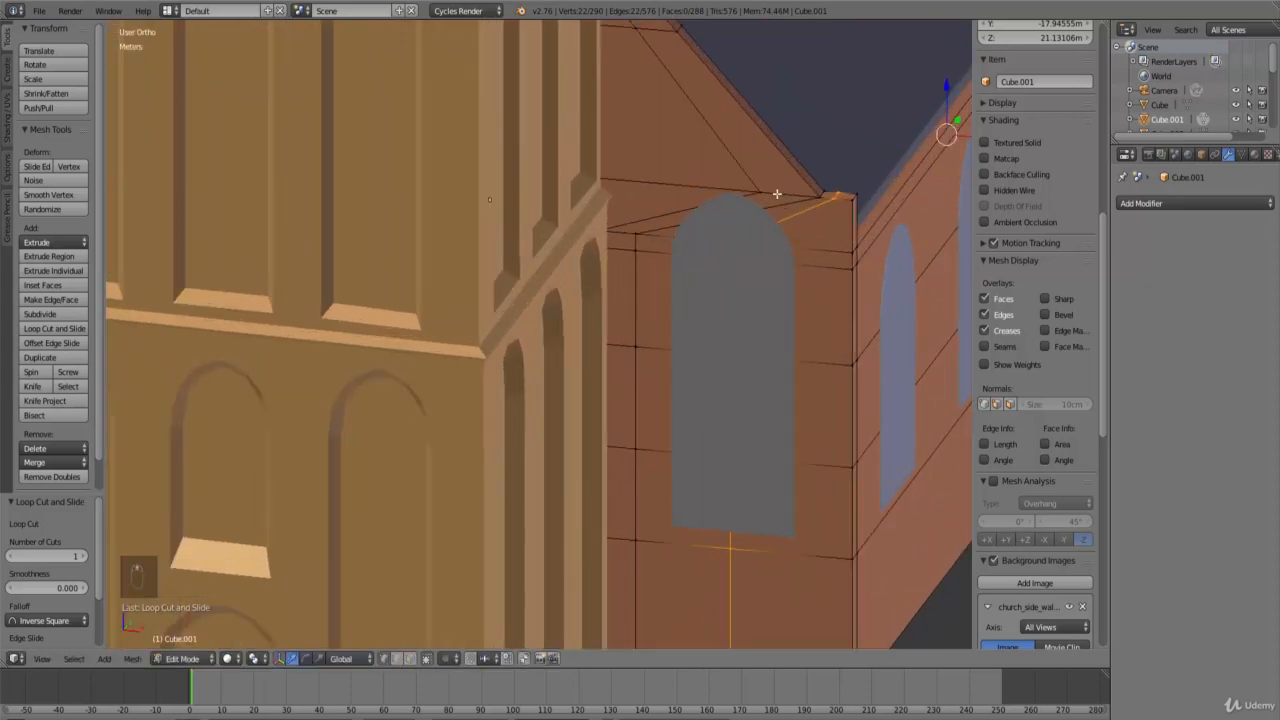
pyautogui.rightClick(761, 192)
pyautogui.scroll(-2, 780, 229)
pyautogui.moveTo(506, 466); pyautogui.dragTo(670, 458, button='middle')
pyautogui.scroll(-3, 655, 415)
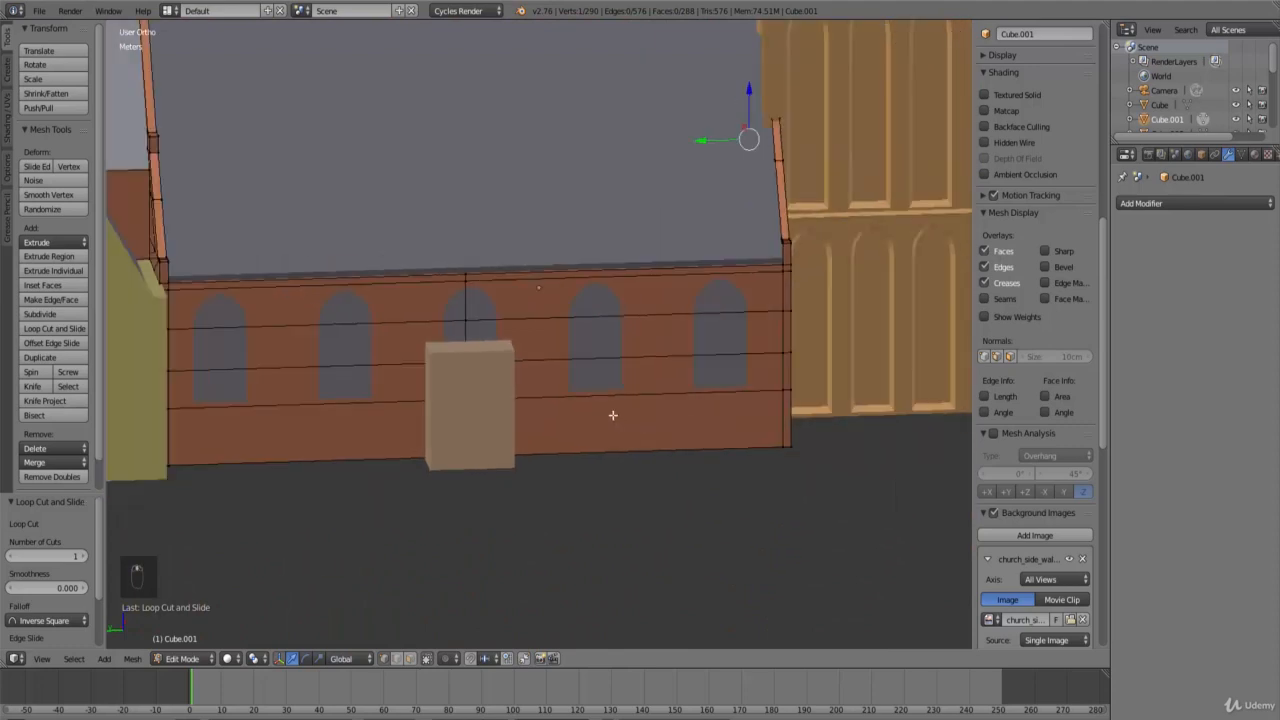
pyautogui.keyDown('alt'); pyautogui.rightClick(467, 336); pyautogui.keyUp('alt')
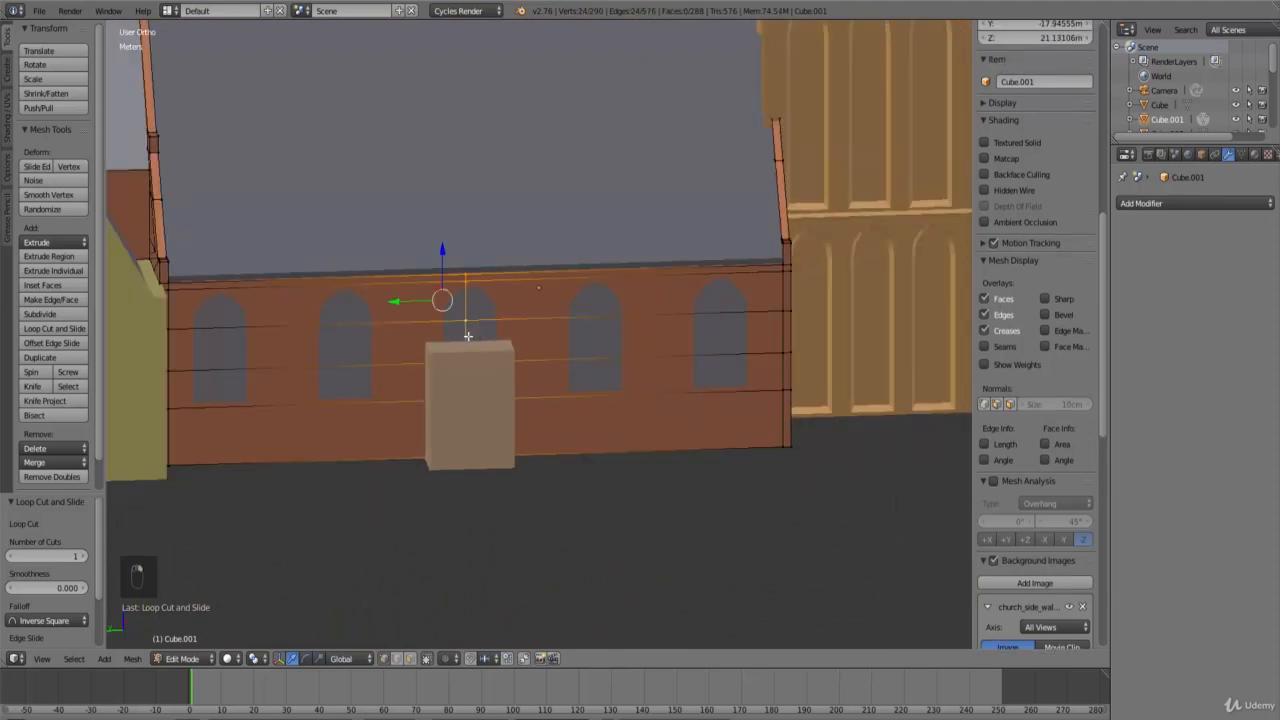
pyautogui.press('x')
pyautogui.click(454, 502)
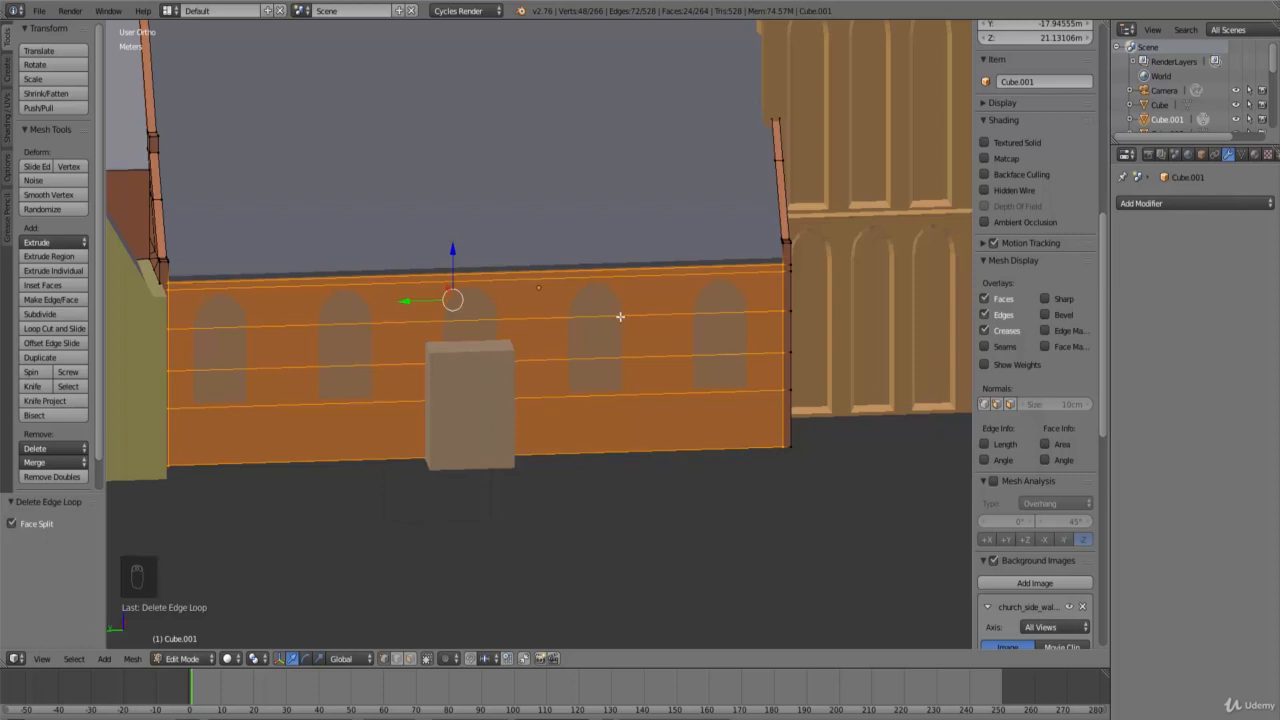
# Step: Add two vertical loop cuts to the side wall and spread them to both wall ends by scaling about 2.919 along Y
pyautogui.moveTo(600, 320); pyautogui.dragTo(639, 334, button='middle')
pyautogui.hotkey('ctrl', 'r')
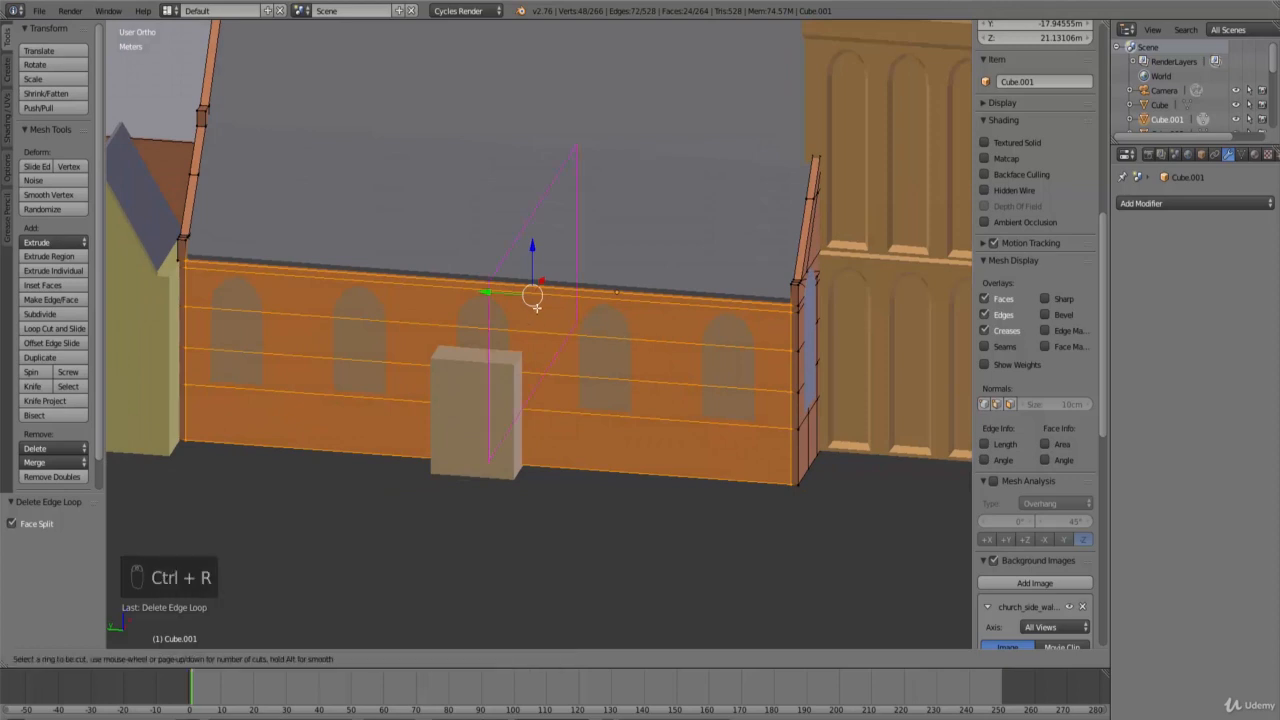
pyautogui.scroll(1, 535, 306)
pyautogui.click(535, 300)
pyautogui.rightClick(571, 334)
pyautogui.press('s')
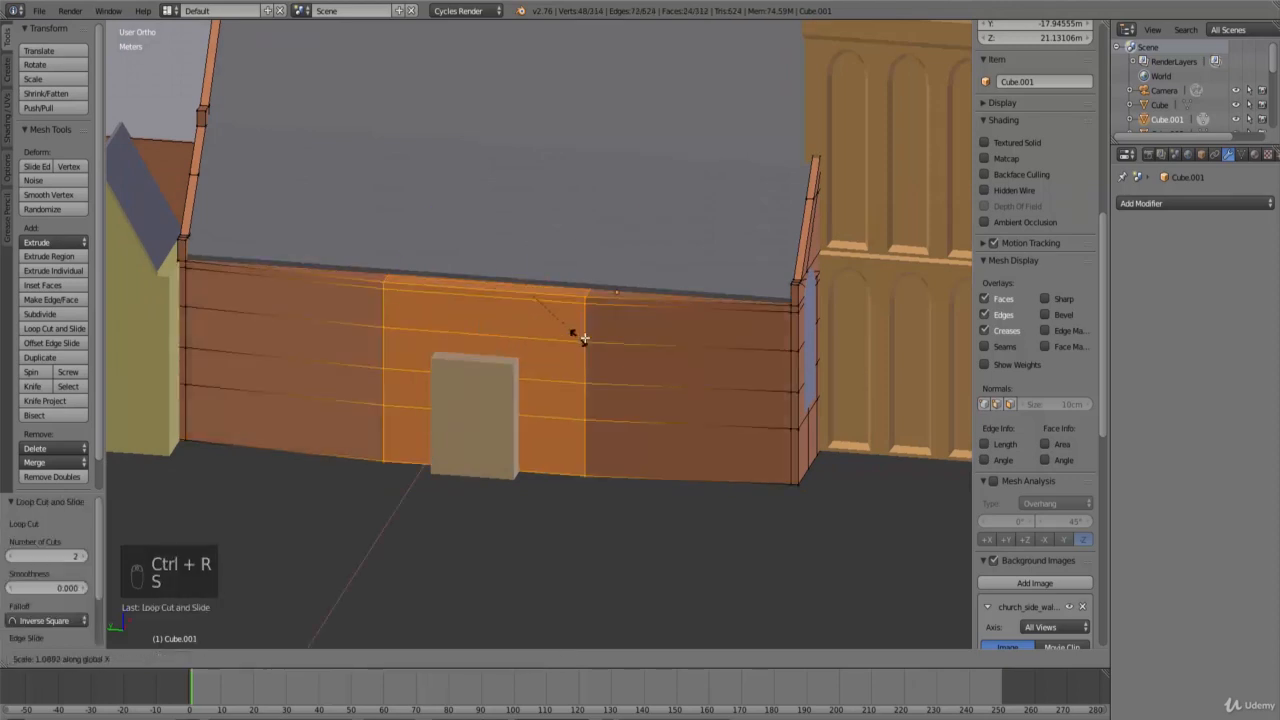
pyautogui.rightClick(590, 338)
pyautogui.press('s')
pyautogui.press('y')
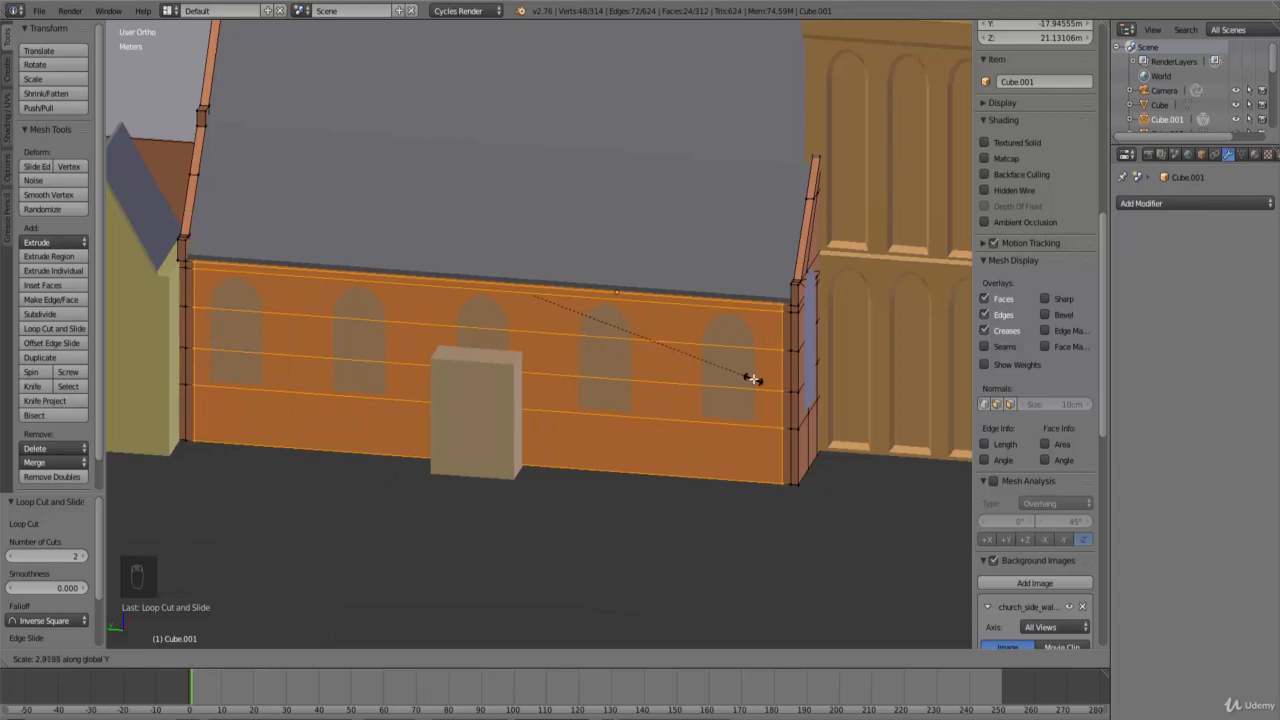
pyautogui.click(753, 379)
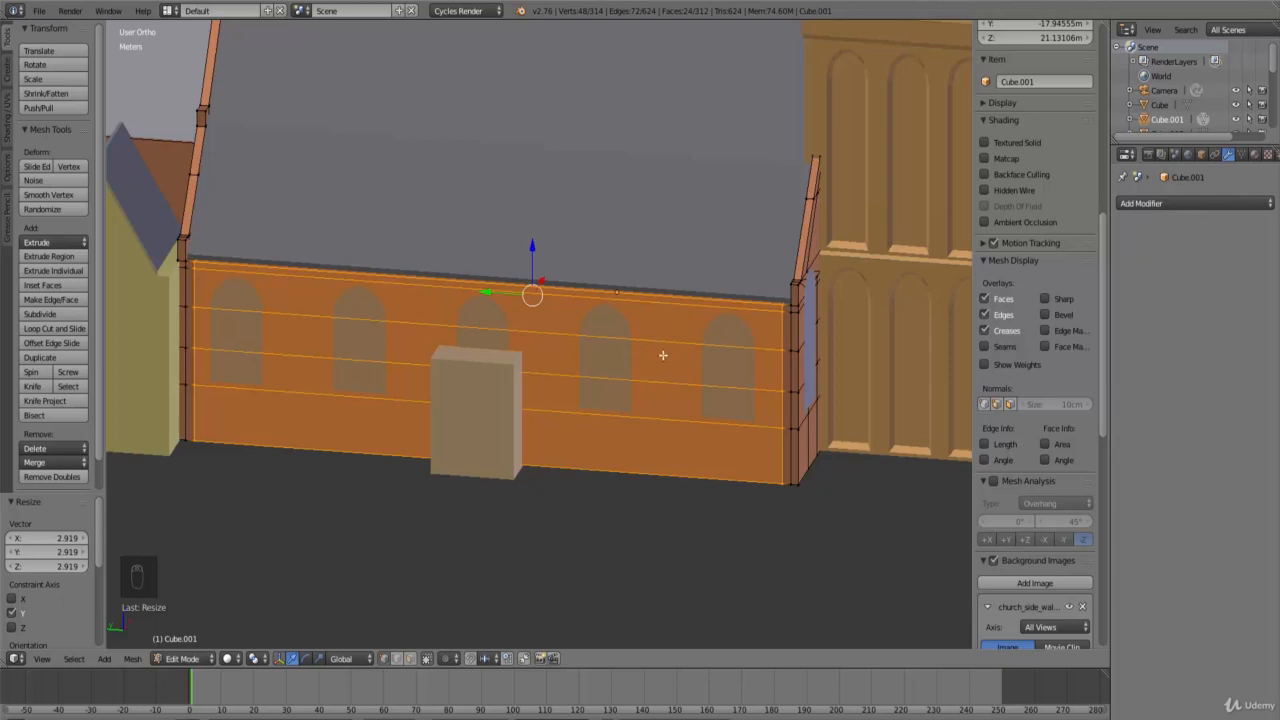
# Step: Add four evenly spaced vertical loop cuts to the side wall to divide it between the five windows
pyautogui.hotkey('ctrl', 'r')
pyautogui.scroll(2, 598, 314)
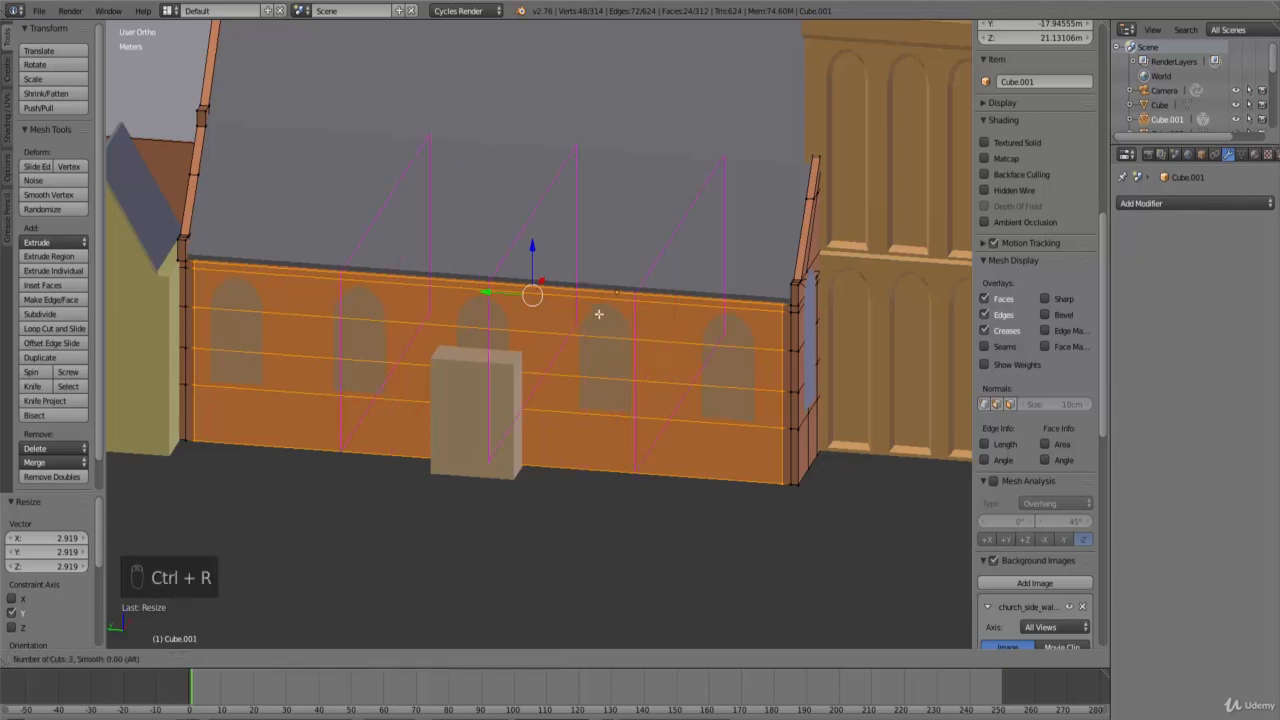
pyautogui.scroll(1, 598, 314)
pyautogui.click(598, 314)
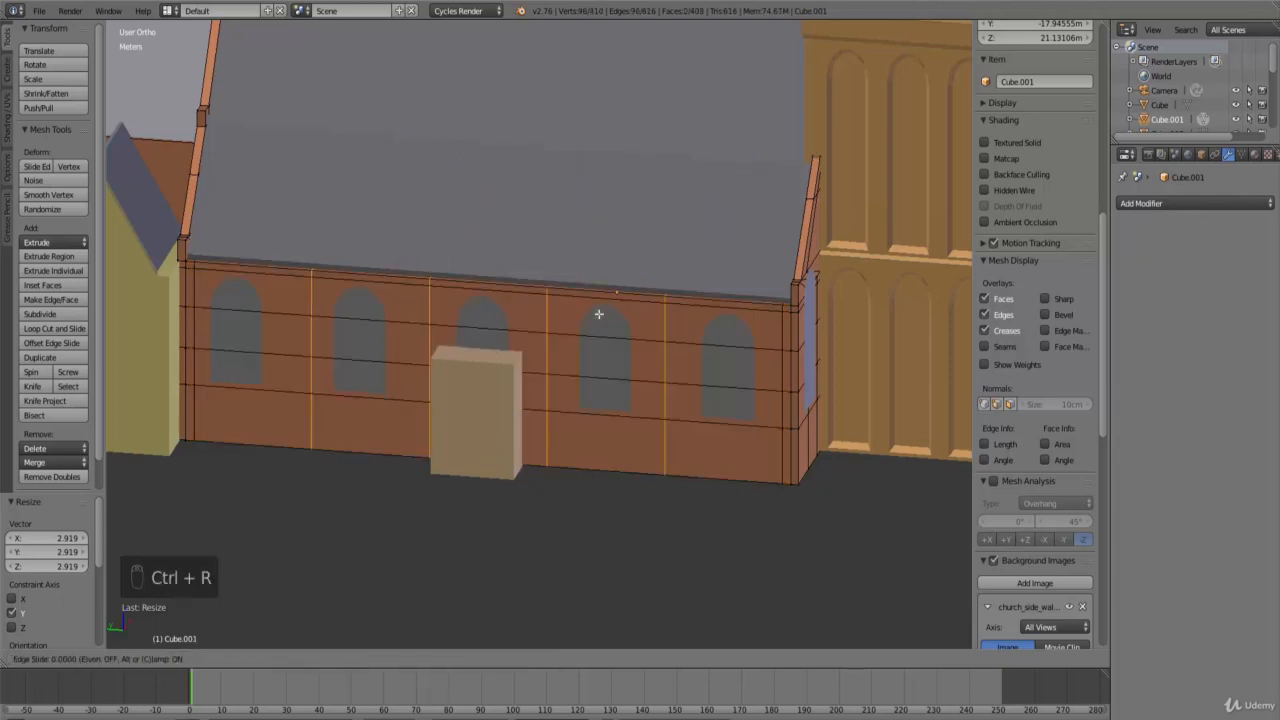
pyautogui.rightClick(598, 314)
# Step: Centre two vertical loops between neighbouring windows, moving the one nearest the annex about 39.9 cm and the next about 23 cm along Y
pyautogui.moveTo(598, 314); pyautogui.dragTo(645, 380, button='middle')
pyautogui.keyDown('alt'); pyautogui.rightClick(395, 316); pyautogui.keyUp('alt')
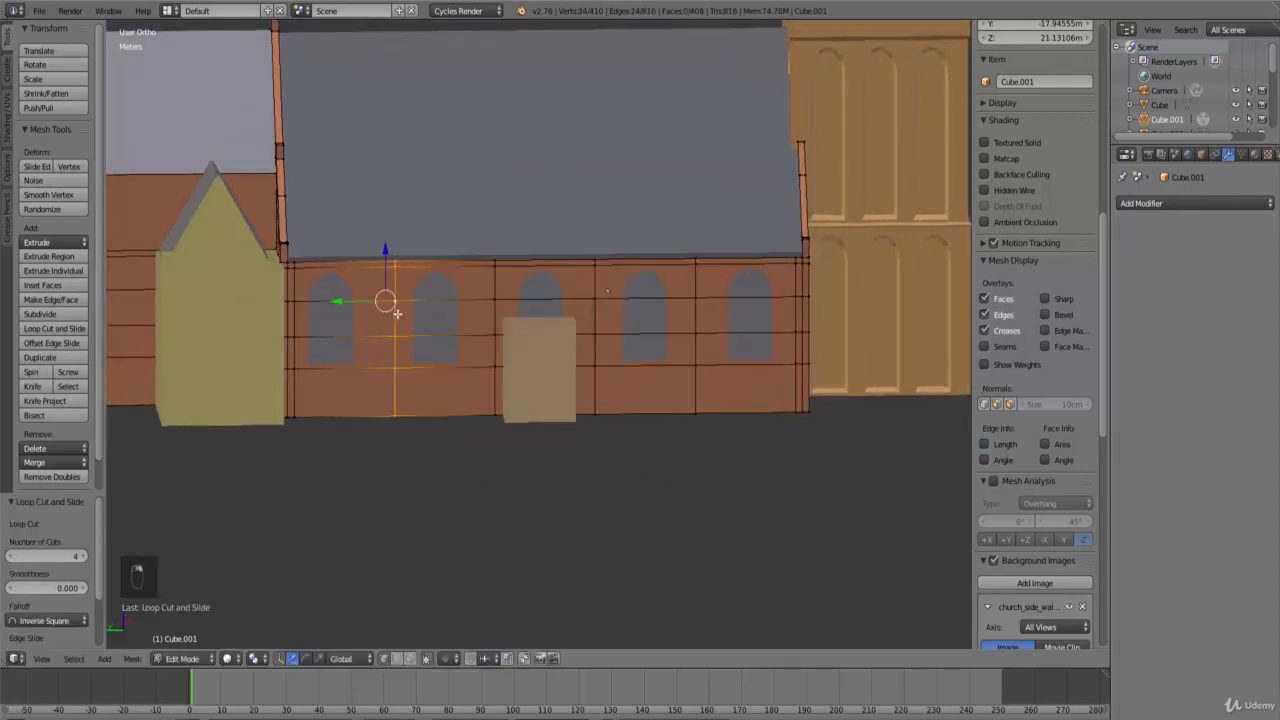
pyautogui.moveTo(343, 300); pyautogui.dragTo(277, 313)
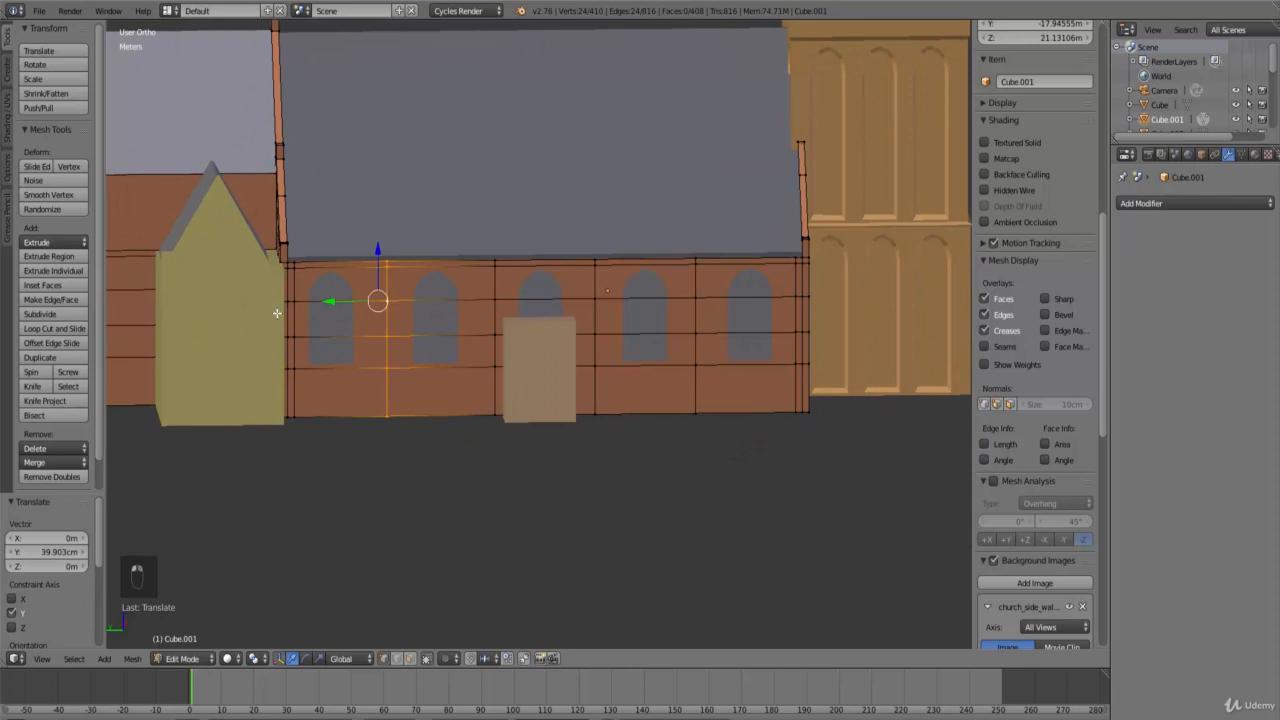
pyautogui.keyDown('alt'); pyautogui.rightClick(497, 318); pyautogui.keyUp('alt')
pyautogui.moveTo(457, 299); pyautogui.dragTo(416, 303)
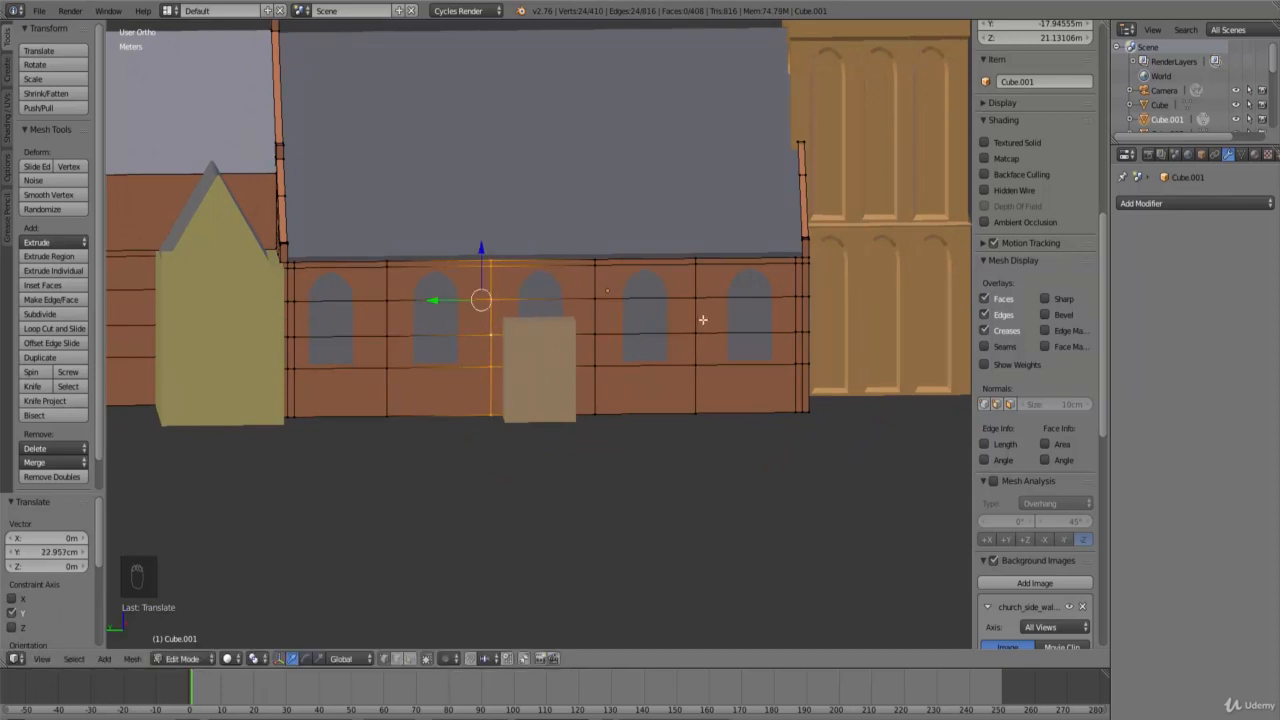
# Step: Select the four gable-base vertices above both end-wall windows and scale them to about 0.761 along X, towards the tower
pyautogui.scroll(-3, 703, 320)
pyautogui.moveTo(703, 320); pyautogui.dragTo(537, 371, button='middle')
pyautogui.scroll(2, 491, 388)
pyautogui.scroll(2, 585, 365)
pyautogui.scroll(3, 534, 294)
pyautogui.moveTo(534, 294); pyautogui.dragTo(555, 310, button='middle')
pyautogui.scroll(1, 576, 295)
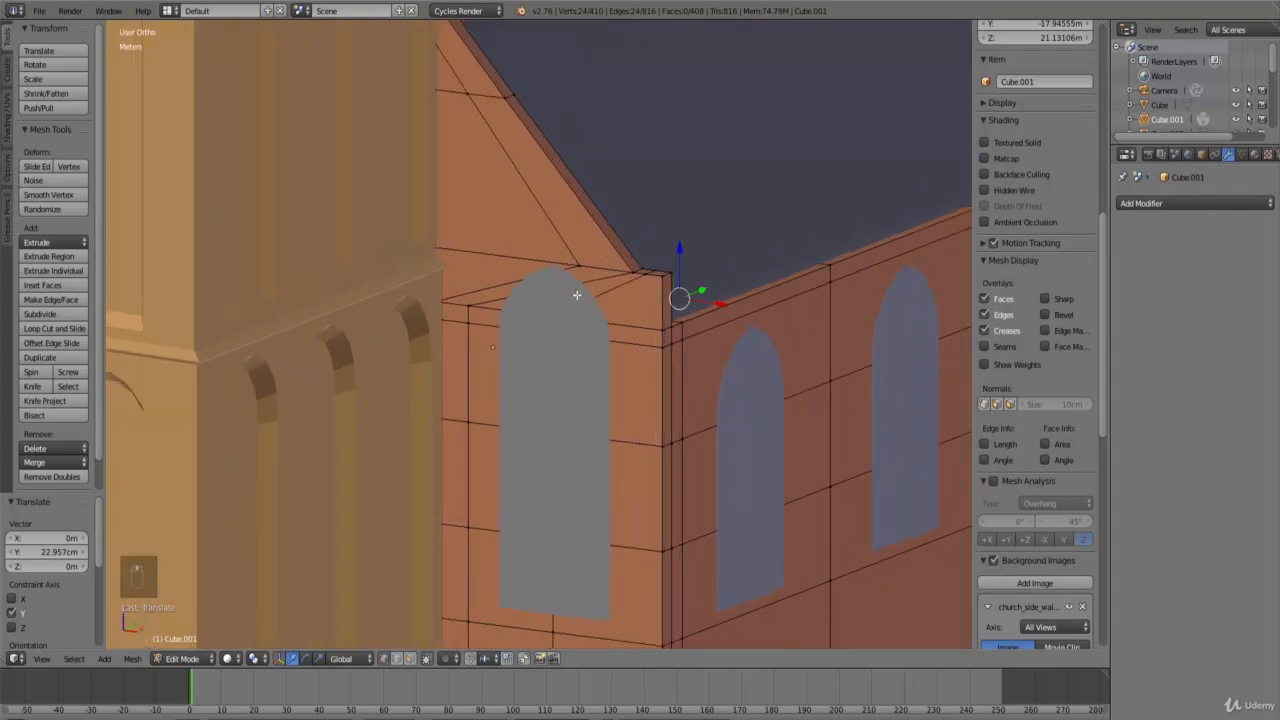
pyautogui.press('z')
pyautogui.rightClick(581, 275)
pyautogui.keyDown('shift'); pyautogui.rightClick(590, 266); pyautogui.keyUp('shift')
pyautogui.scroll(-4, 623, 304)
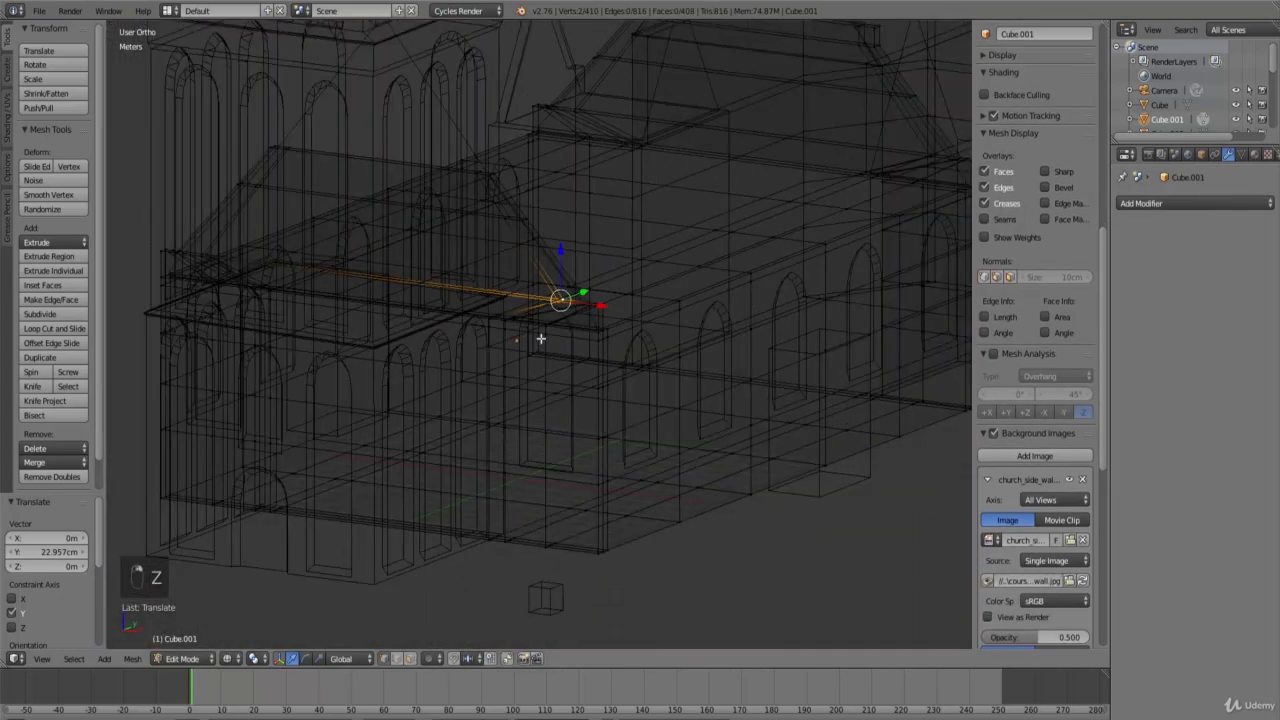
pyautogui.moveTo(486, 330)
pyautogui.mouseDown(button='middle')
pyautogui.moveTo(563, 337)
pyautogui.moveTo(574, 403)
pyautogui.mouseUp(button='middle')
pyautogui.press('z')
pyautogui.scroll(4, 574, 403)
pyautogui.press('z')
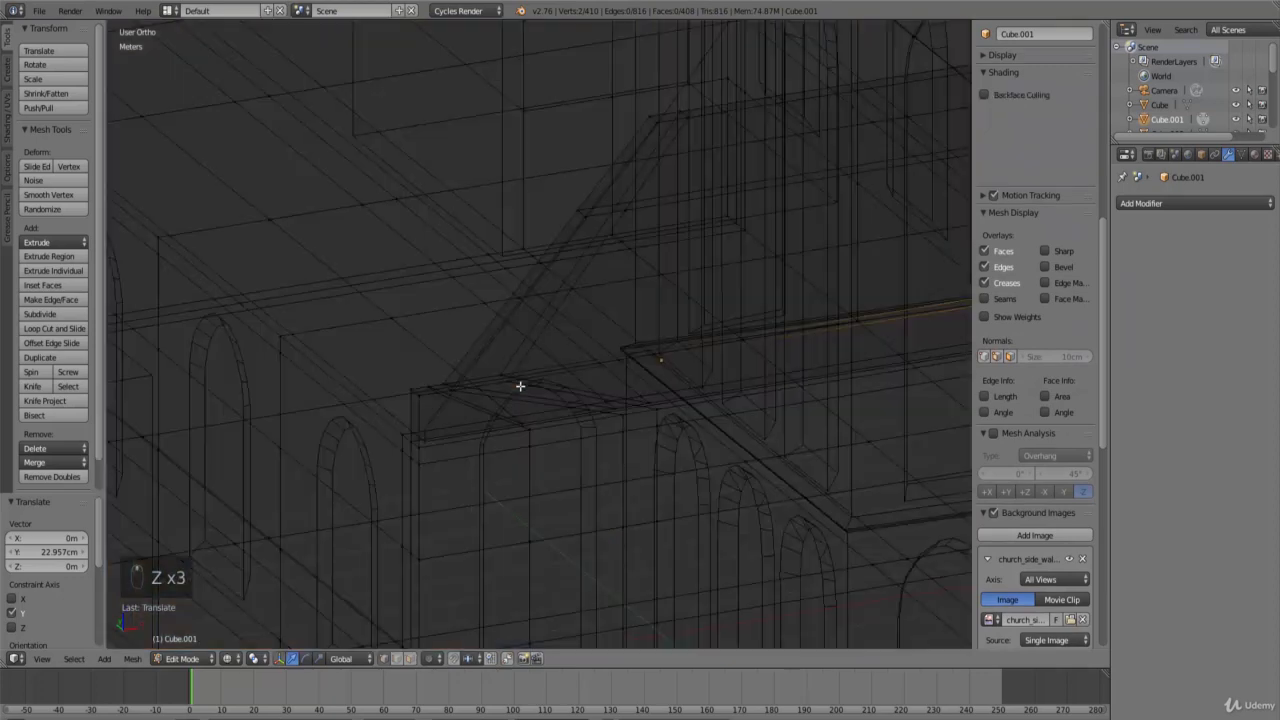
pyautogui.keyDown('shift'); pyautogui.rightClick(514, 383); pyautogui.keyUp('shift')
pyautogui.keyDown('shift'); pyautogui.rightClick(540, 386); pyautogui.keyUp('shift')
pyautogui.press('z')
pyautogui.scroll(-4, 729, 423)
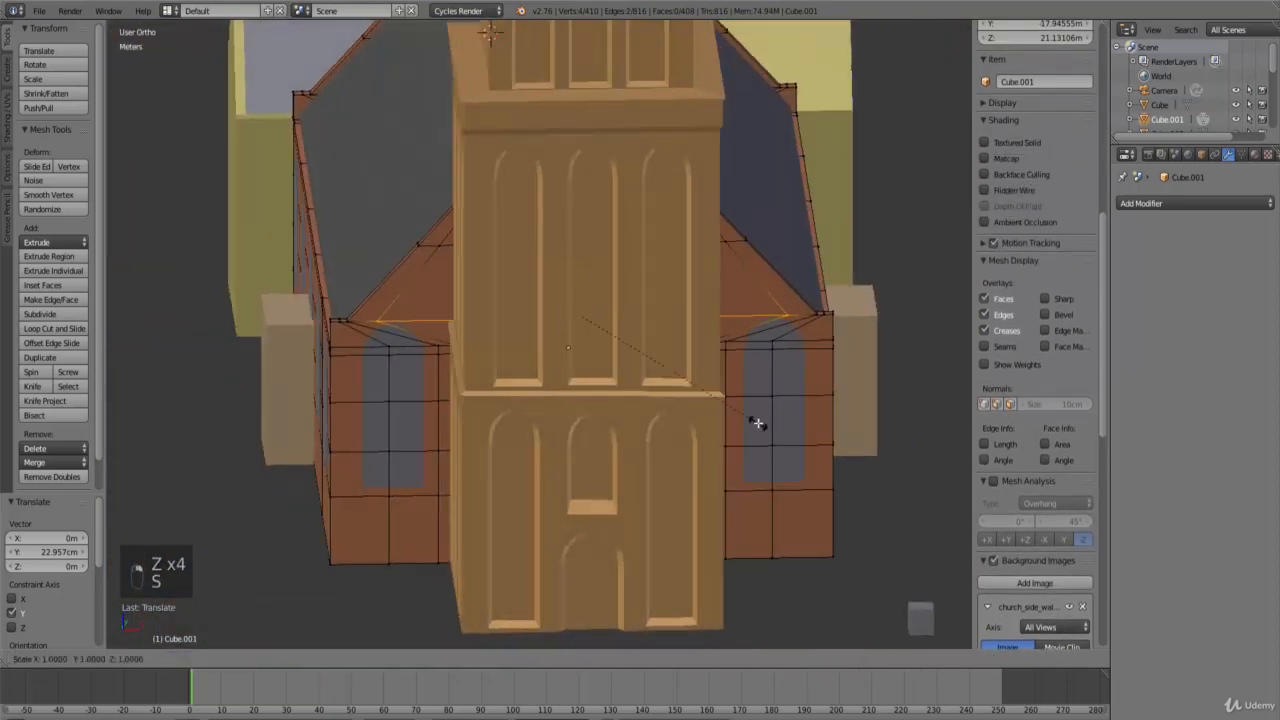
pyautogui.press('s')
pyautogui.press('x')
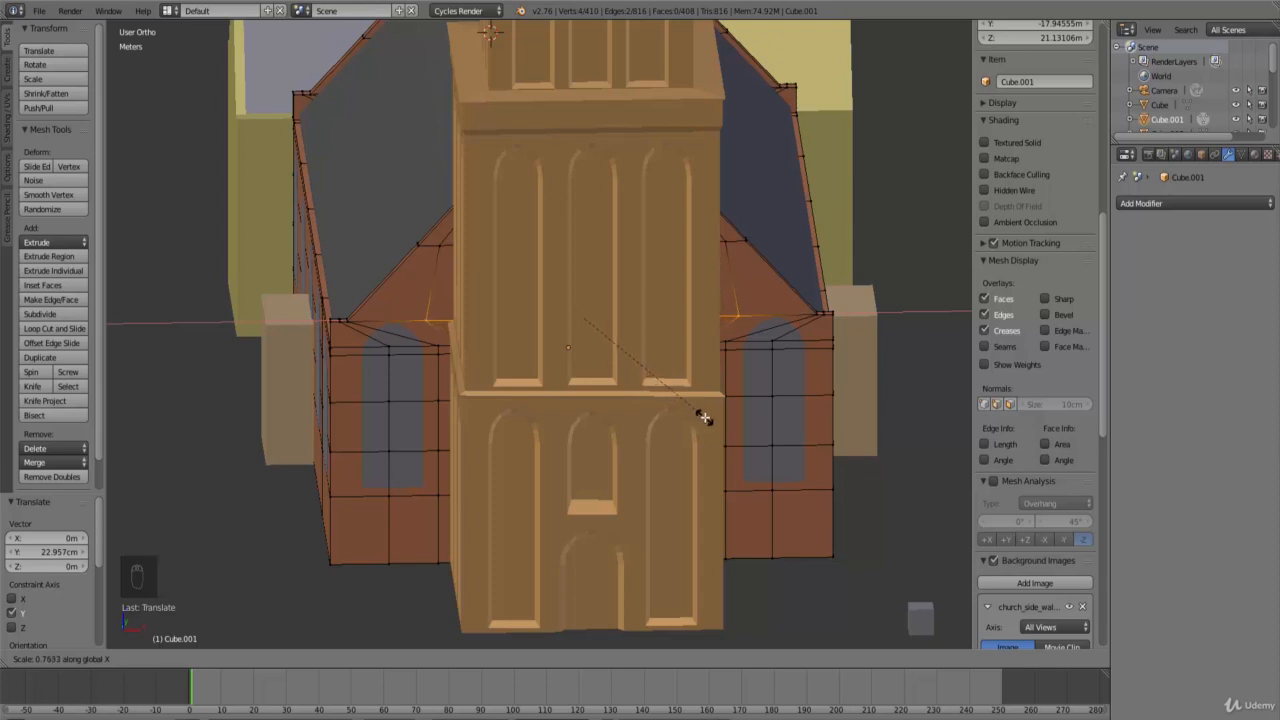
pyautogui.click(703, 418)
pyautogui.scroll(2, 298, 392)
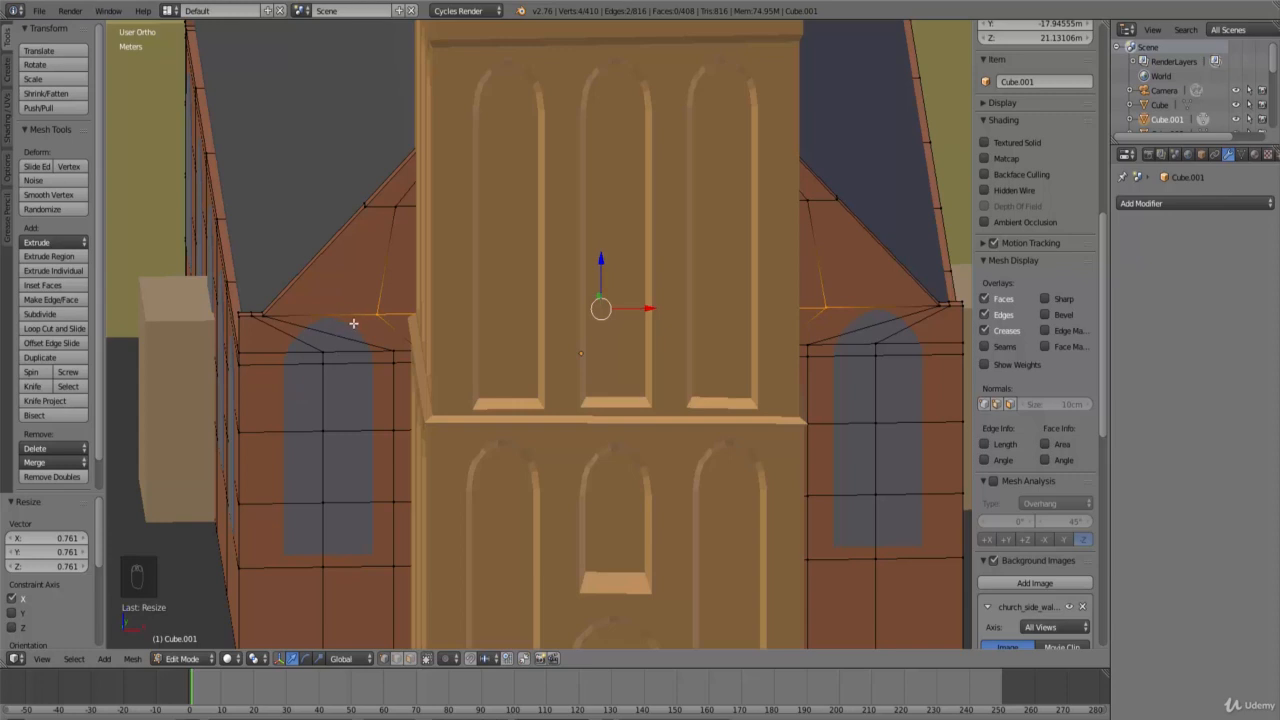
pyautogui.scroll(-3, 356, 325)
pyautogui.scroll(5, 375, 346)
pyautogui.keyDown('ctrl'); pyautogui.scroll(-11, 370, 372); pyautogui.keyUp('ctrl')
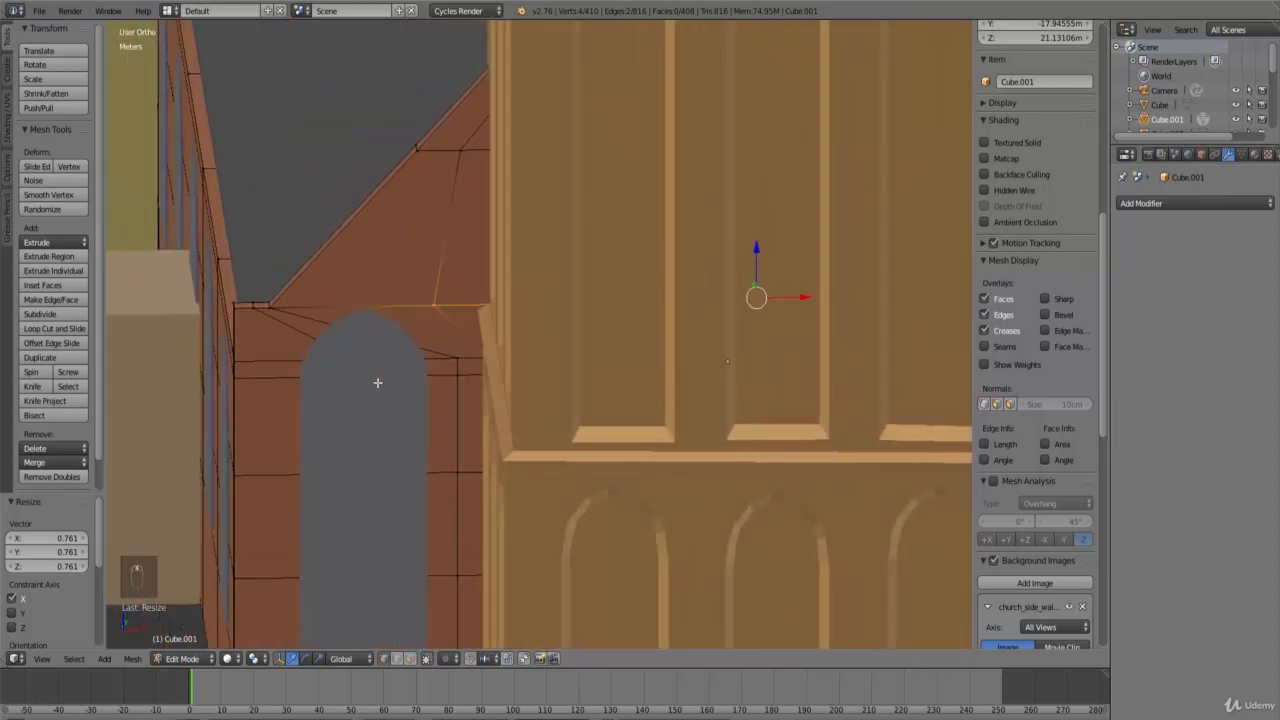
# Step: Add one horizontal loop cut across the gable walls beside the tower, above the end-wall windows
pyautogui.scroll(4, 385, 389)
pyautogui.moveTo(404, 304); pyautogui.dragTo(501, 296, button='middle')
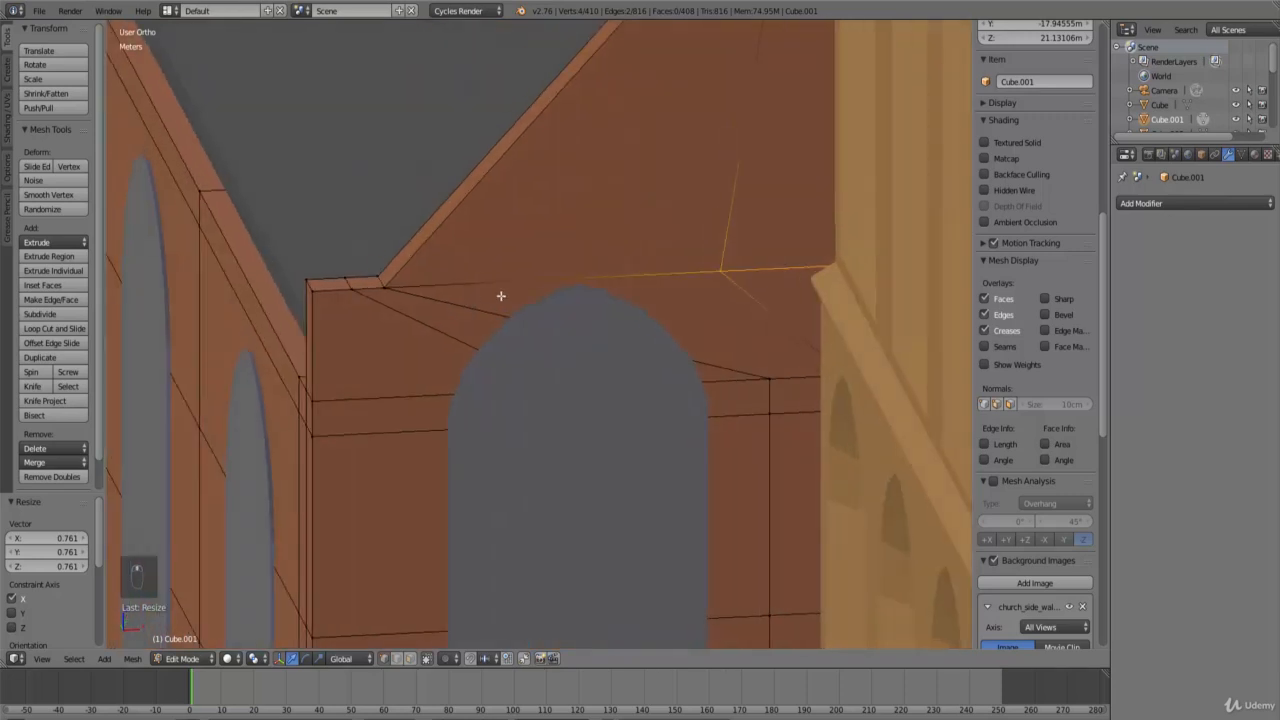
pyautogui.scroll(-6, 618, 327)
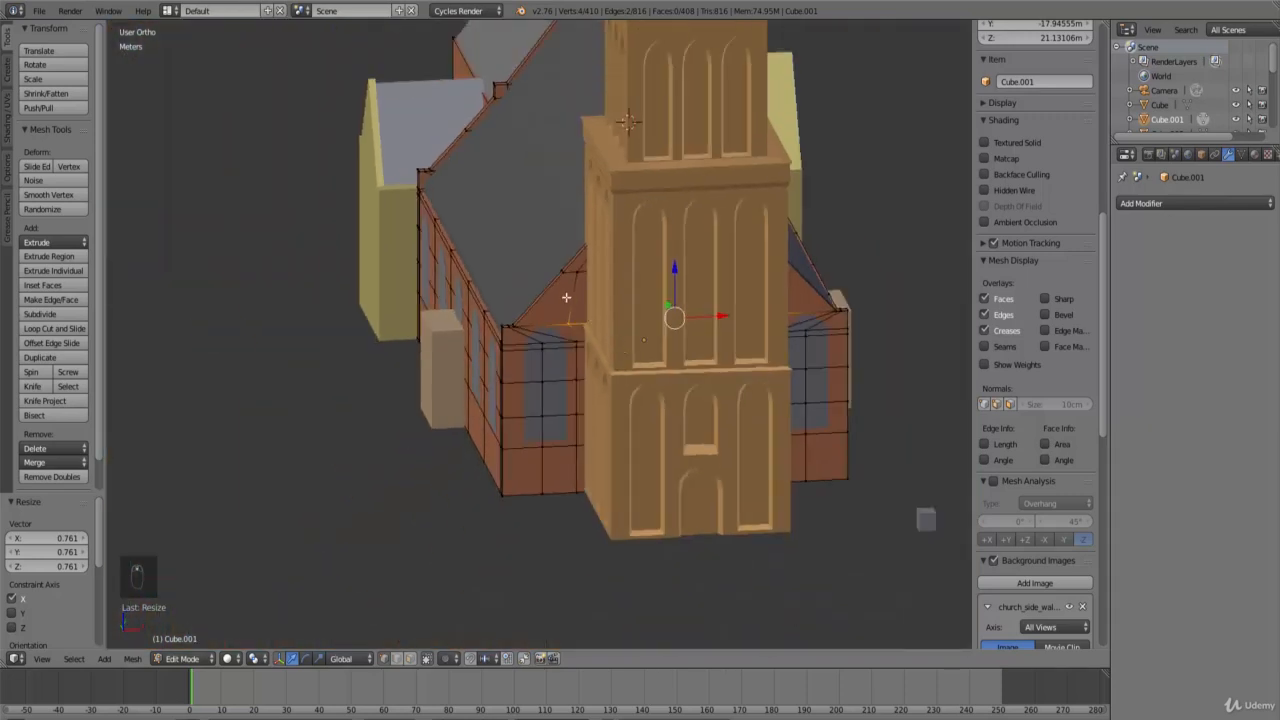
pyautogui.hotkey('ctrl', 'r')
pyautogui.click(549, 296)
pyautogui.rightClick(563, 302)
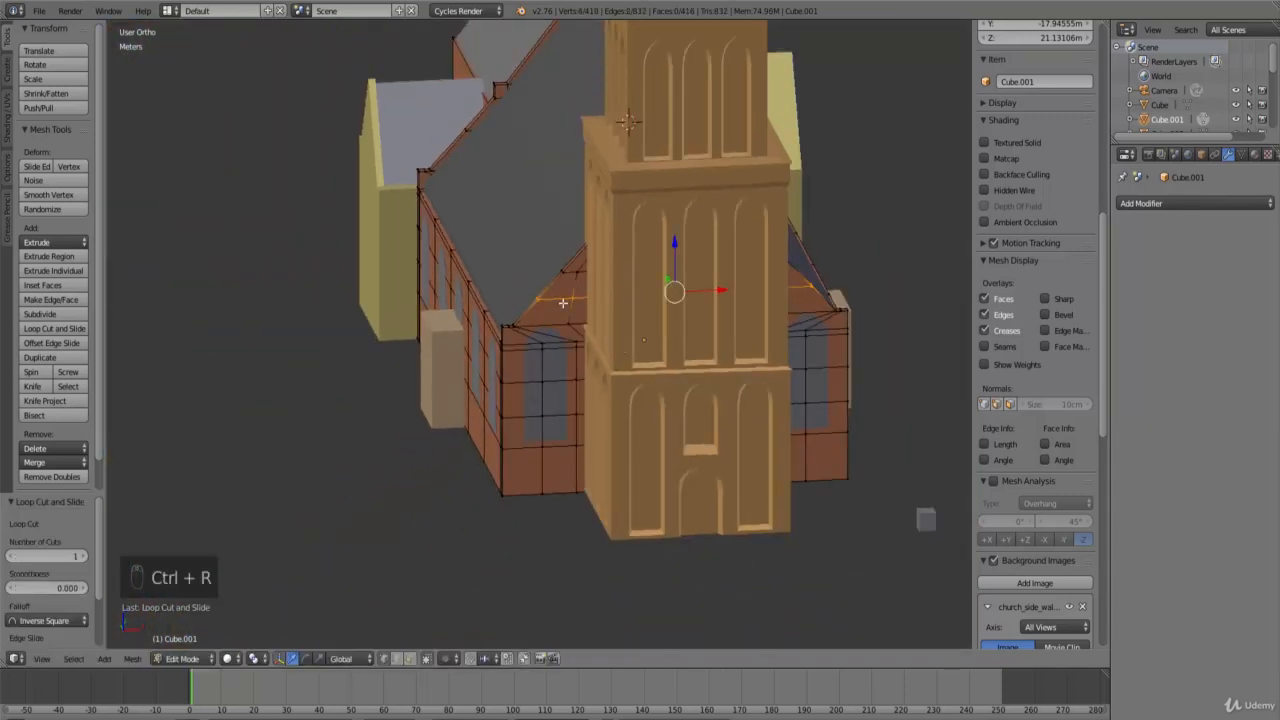
pyautogui.press('Tab')
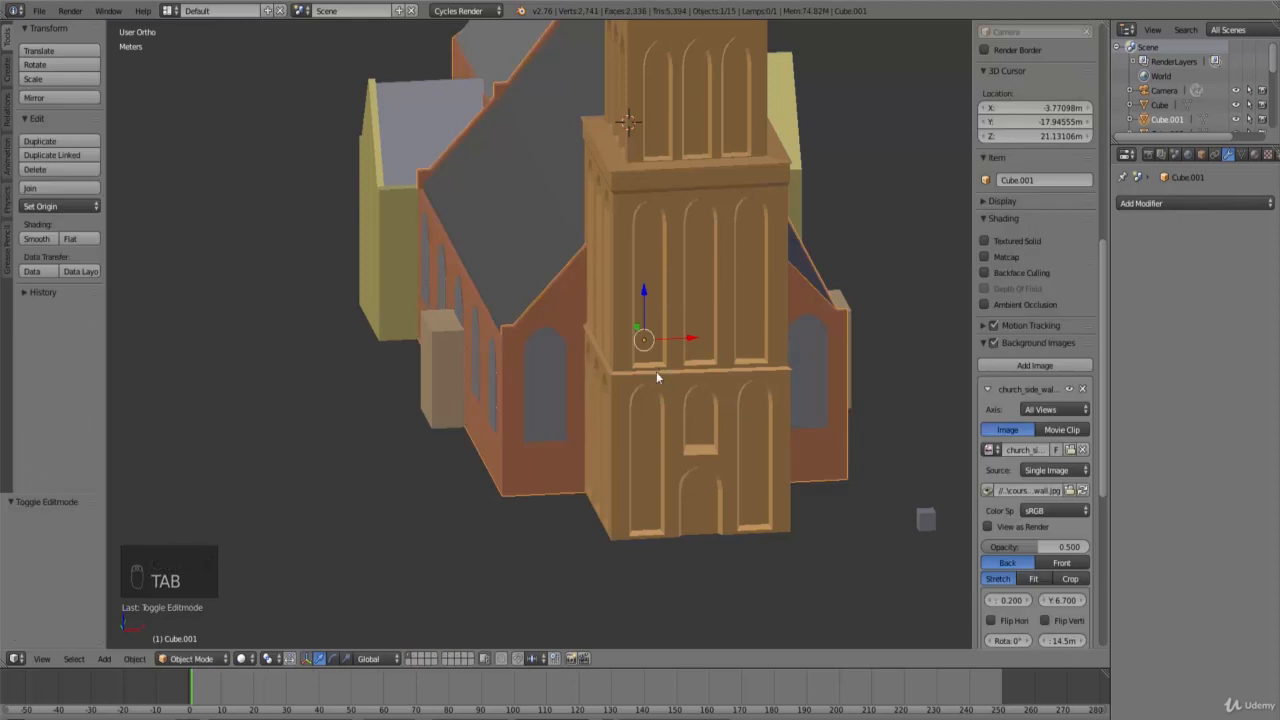
# Step: Add one centred horizontal loop cut around the church walls, between the window sills and the ground
pyautogui.press('Tab')
pyautogui.scroll(2, 554, 259)
pyautogui.moveTo(548, 282); pyautogui.dragTo(686, 423, button='middle')
pyautogui.scroll(3, 700, 449)
pyautogui.hotkey('ctrl', 'r')
pyautogui.click(700, 466)
pyautogui.rightClick(700, 466)
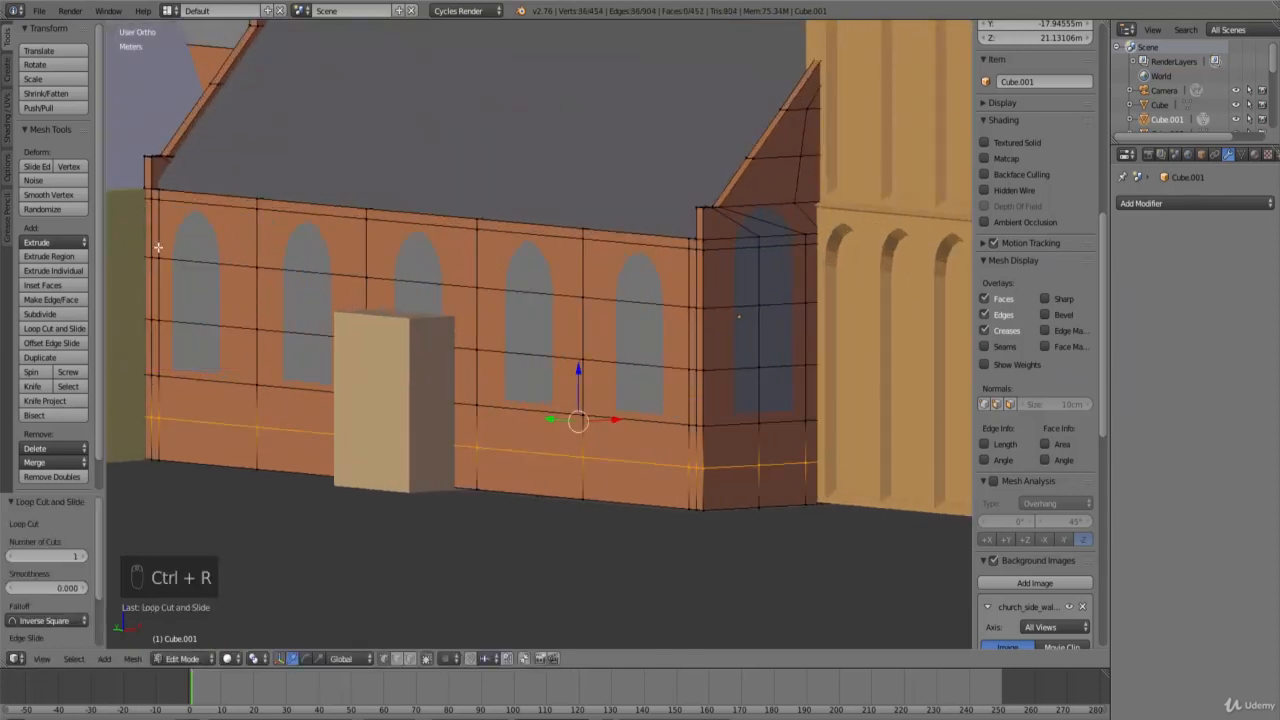
pyautogui.scroll(-3, 483, 351)
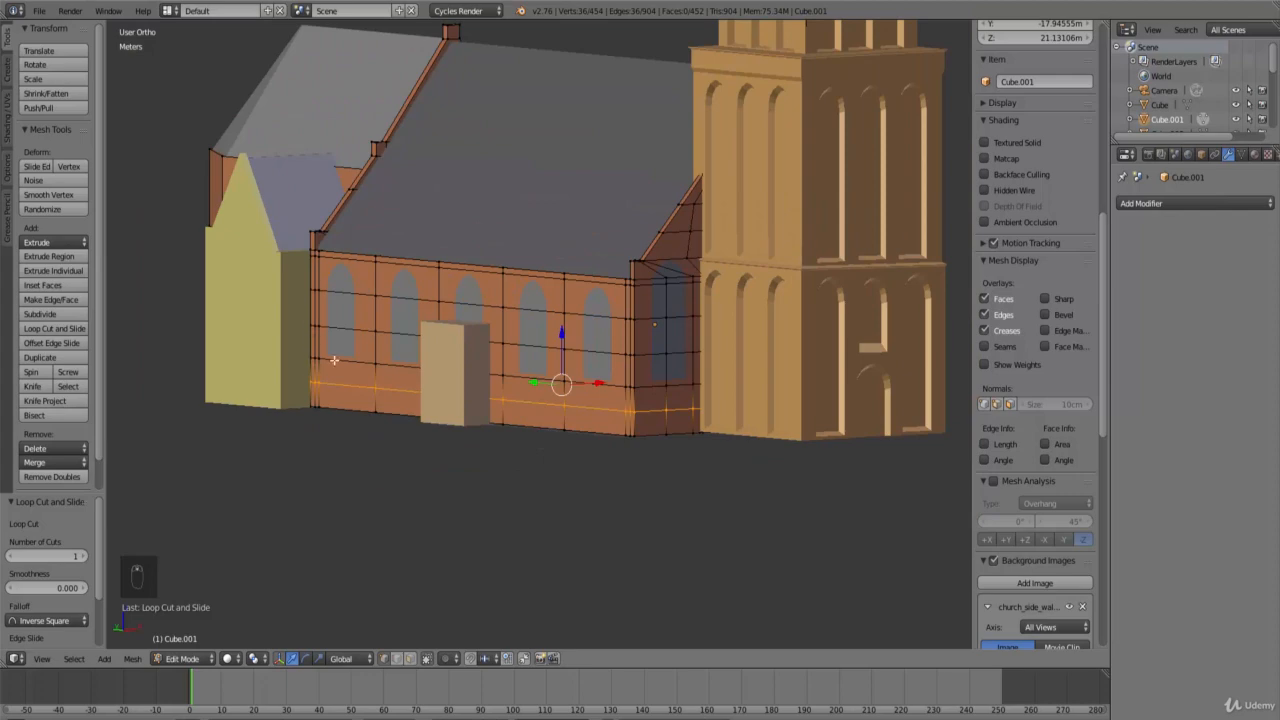
pyautogui.moveTo(762, 370); pyautogui.dragTo(788, 381, button='middle')
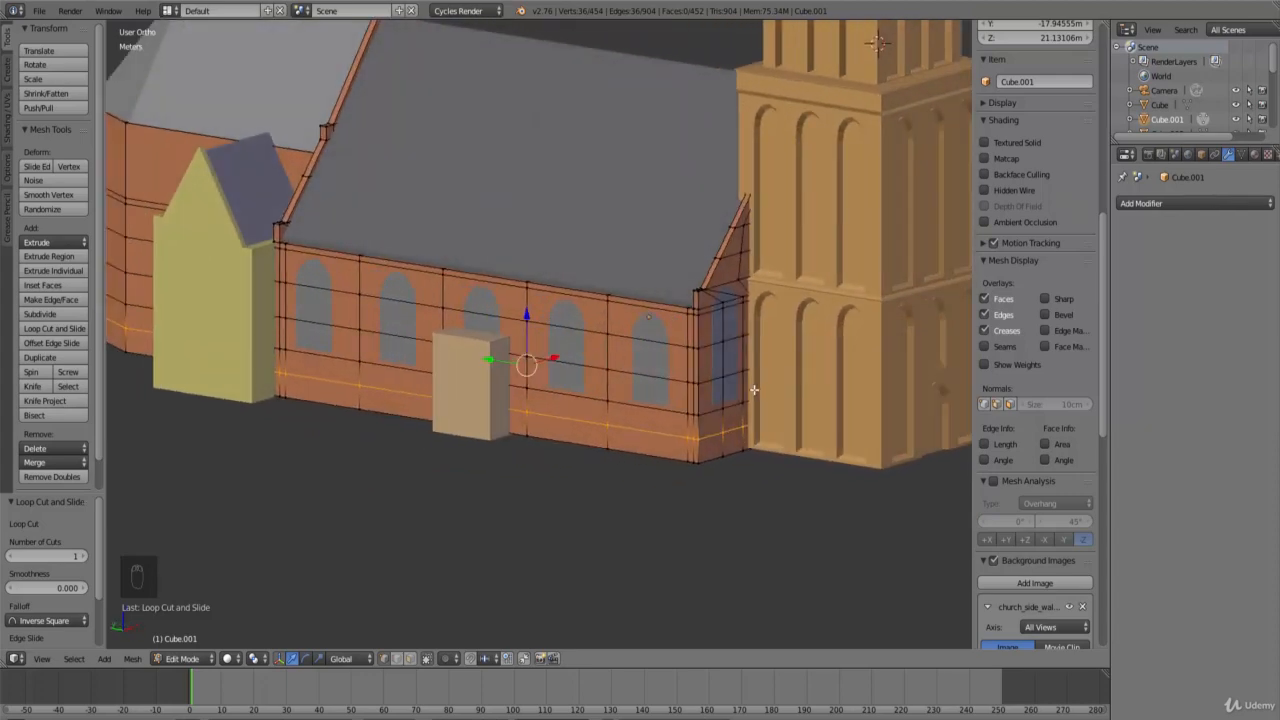
pyautogui.press('Tab')
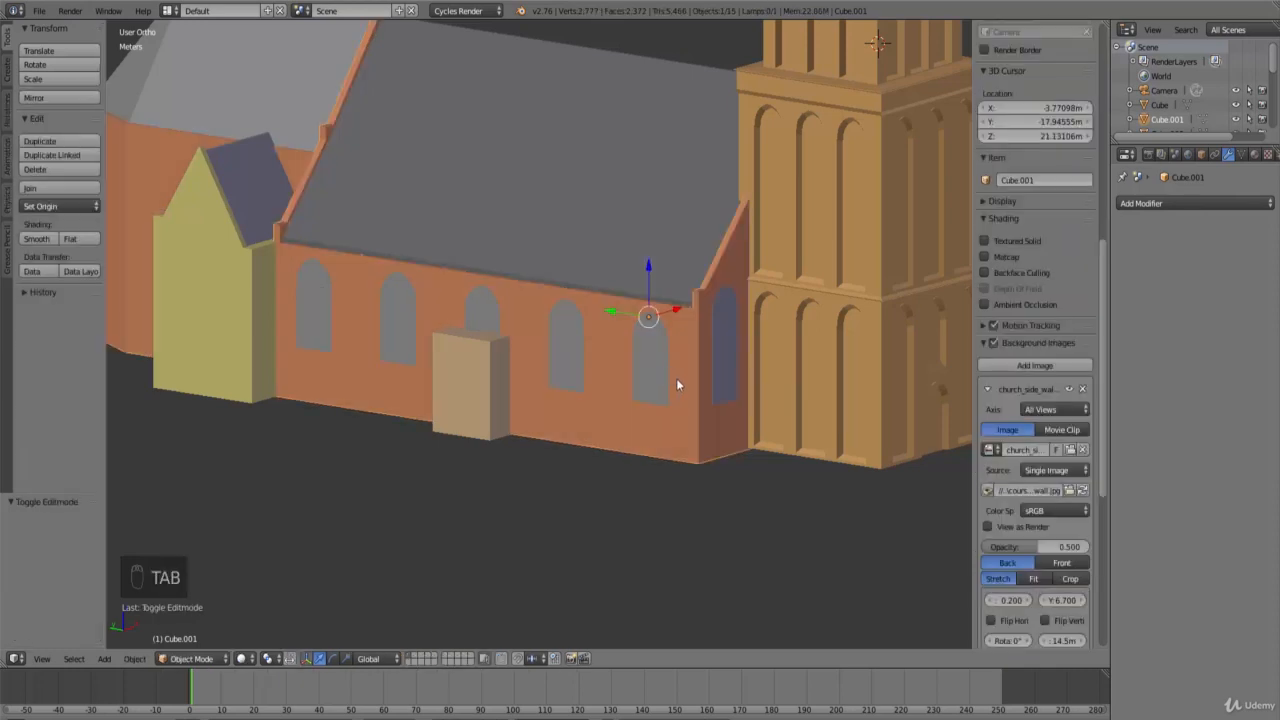
# Step: Apply the Array modifiers of the window rows on both side walls
pyautogui.scroll(10, 1060, 194)
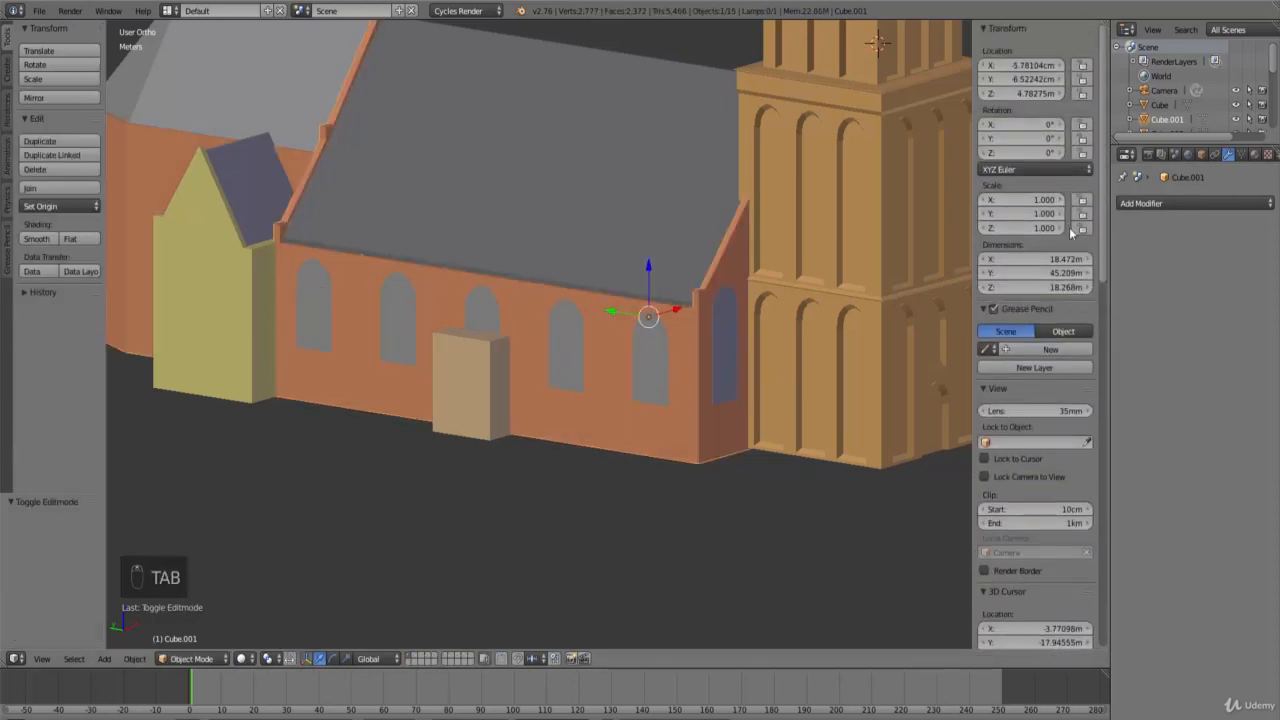
pyautogui.rightClick(572, 352)
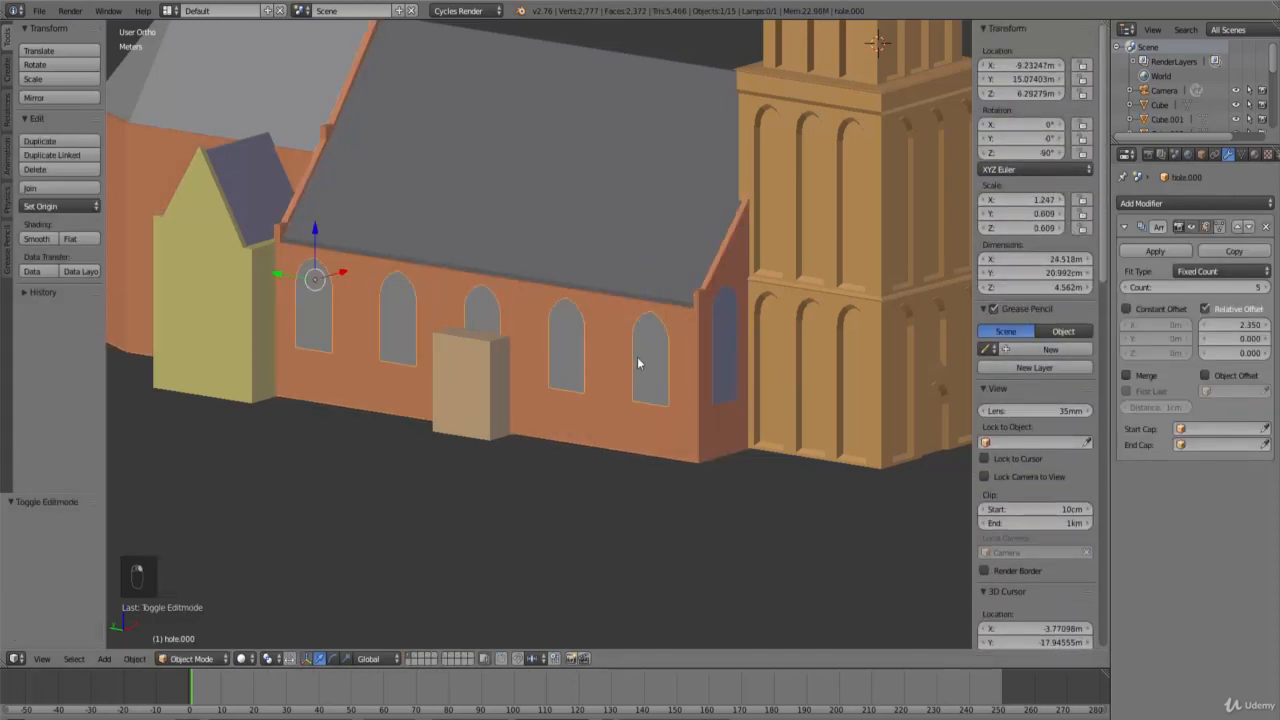
pyautogui.hotkey('ctrl', 'a')
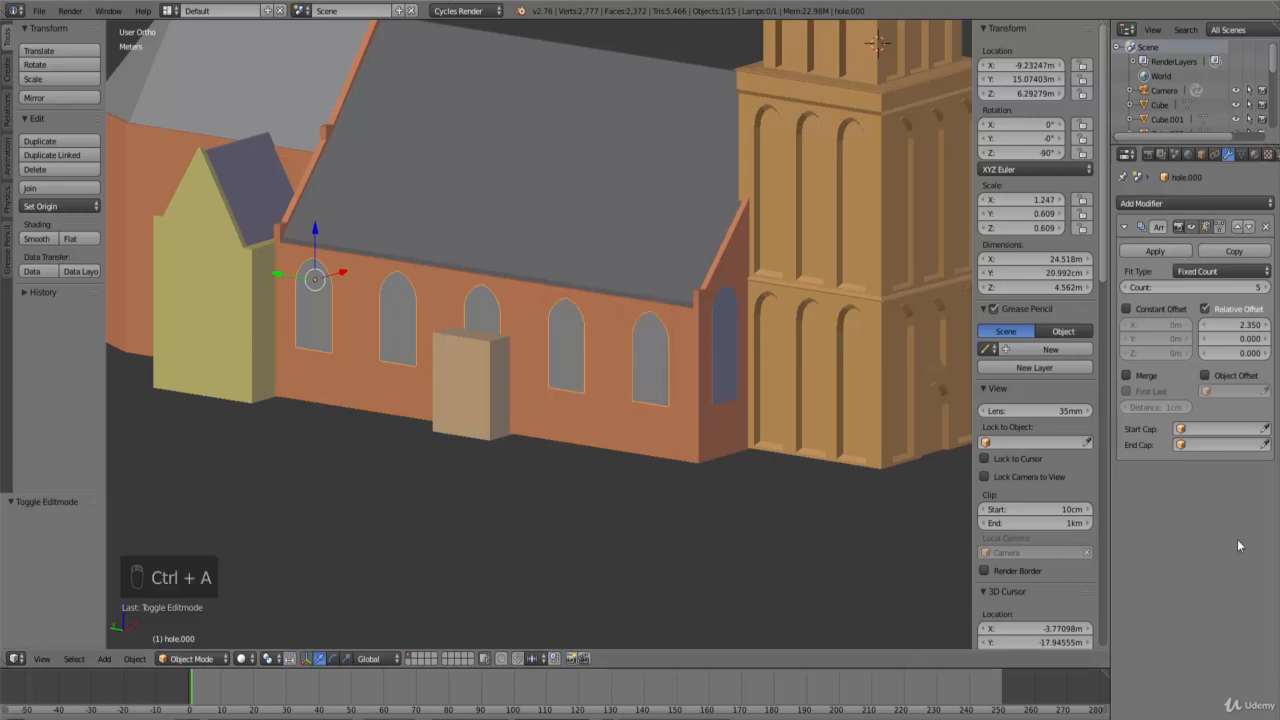
pyautogui.click(1155, 251)
pyautogui.moveTo(720, 360); pyautogui.dragTo(566, 441, button='middle')
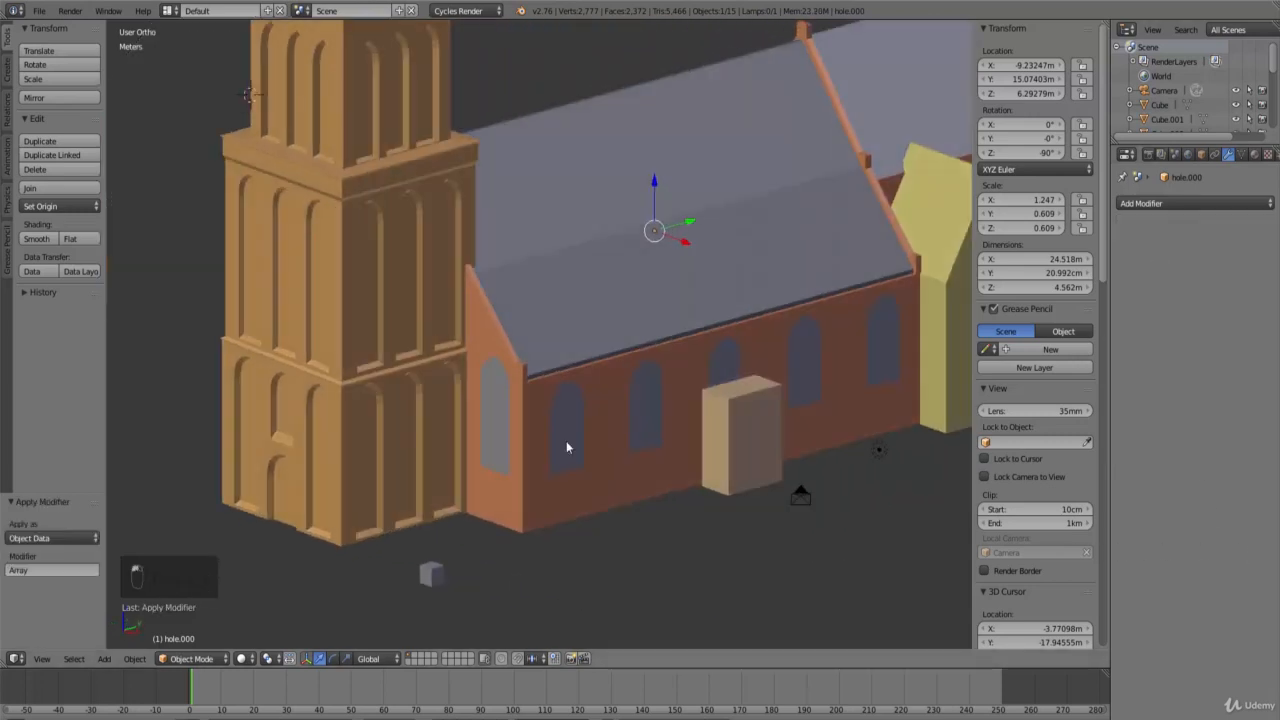
pyautogui.rightClick(566, 441)
pyautogui.click(1155, 251)
# Step: Add the end-wall windows and the opposite side-wall row to the selection and join all window cutters into one object
pyautogui.moveTo(894, 357); pyautogui.dragTo(583, 404, button='middle')
pyautogui.keyDown('shift'); pyautogui.rightClick(584, 402); pyautogui.keyUp('shift')
pyautogui.moveTo(757, 420); pyautogui.dragTo(667, 418, button='middle')
pyautogui.moveTo(520, 410); pyautogui.dragTo(642, 411, button='middle')
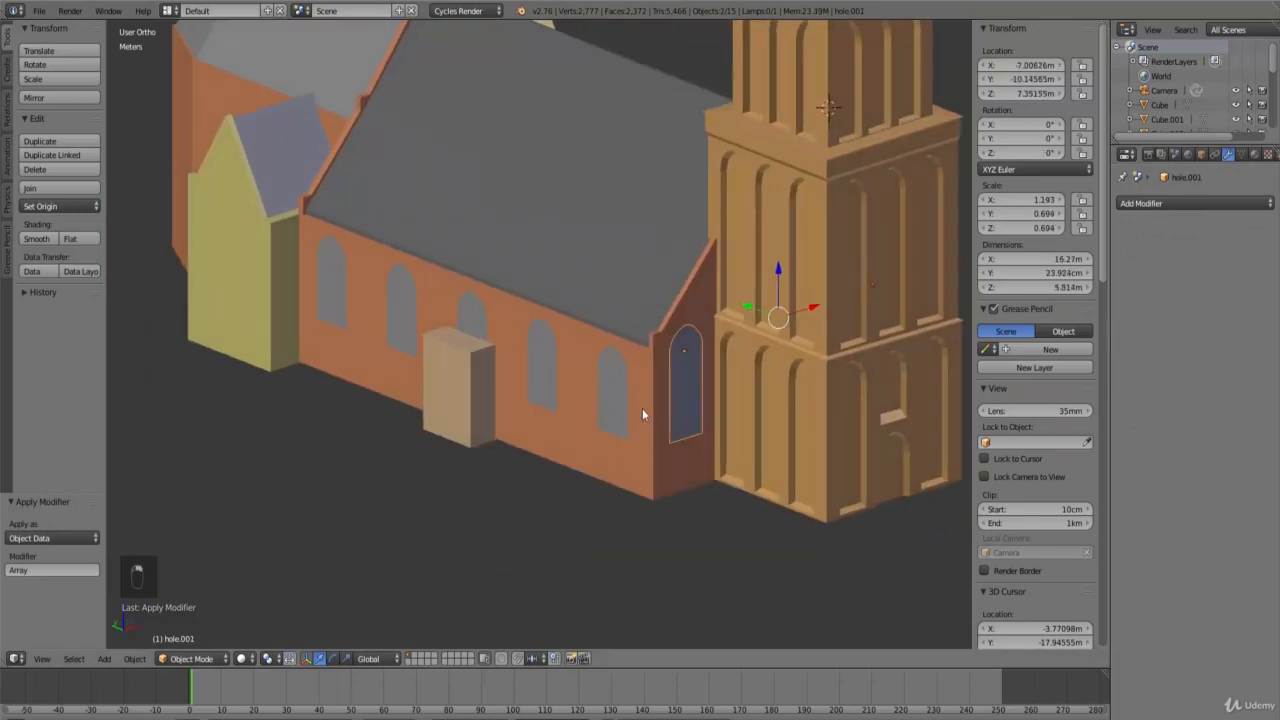
pyautogui.keyDown('shift'); pyautogui.rightClick(609, 391); pyautogui.keyUp('shift')
pyautogui.moveTo(733, 379); pyautogui.dragTo(641, 373, button='middle')
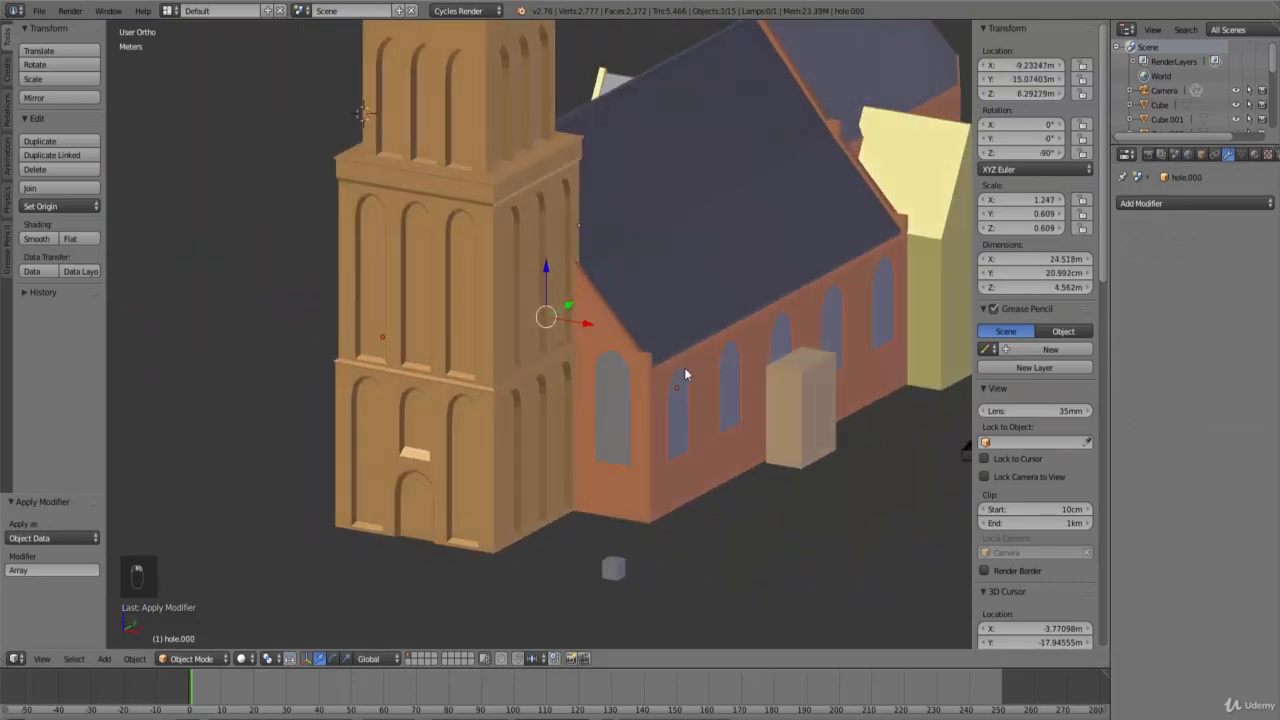
pyautogui.hotkey('ctrl', 'j')
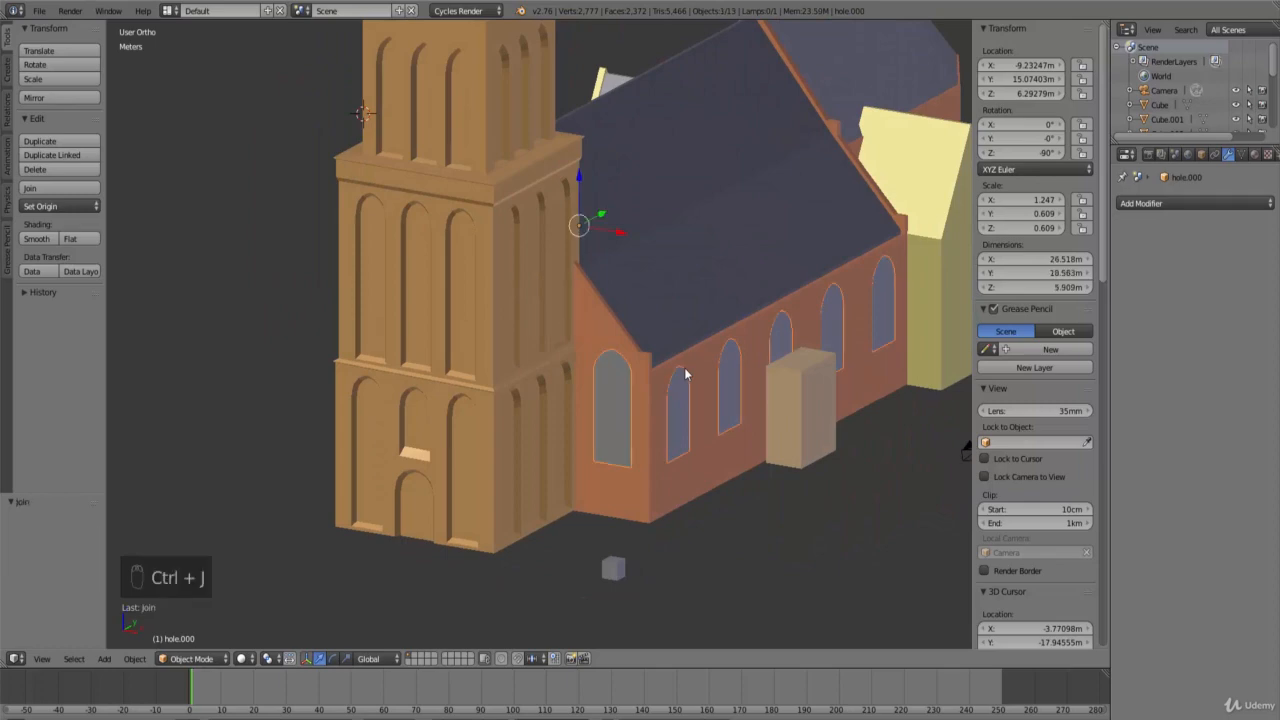
# Step: Apply the rotation and scale of the joined window object
pyautogui.hotkey('ctrl', 'a')
pyautogui.click(684, 367)
pyautogui.moveTo(685, 368); pyautogui.dragTo(723, 423, button='middle')
pyautogui.scroll(3, 659, 466)
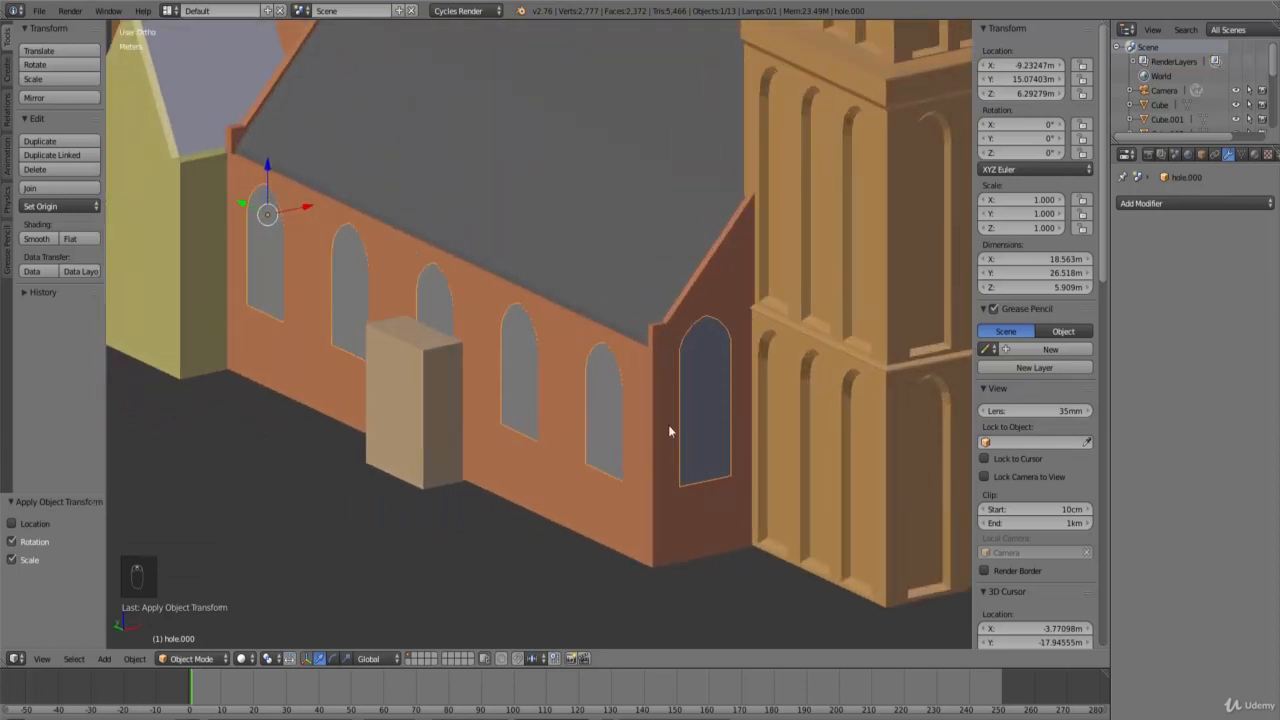
# Step: Rename the joined window object to "hole"
pyautogui.rightClick(697, 406)
pyautogui.rightClick(697, 406)
pyautogui.click(1206, 155)
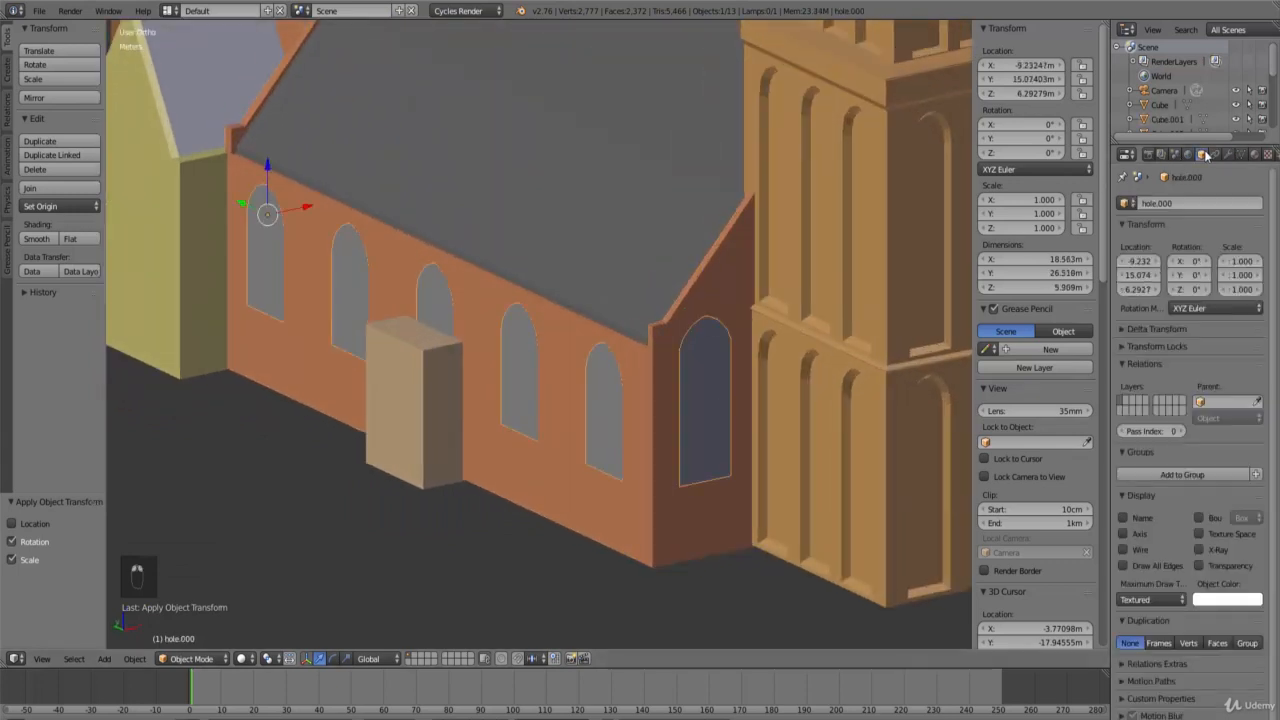
pyautogui.click(1203, 202)
pyautogui.press('BackSpace')
pyautogui.press('BackSpace')
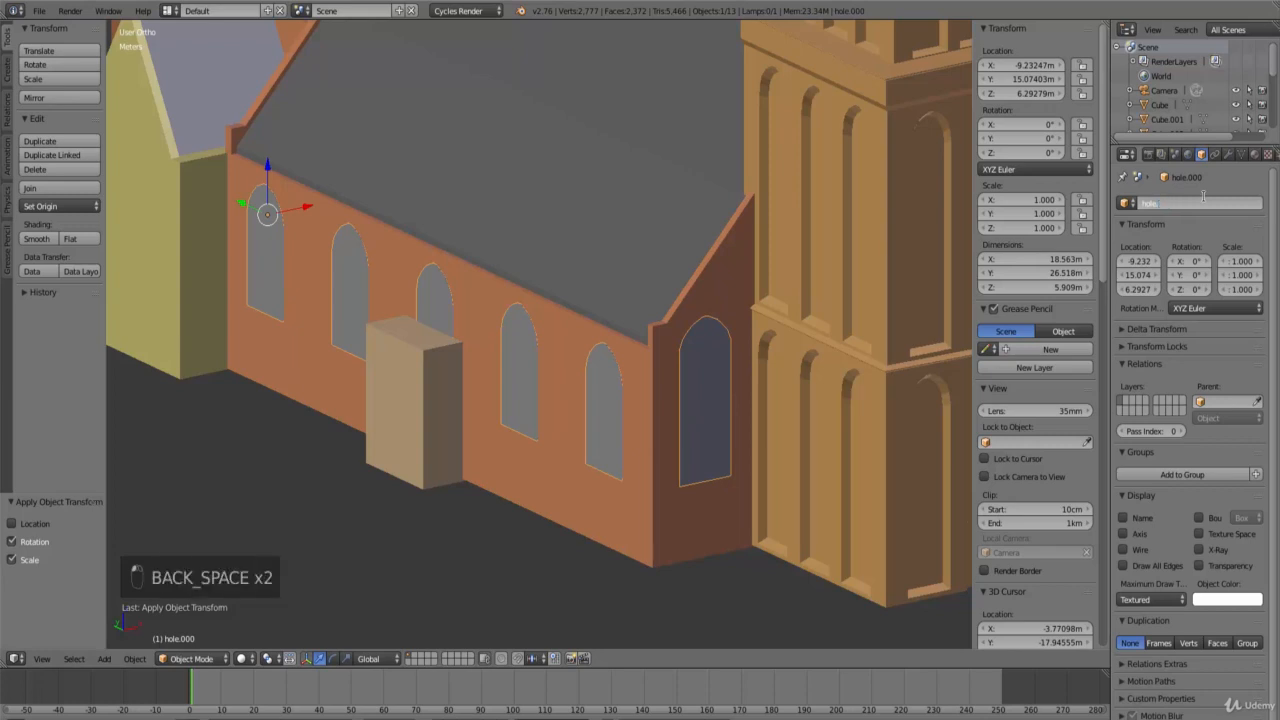
pyautogui.press('Return')
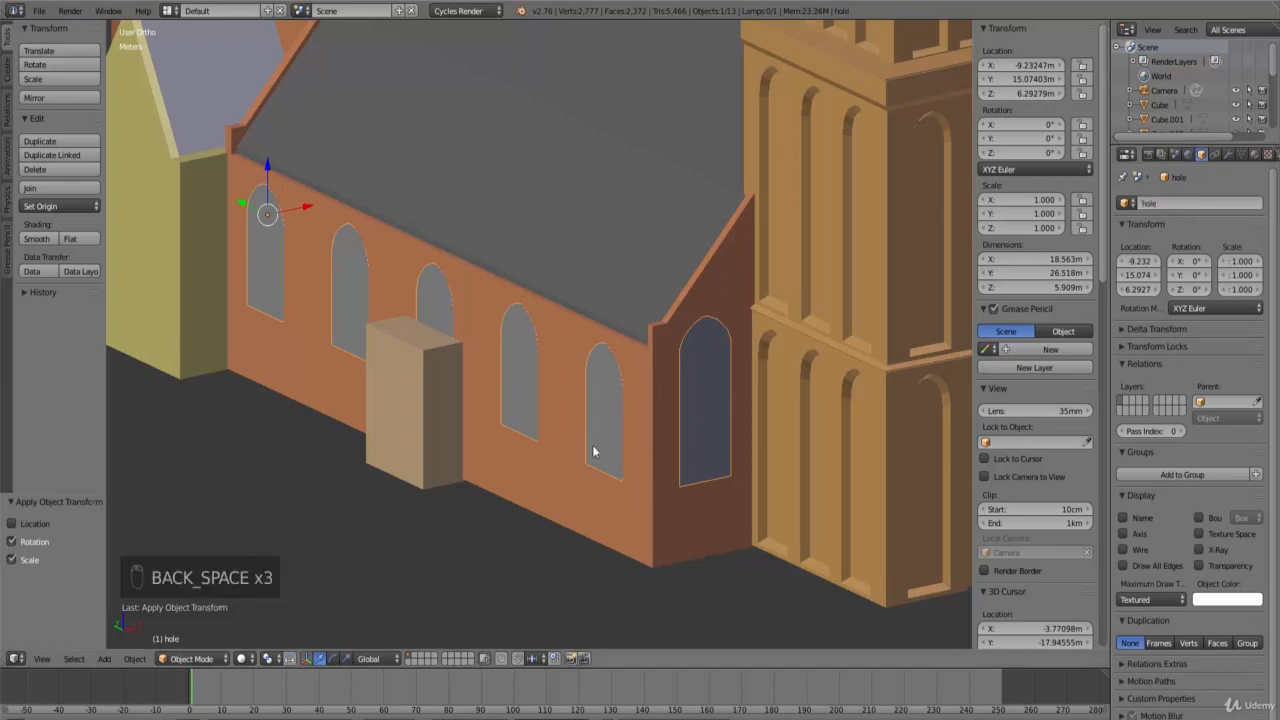
# Step: Add a Boolean modifier to the church walls with "hole" as its target object
pyautogui.scroll(5, 619, 478)
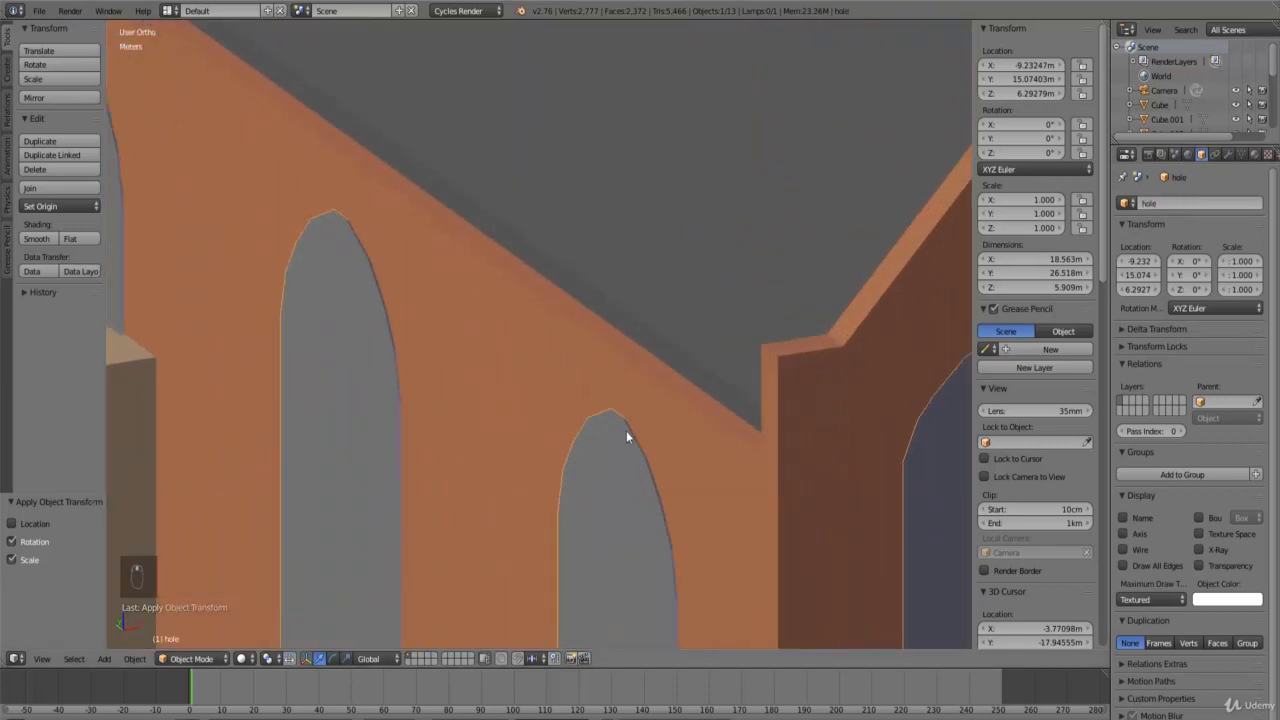
pyautogui.scroll(-2, 626, 430)
pyautogui.moveTo(540, 478); pyautogui.dragTo(453, 464, button='middle')
pyautogui.scroll(-8, 452, 463)
pyautogui.moveTo(595, 506); pyautogui.dragTo(755, 522, button='middle')
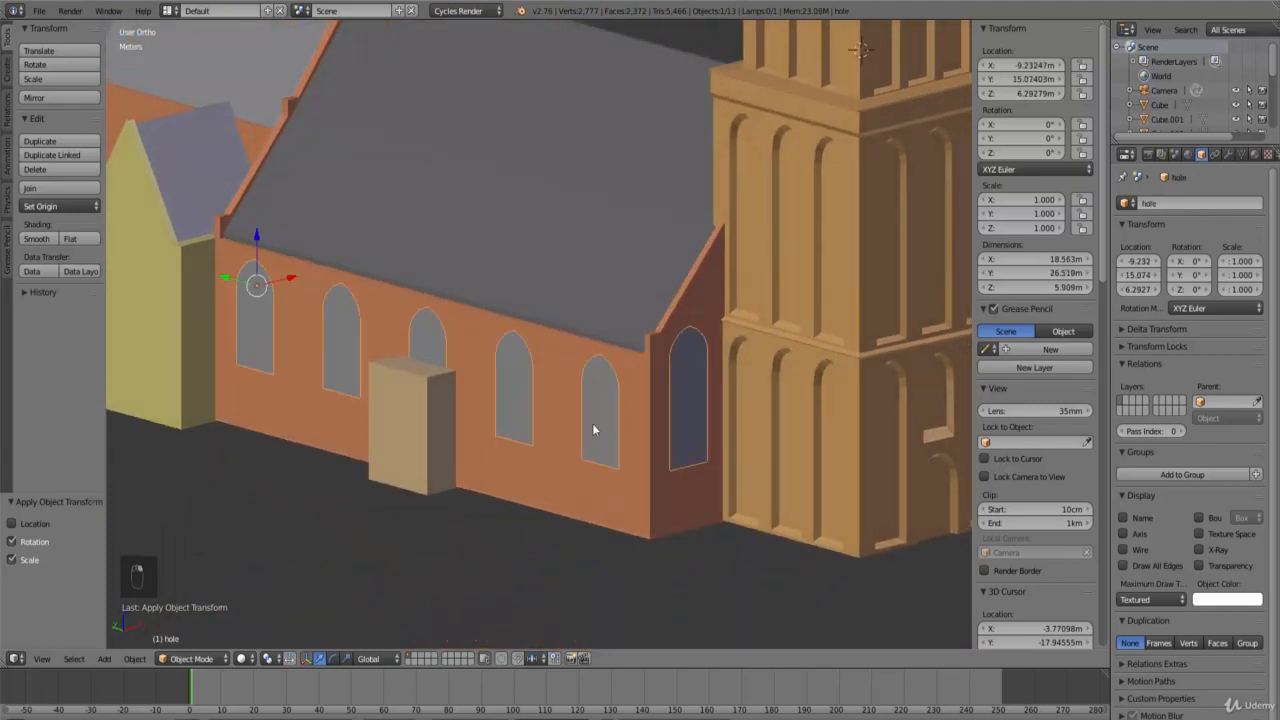
pyautogui.keyDown('shift'); pyautogui.rightClick(552, 488); pyautogui.keyUp('shift')
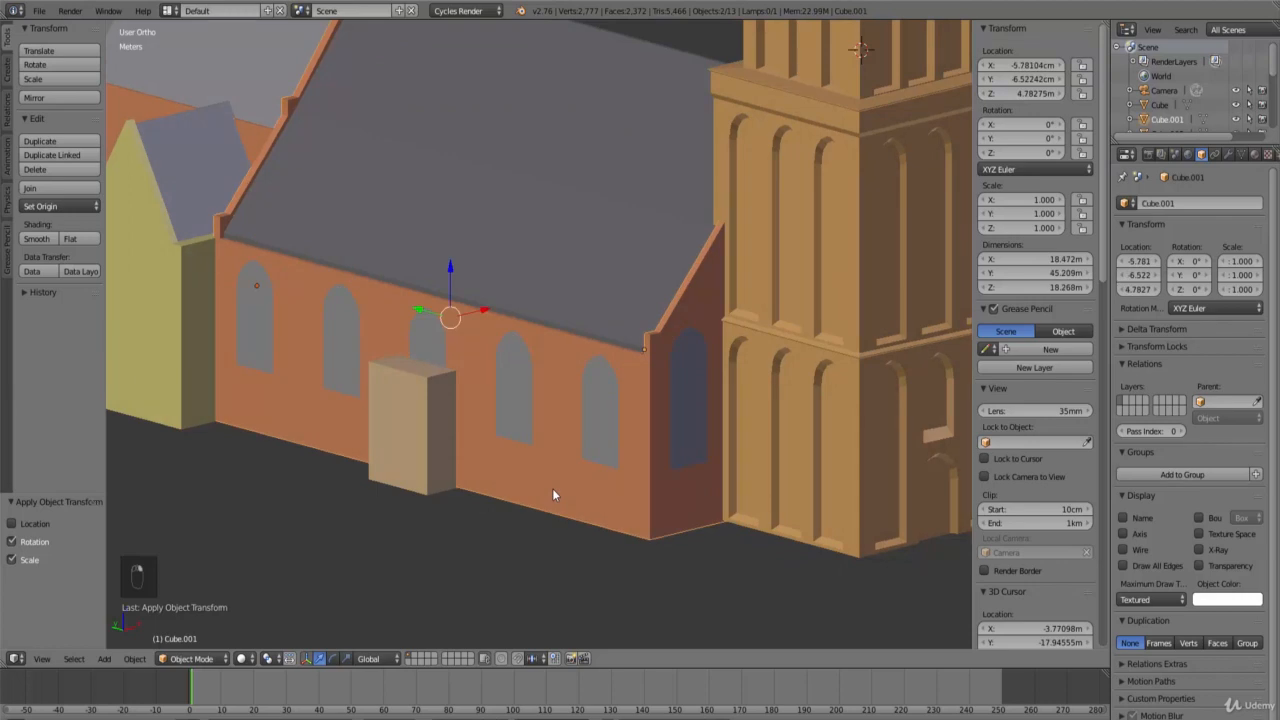
pyautogui.click(1229, 154)
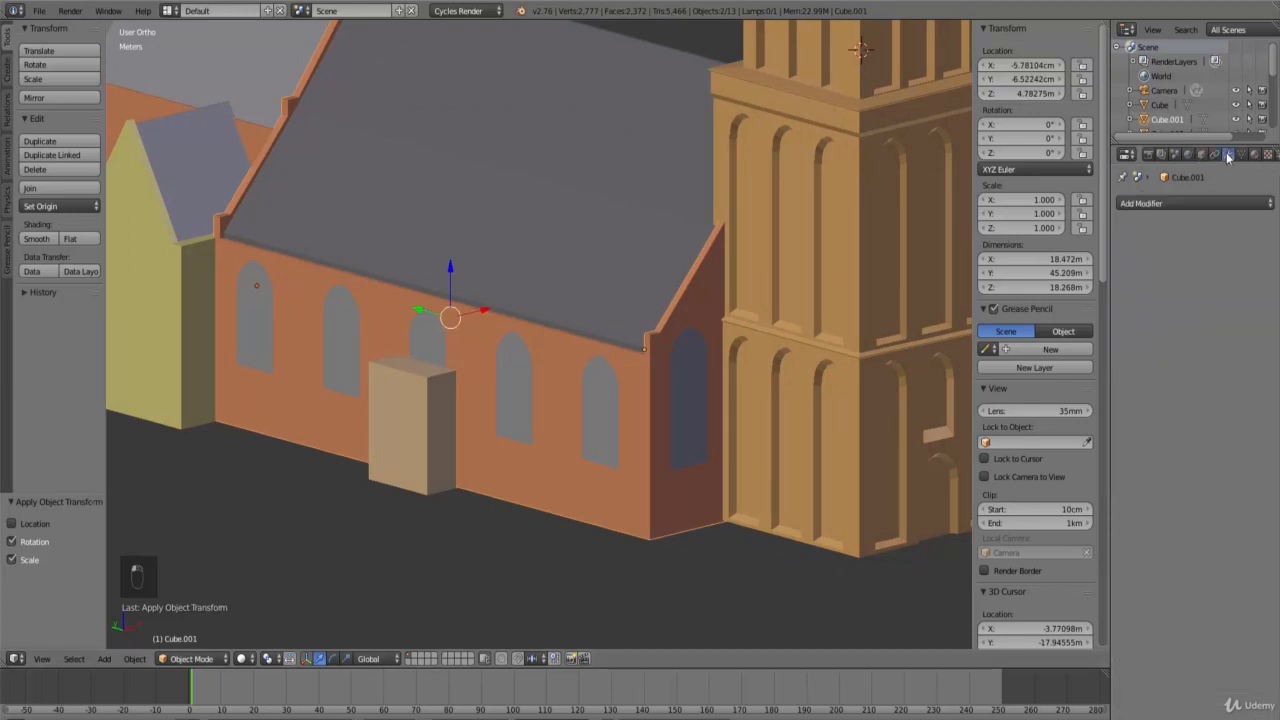
pyautogui.click(1170, 204)
pyautogui.click(1007, 269)
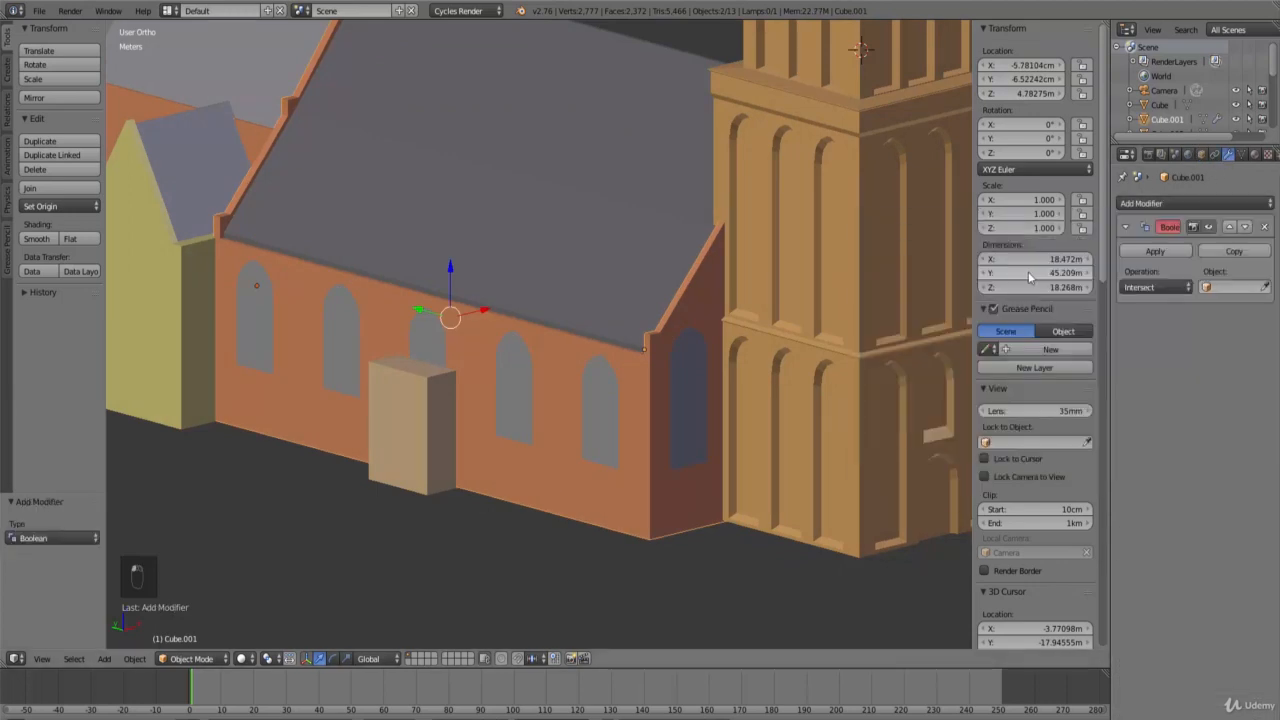
pyautogui.click(1236, 286)
pyautogui.write('hole')
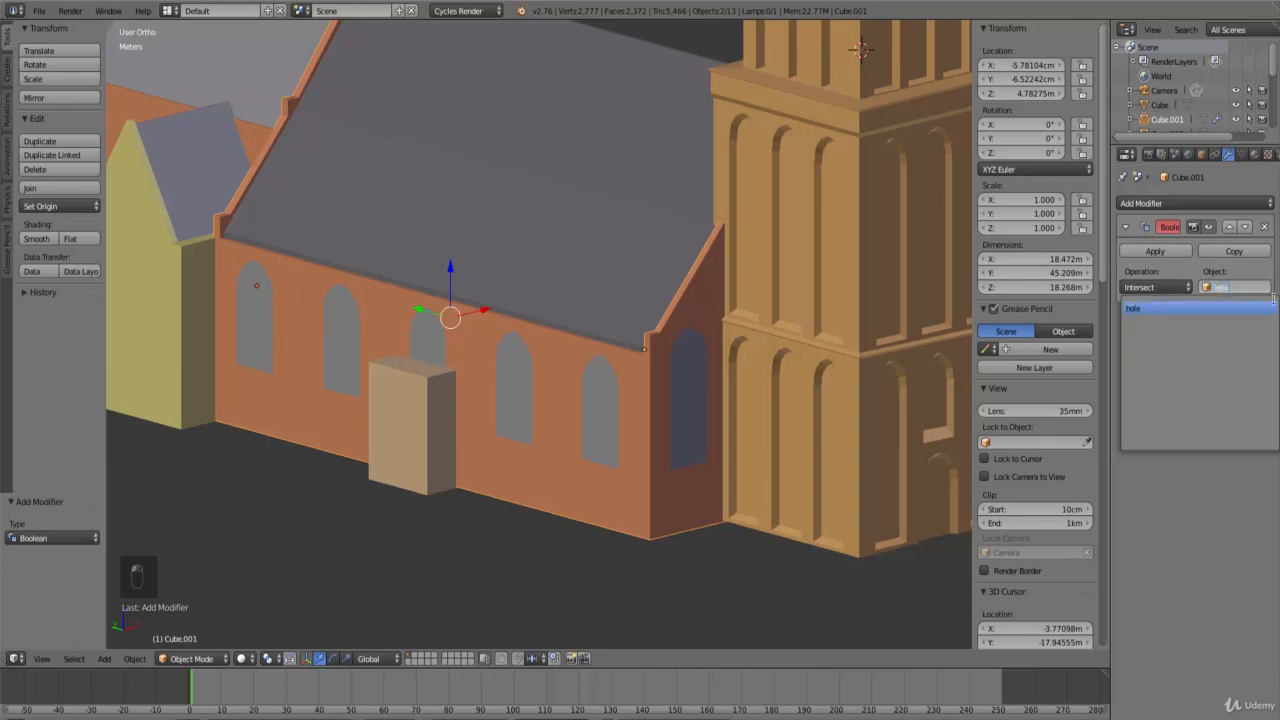
pyautogui.click(1198, 309)
# Step: Set the Boolean operation to Difference and apply the modifier to the church walls
pyautogui.click(1156, 287)
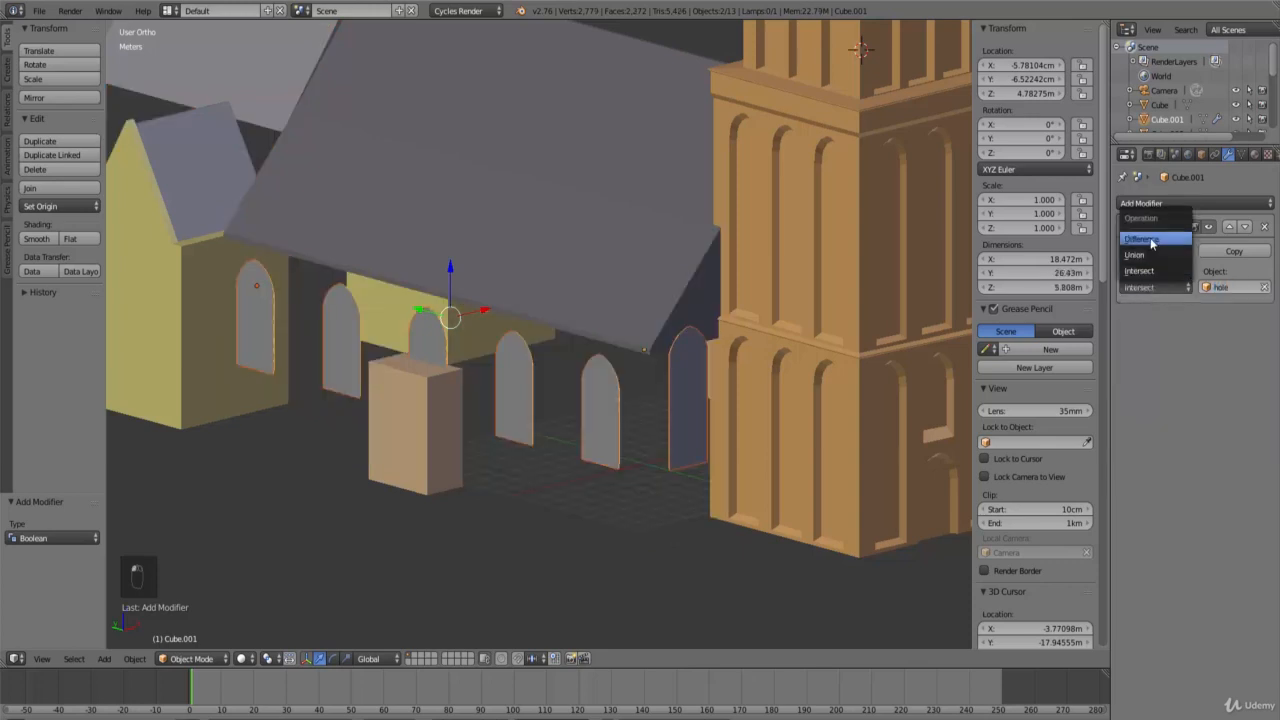
pyautogui.click(1150, 240)
pyautogui.click(1160, 254)
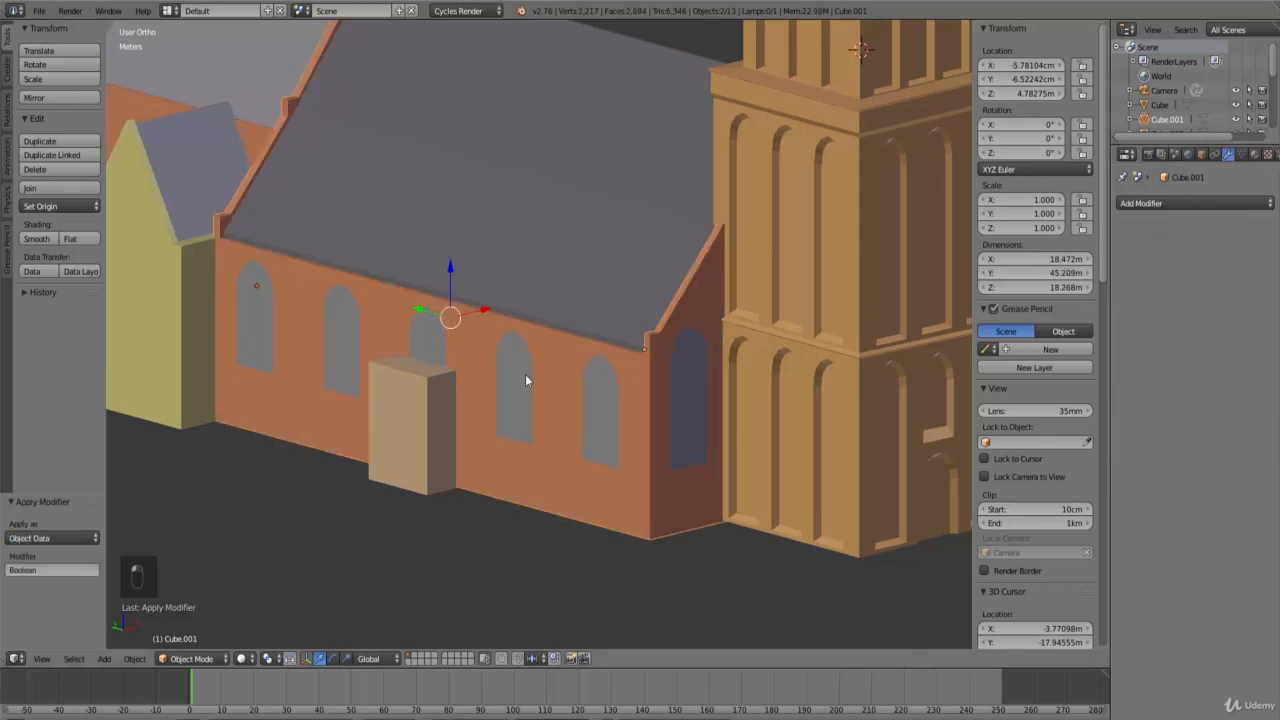
# Step: Delete the "hole" cutter object from the scene
pyautogui.rightClick(525, 374)
pyautogui.press('x')
pyautogui.click(516, 375)
# Step: Examine the church wall mesh in Edit Mode around the cut window recesses, with everything deselected
pyautogui.rightClick(530, 475)
pyautogui.press('Tab')
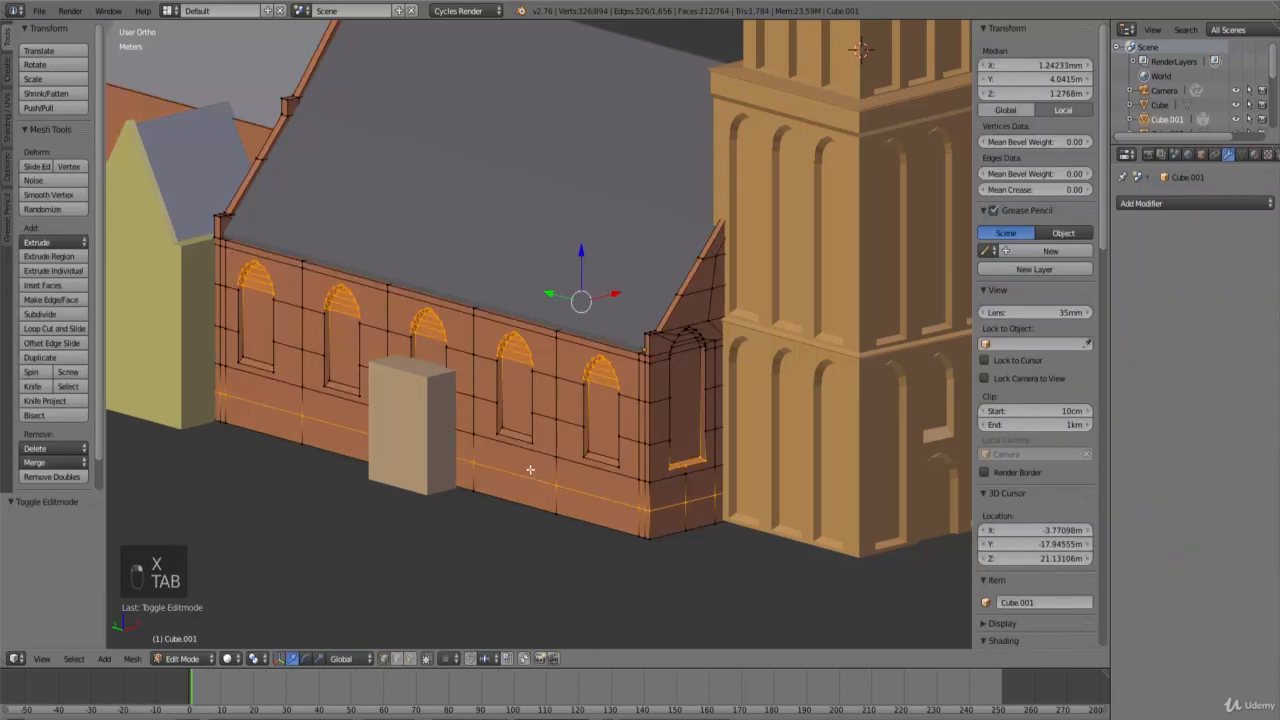
pyautogui.moveTo(530, 475); pyautogui.dragTo(666, 386, button='middle')
pyautogui.press('a')
pyautogui.press('a')
pyautogui.scroll(-1, 634, 437)
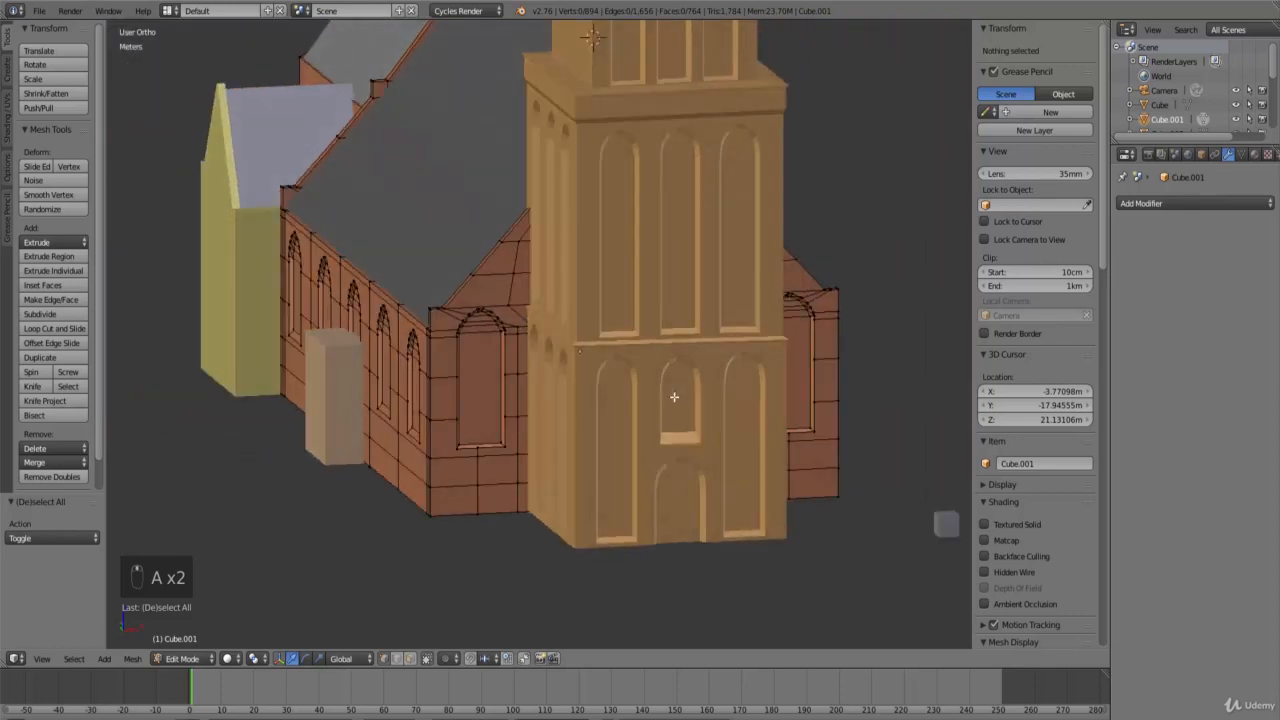
pyautogui.scroll(4, 666, 386)
pyautogui.moveTo(500, 386); pyautogui.dragTo(438, 342, button='middle')
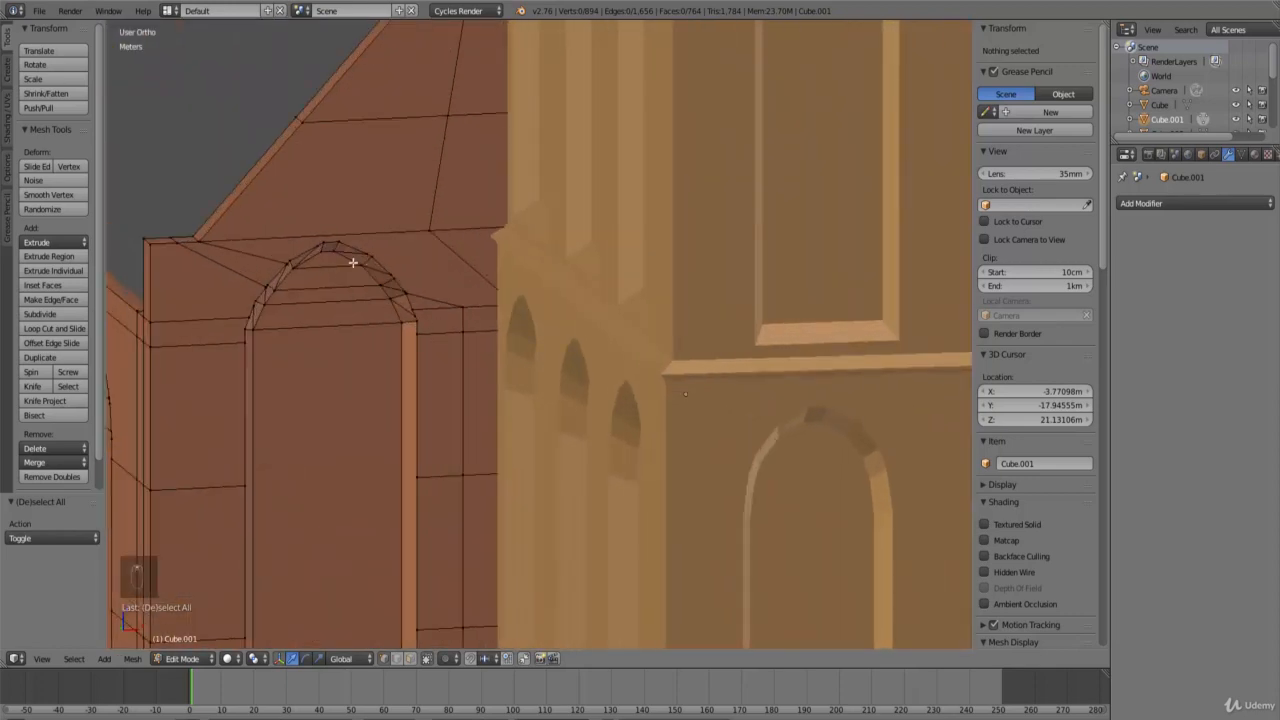
pyautogui.scroll(-3, 357, 251)
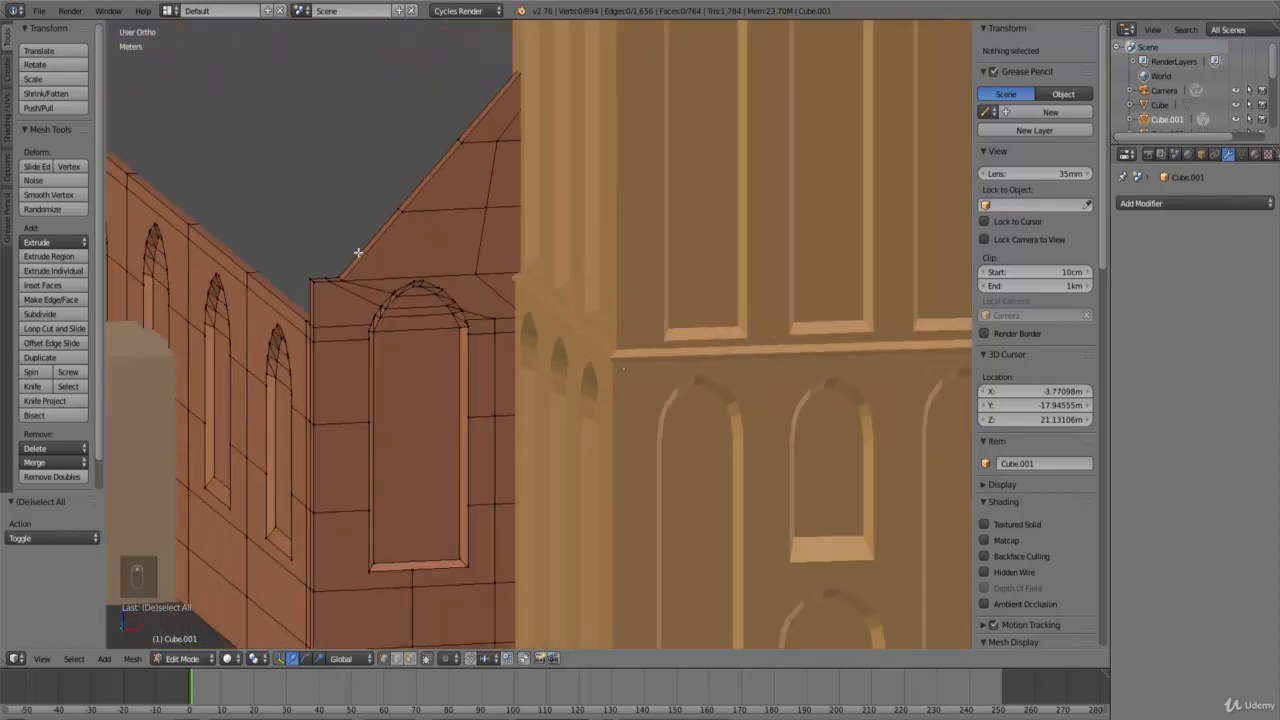
pyautogui.moveTo(357, 251); pyautogui.dragTo(367, 326, button='middle')
pyautogui.scroll(2, 427, 305)
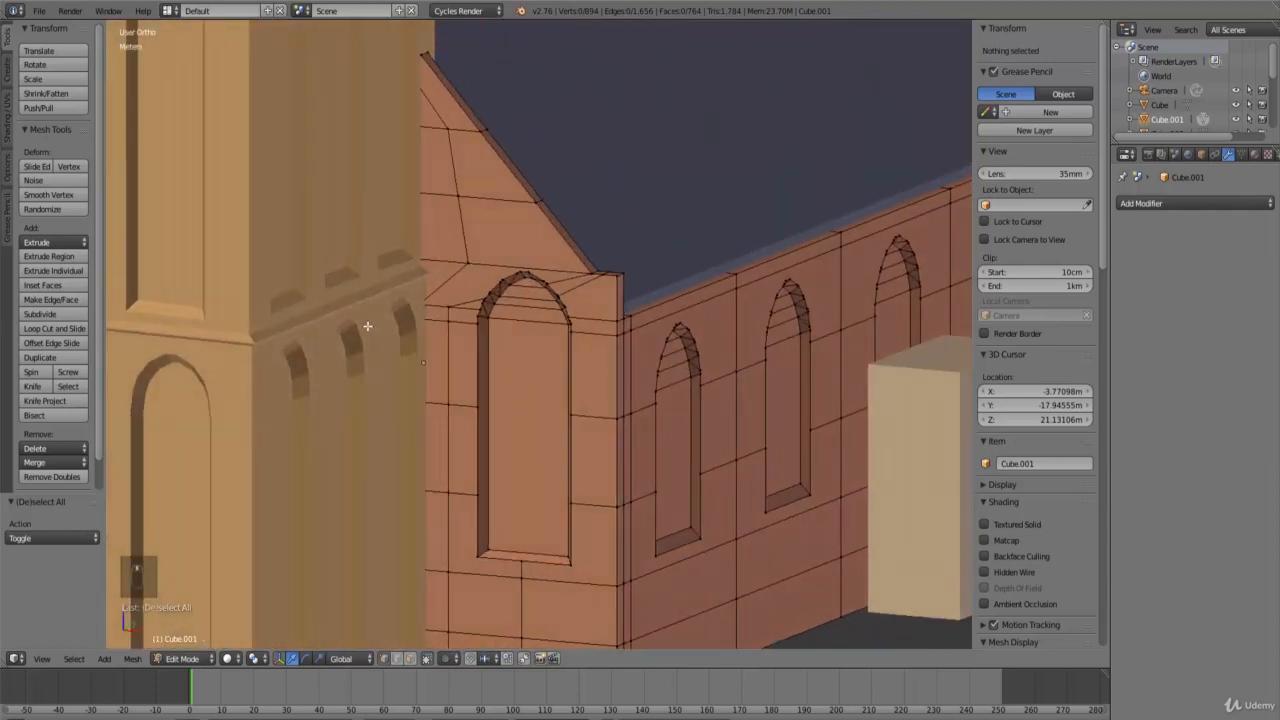
pyautogui.scroll(-5, 419, 354)
pyautogui.moveTo(657, 374); pyautogui.dragTo(774, 372, button='middle')
pyautogui.press('Tab')
# Step: Examine the finished window recesses and the remaining plain walls from around the church in Object Mode
pyautogui.scroll(5, 719, 388)
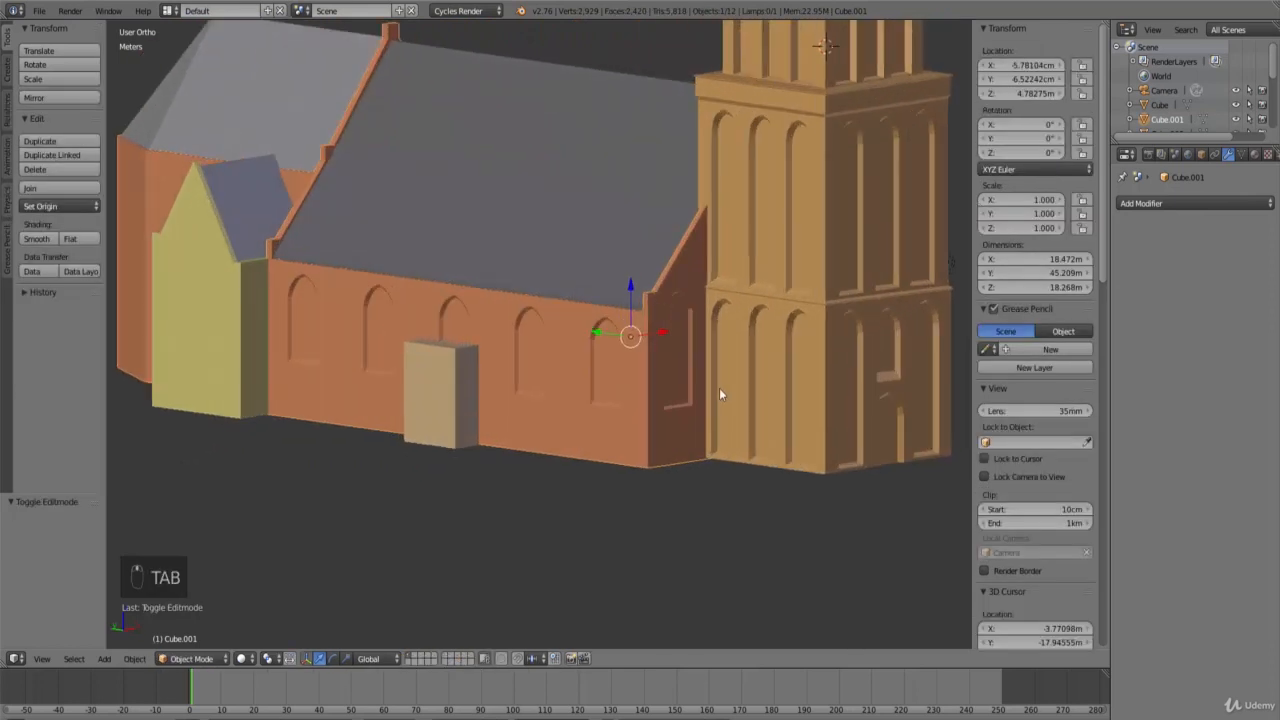
pyautogui.scroll(-2, 691, 381)
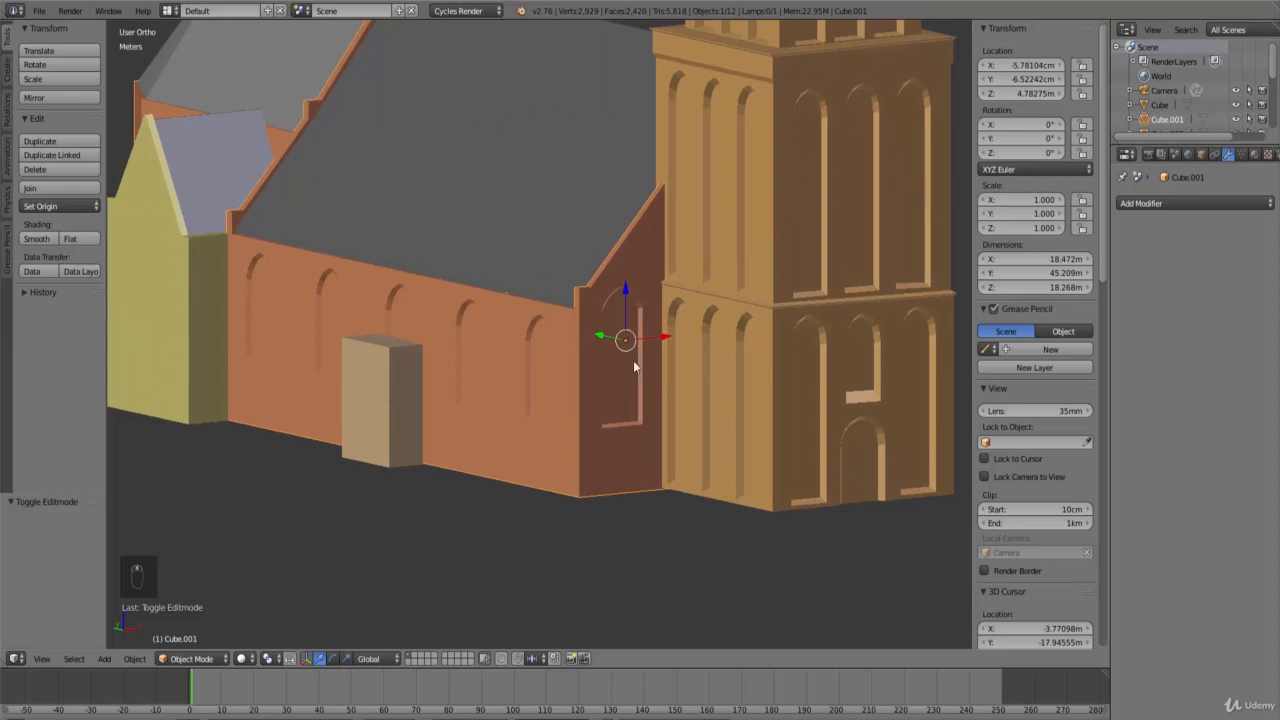
pyautogui.moveTo(633, 360); pyautogui.dragTo(431, 315, button='middle')
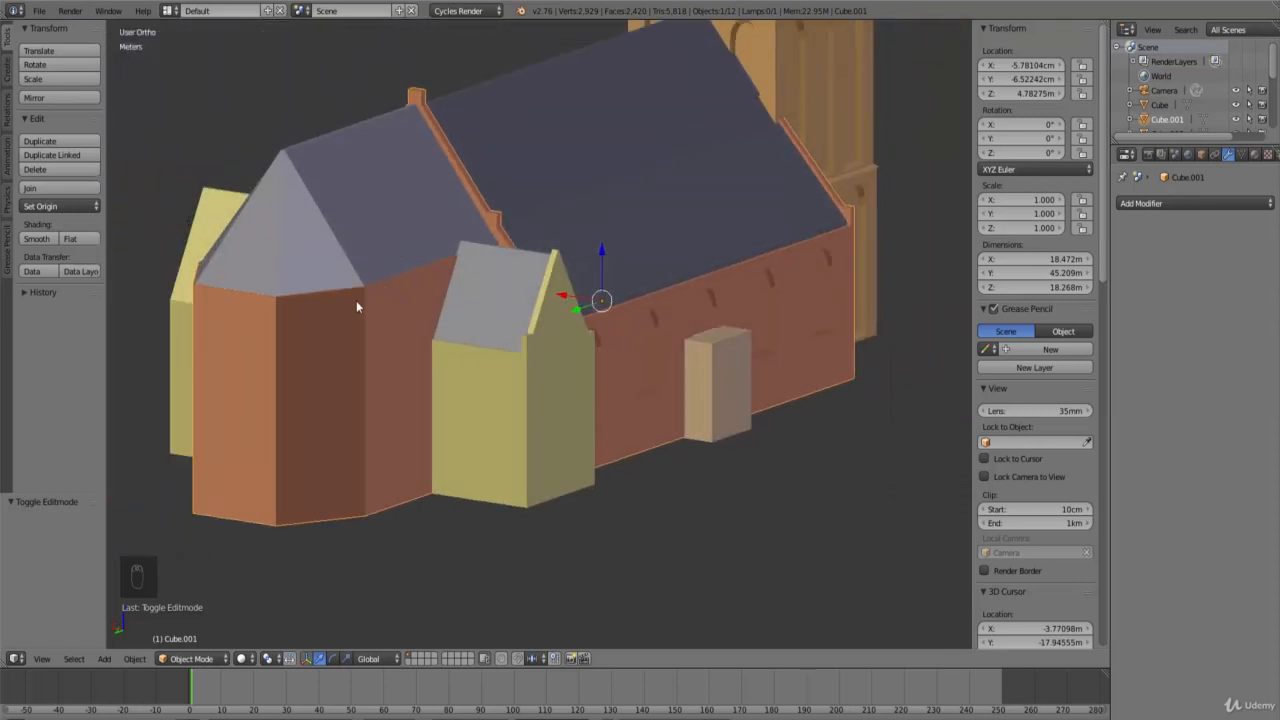
pyautogui.keyDown('ctrl'); pyautogui.scroll(-5, 421, 324); pyautogui.keyUp('ctrl')
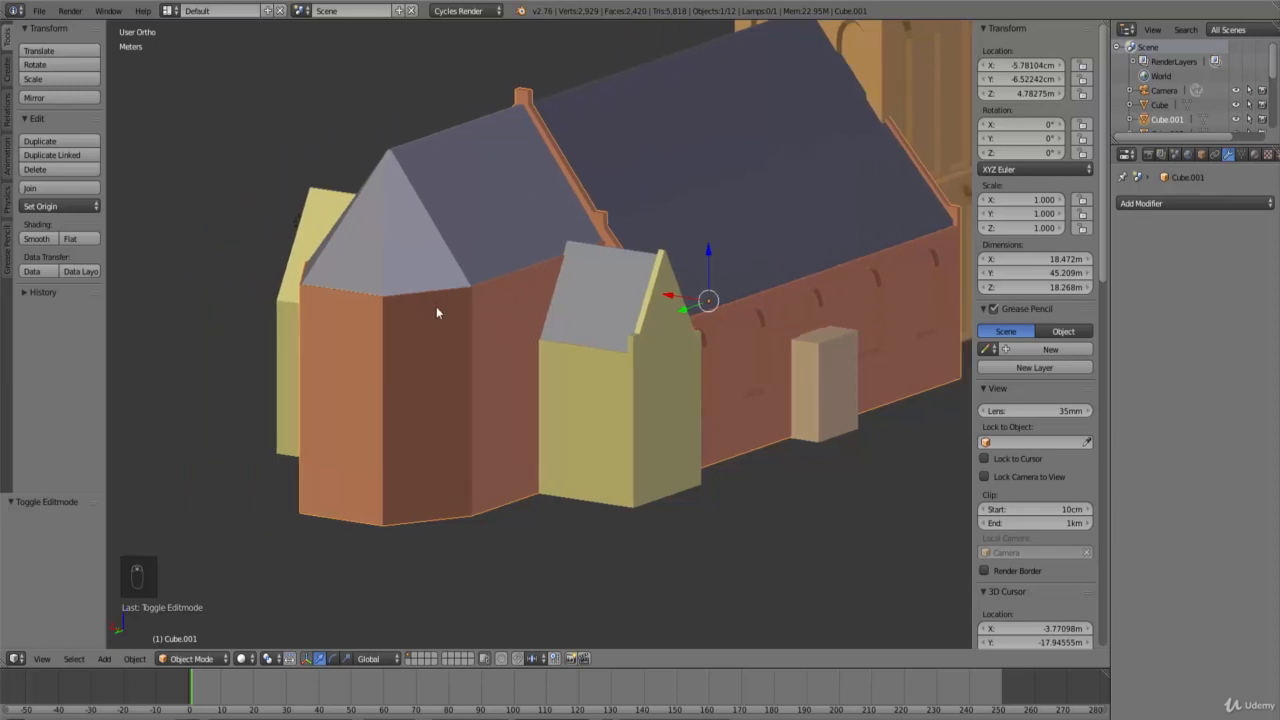
pyautogui.moveTo(699, 351); pyautogui.dragTo(576, 345, button='middle')
pyautogui.keyDown('ctrl'); pyautogui.scroll(-3, 576, 345); pyautogui.keyUp('ctrl')
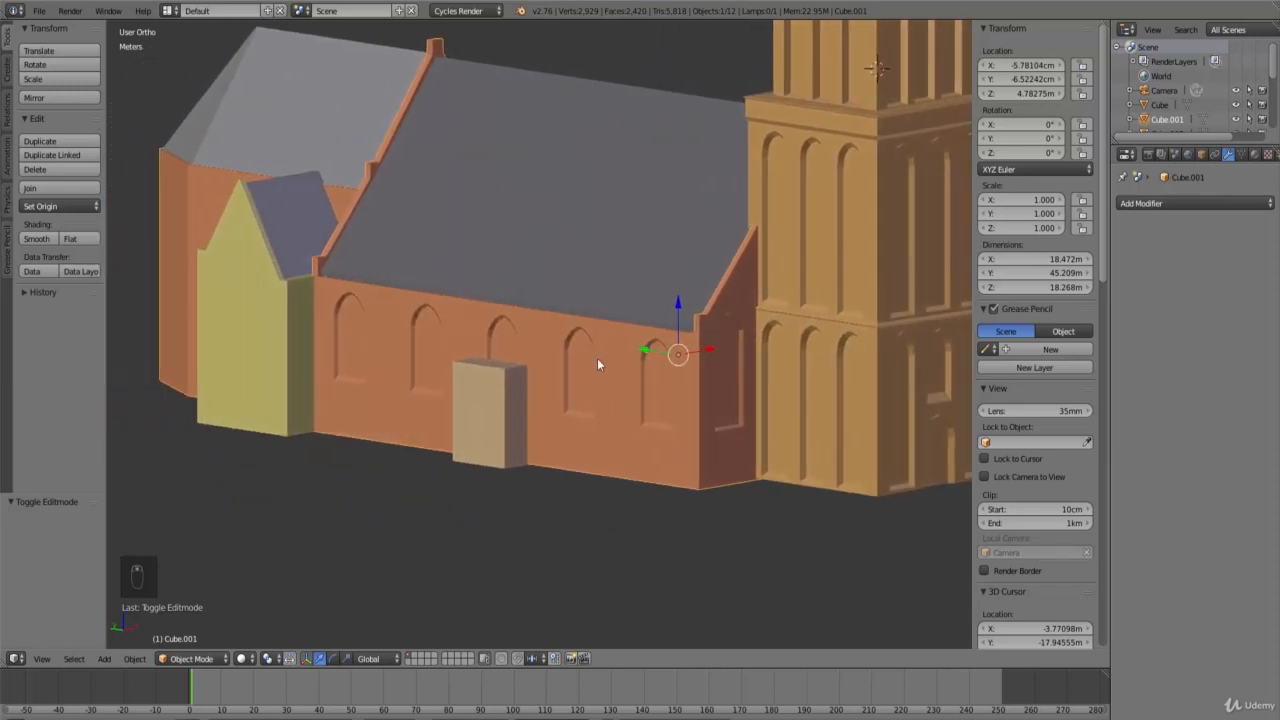
pyautogui.keyDown('ctrl'); pyautogui.scroll(-3, 651, 366); pyautogui.keyUp('ctrl')
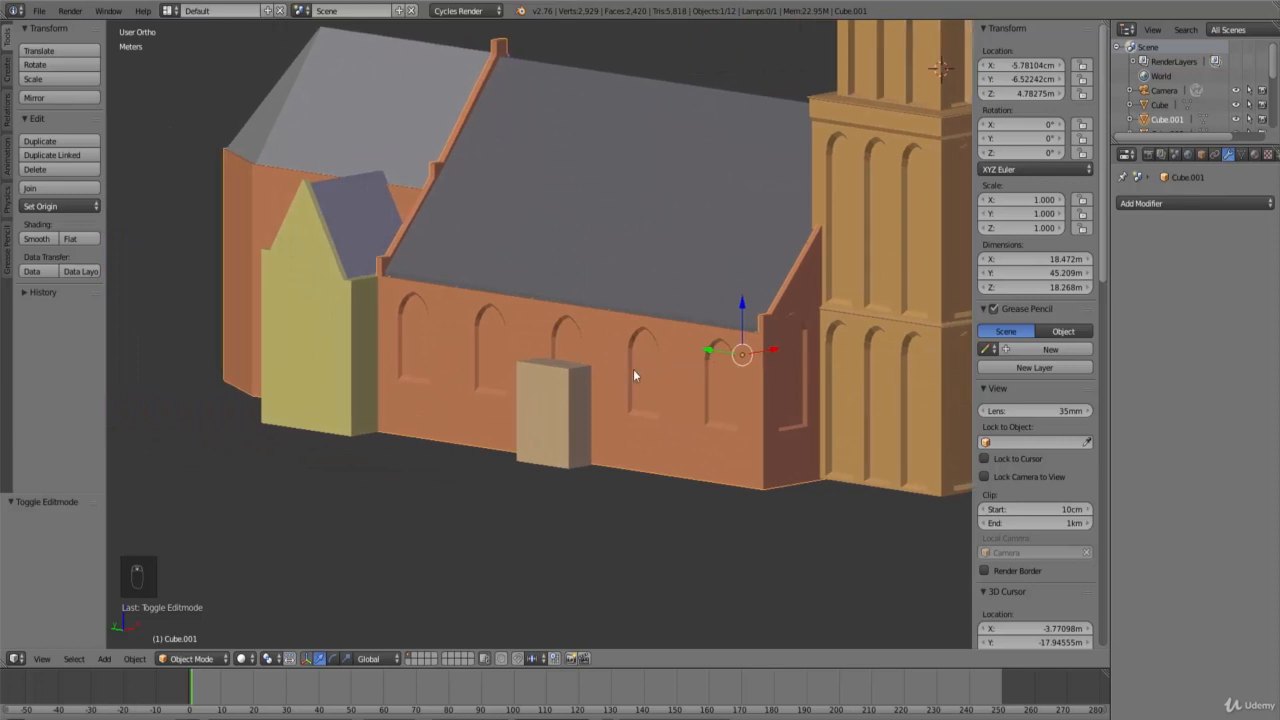
pyautogui.moveTo(633, 369); pyautogui.dragTo(612, 366, button='middle')
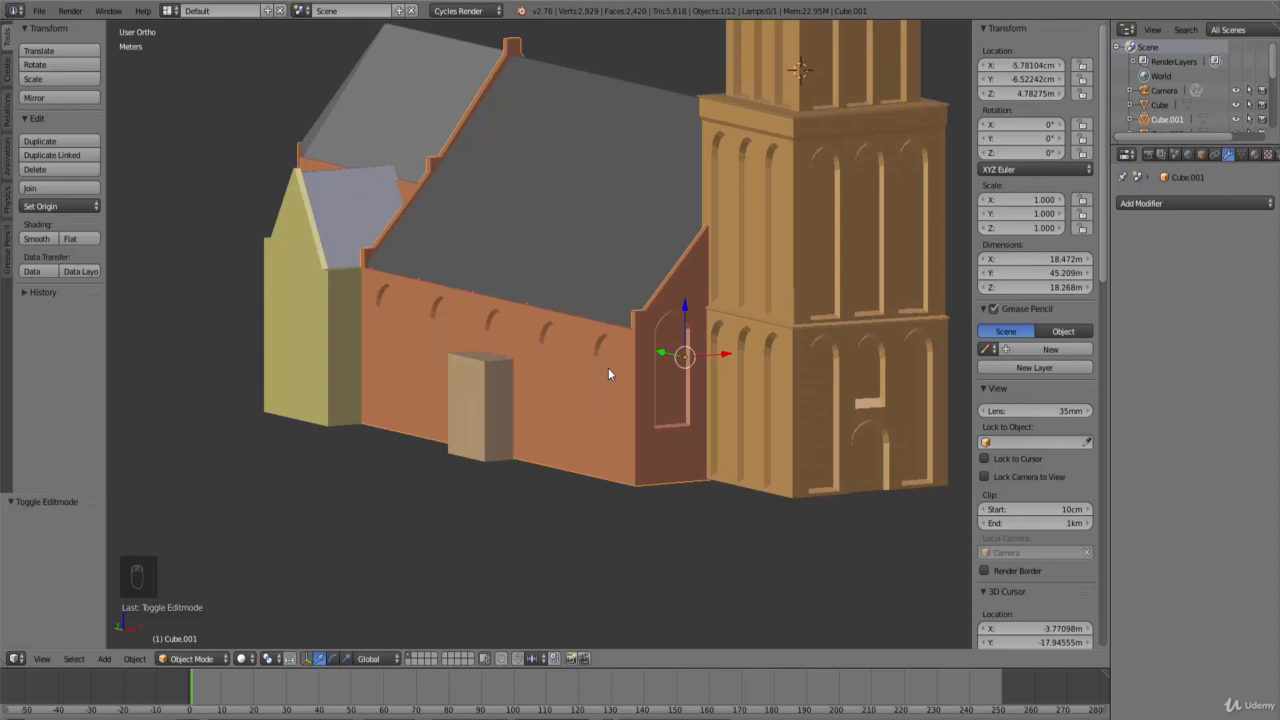
pyautogui.scroll(-2, 607, 368)
pyautogui.scroll(3, 606, 370)
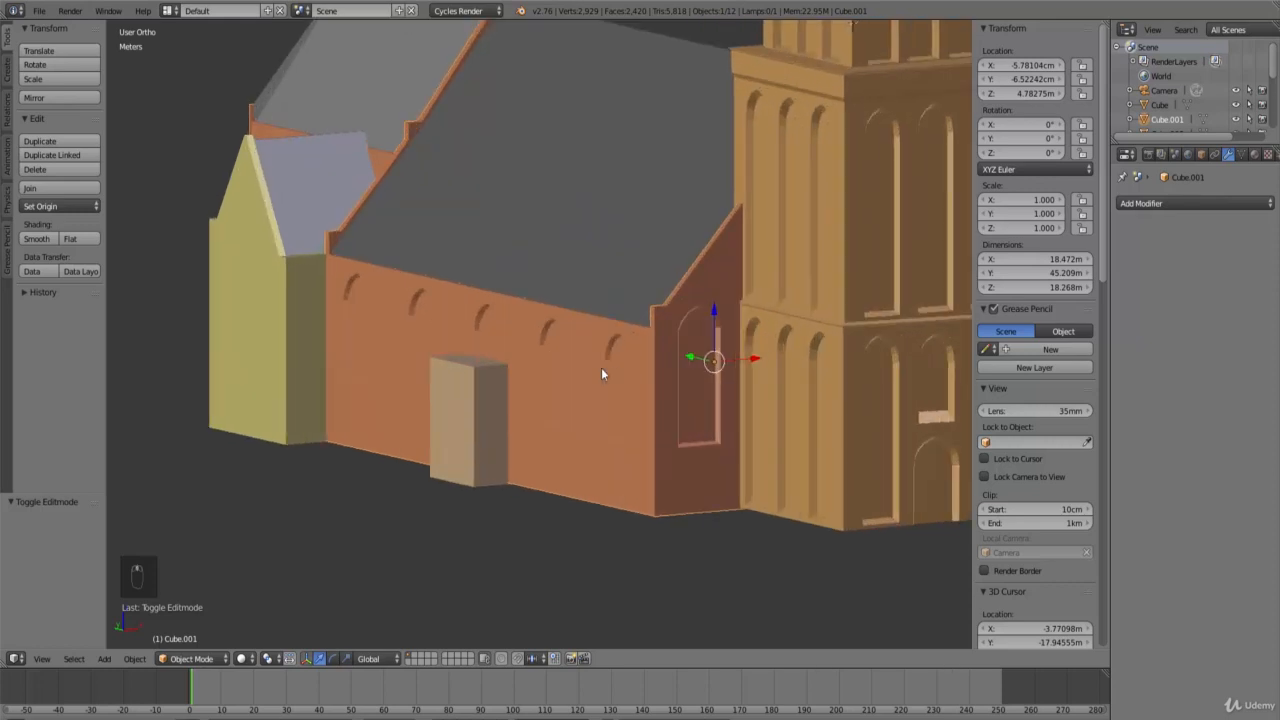